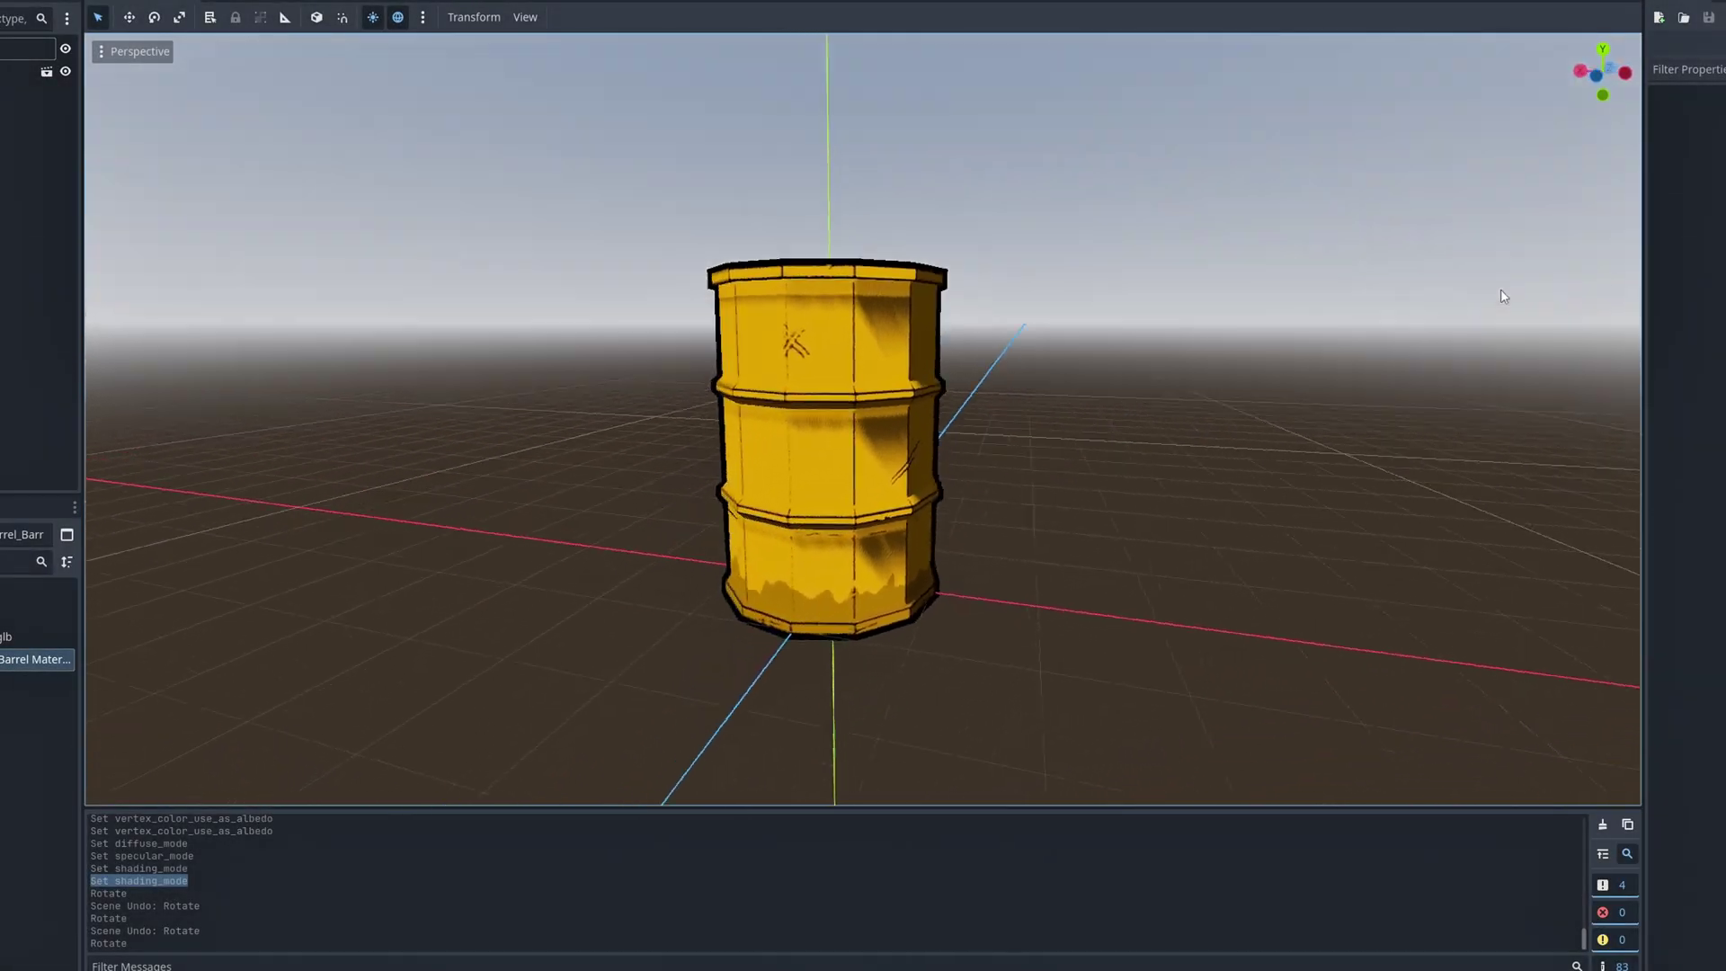
pyautogui.moveTo(1503, 295); pyautogui.dragTo(127, 240, button='middle')
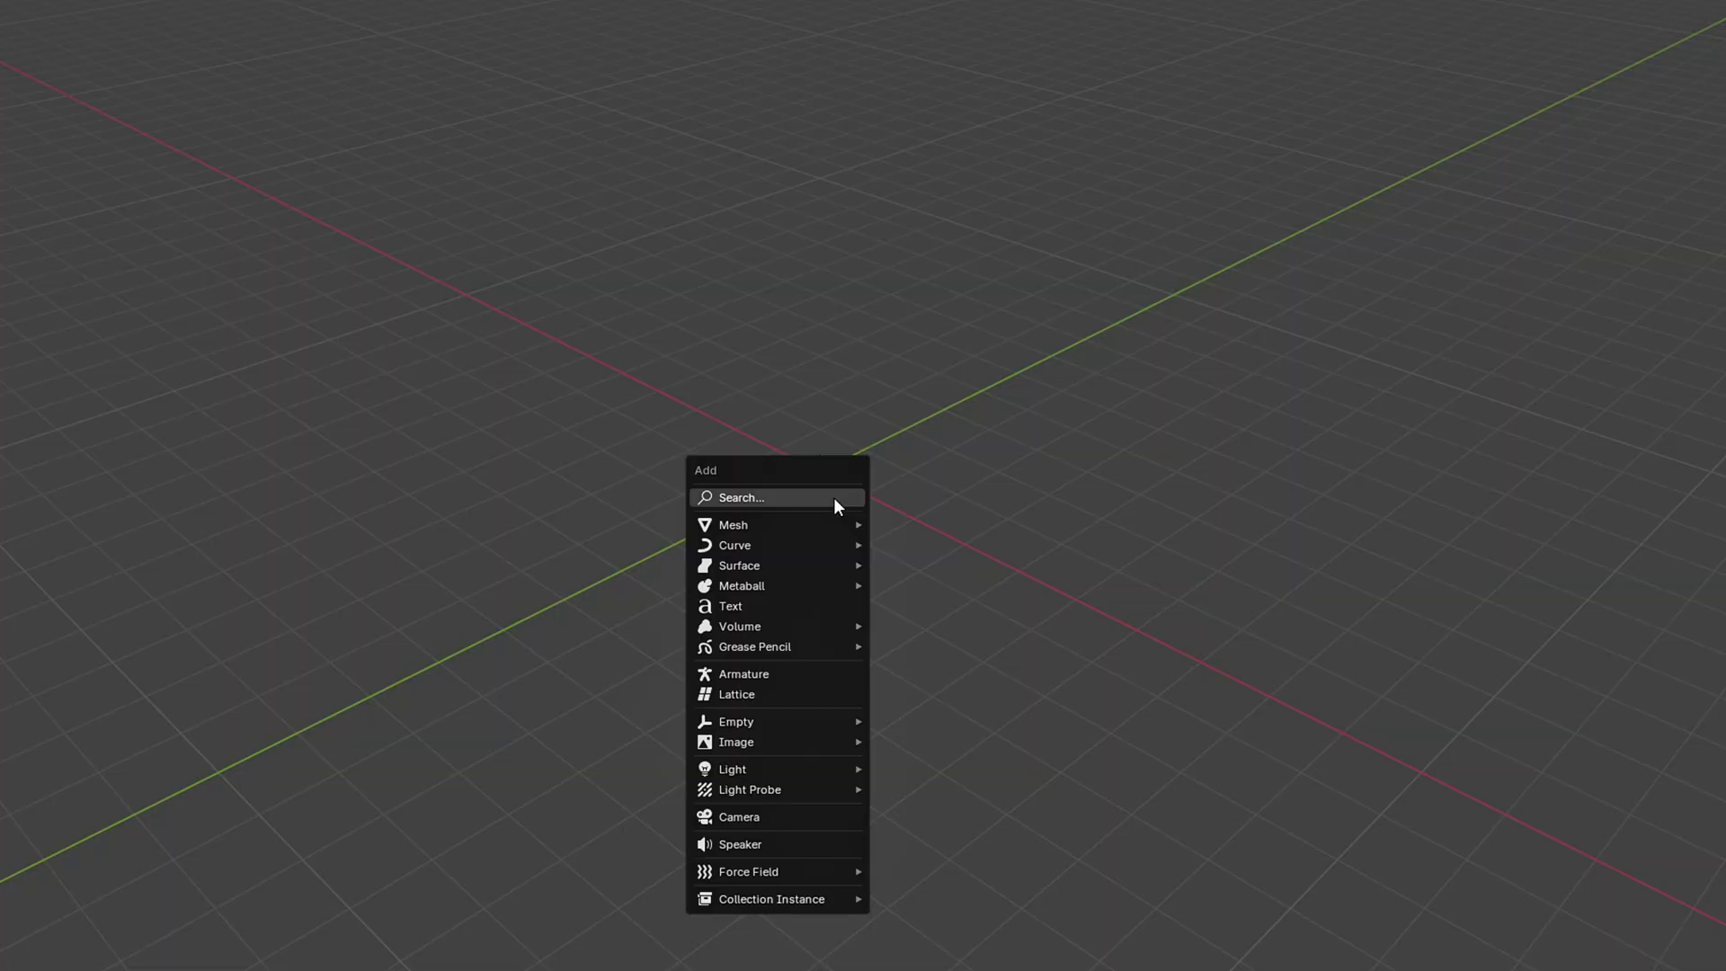
# Add a 12-sided cylinder mesh and place it at the origin with its base on the ground plane.
pyautogui.click(953, 622)
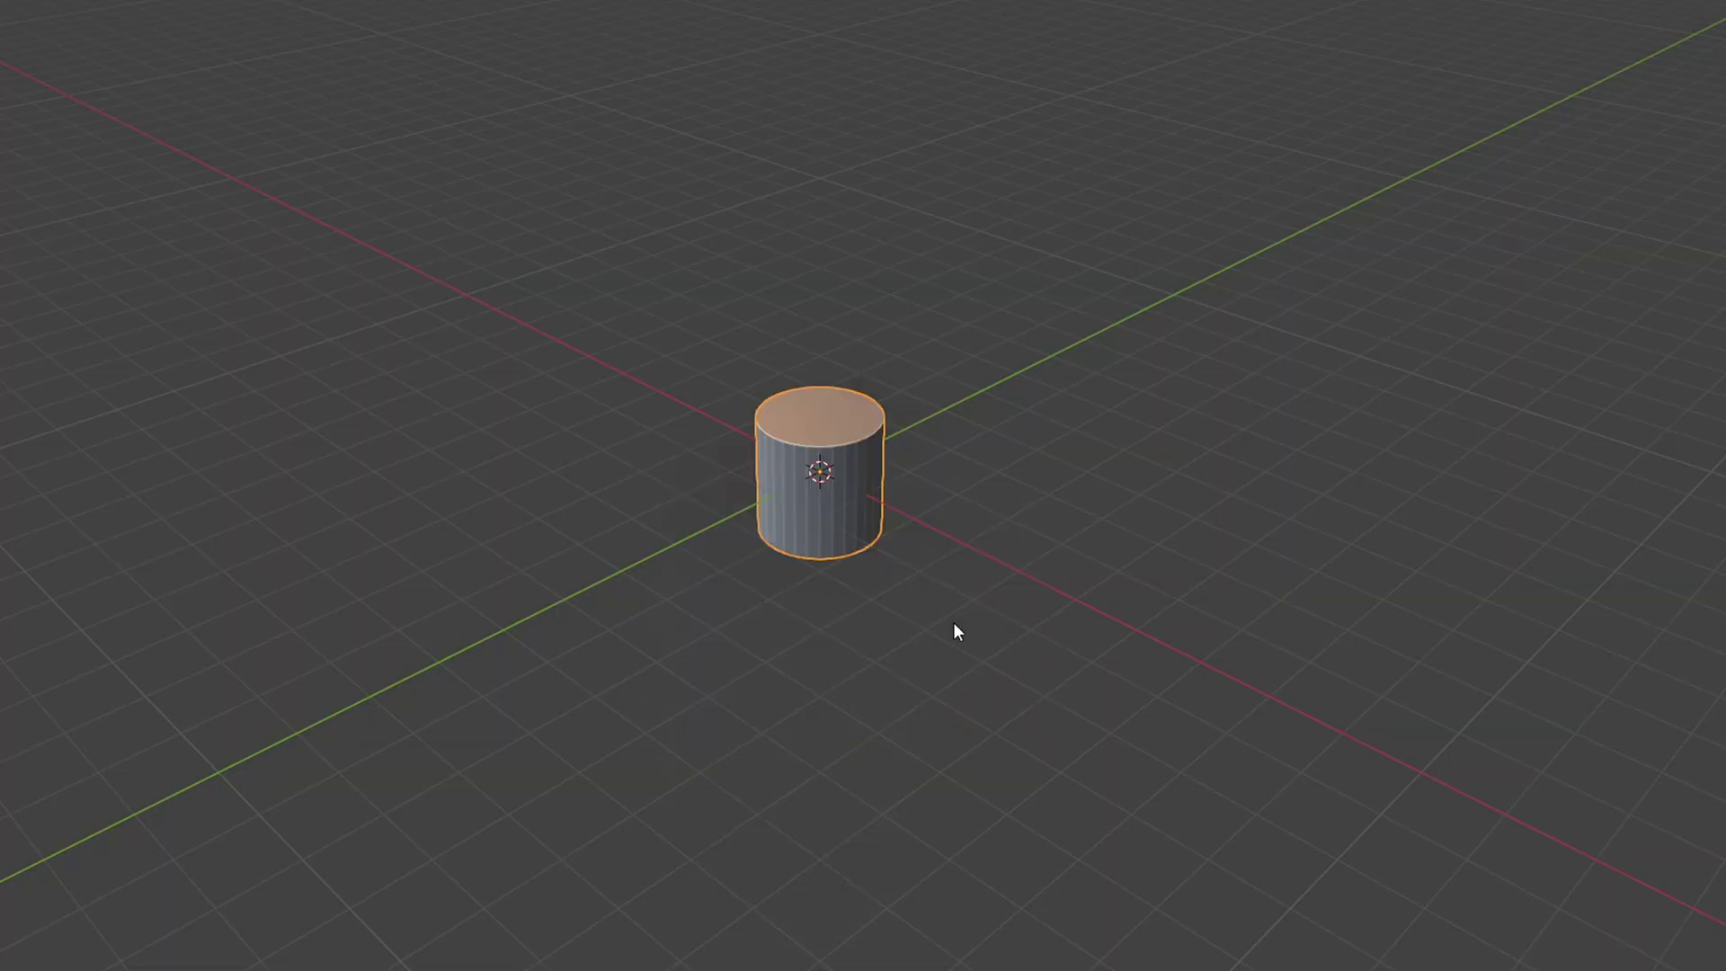
pyautogui.scroll(6, 953, 622)
pyautogui.press('Return')
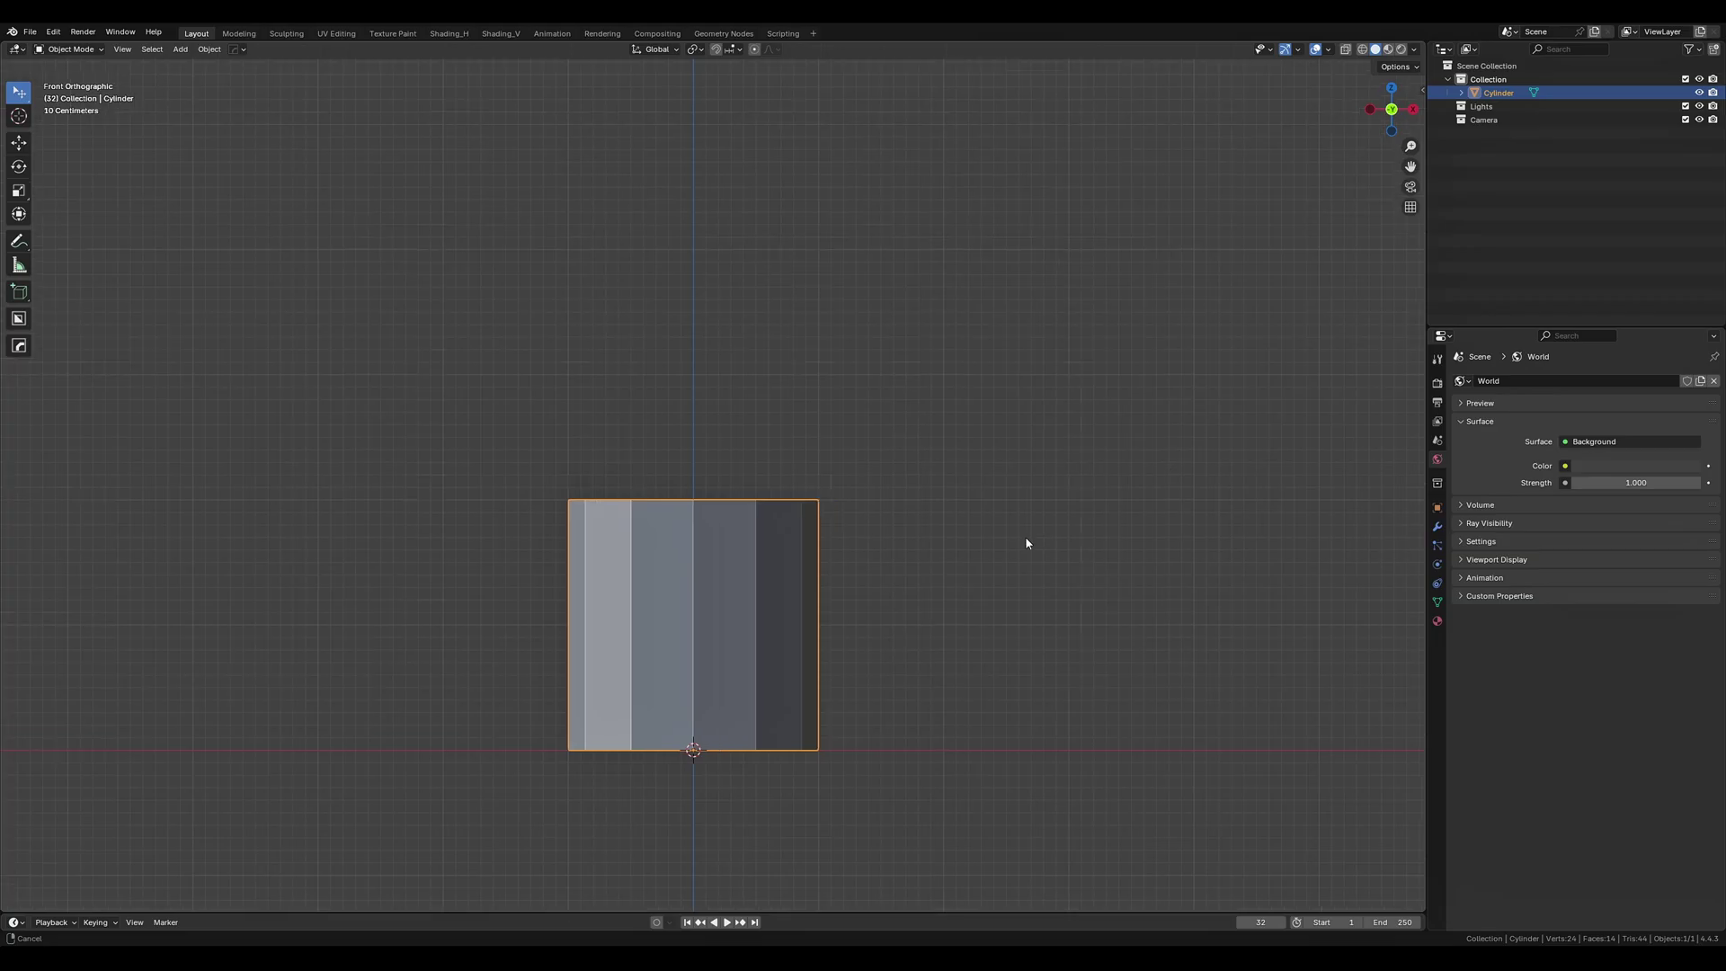
# Scale the cylinder by 1.5 along Z and apply its rotation and scale.
pyautogui.write('sz1.5')
pyautogui.press('Return')
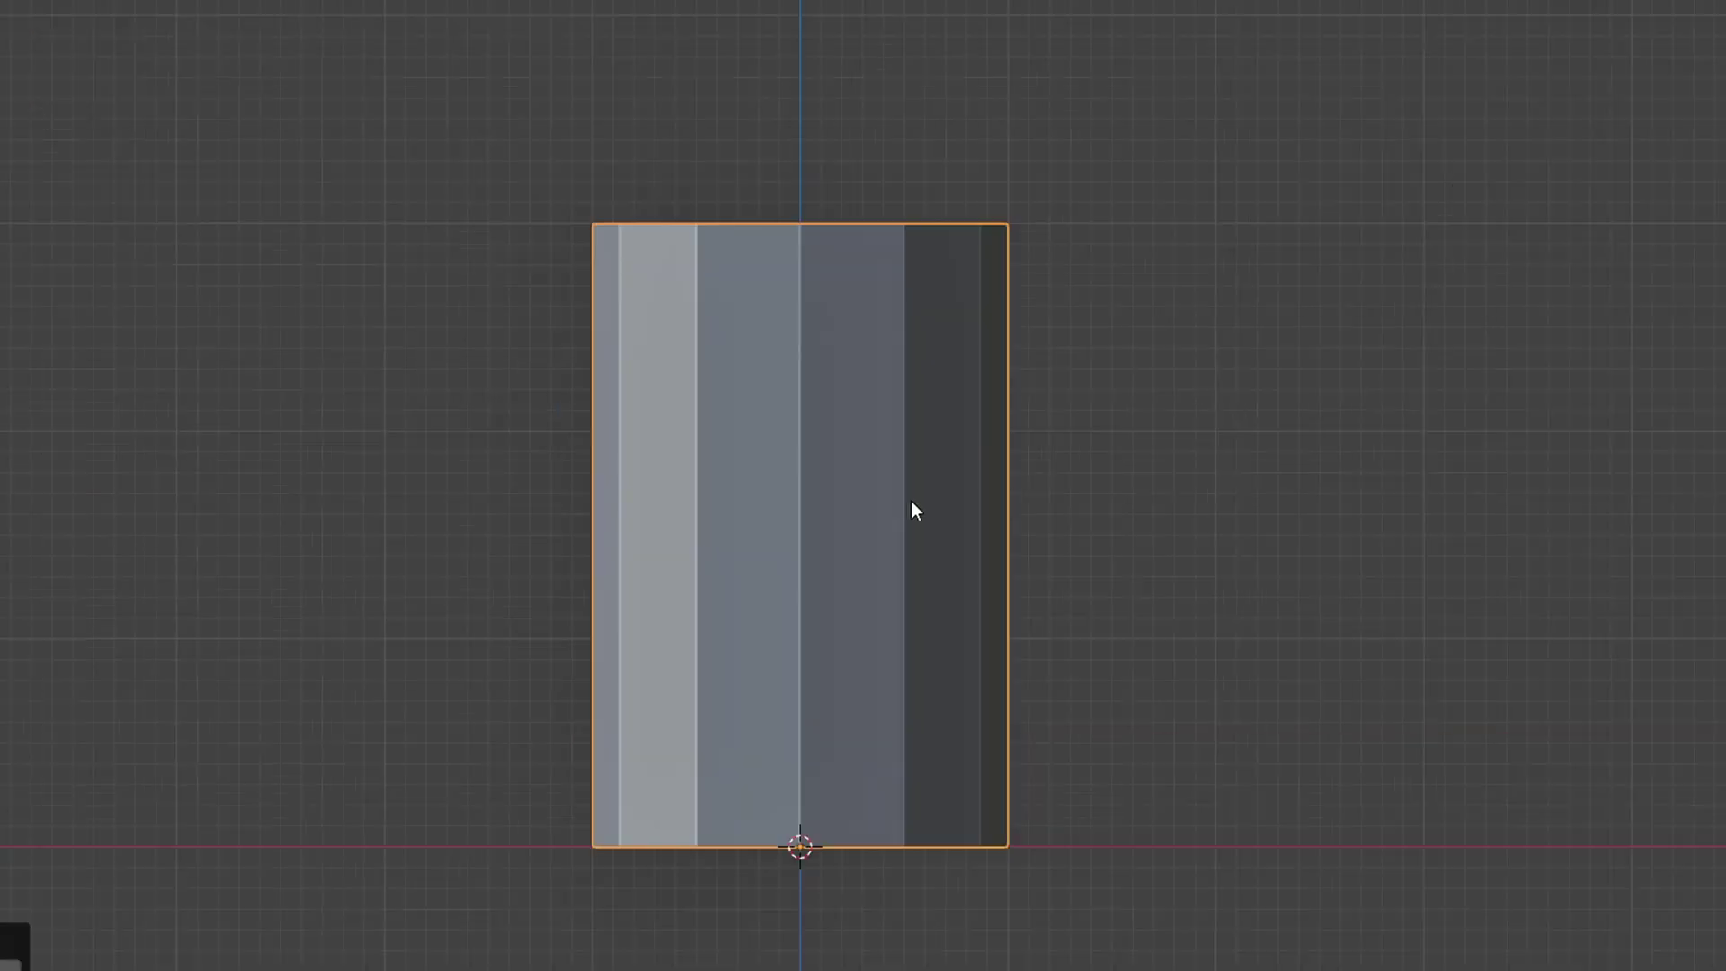
pyautogui.hotkey('ctrl', 'a')
pyautogui.click(741, 592)
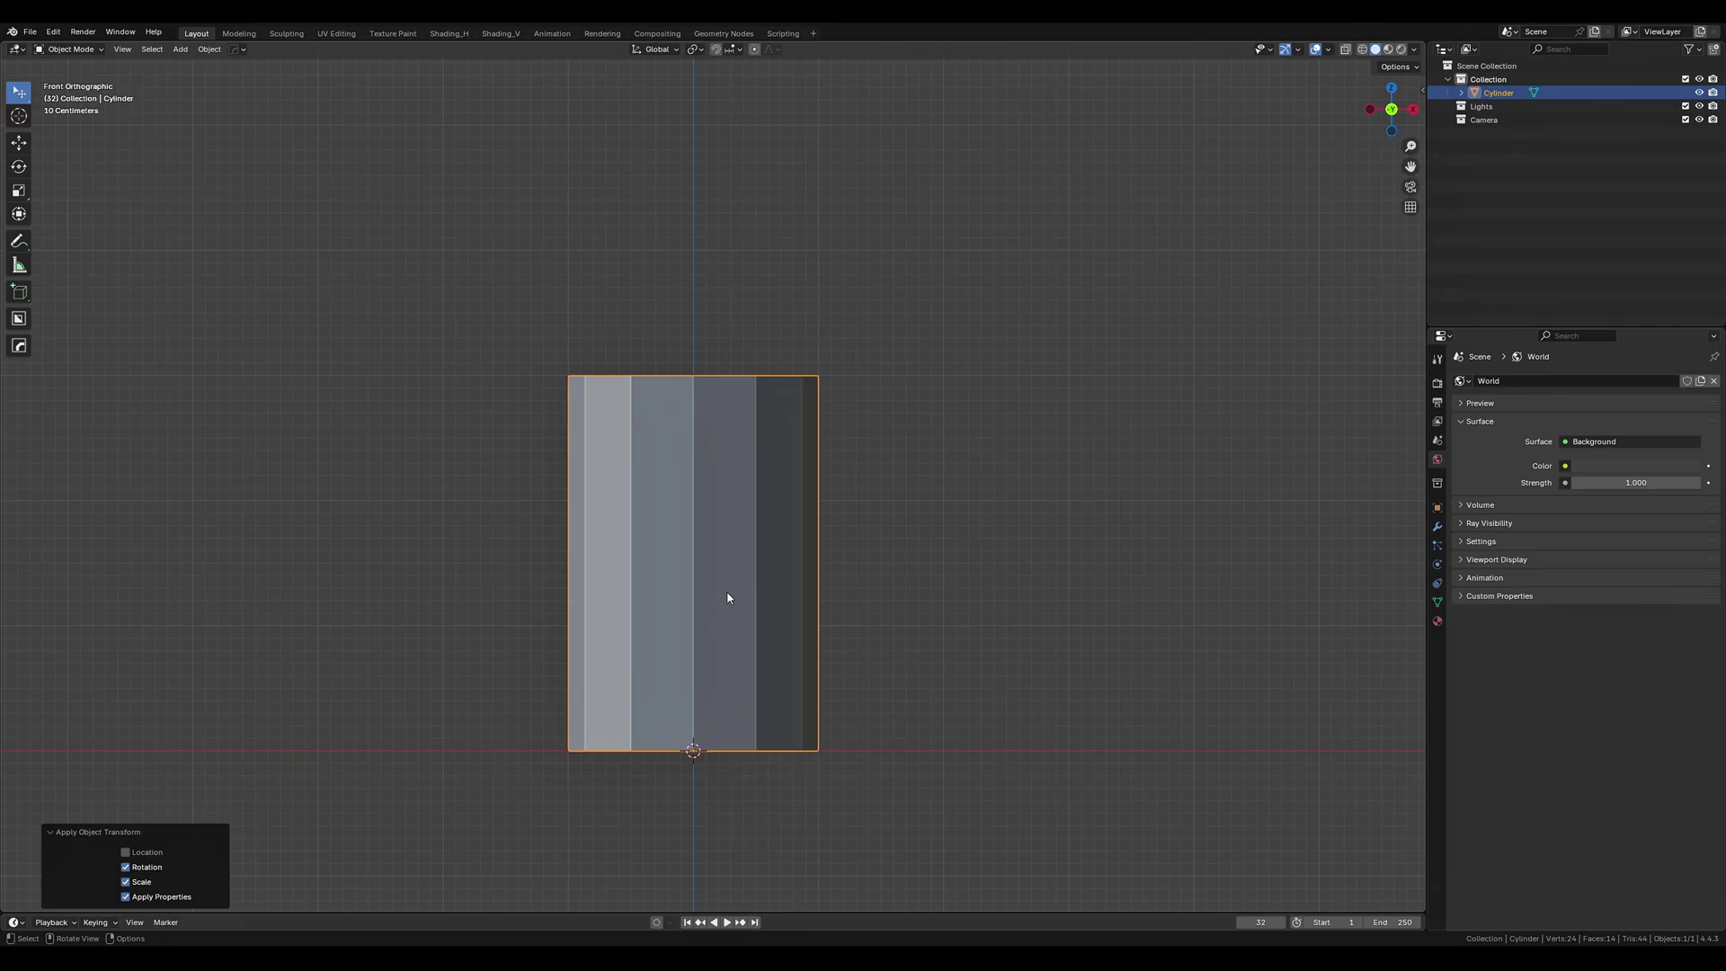
# Add two evenly spaced horizontal loop cuts to the cylinder, plus one centred loop in the upper section and one in the lower section.
pyautogui.press('Tab')
pyautogui.hotkey('ctrl', 'r')
pyautogui.scroll(1, 701, 565)
pyautogui.click(698, 557)
pyautogui.rightClick(699, 556)
pyautogui.hotkey('ctrl', 'r')
pyautogui.doubleClick(696, 450)
pyautogui.hotkey('ctrl', 'r')
pyautogui.doubleClick(696, 701)
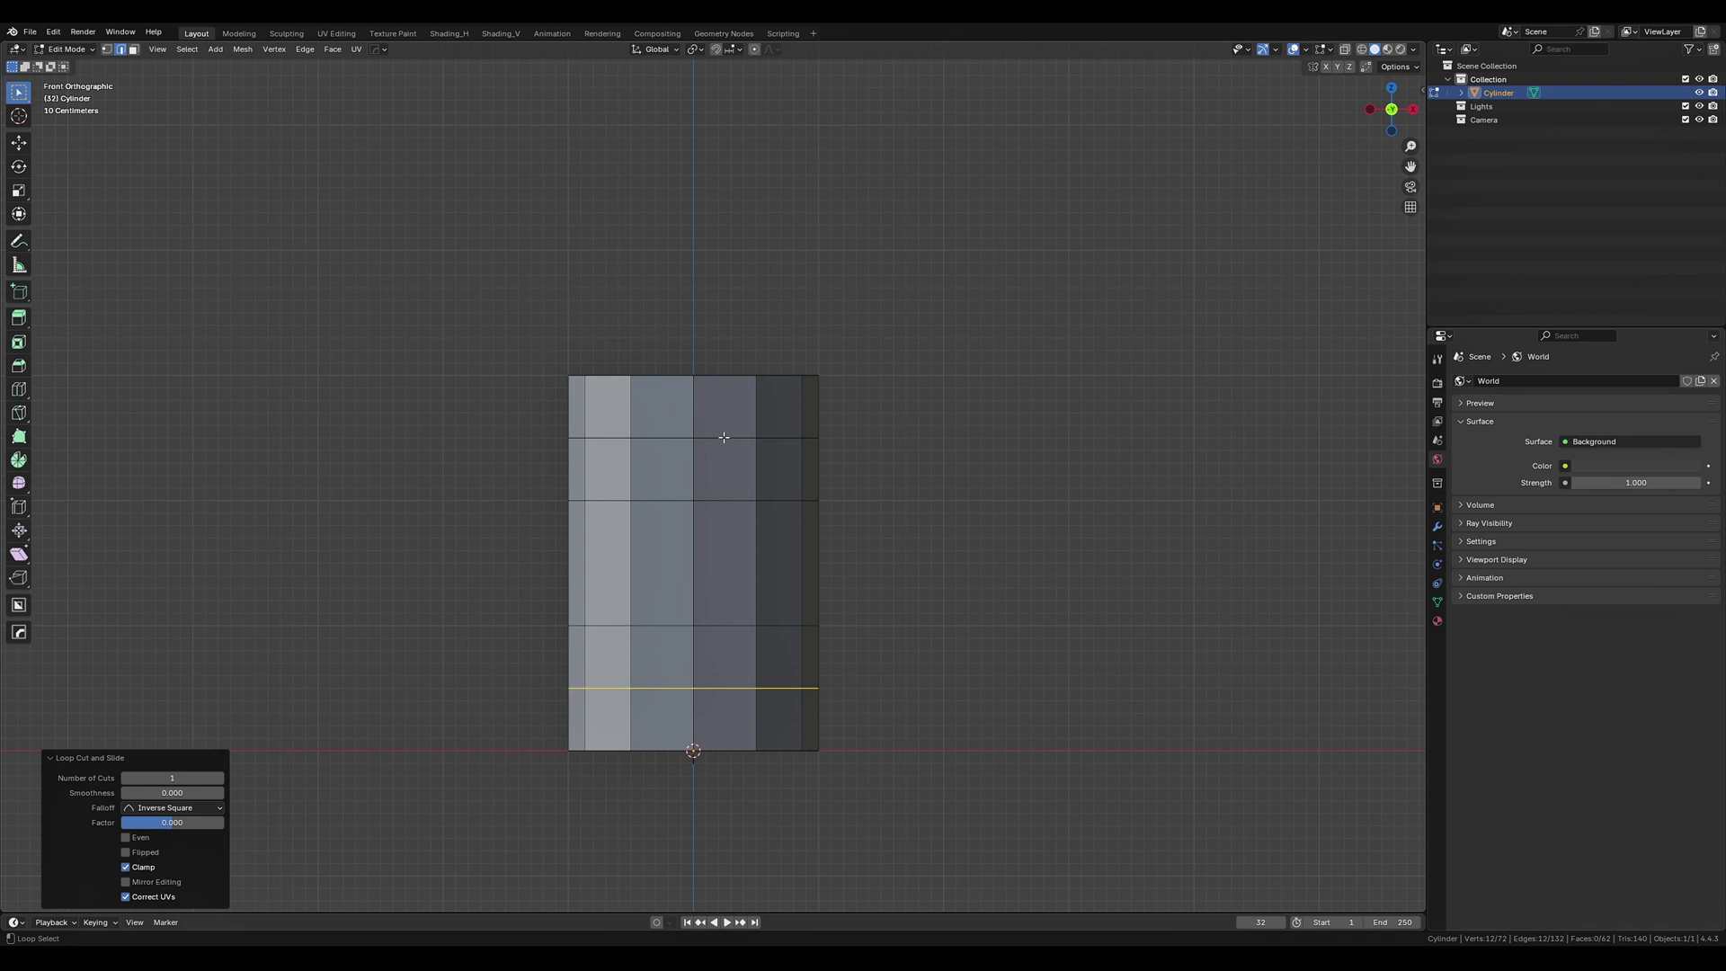
# Scale the uppermost and lowermost edge loops apart along Z so they sit close to the cylinder's ends.
pyautogui.keyDown('alt'); pyautogui.keyDown('shift'); pyautogui.click(724, 438); pyautogui.keyUp('shift'); pyautogui.keyUp('alt')
pyautogui.press('s')
pyautogui.press('z')
pyautogui.click(821, 420)
# Bevel the two middle edge loops and scale their central face rings outward in X and Y to form raised ridges.
pyautogui.scroll(5, 902, 471)
pyautogui.hotkey('ctrl', 'b')
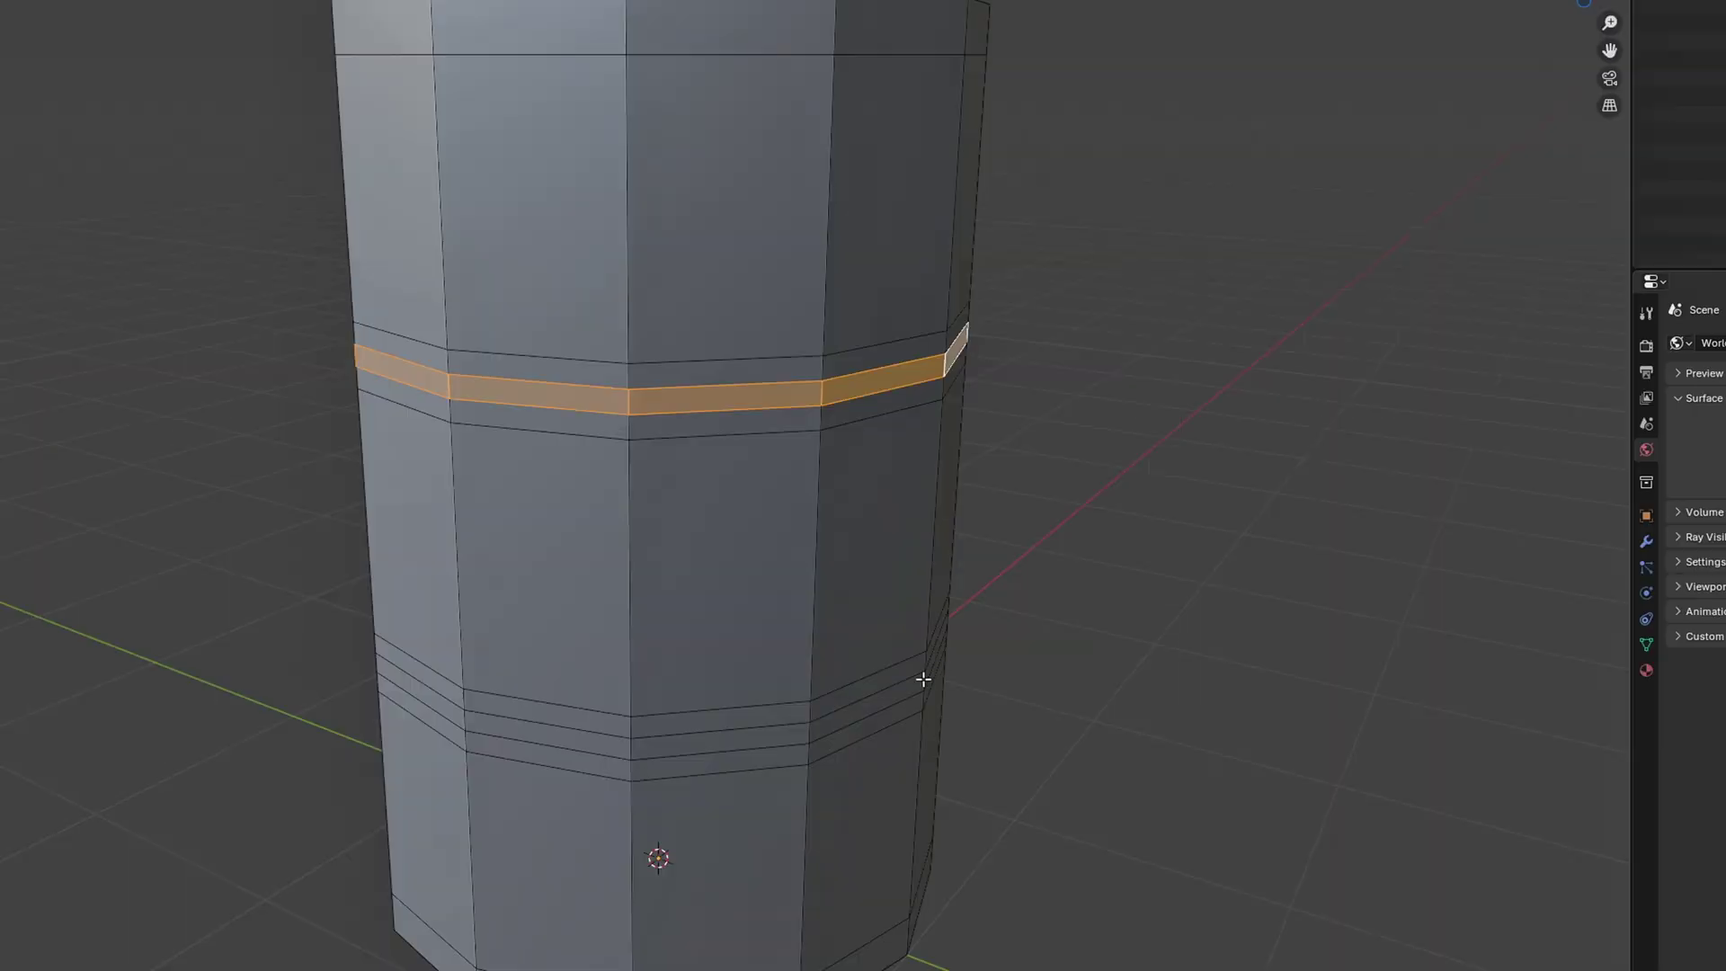
pyautogui.keyDown('alt'); pyautogui.keyDown('shift'); pyautogui.click(907, 629); pyautogui.keyUp('shift'); pyautogui.keyUp('alt')
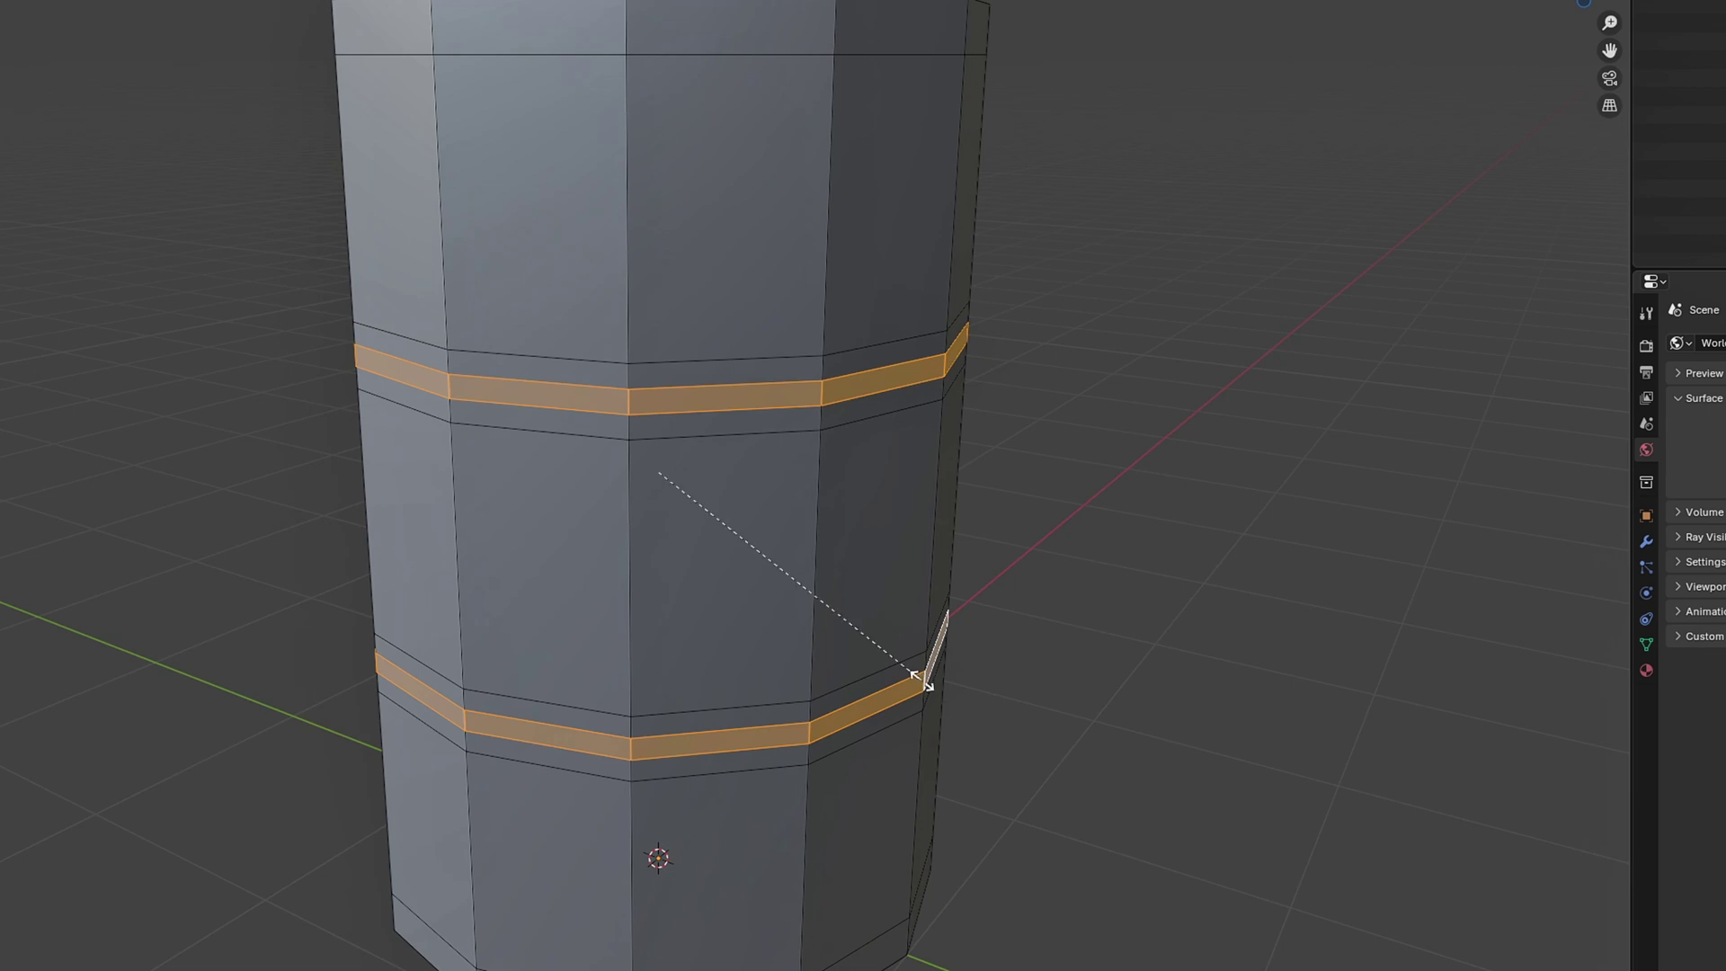
pyautogui.hotkey('shift', 'z')
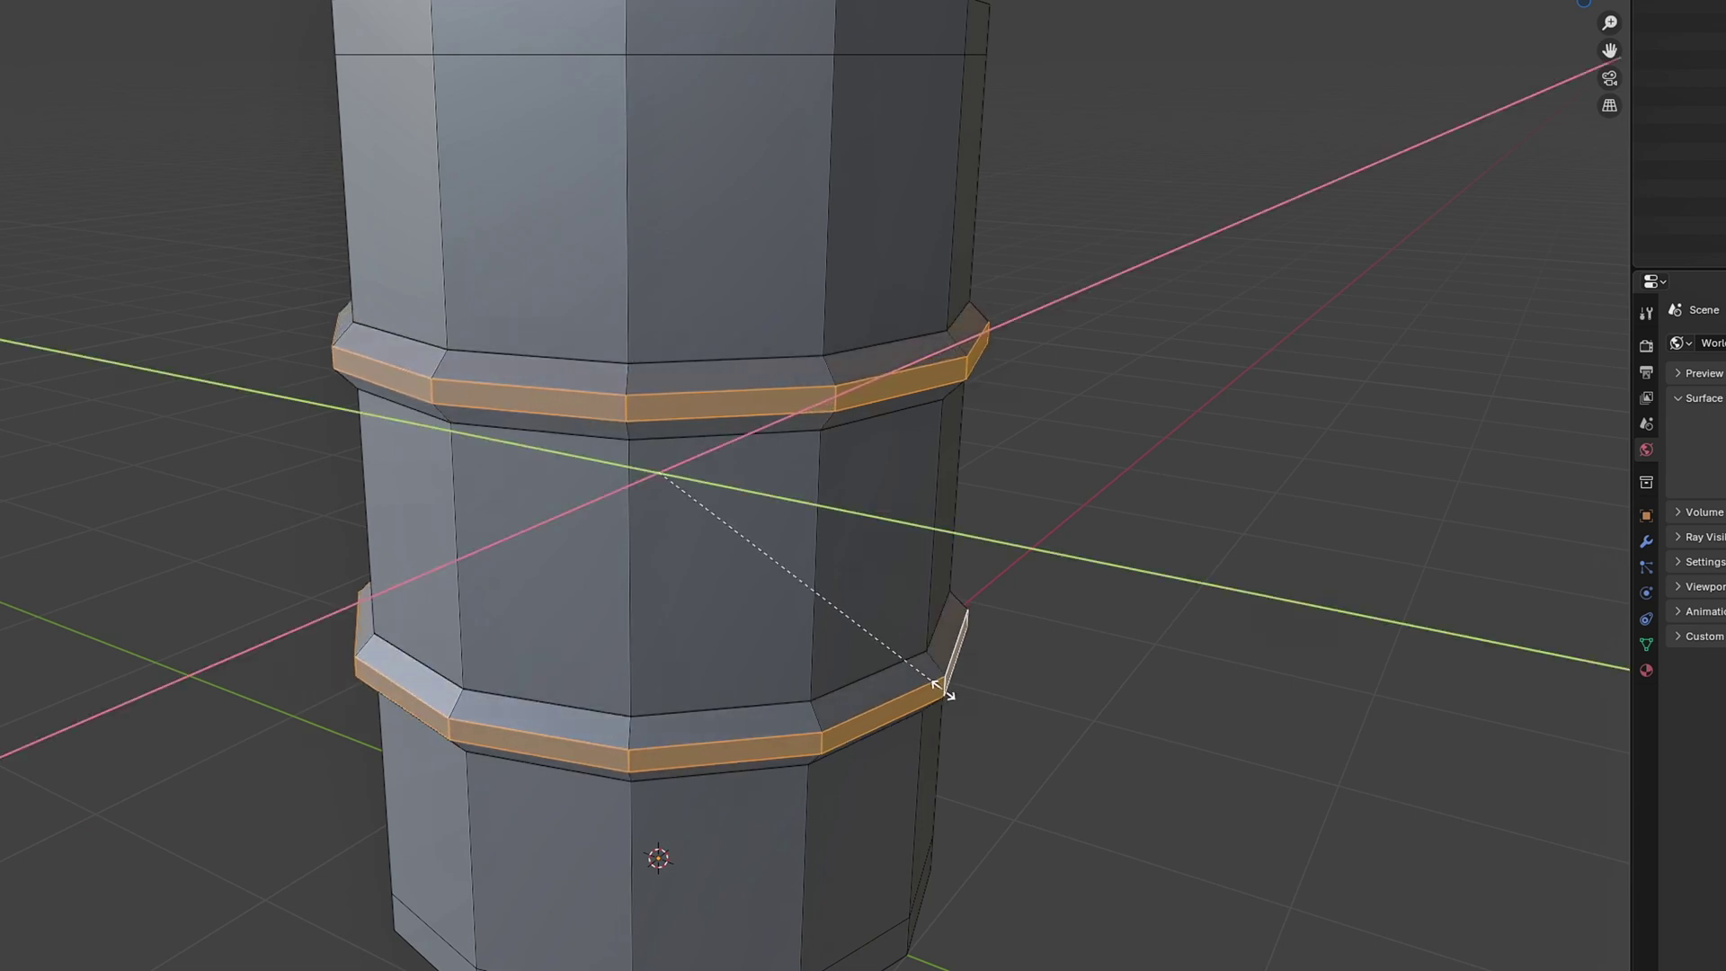
pyautogui.click(939, 686)
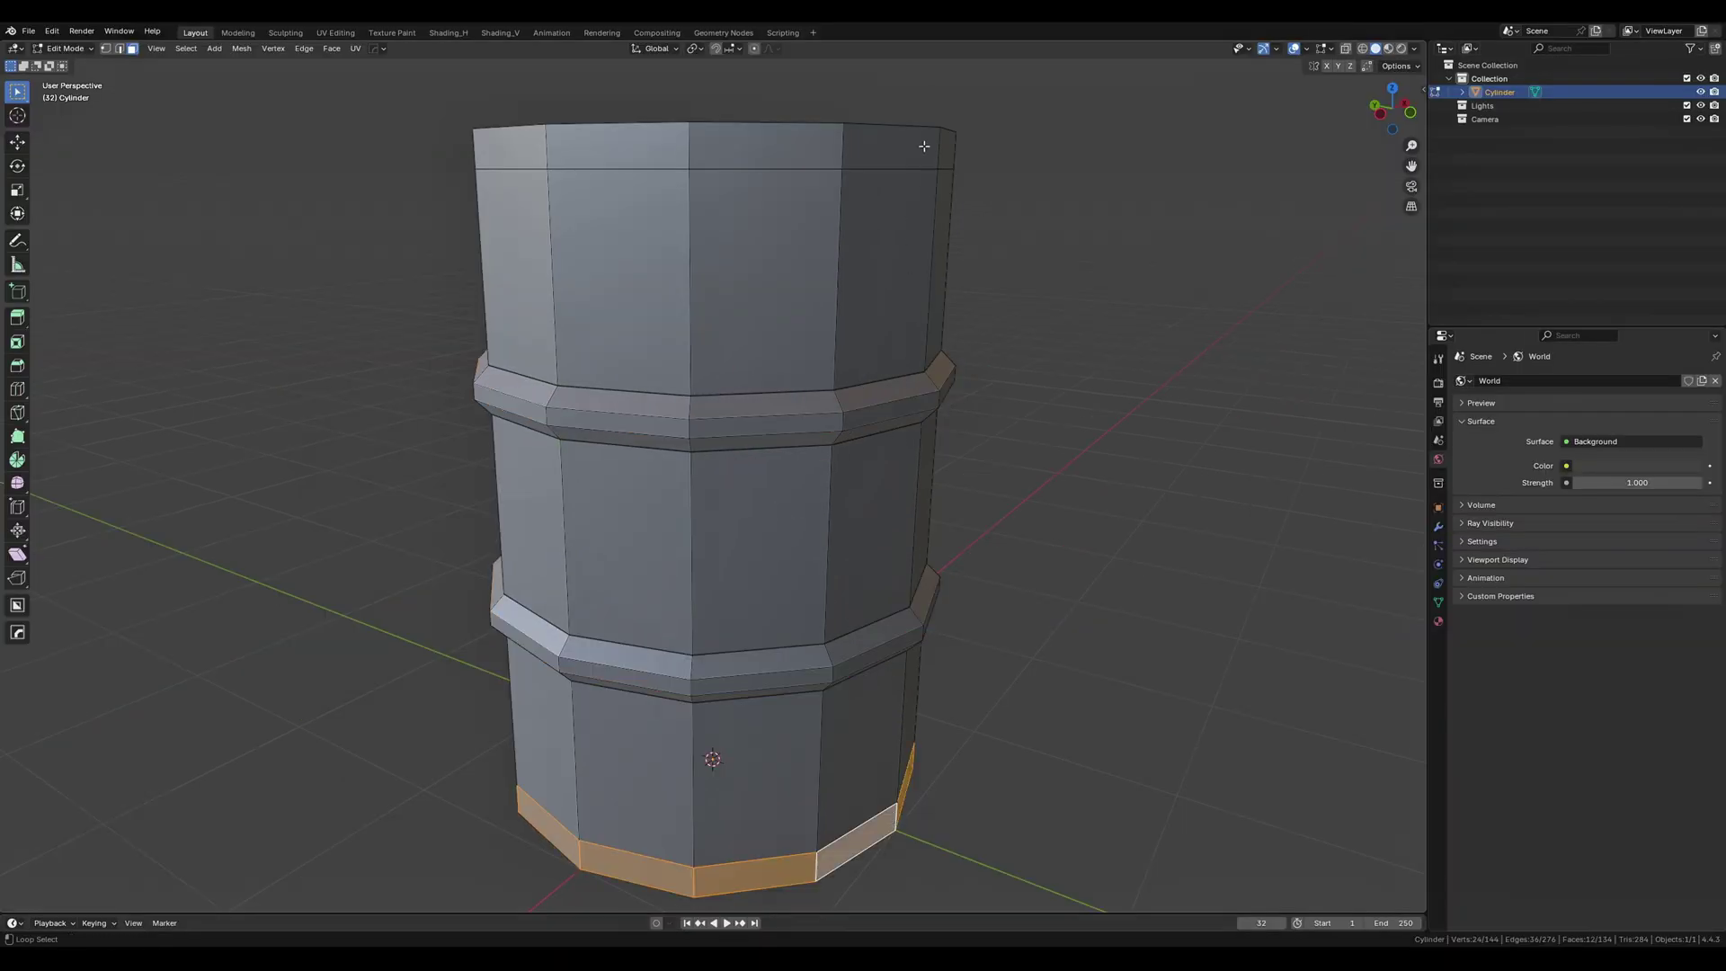
# Extrude the face rings at the barrel's top and bottom and scale them outward by about 1.07 in X and Y.
pyautogui.keyDown('alt'); pyautogui.keyDown('shift'); pyautogui.click(924, 146); pyautogui.keyUp('shift'); pyautogui.keyUp('alt')
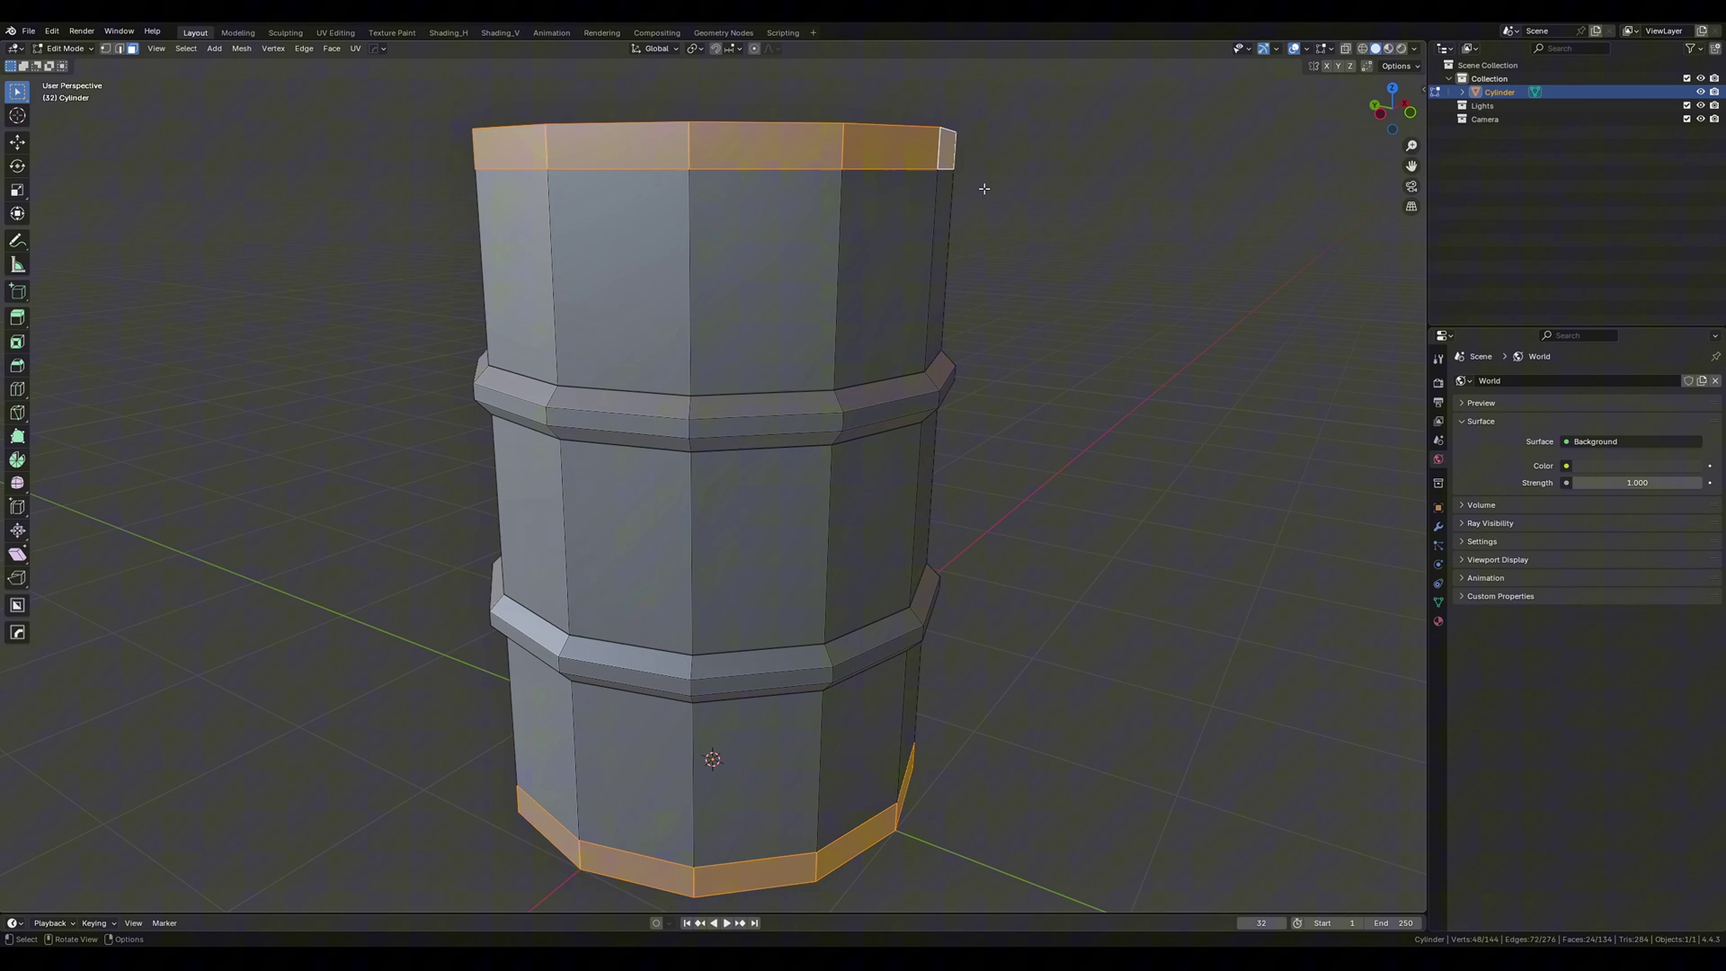
pyautogui.press('s')
pyautogui.hotkey('shift', 'z')
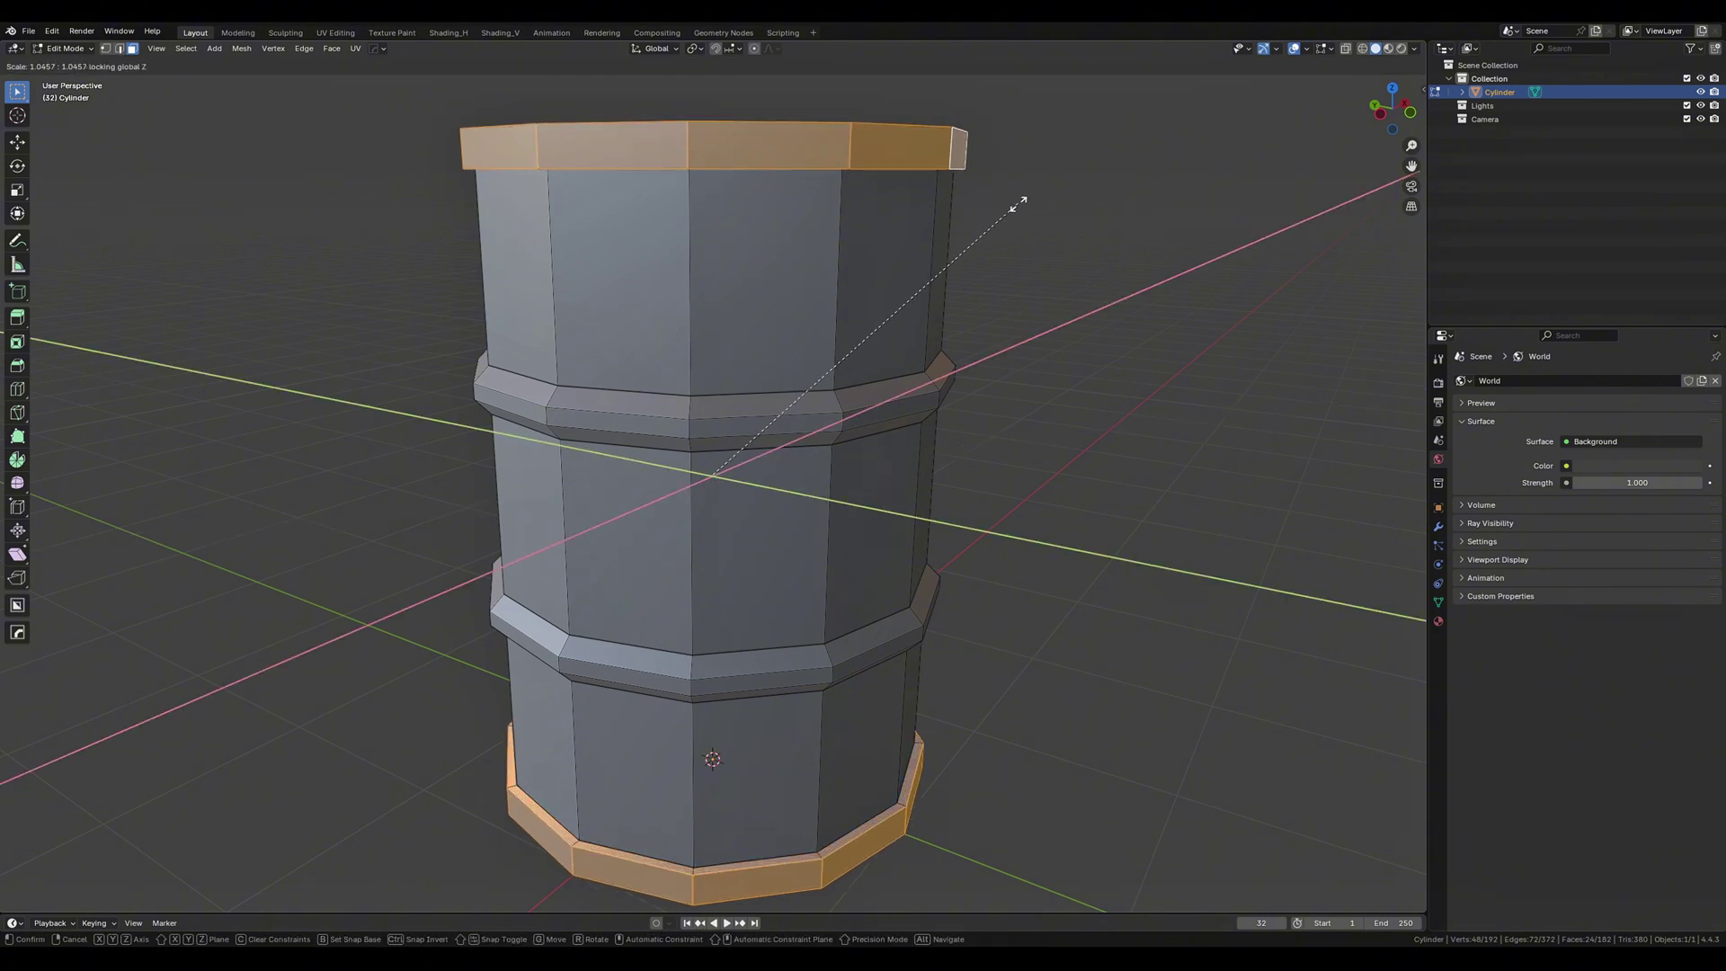
pyautogui.click(1029, 205)
pyautogui.press('Tab')
pyautogui.moveTo(1097, 254); pyautogui.dragTo(1060, 331, button='middle')
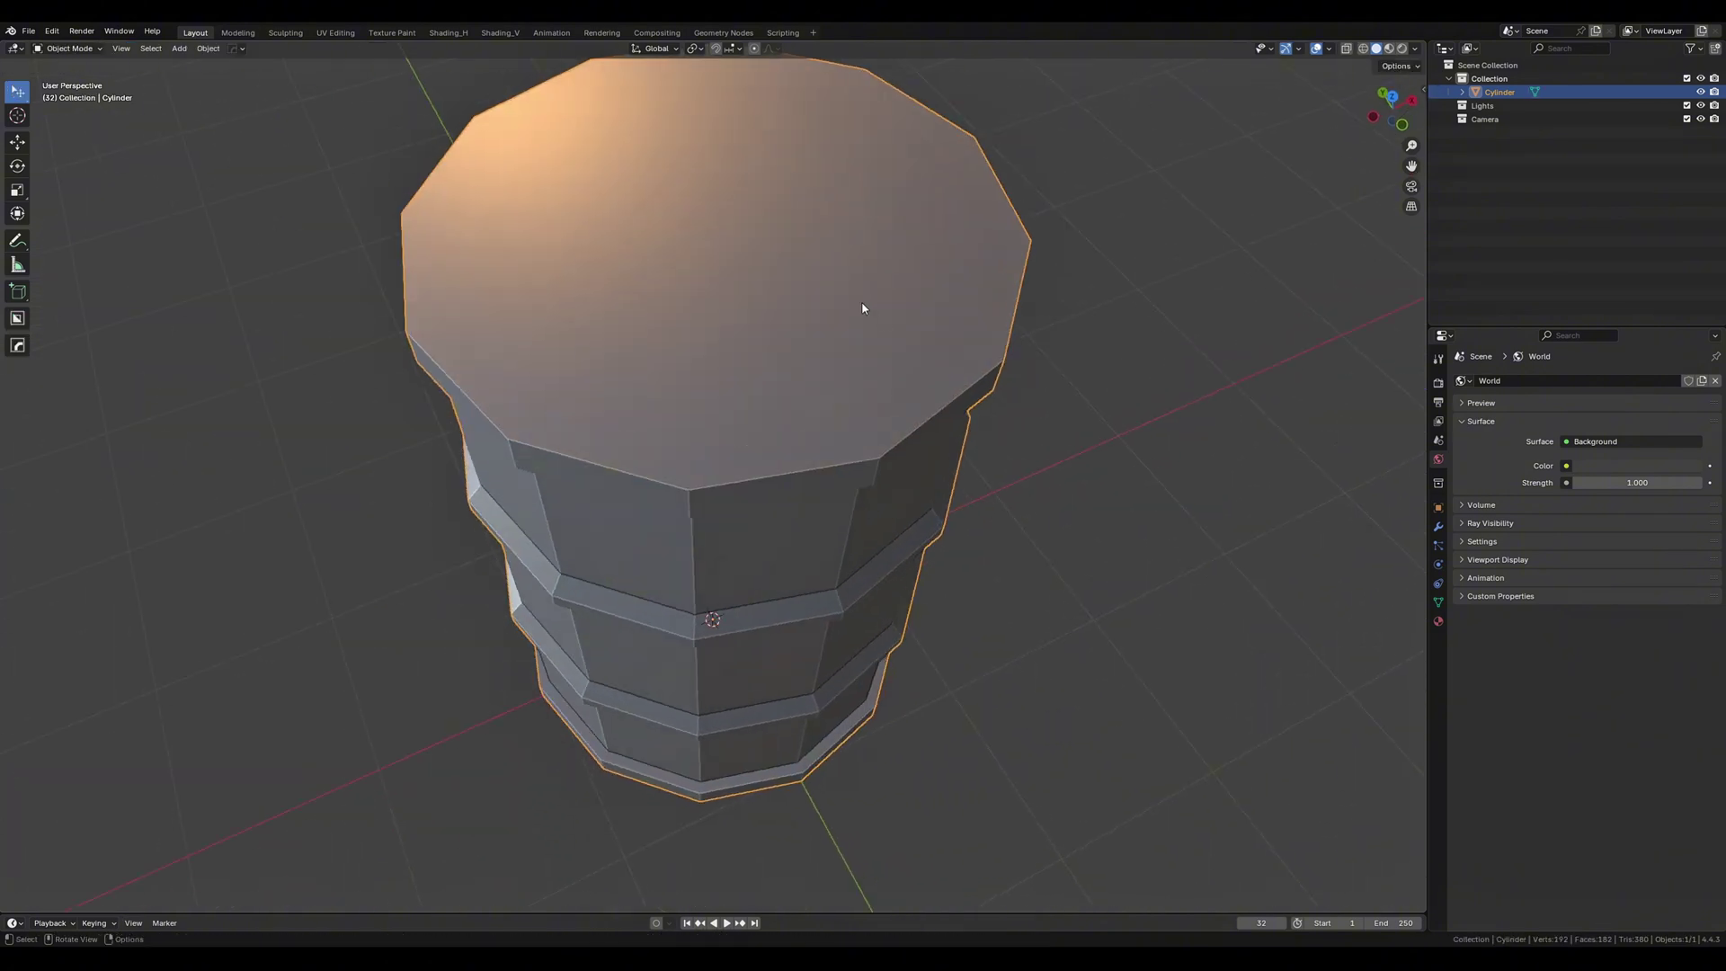
# Inset the barrel's top face and extrude it downward to form a recessed lid inside a narrow rim.
pyautogui.press('Tab')
pyautogui.click(854, 303)
pyautogui.press('i')
pyautogui.click(1054, 307)
pyautogui.press('e')
pyautogui.click(1074, 359)
pyautogui.press('Tab')
pyautogui.scroll(-3, 1130, 403)
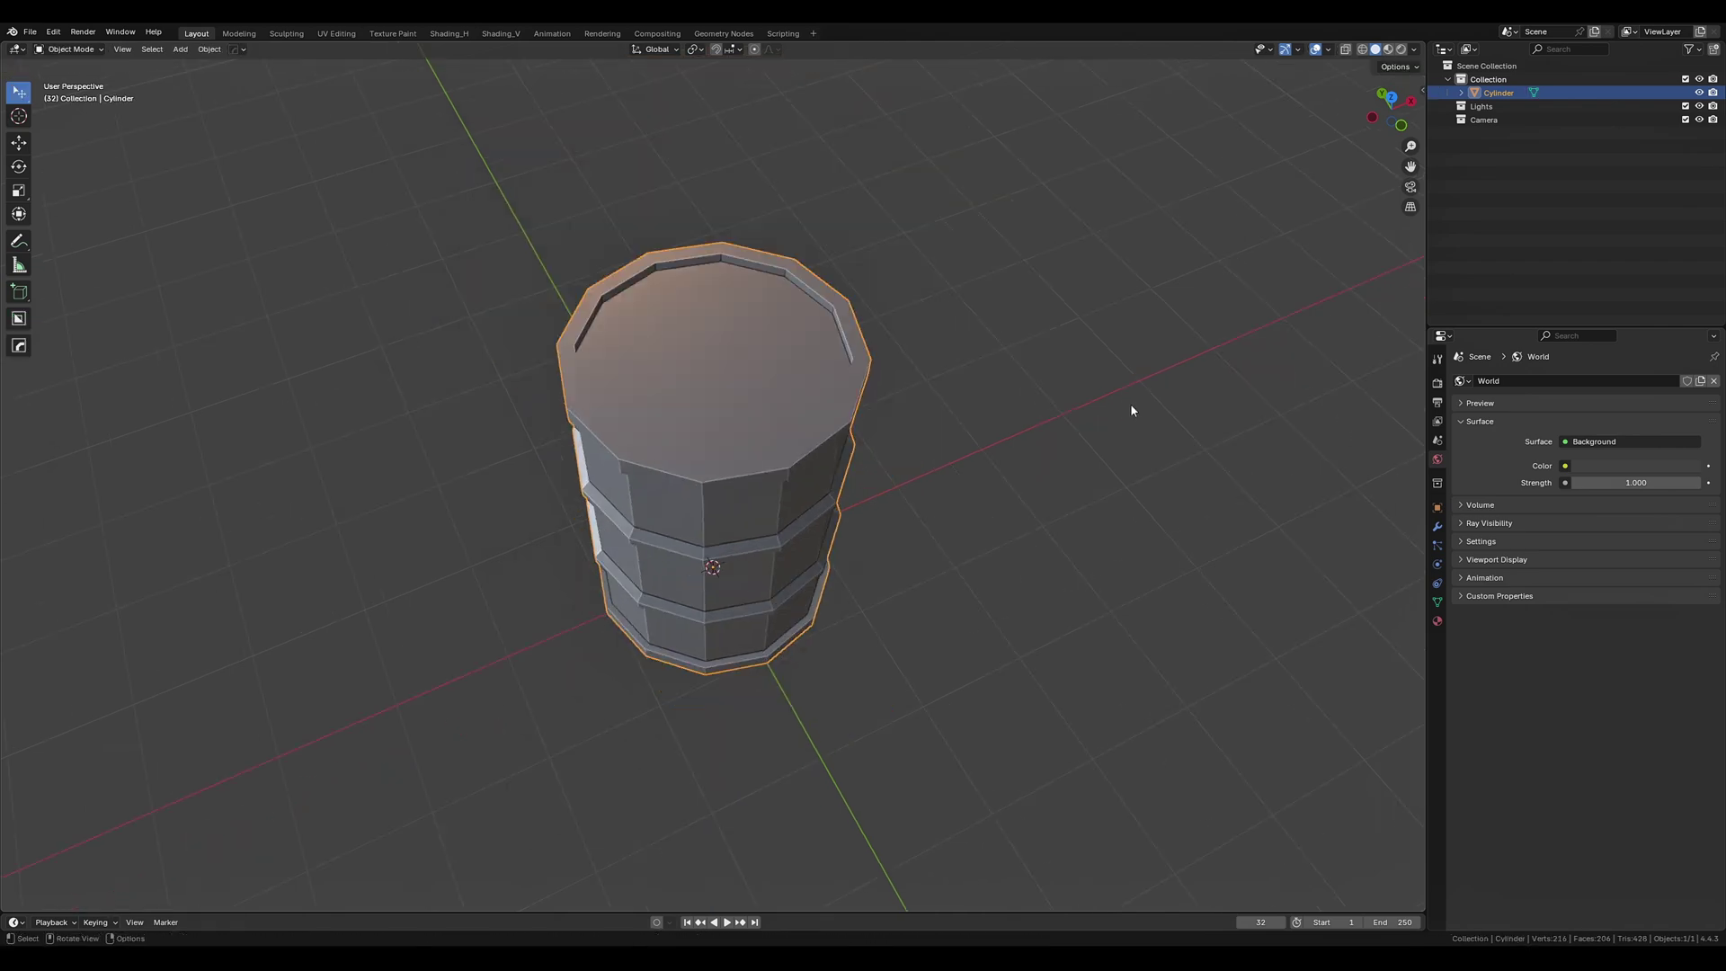
pyautogui.moveTo(1130, 402)
pyautogui.mouseDown(button='middle')
pyautogui.moveTo(863, 358)
pyautogui.moveTo(1112, 362)
pyautogui.moveTo(1033, 401)
pyautogui.moveTo(994, 470)
pyautogui.mouseUp(button='middle')
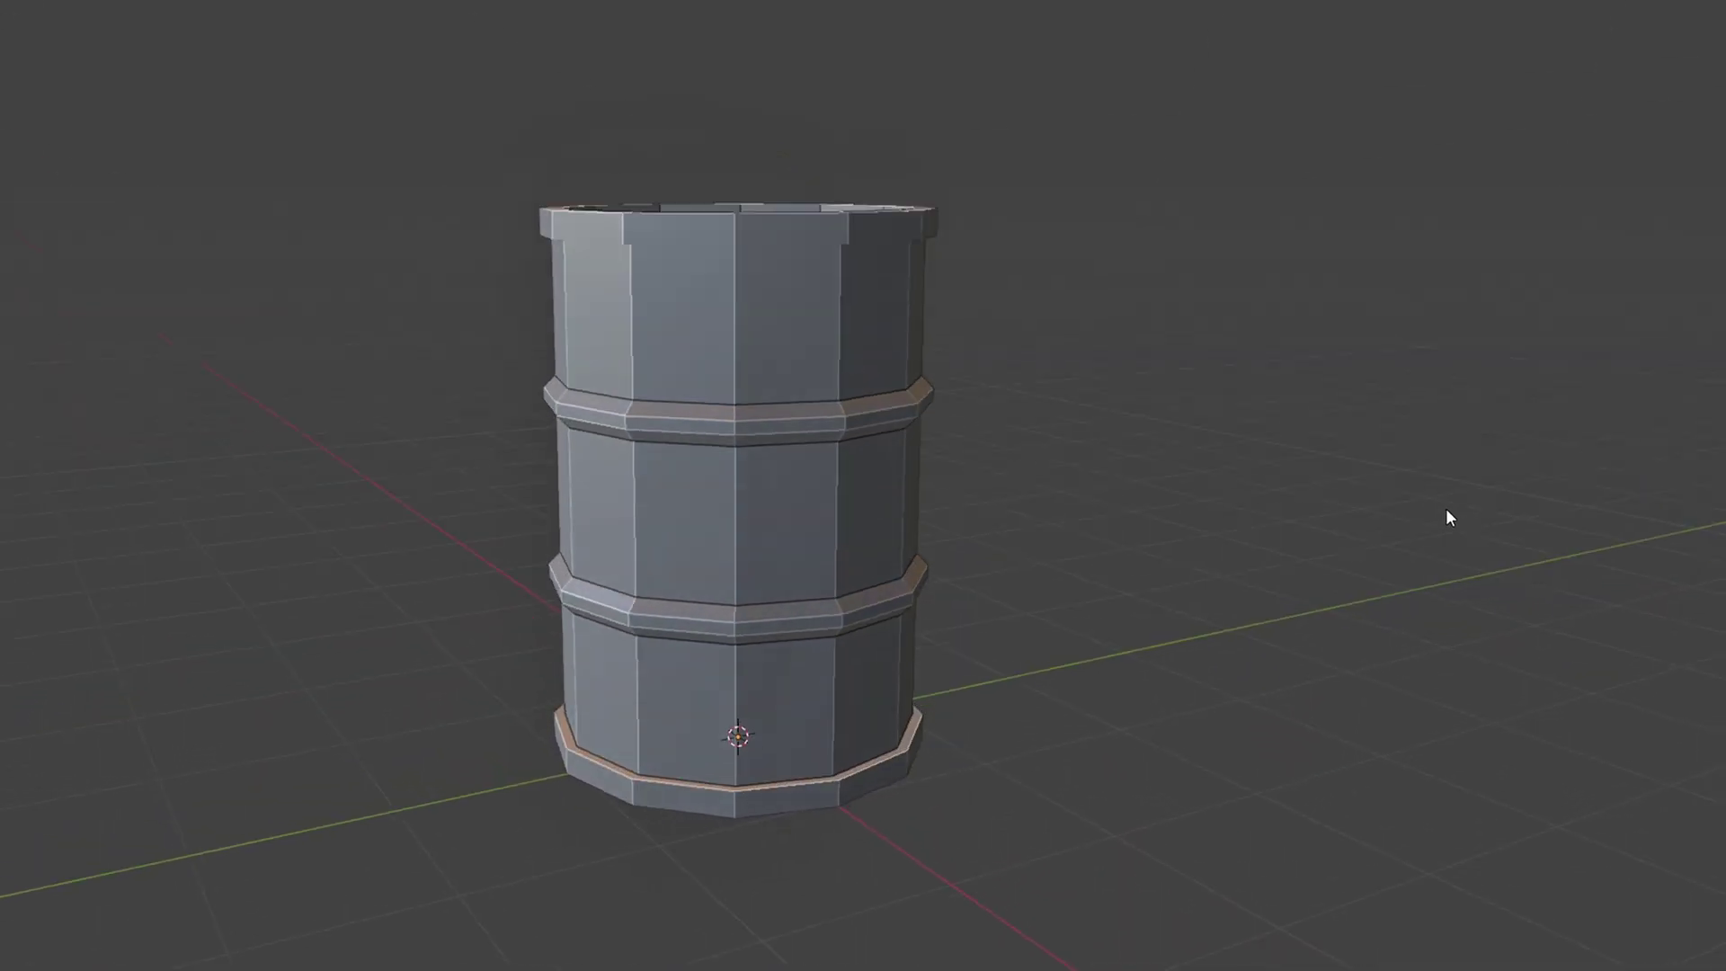
pyautogui.moveTo(1446, 510)
pyautogui.mouseDown(button='middle')
pyautogui.moveTo(1363, 558)
pyautogui.moveTo(1178, 578)
pyautogui.moveTo(1344, 517)
pyautogui.moveTo(1263, 524)
pyautogui.moveTo(1394, 493)
pyautogui.moveTo(1215, 470)
pyautogui.moveTo(1283, 416)
pyautogui.mouseUp(button='middle')
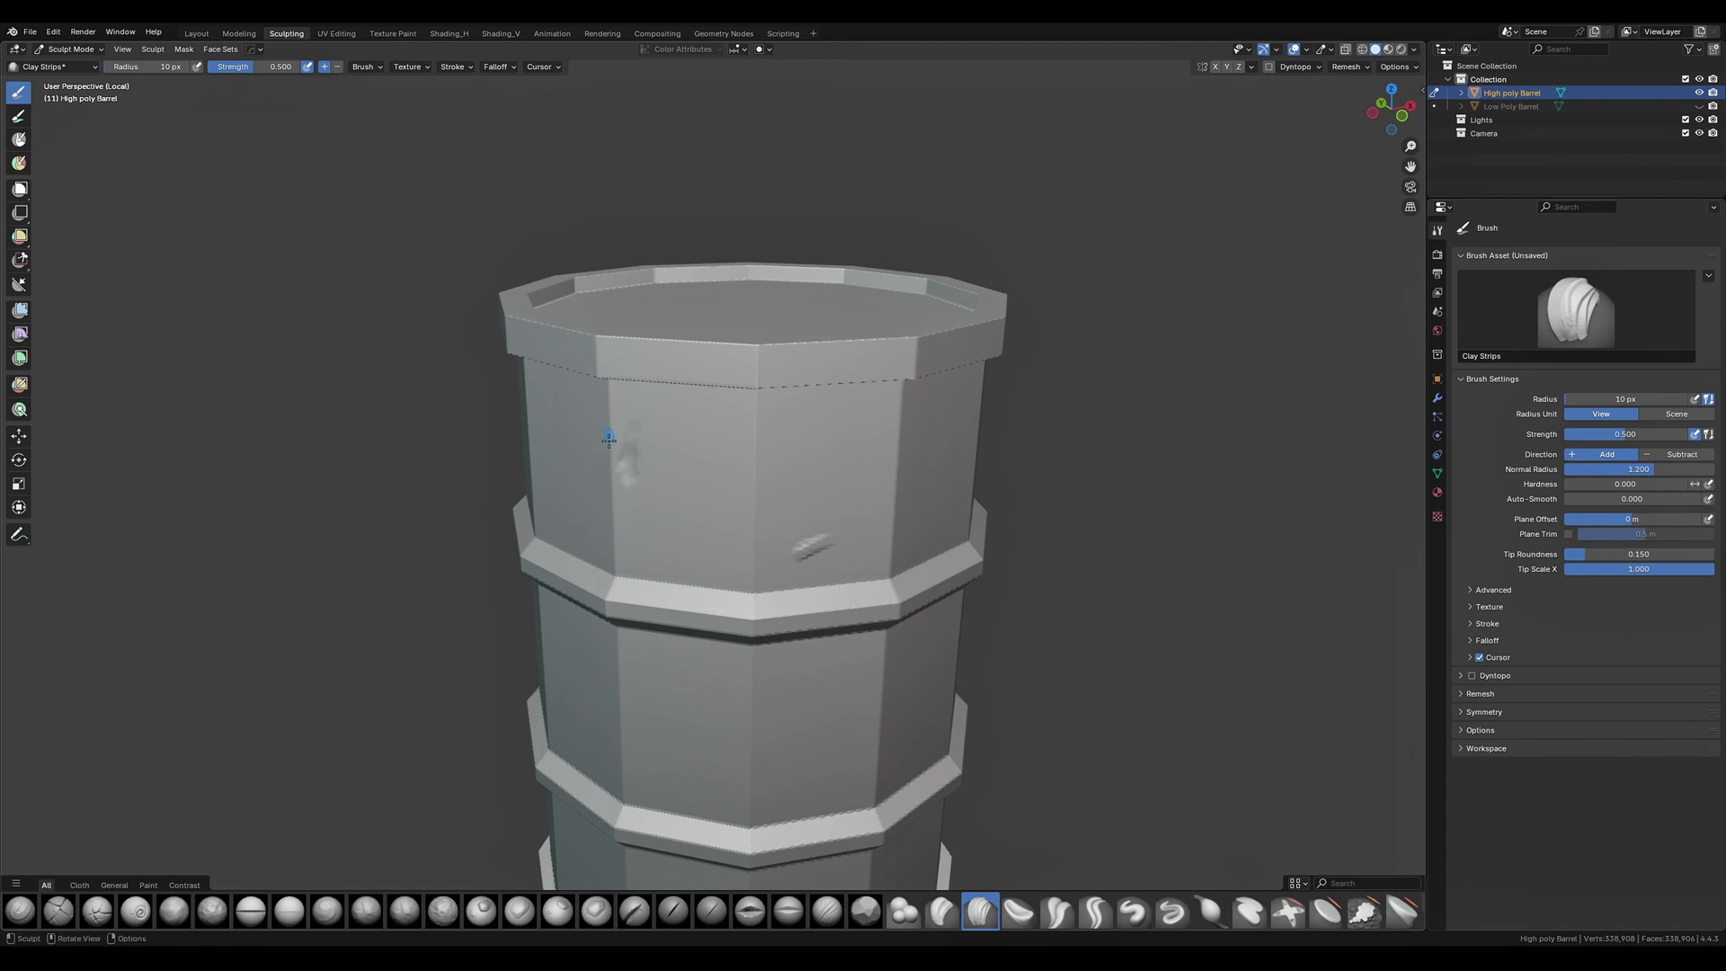
# Sculpt small Clay Strips marks on the high poly barrel's side and preview them with rendered shading.
pyautogui.moveTo(609, 438)
pyautogui.mouseDown(button='middle')
pyautogui.moveTo(688, 442)
pyautogui.moveTo(732, 482)
pyautogui.moveTo(661, 386)
pyautogui.moveTo(1228, 440)
pyautogui.mouseUp(button='middle')
pyautogui.click(733, 472)
pyautogui.press('z')
pyautogui.click(658, 349)
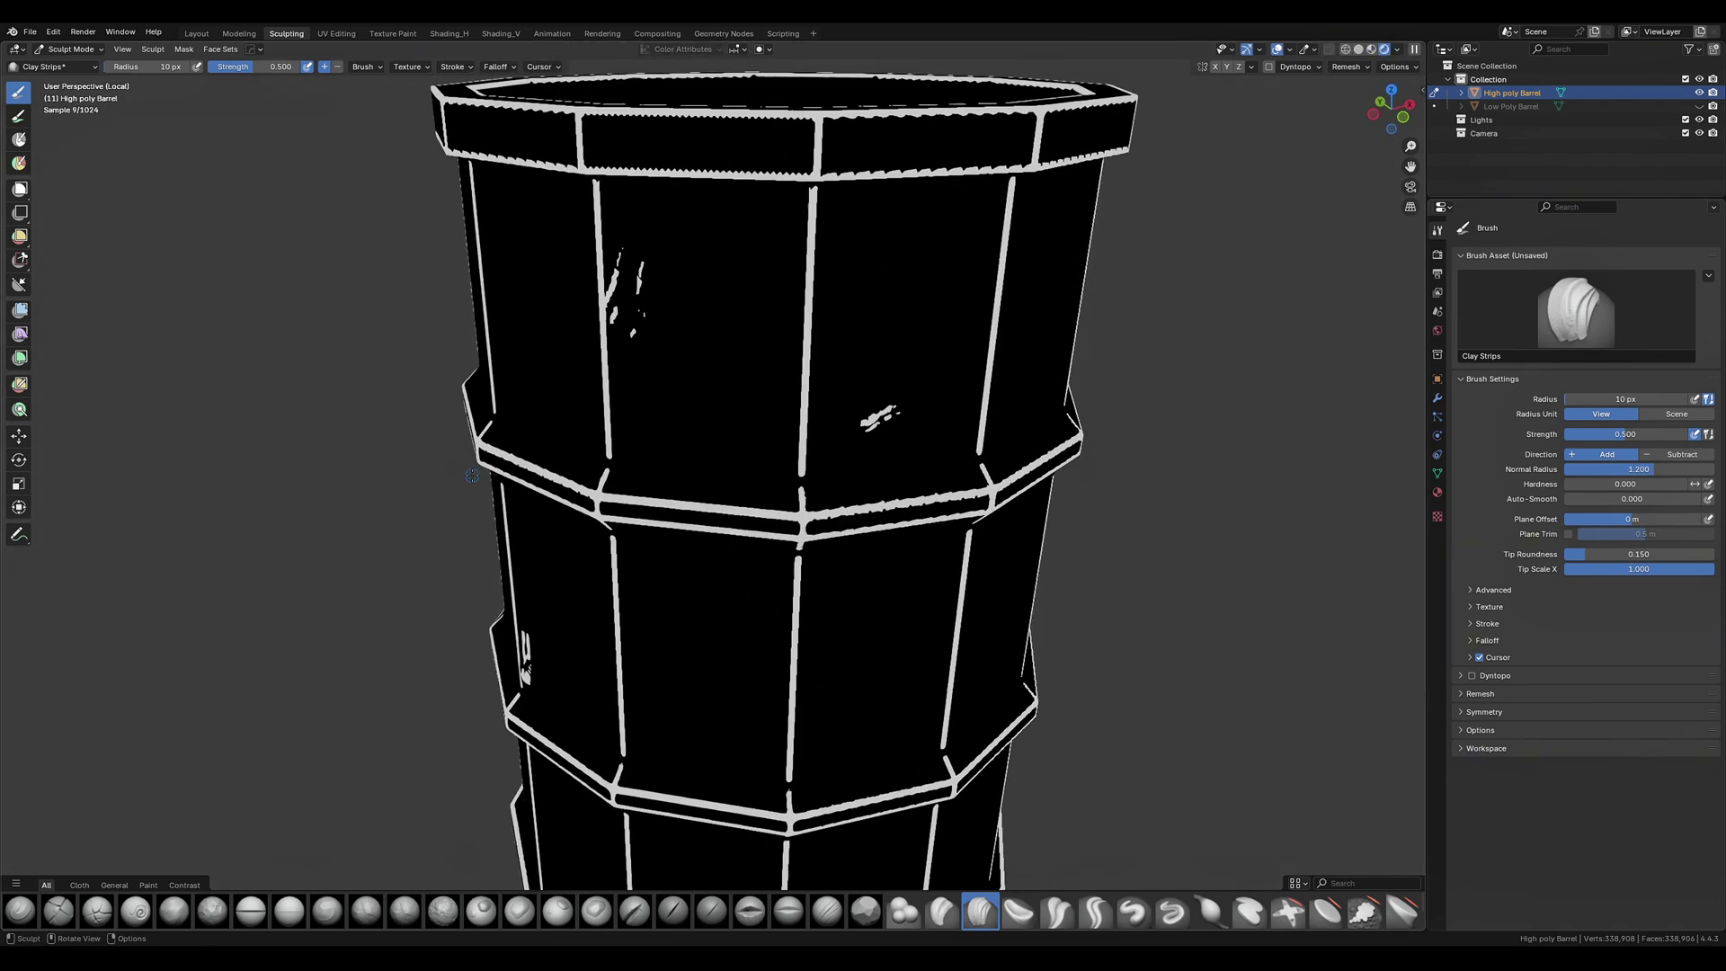
pyautogui.press('z')
pyautogui.click(1326, 441)
# Carve crossed scratches into a middle panel of the high poly barrel with the Crease Sharp brush and preview them rendered.
pyautogui.click(1133, 911)
pyautogui.click(1096, 912)
pyautogui.moveTo(940, 350); pyautogui.dragTo(892, 385)
pyautogui.moveTo(791, 203)
pyautogui.mouseDown(button='middle')
pyautogui.moveTo(782, 270)
pyautogui.moveTo(694, 285)
pyautogui.moveTo(710, 359)
pyautogui.moveTo(690, 193)
pyautogui.mouseUp(button='middle')
pyautogui.press('z')
pyautogui.click(1063, 348)
pyautogui.press('z')
pyautogui.click(1152, 429)
# Carve more Crease Sharp scratches into the bottom rim and side of the high poly barrel and preview them rendered.
pyautogui.keyDown('shift'); pyautogui.moveTo(690, 193); pyautogui.dragTo(863, 647, button='middle'); pyautogui.keyUp('shift')
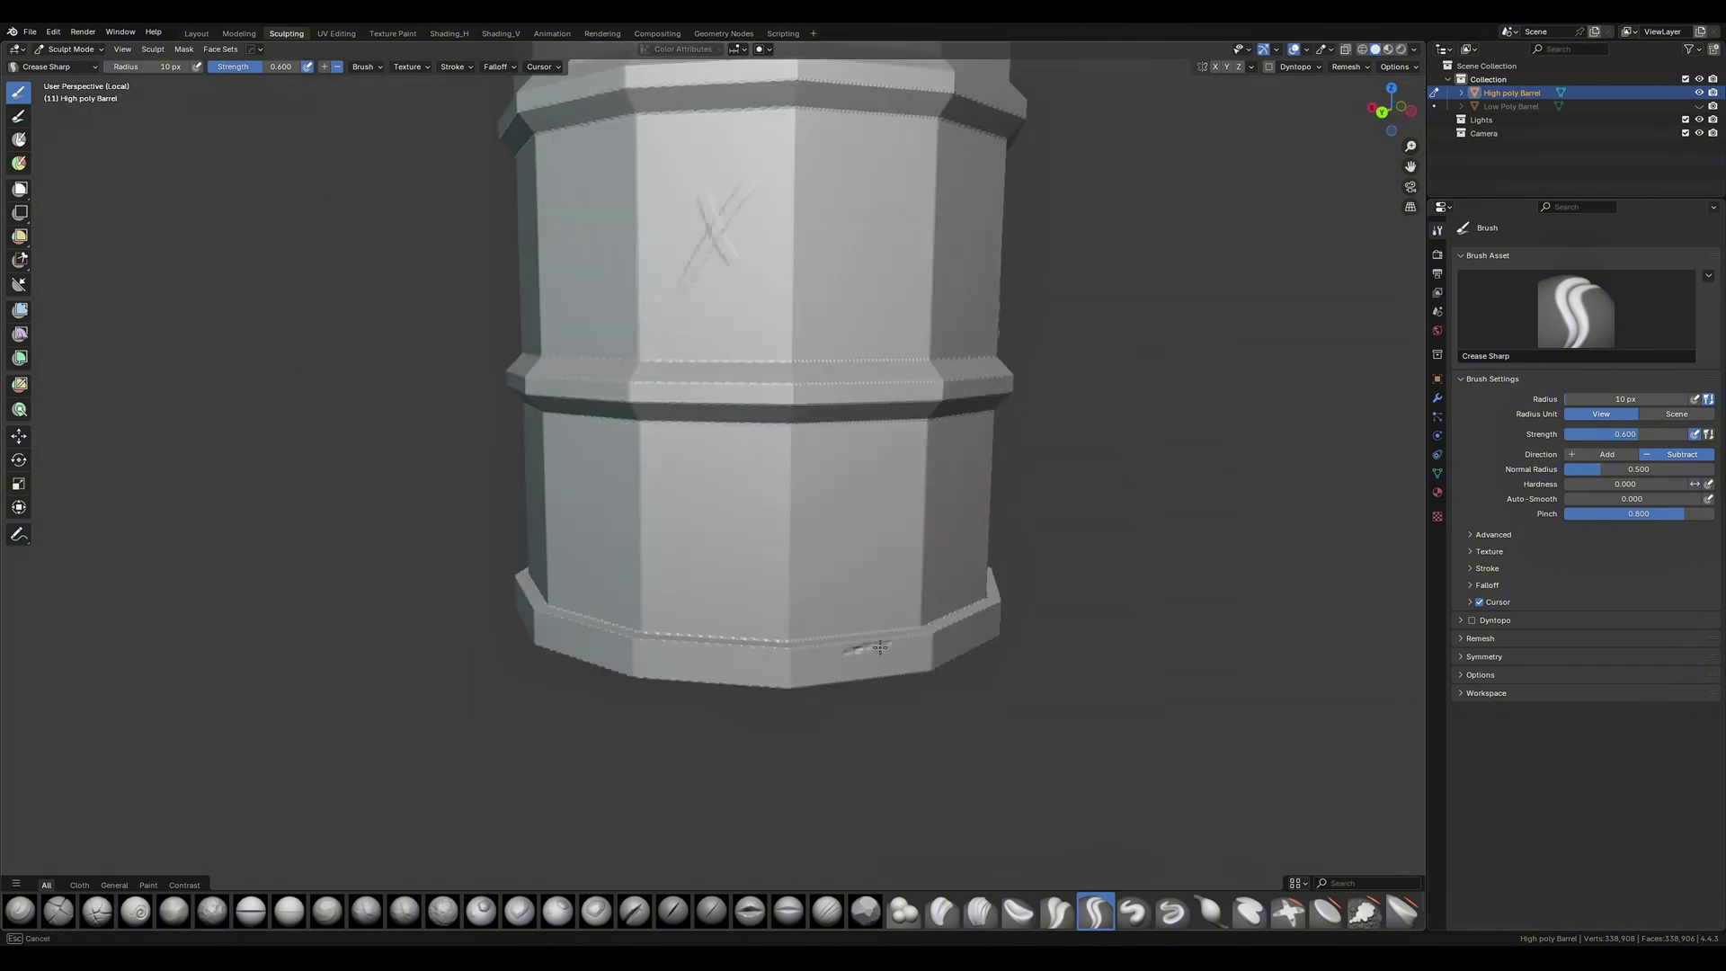
pyautogui.moveTo(970, 532)
pyautogui.mouseDown(button='middle')
pyautogui.moveTo(805, 529)
pyautogui.moveTo(758, 389)
pyautogui.mouseUp(button='middle')
pyautogui.moveTo(759, 389); pyautogui.dragTo(882, 315)
pyautogui.press('z')
pyautogui.click(685, 339)
pyautogui.press('z')
pyautogui.click(775, 339)
# Sculpt a short Clay Strips mark on one of the high poly barrel's lowest side panels.
pyautogui.click(980, 912)
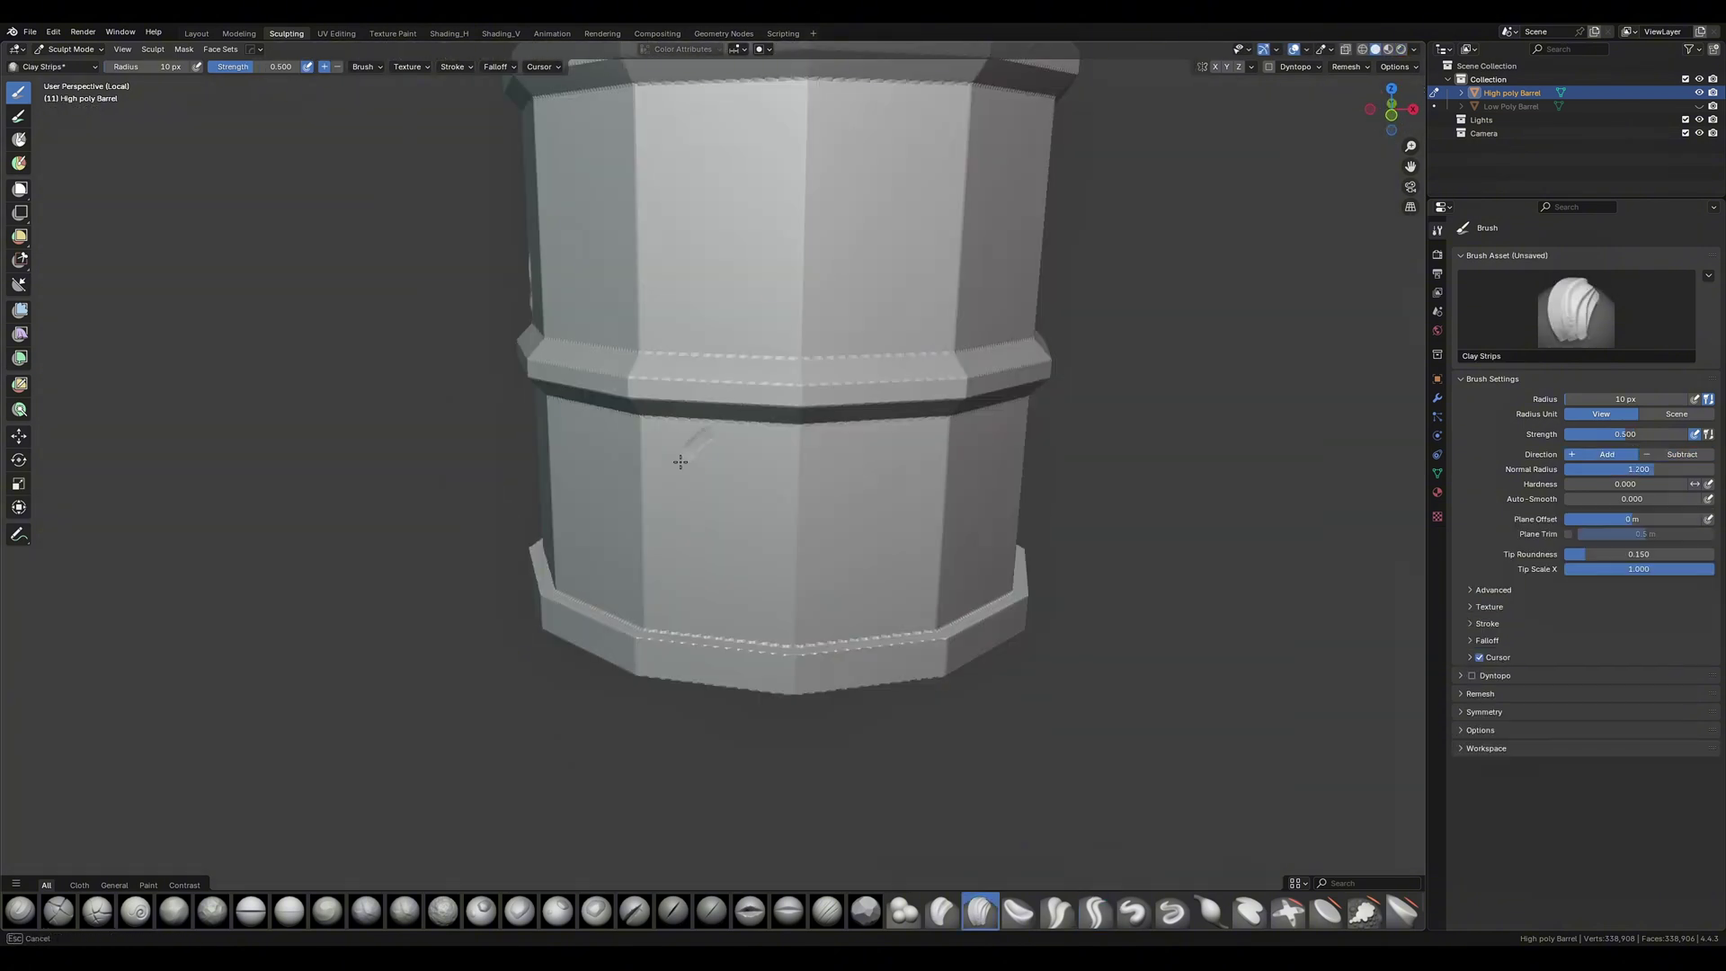
pyautogui.moveTo(689, 462); pyautogui.dragTo(809, 287, button='middle')
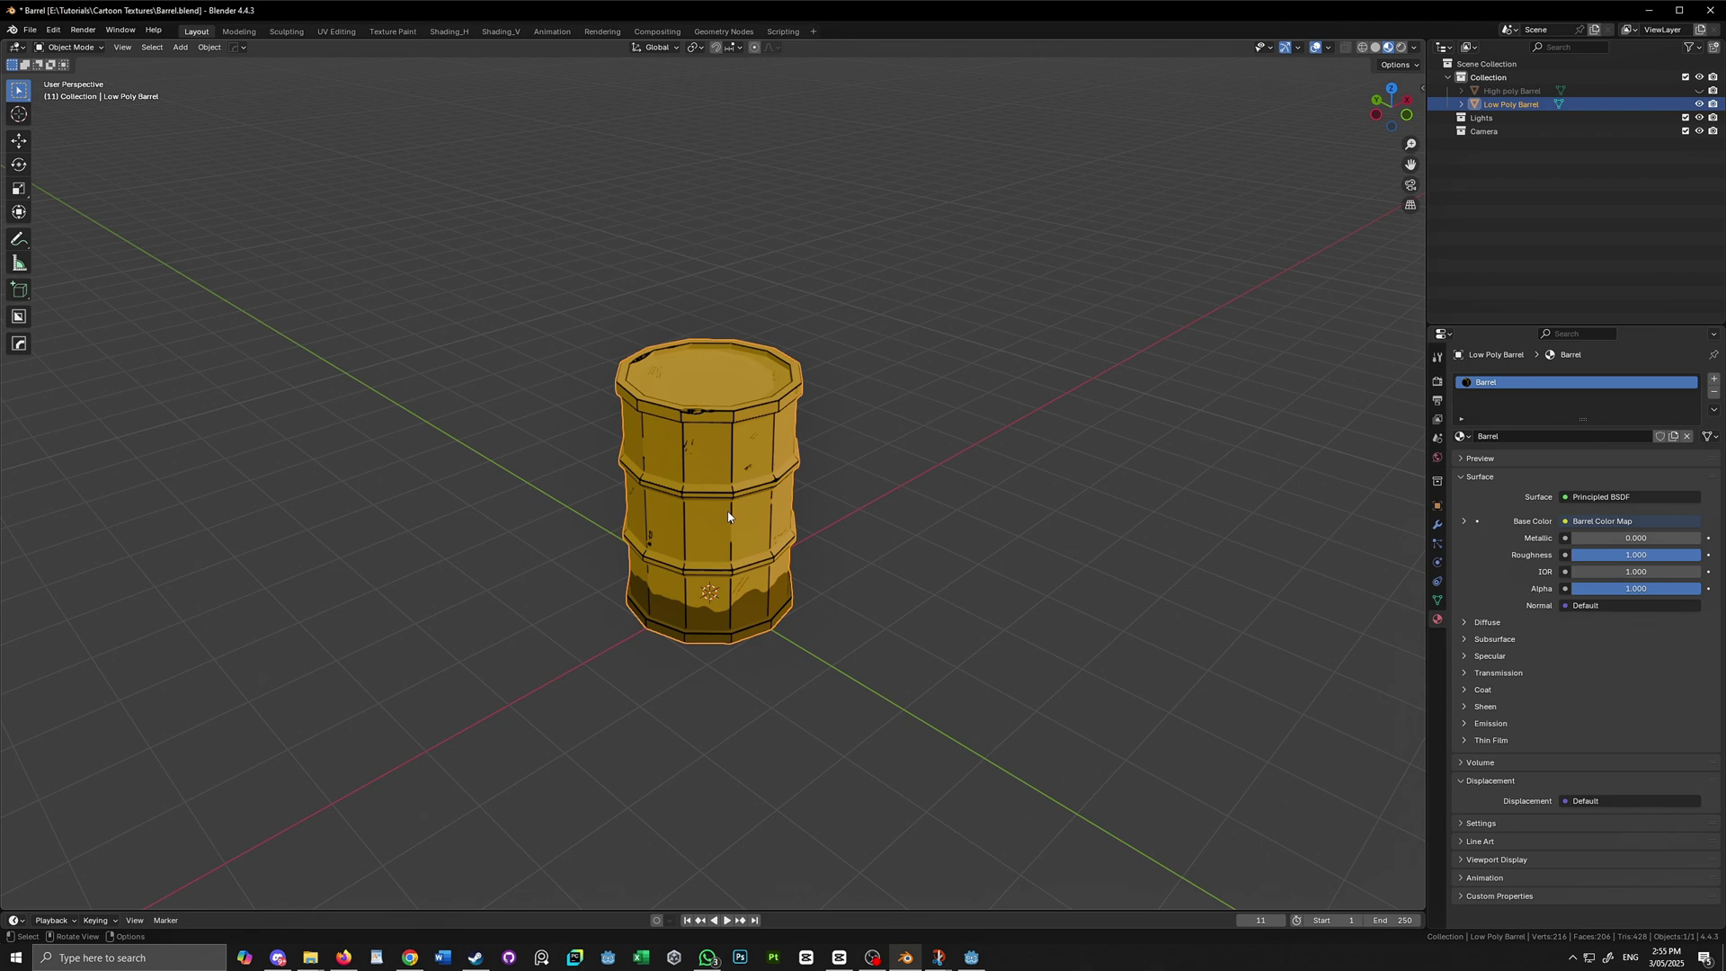
# Add a second material named Outline to the low poly barrel and give it a black Emission surface.
pyautogui.click(1713, 378)
pyautogui.click(1526, 458)
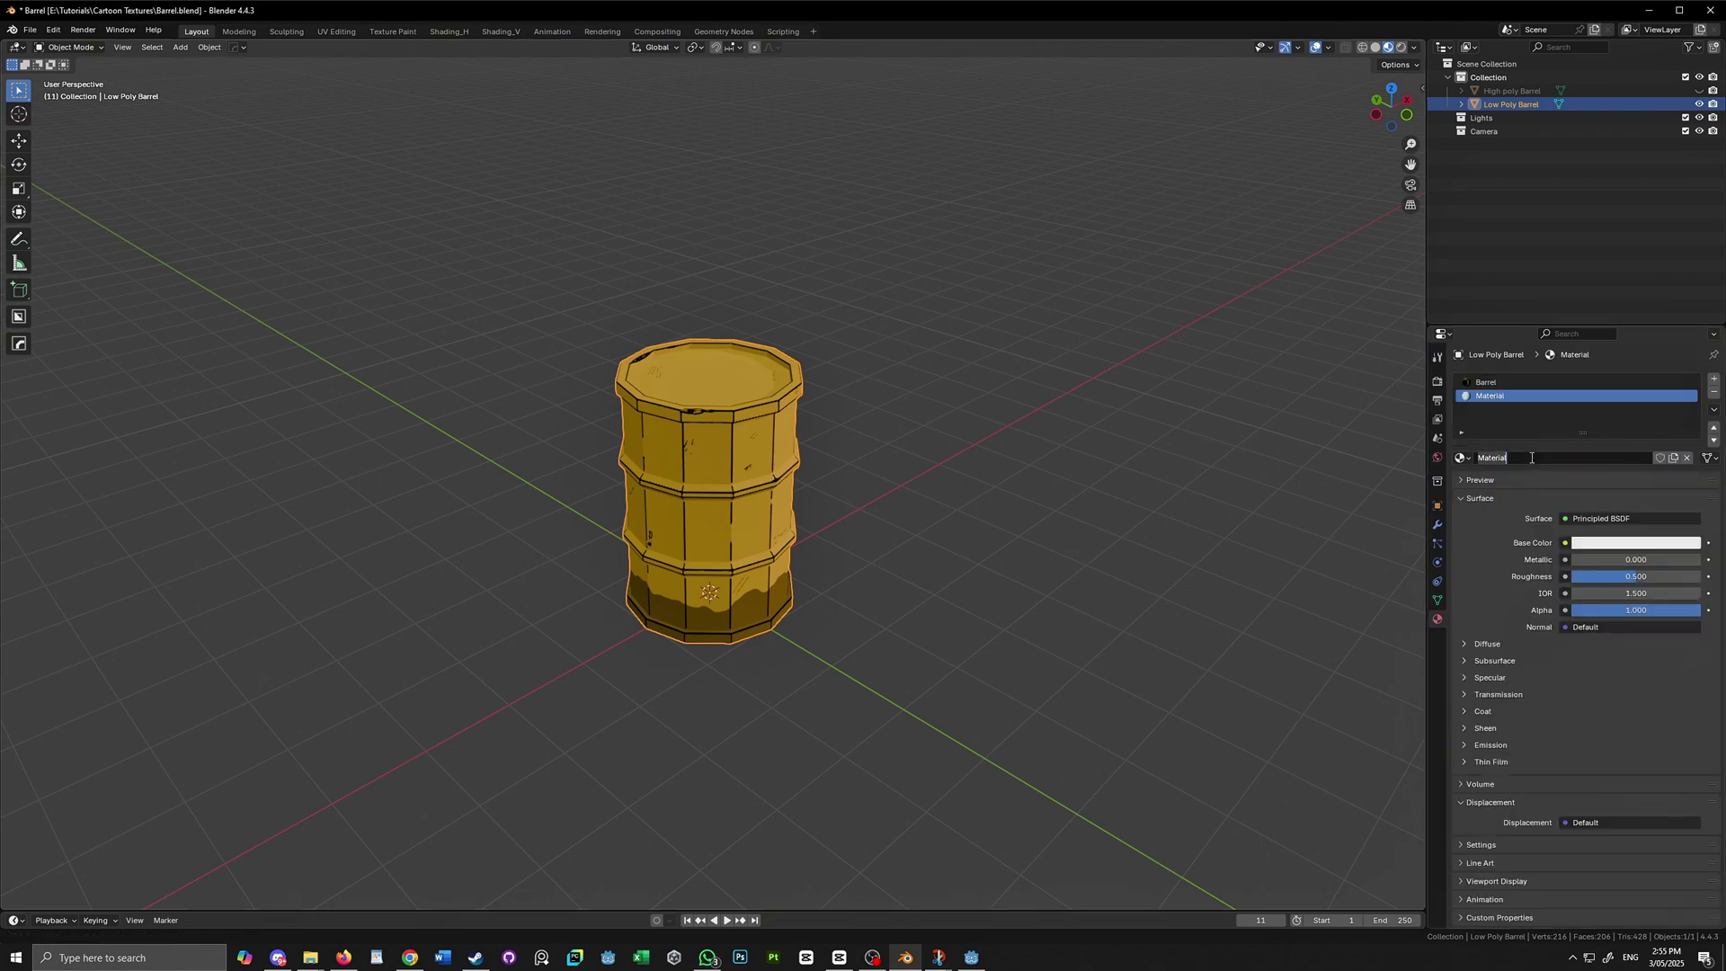
pyautogui.click(1593, 519)
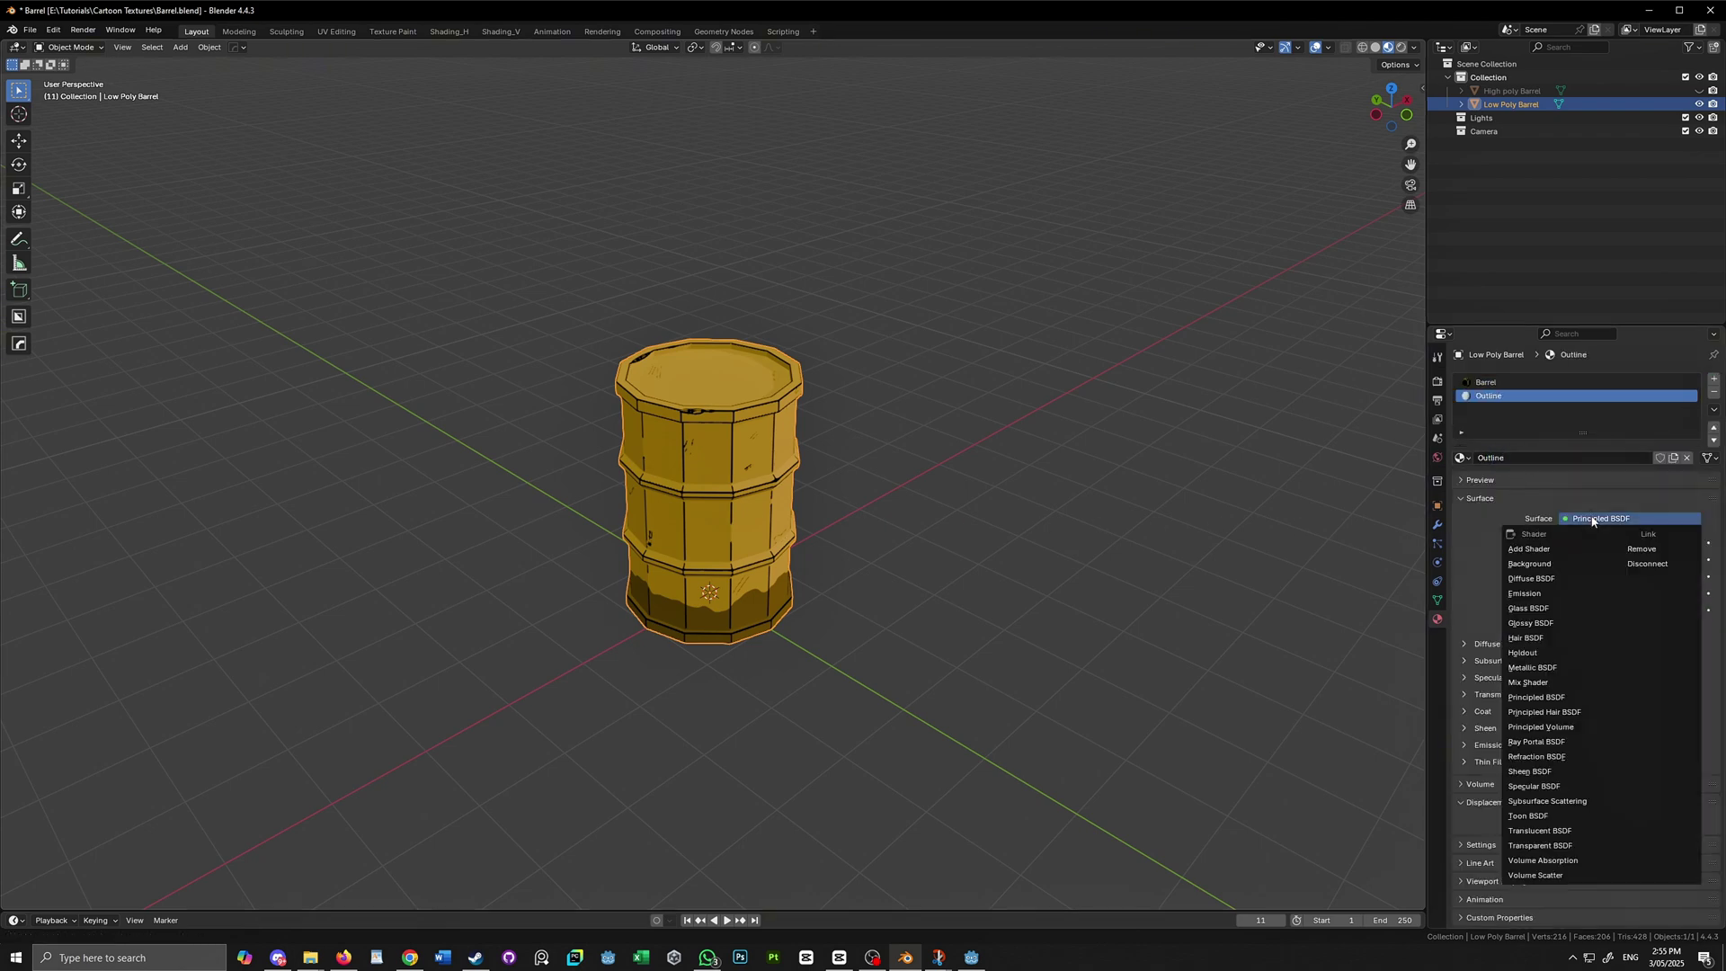
pyautogui.click(1532, 594)
pyautogui.click(1595, 543)
pyautogui.moveTo(1702, 400); pyautogui.dragTo(1702, 435)
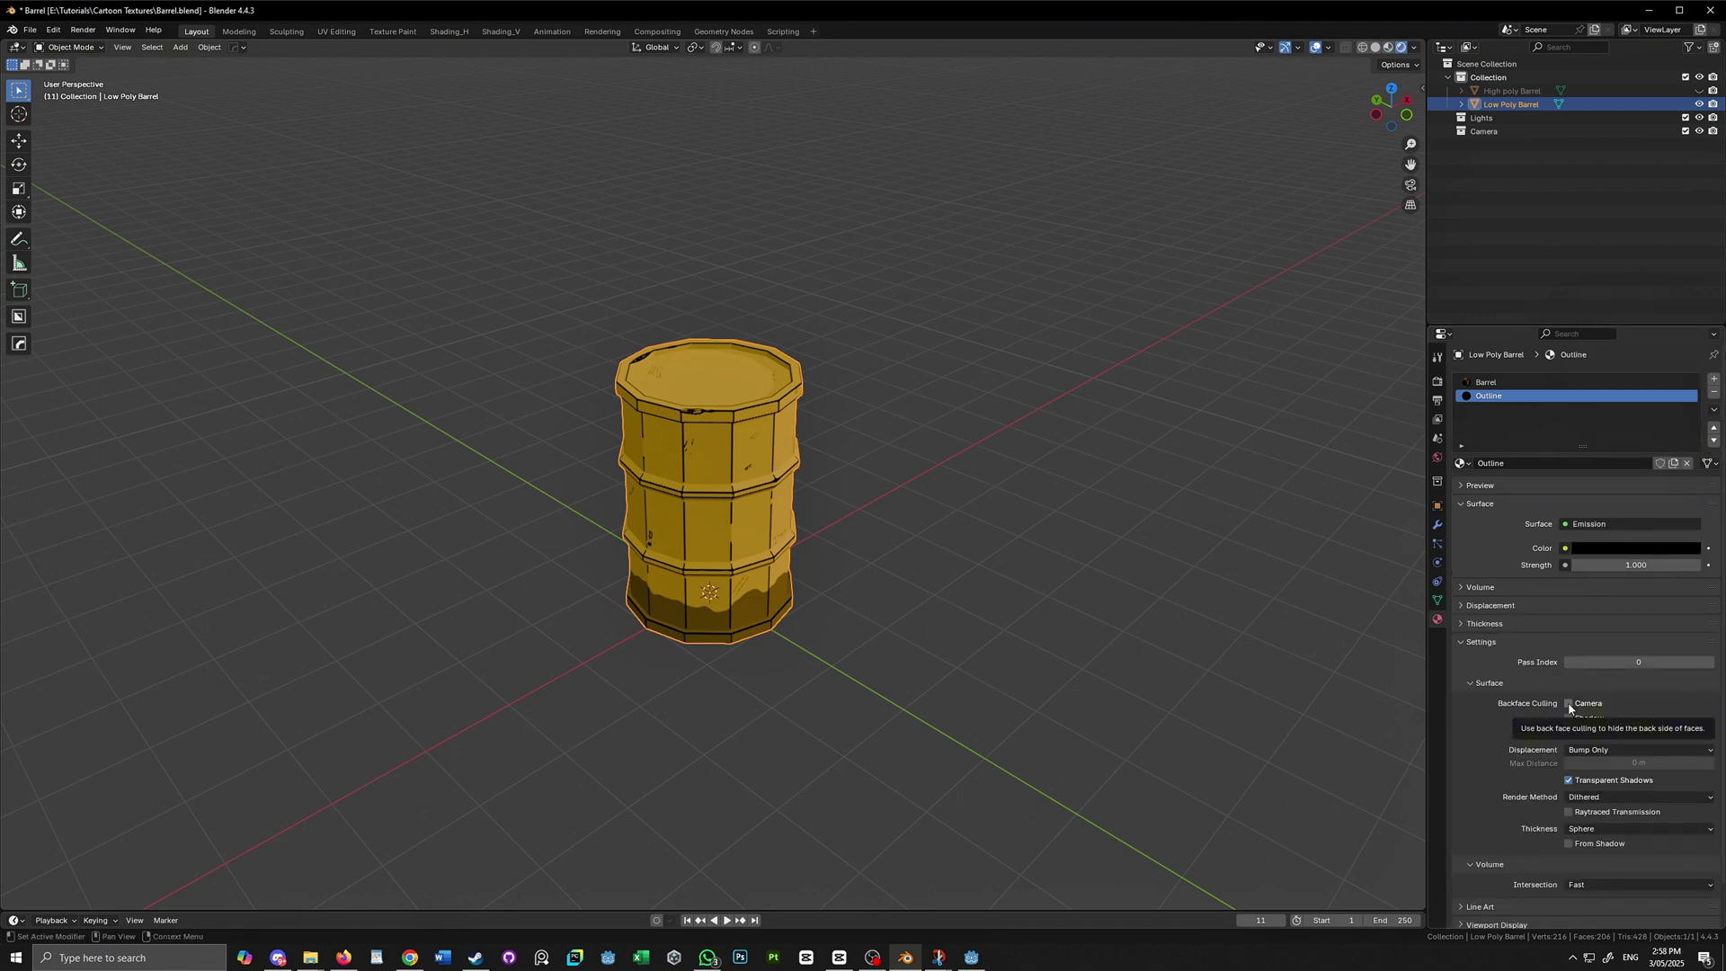
# Add a Solidify modifier to the low poly barrel with flipped, high-quality normals.
pyautogui.click(1437, 525)
pyautogui.click(1507, 381)
pyautogui.click(1507, 381)
pyautogui.write('sol')
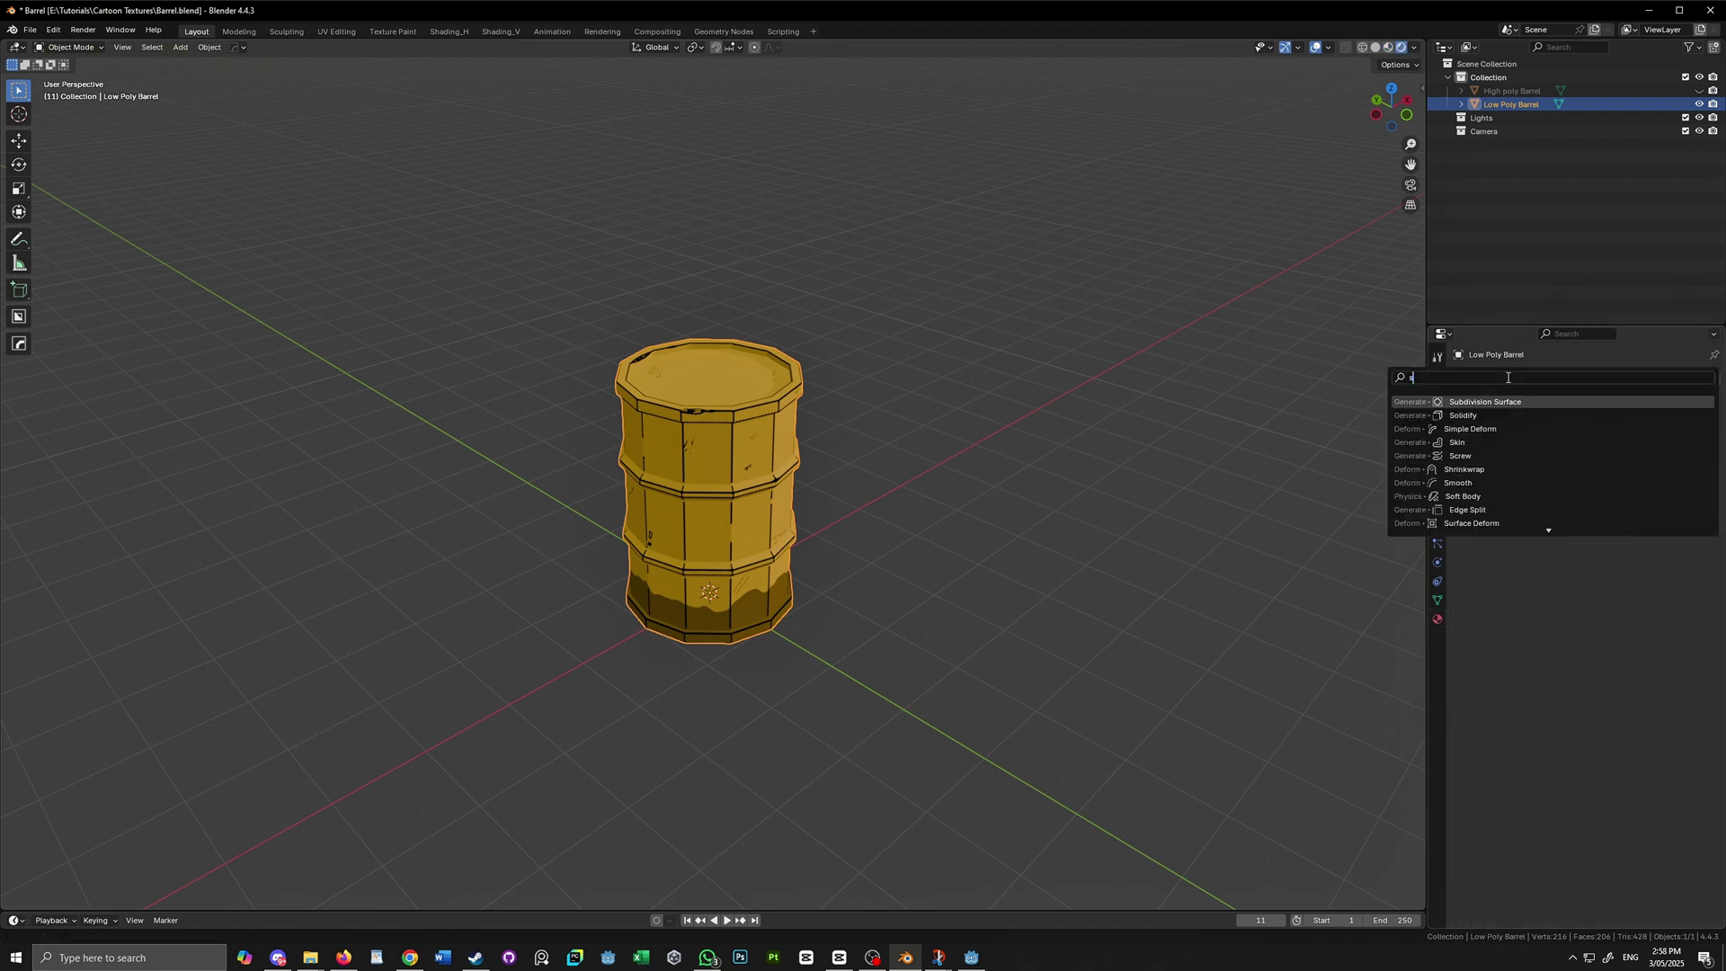
pyautogui.press('Return')
pyautogui.click(1490, 565)
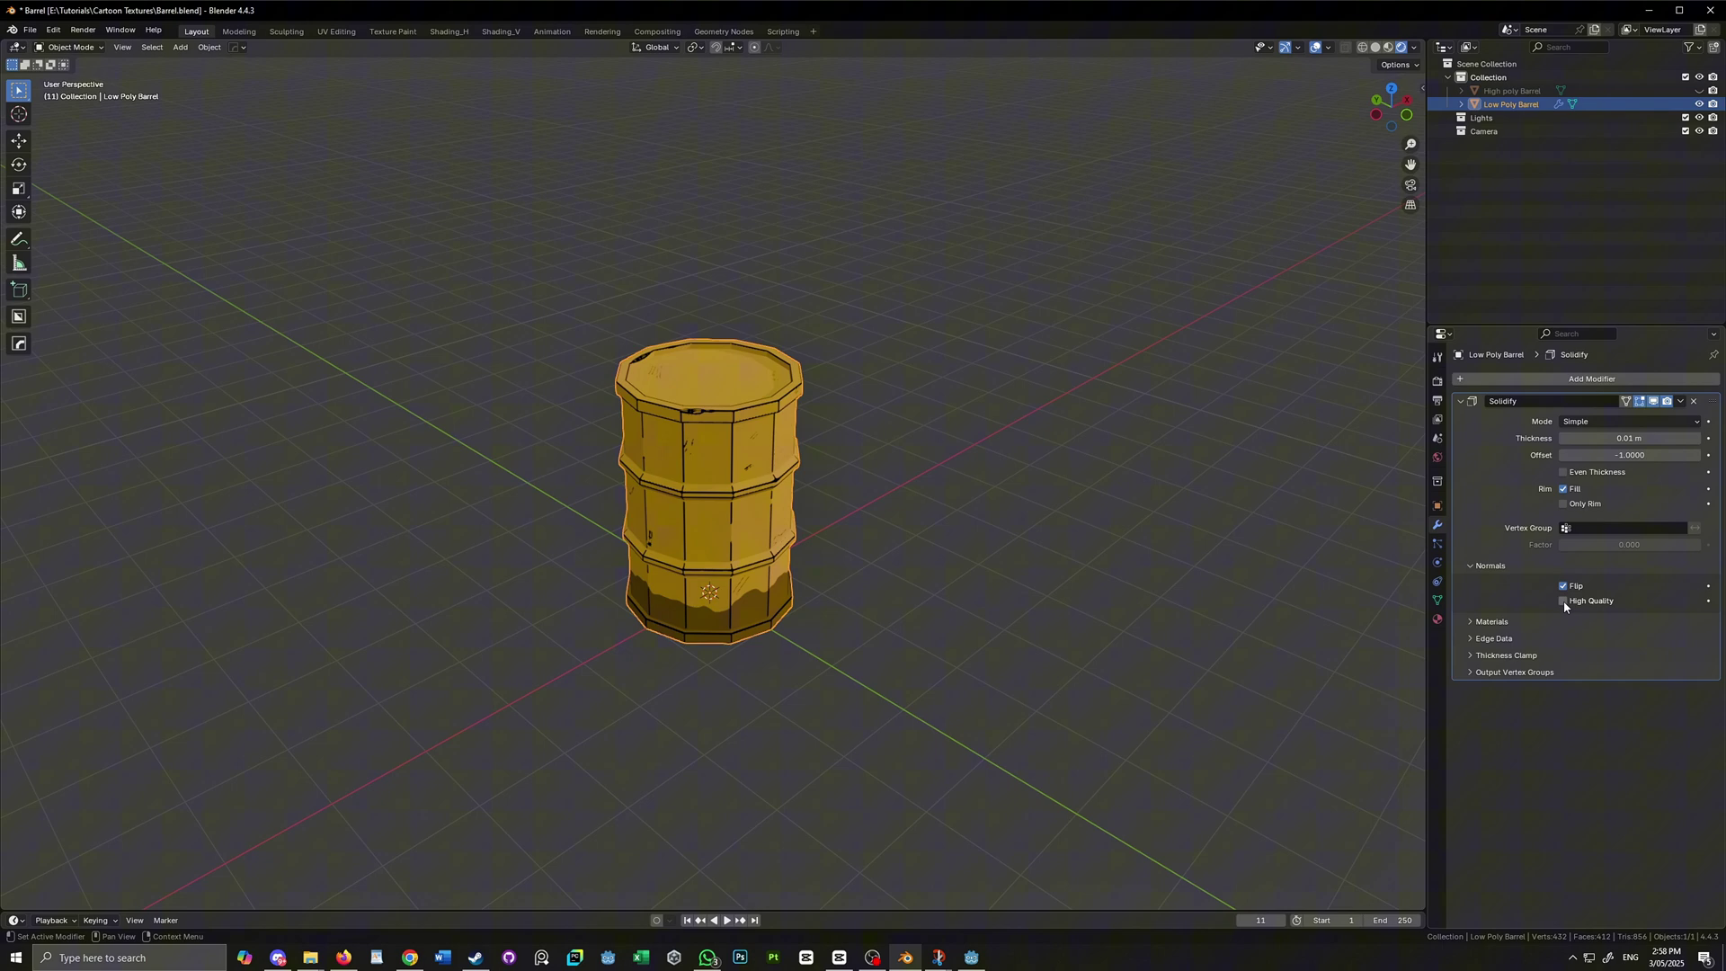
# Set the Solidify modifier's material offset to 1 and its thickness to -0.02 m.
pyautogui.click(1479, 623)
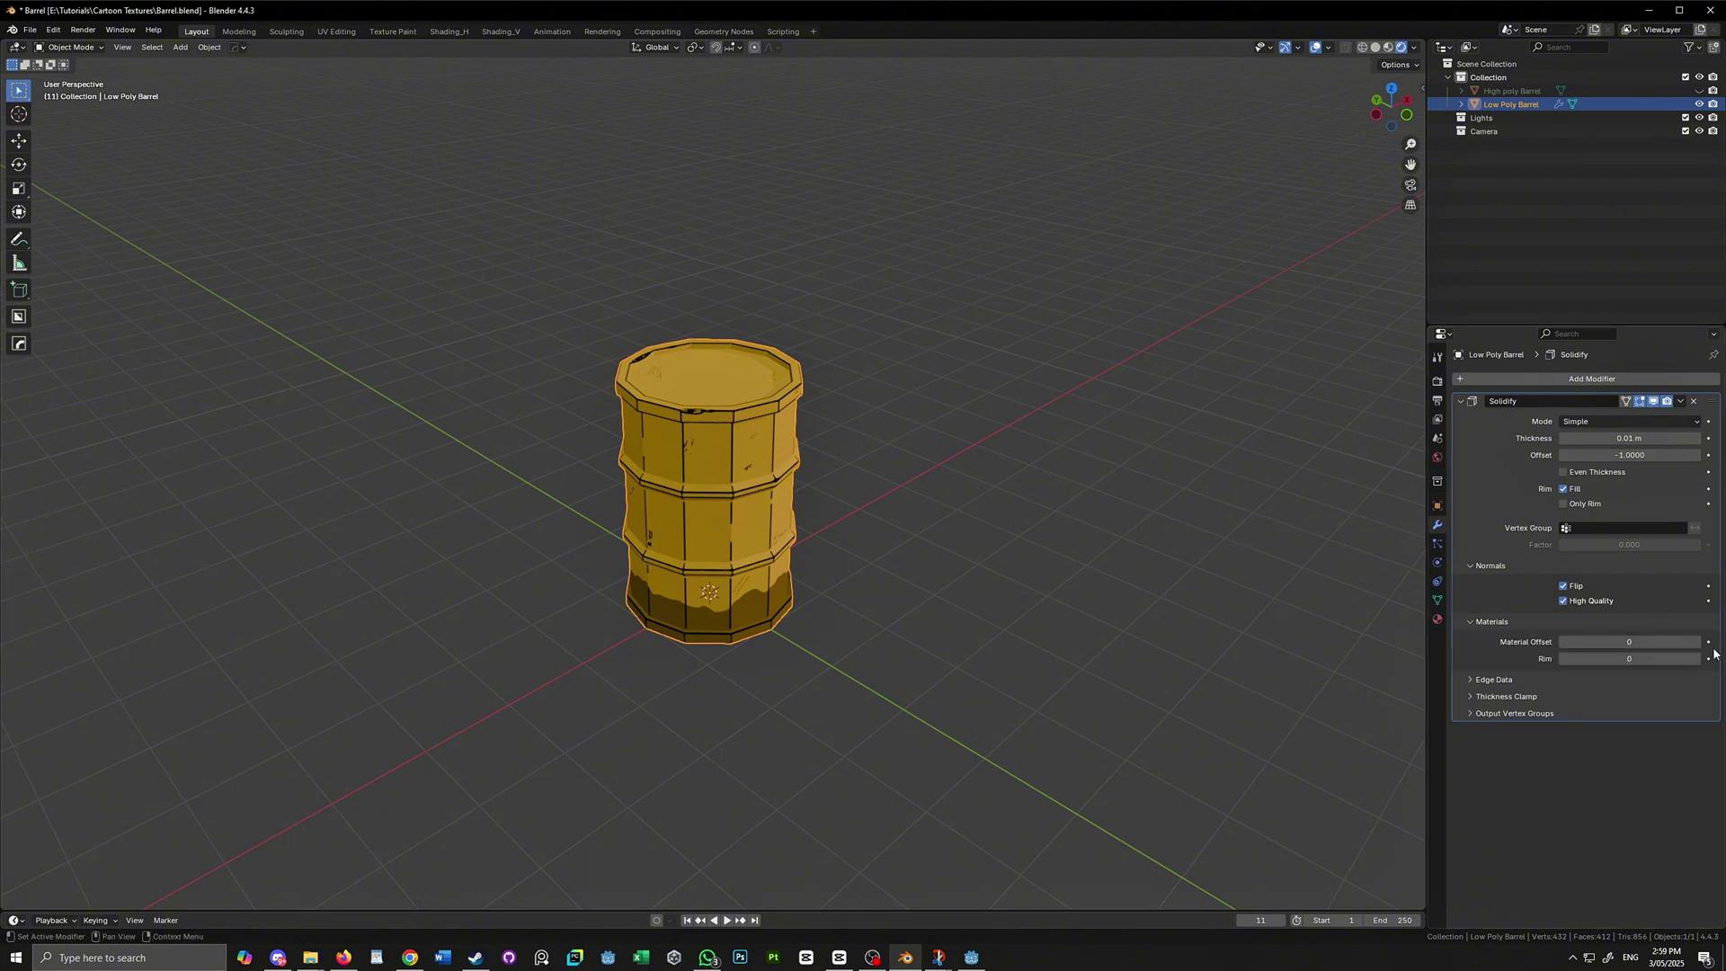
pyautogui.click(1697, 642)
pyautogui.scroll(5, 1169, 567)
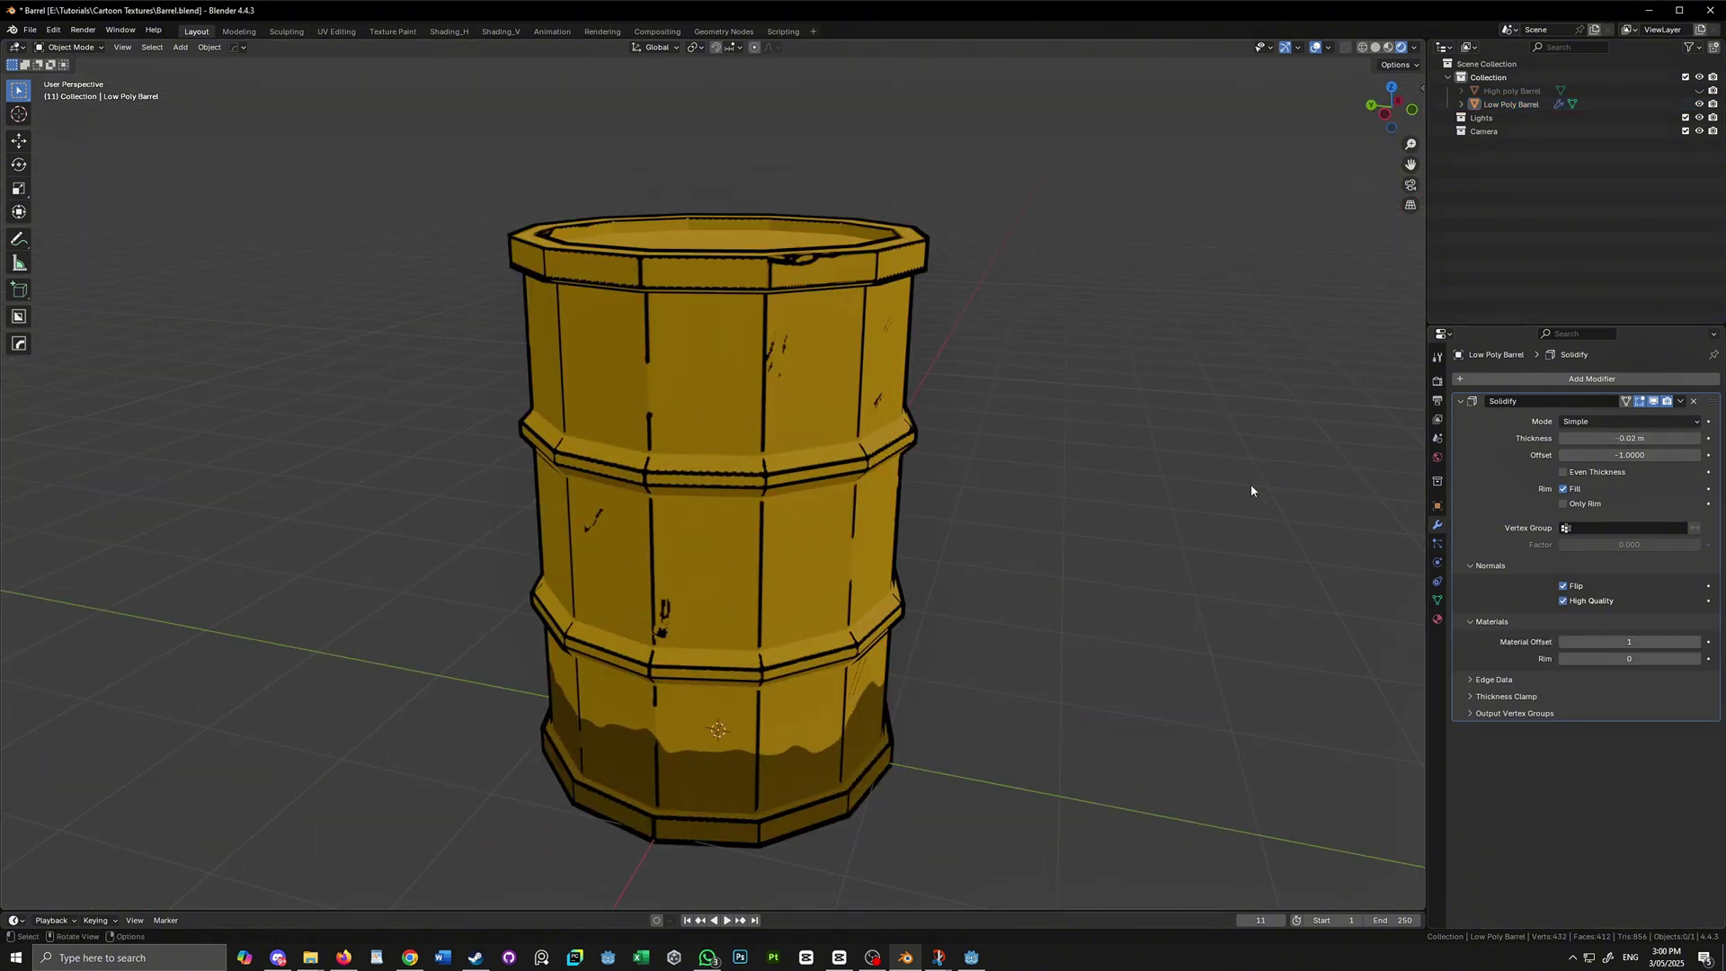
# Set the Solidify thickness to -0.03 m to make the barrel's black outline heavier.
pyautogui.moveTo(1250, 484); pyautogui.dragTo(1235, 534, button='middle')
pyautogui.click(1639, 437)
pyautogui.write('-0.03')
pyautogui.press('Return')
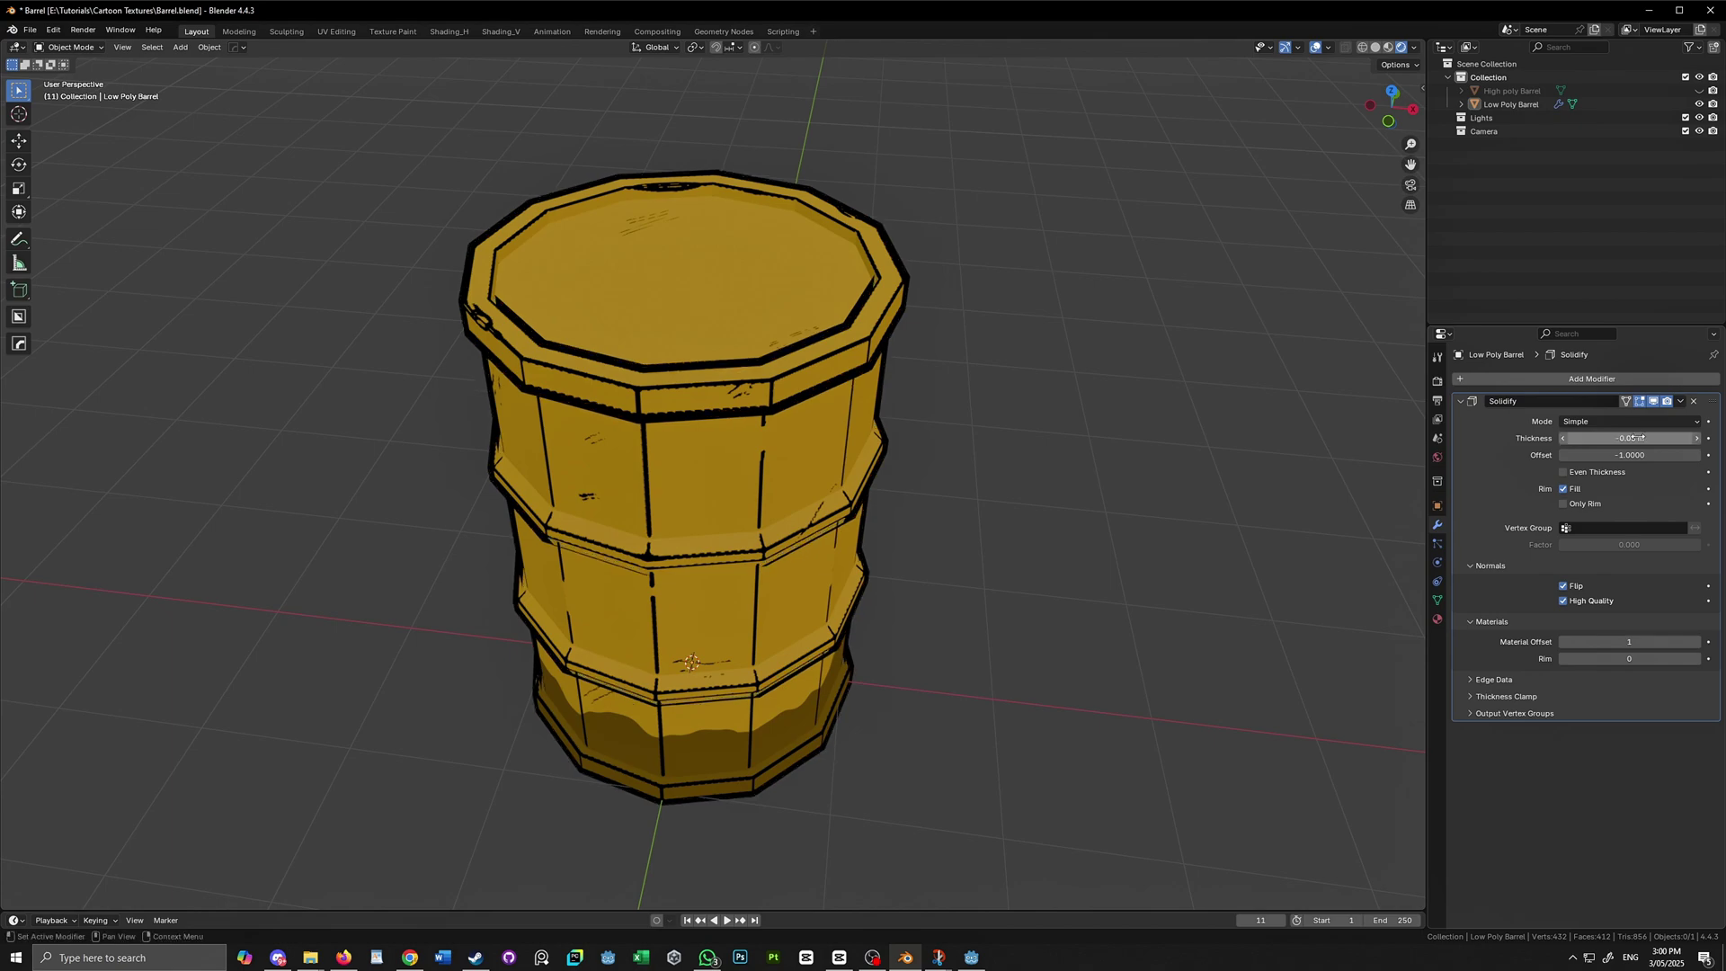
pyautogui.moveTo(1155, 616); pyautogui.dragTo(1066, 559, button='middle')
pyautogui.scroll(-3, 1070, 564)
pyautogui.scroll(5, 978, 618)
pyautogui.moveTo(978, 617); pyautogui.dragTo(1017, 586, button='middle')
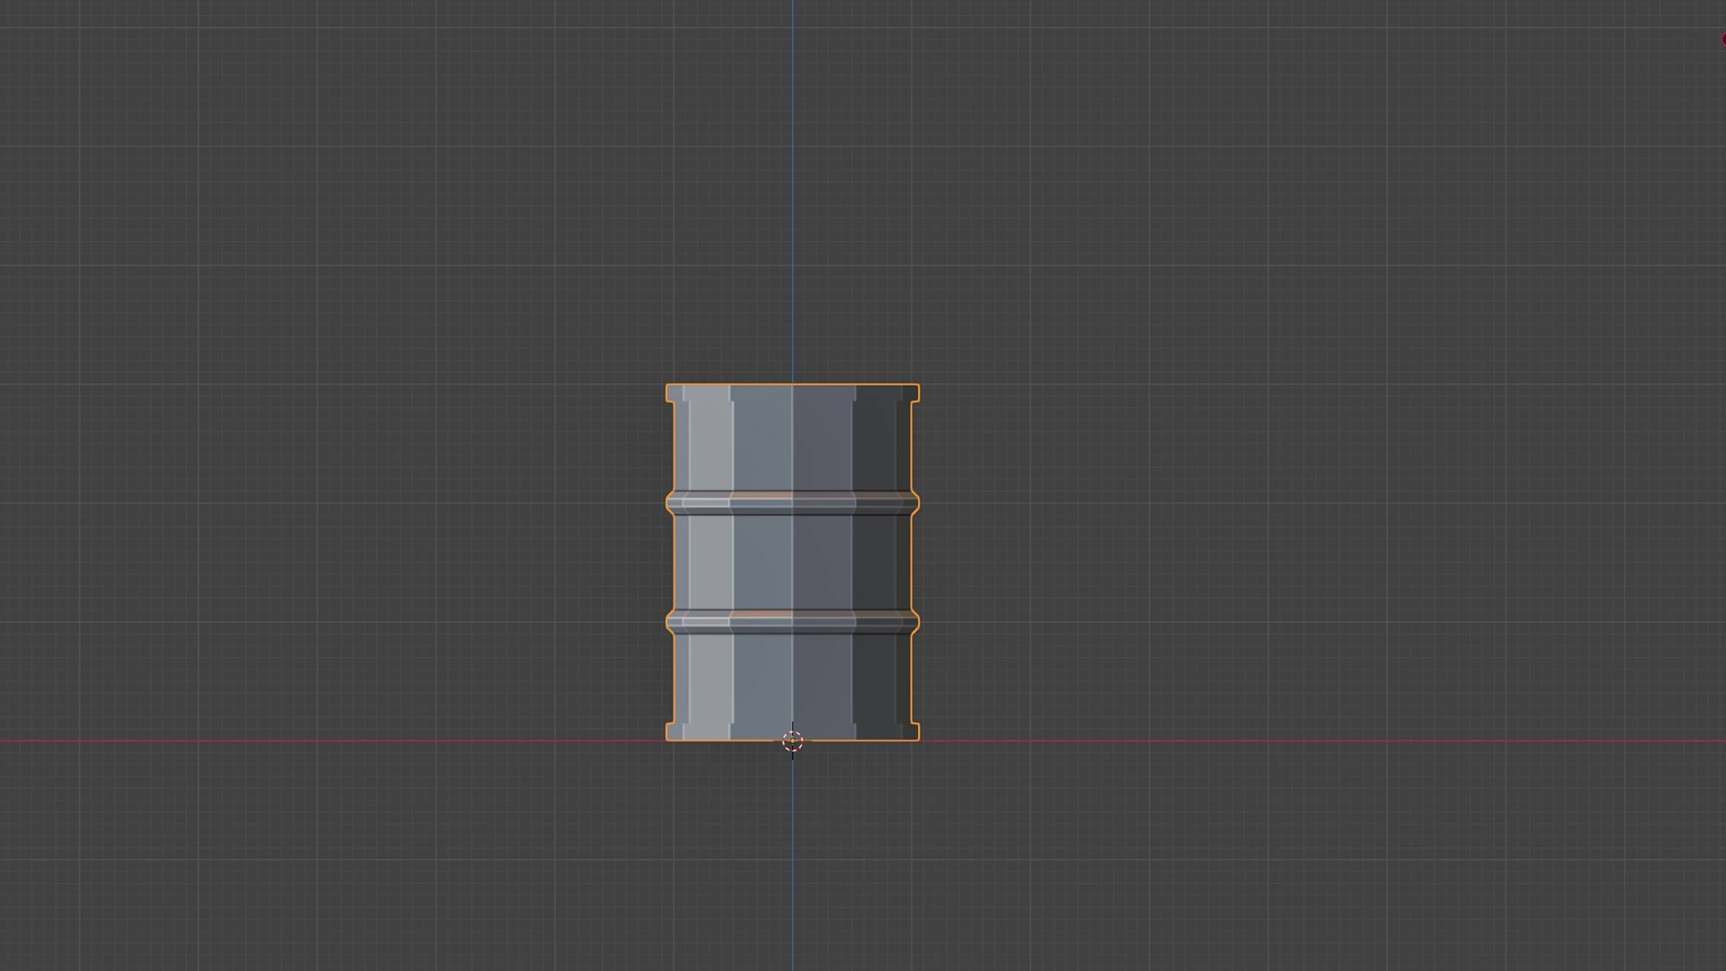
# Duplicate the untextured barrel and place the copy 3 m along the X axis.
pyautogui.hotkey('shift', 'd')
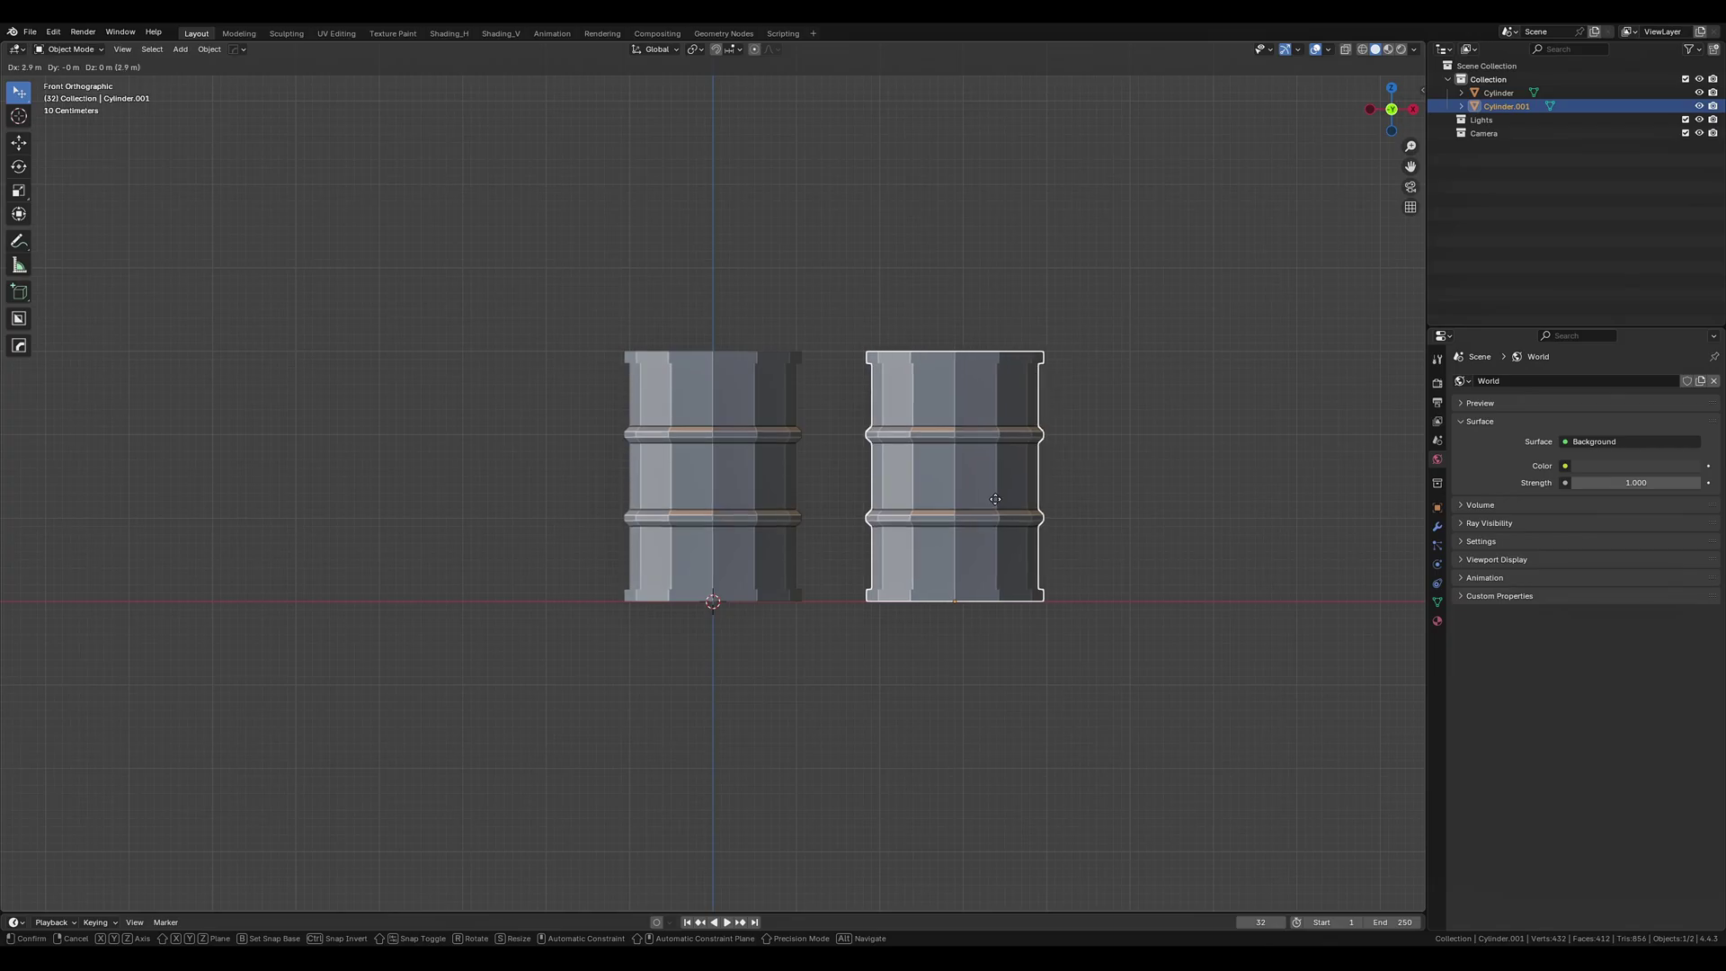
pyautogui.click(1001, 504)
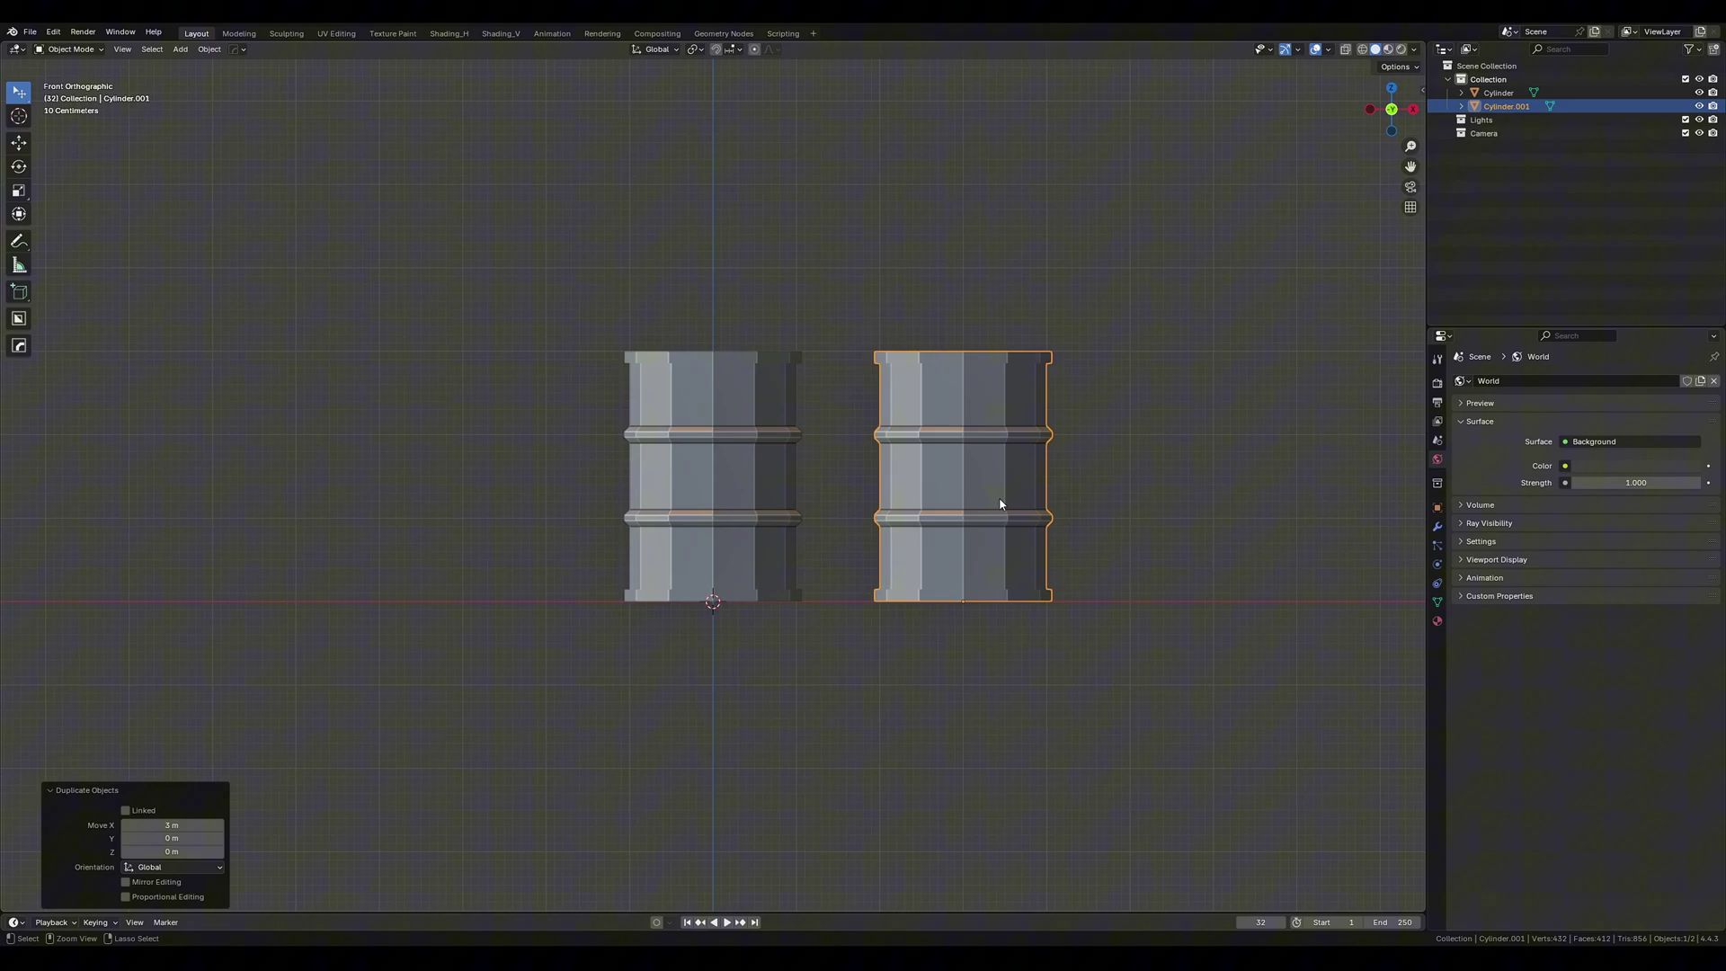
# Rename the original barrel as High poly Barrel and its copy as Low Poly Barrel.
pyautogui.write('High poly Barrel')
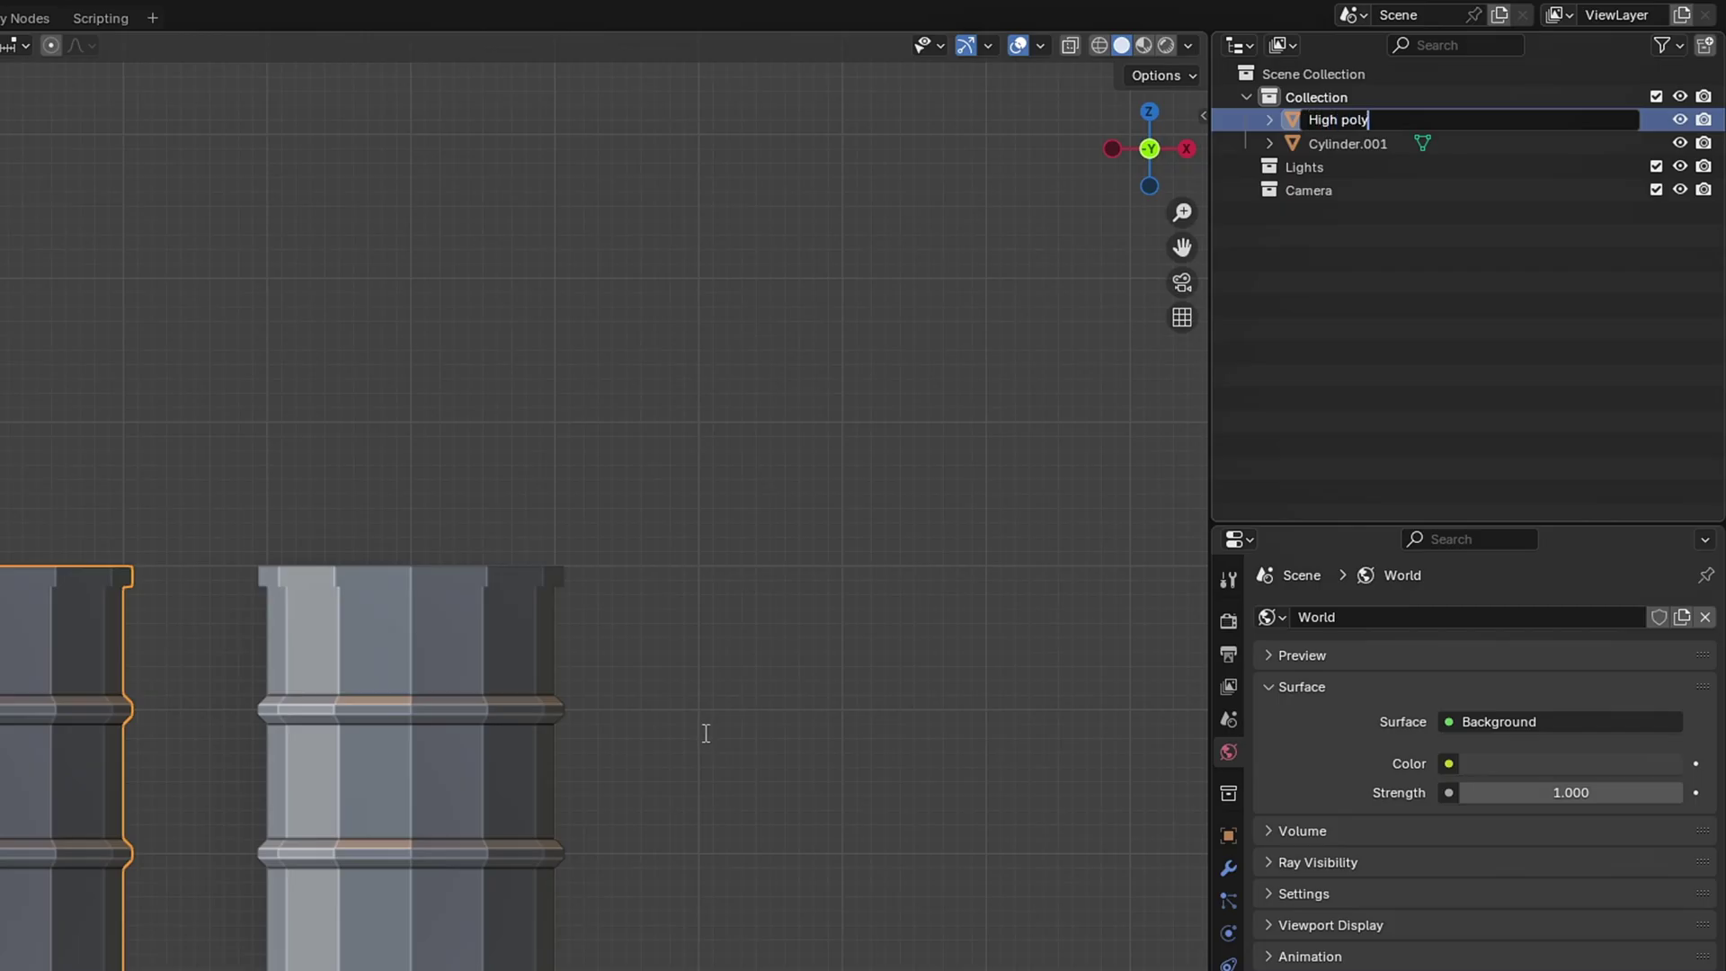
pyautogui.press('Return')
pyautogui.doubleClick(1348, 118)
pyautogui.write('Lo')
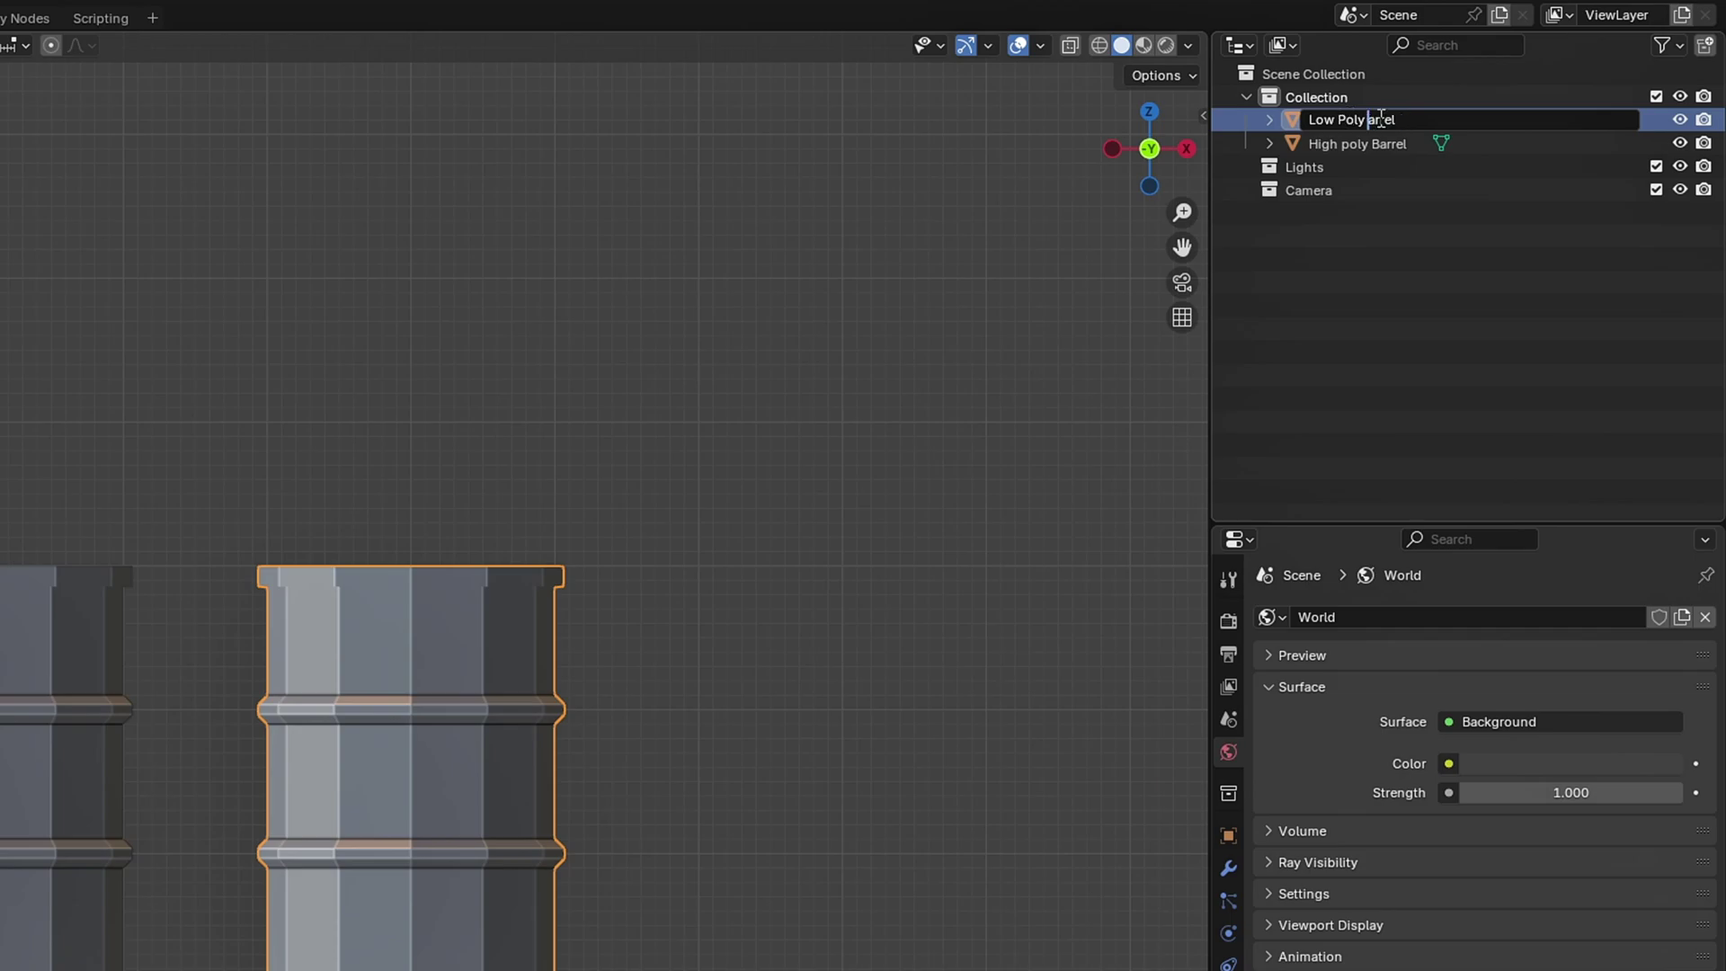
pyautogui.write('w Poly Barrel')
pyautogui.press('Return')
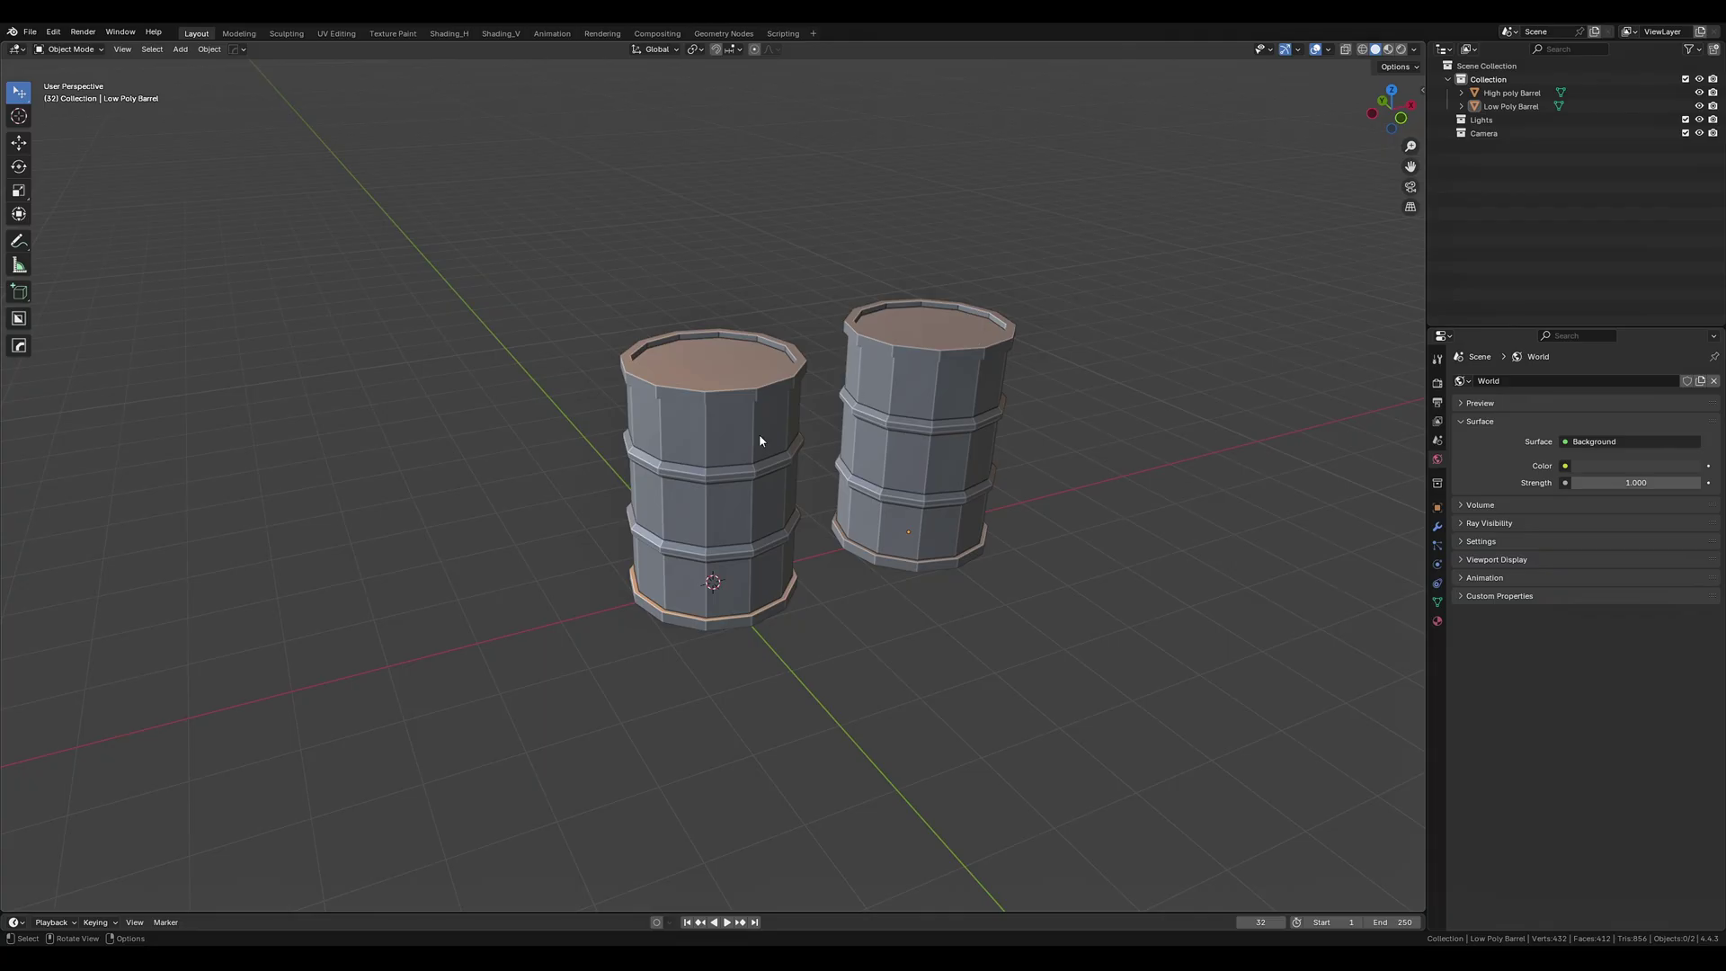
# Create a new material named Outline Shader on the High poly Barrel.
pyautogui.click(759, 436)
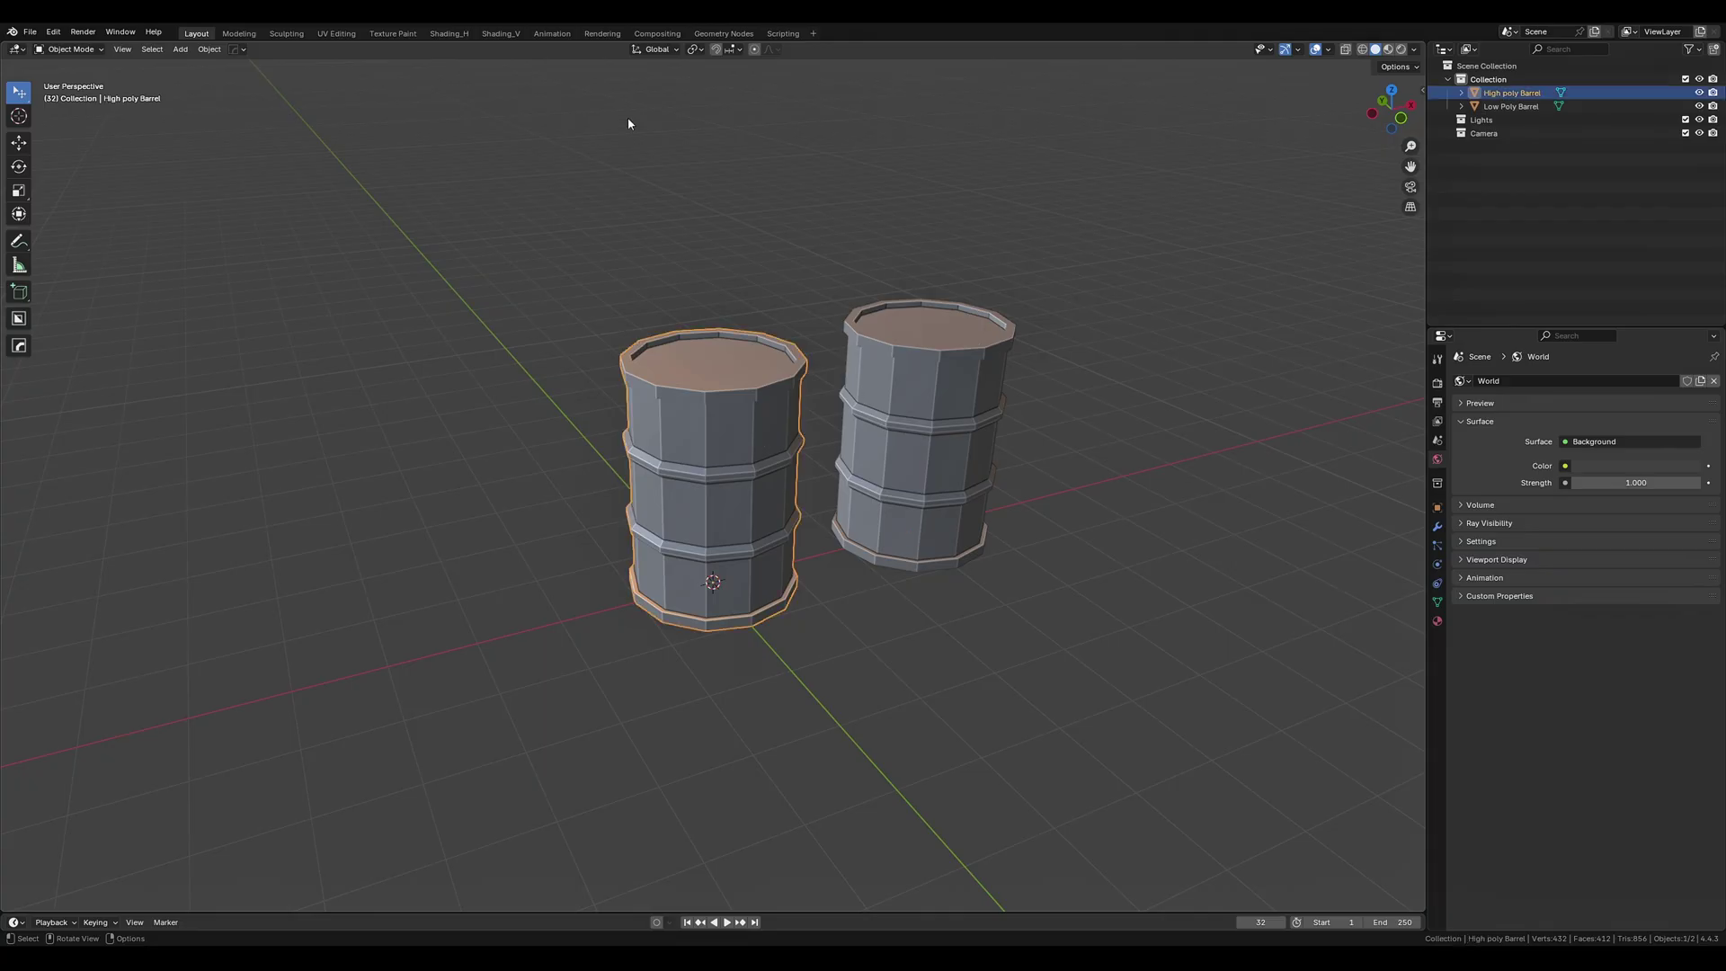
pyautogui.click(500, 34)
pyautogui.click(390, 50)
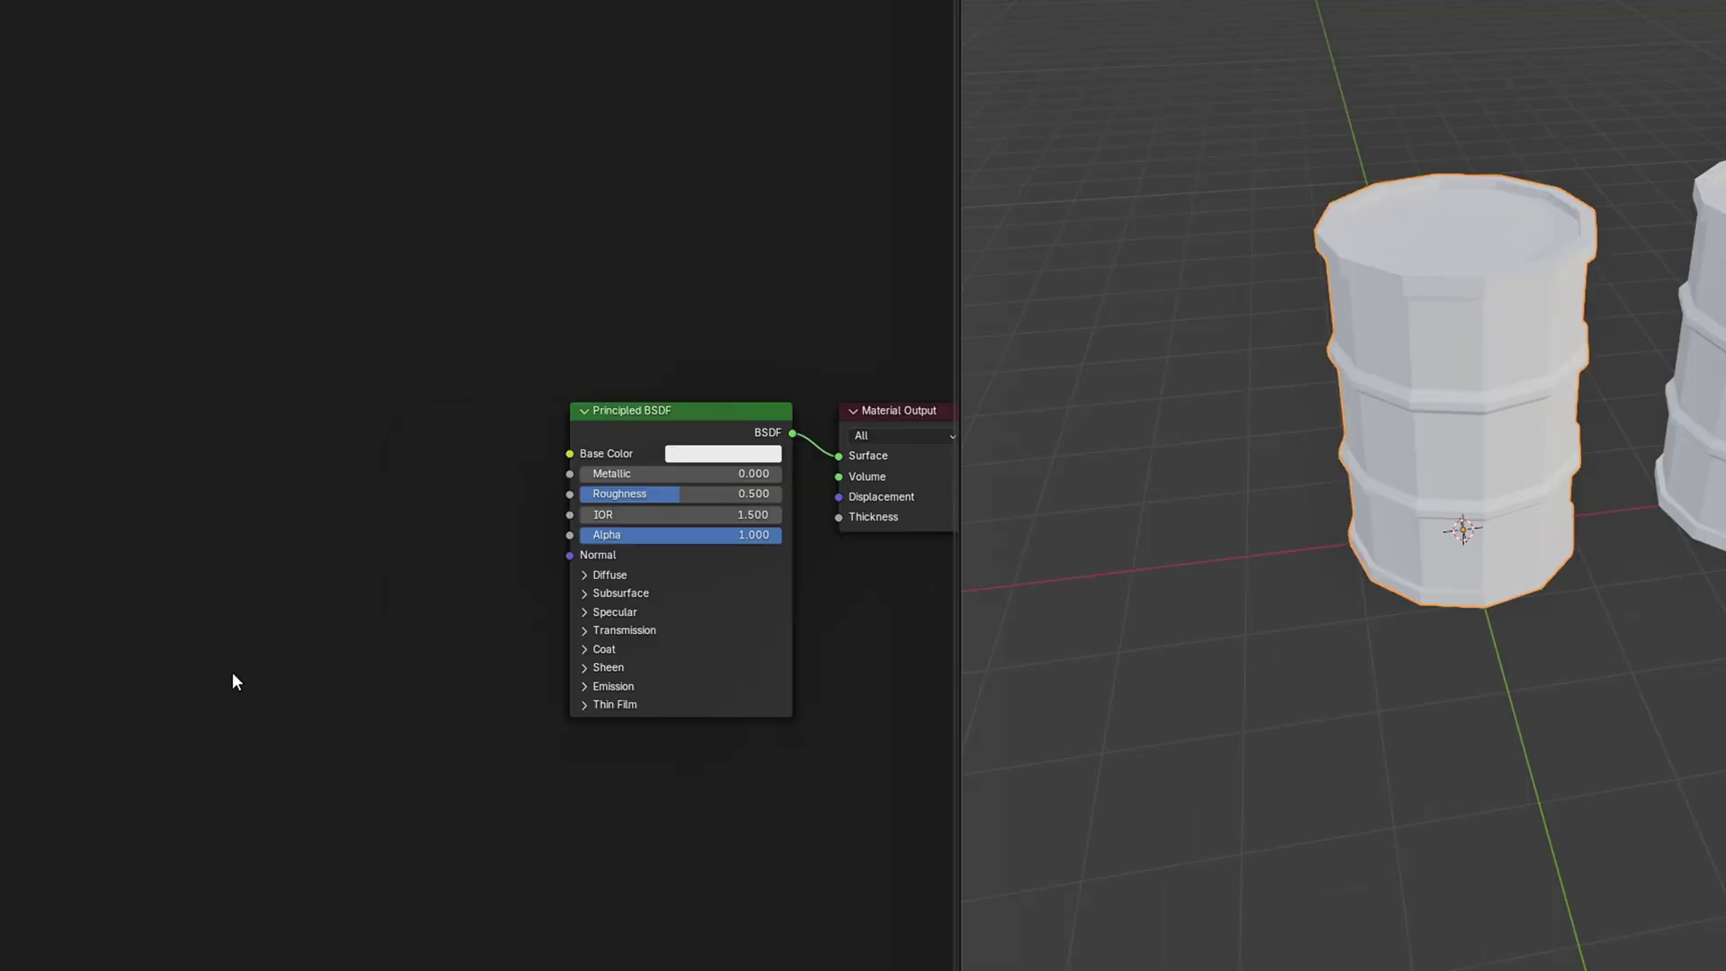
# Add Geometry and Color Ramp nodes, routing Pointiness through the ramp into the Material Output's Surface in place of the Principled BSDF.
pyautogui.hotkey('shift', 'a')
pyautogui.write('geom')
pyautogui.press('Return')
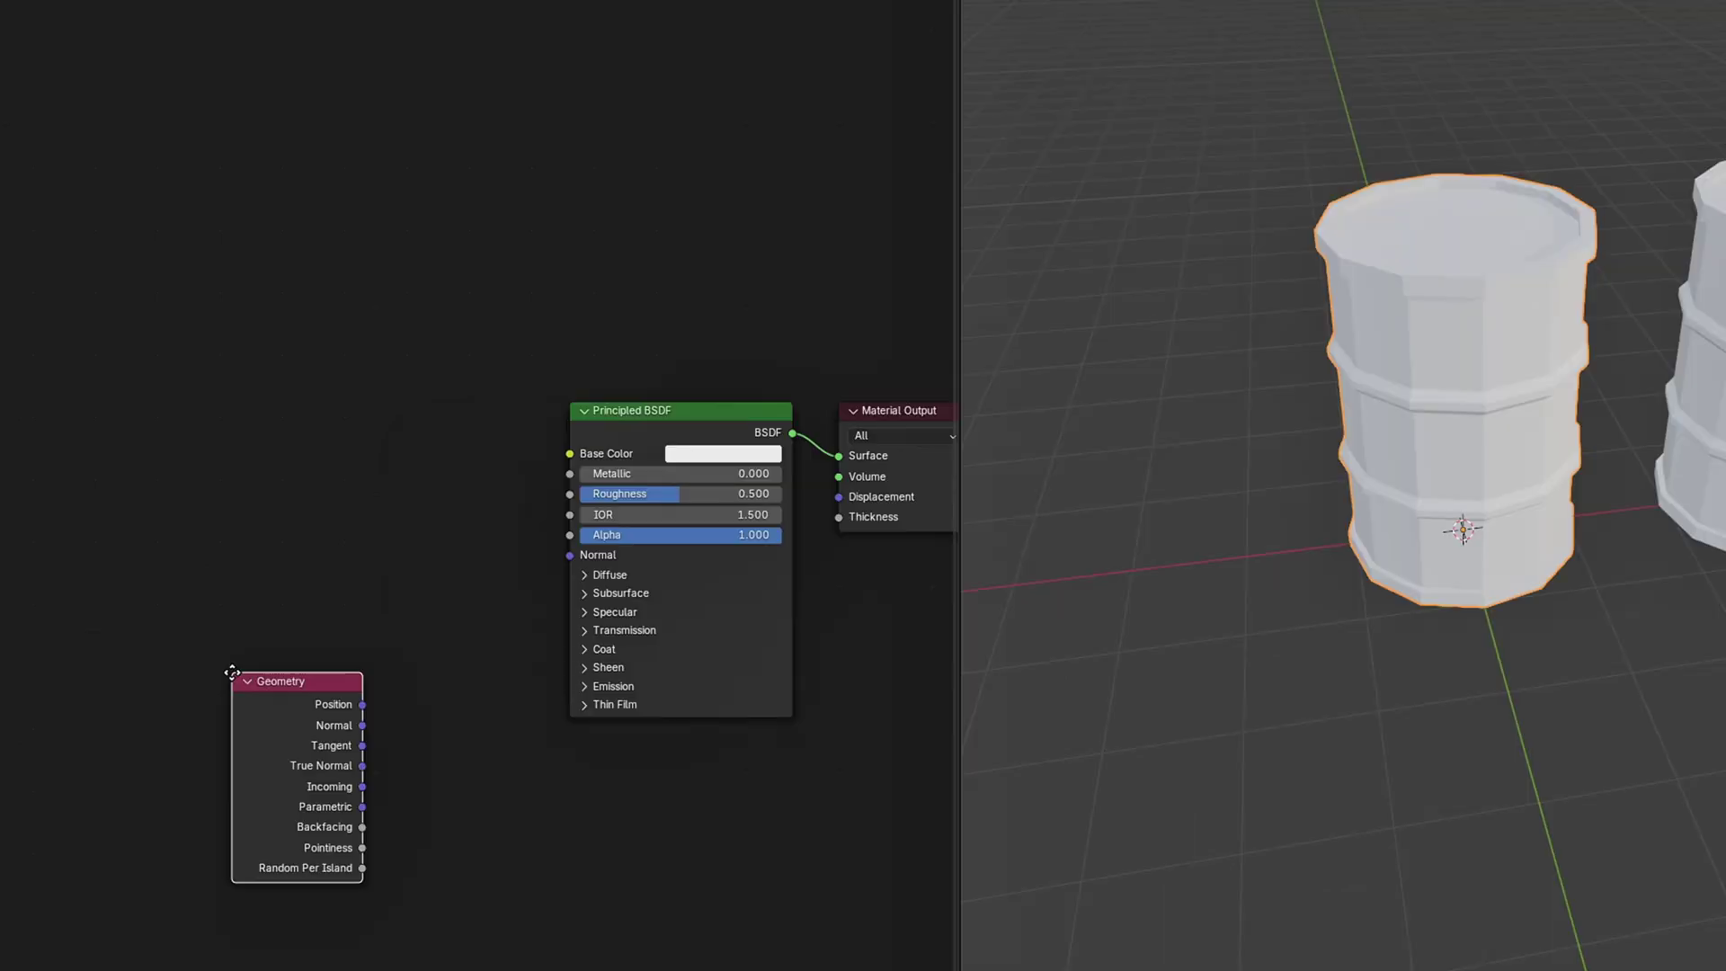
pyautogui.click(33, 479)
pyautogui.hotkey('shift', 'a')
pyautogui.write('color ramp')
pyautogui.press('Return')
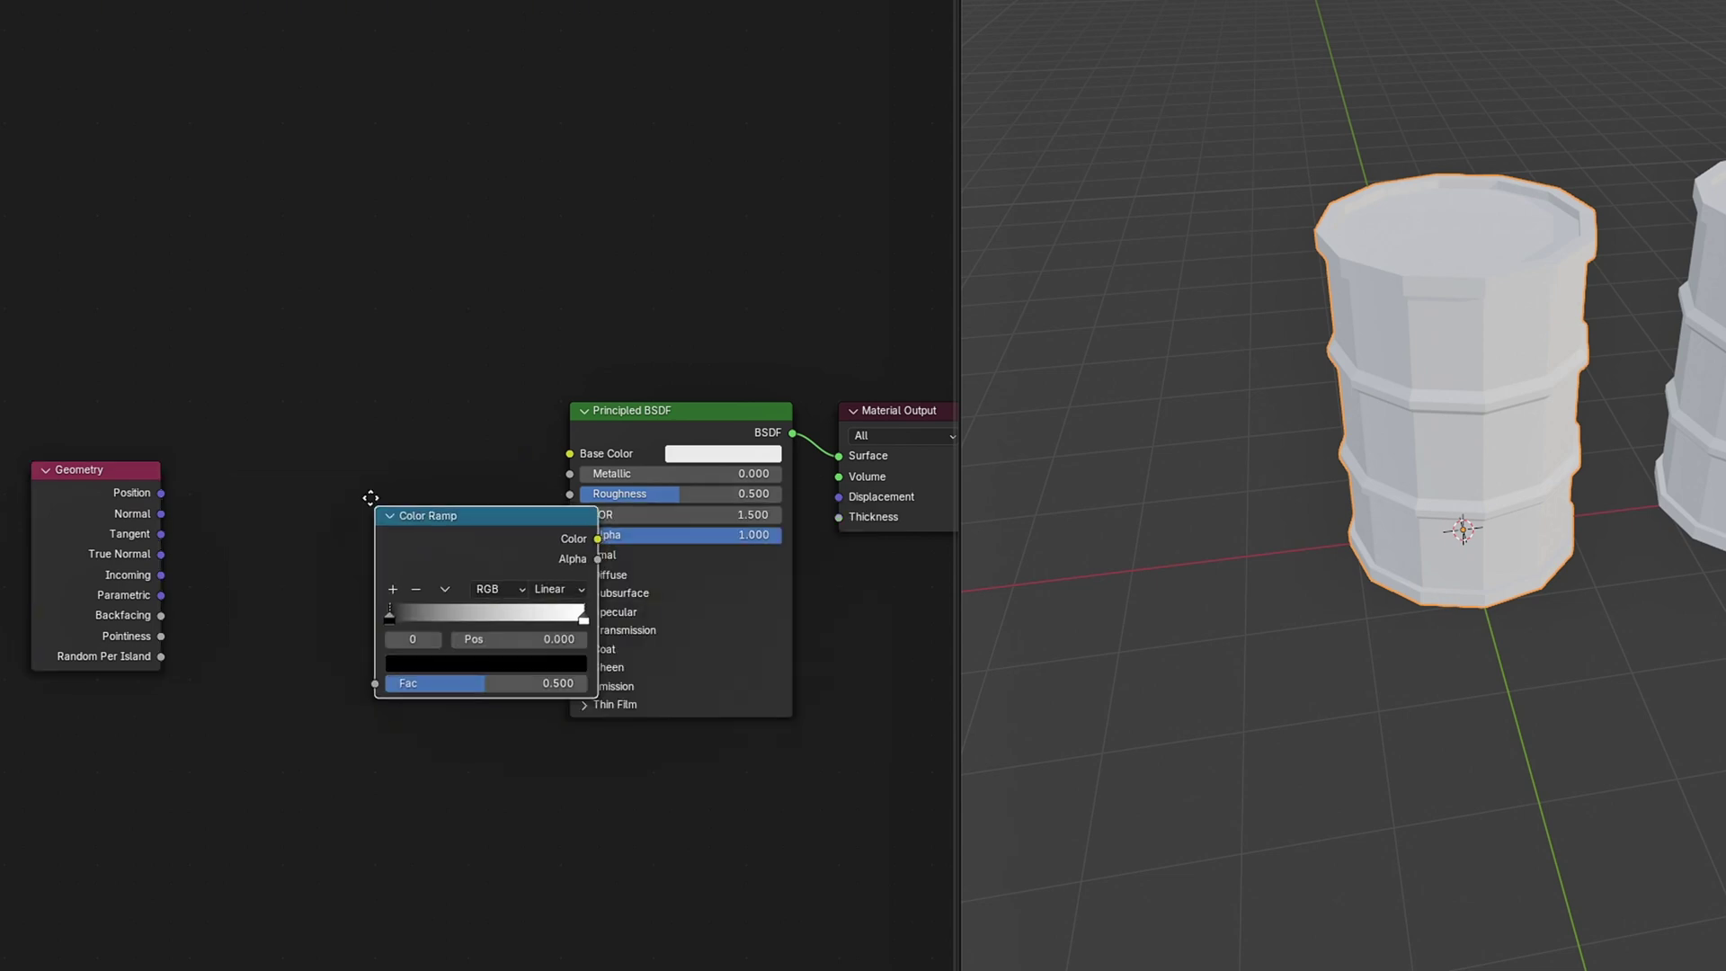
pyautogui.click(262, 496)
pyautogui.moveTo(161, 636); pyautogui.dragTo(227, 663)
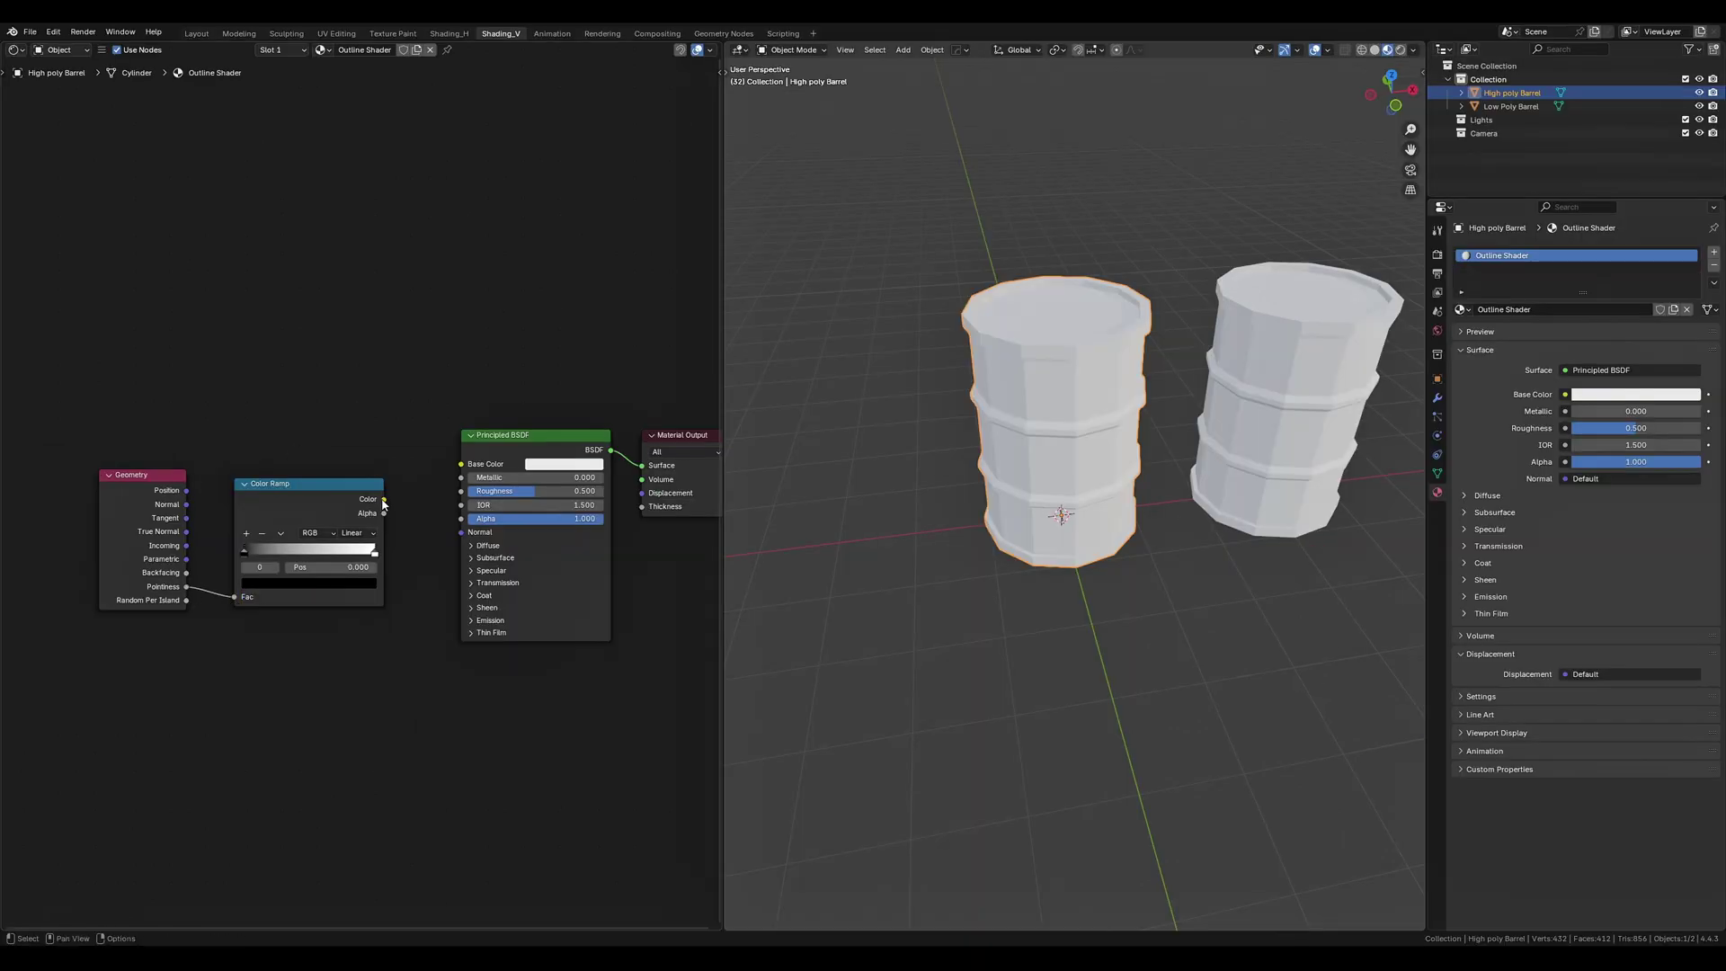
pyautogui.moveTo(643, 467); pyautogui.dragTo(587, 166)
pyautogui.press('x')
# Set the Color Ramp to Constant interpolation and its white stop's position to 0.505.
pyautogui.click(357, 532)
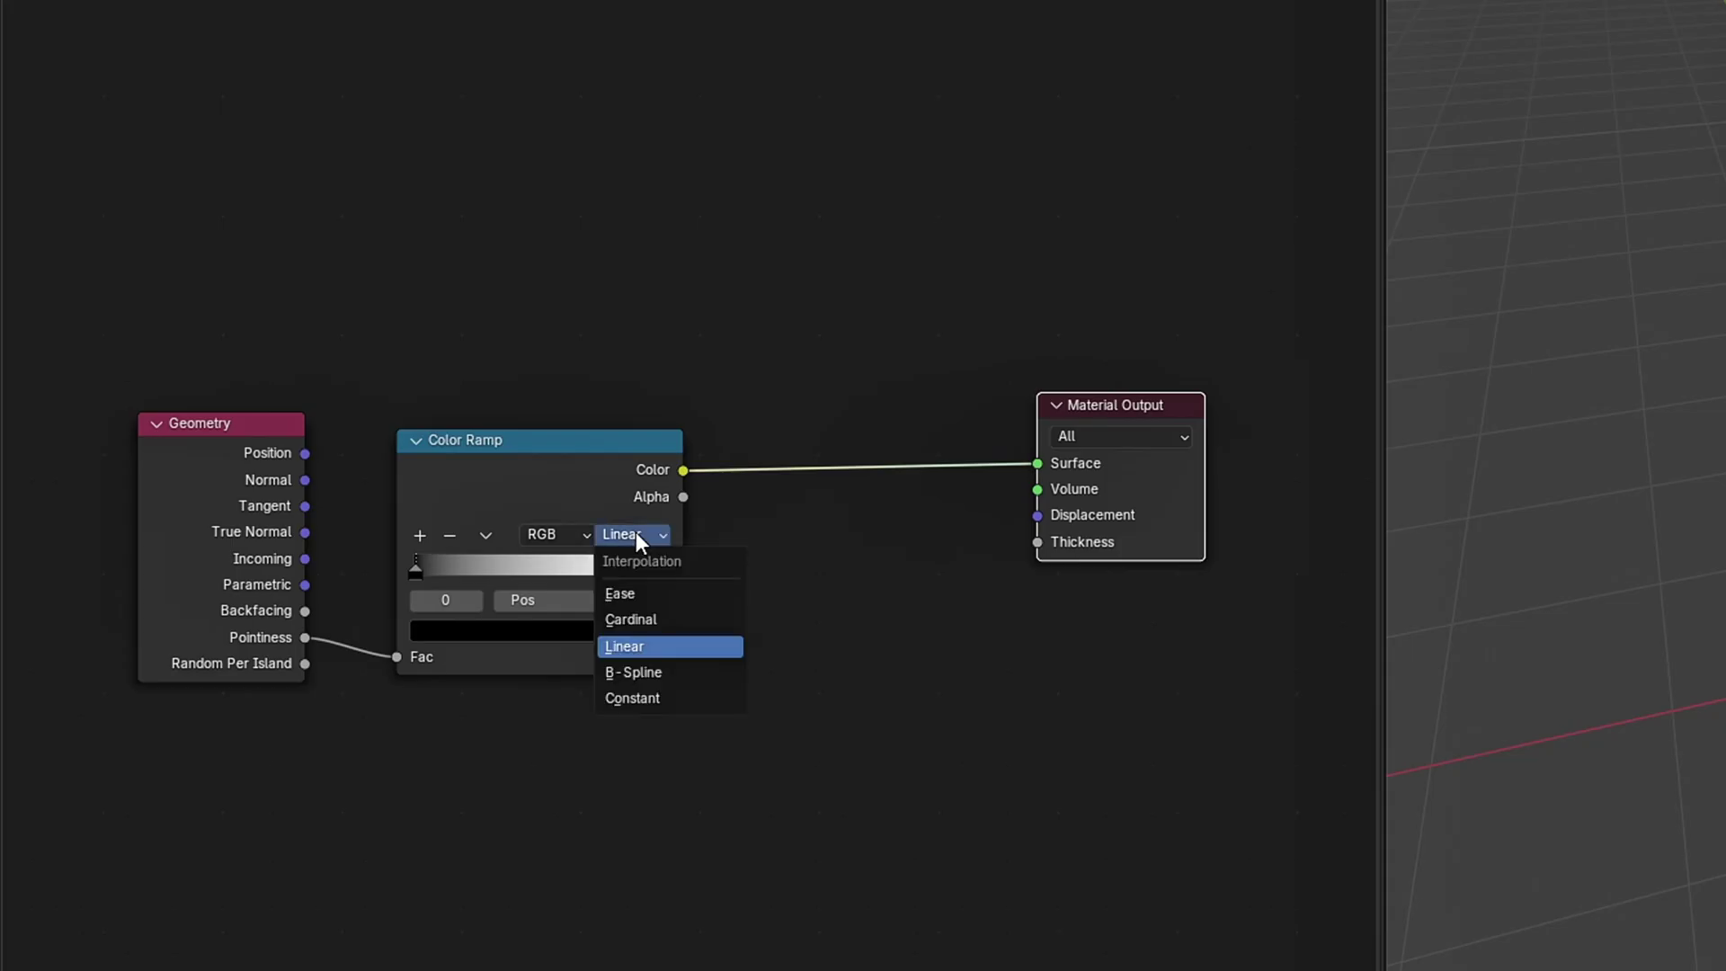
pyautogui.click(641, 698)
pyautogui.click(667, 568)
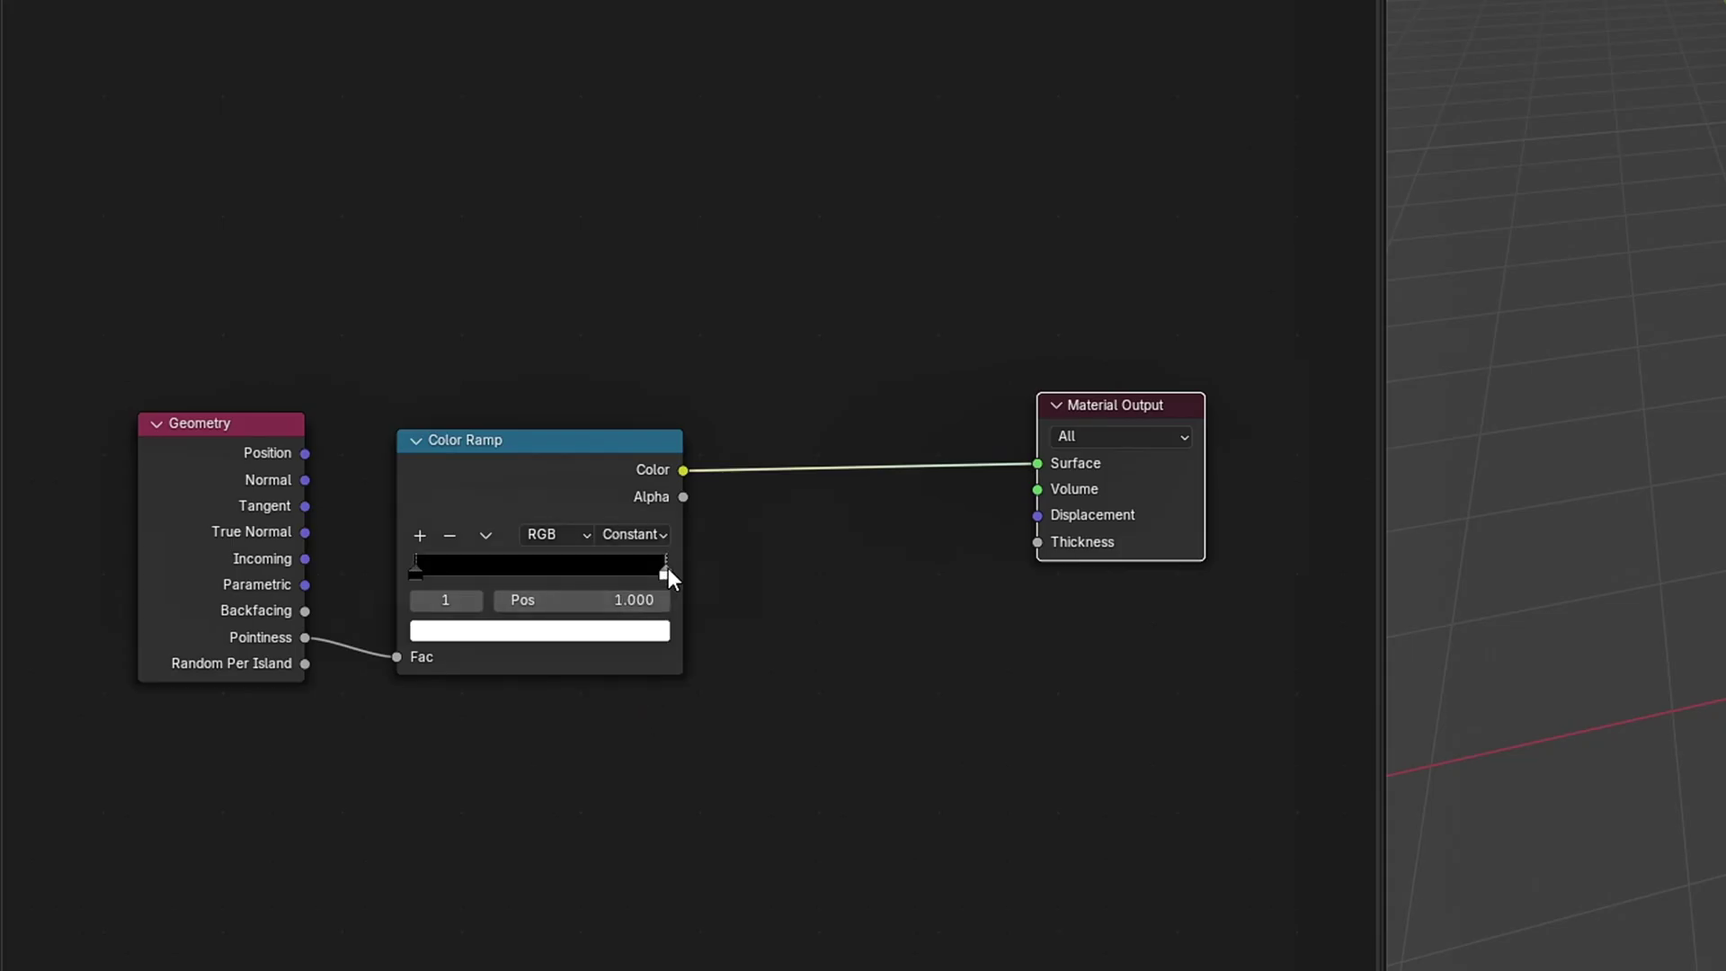
pyautogui.click(632, 600)
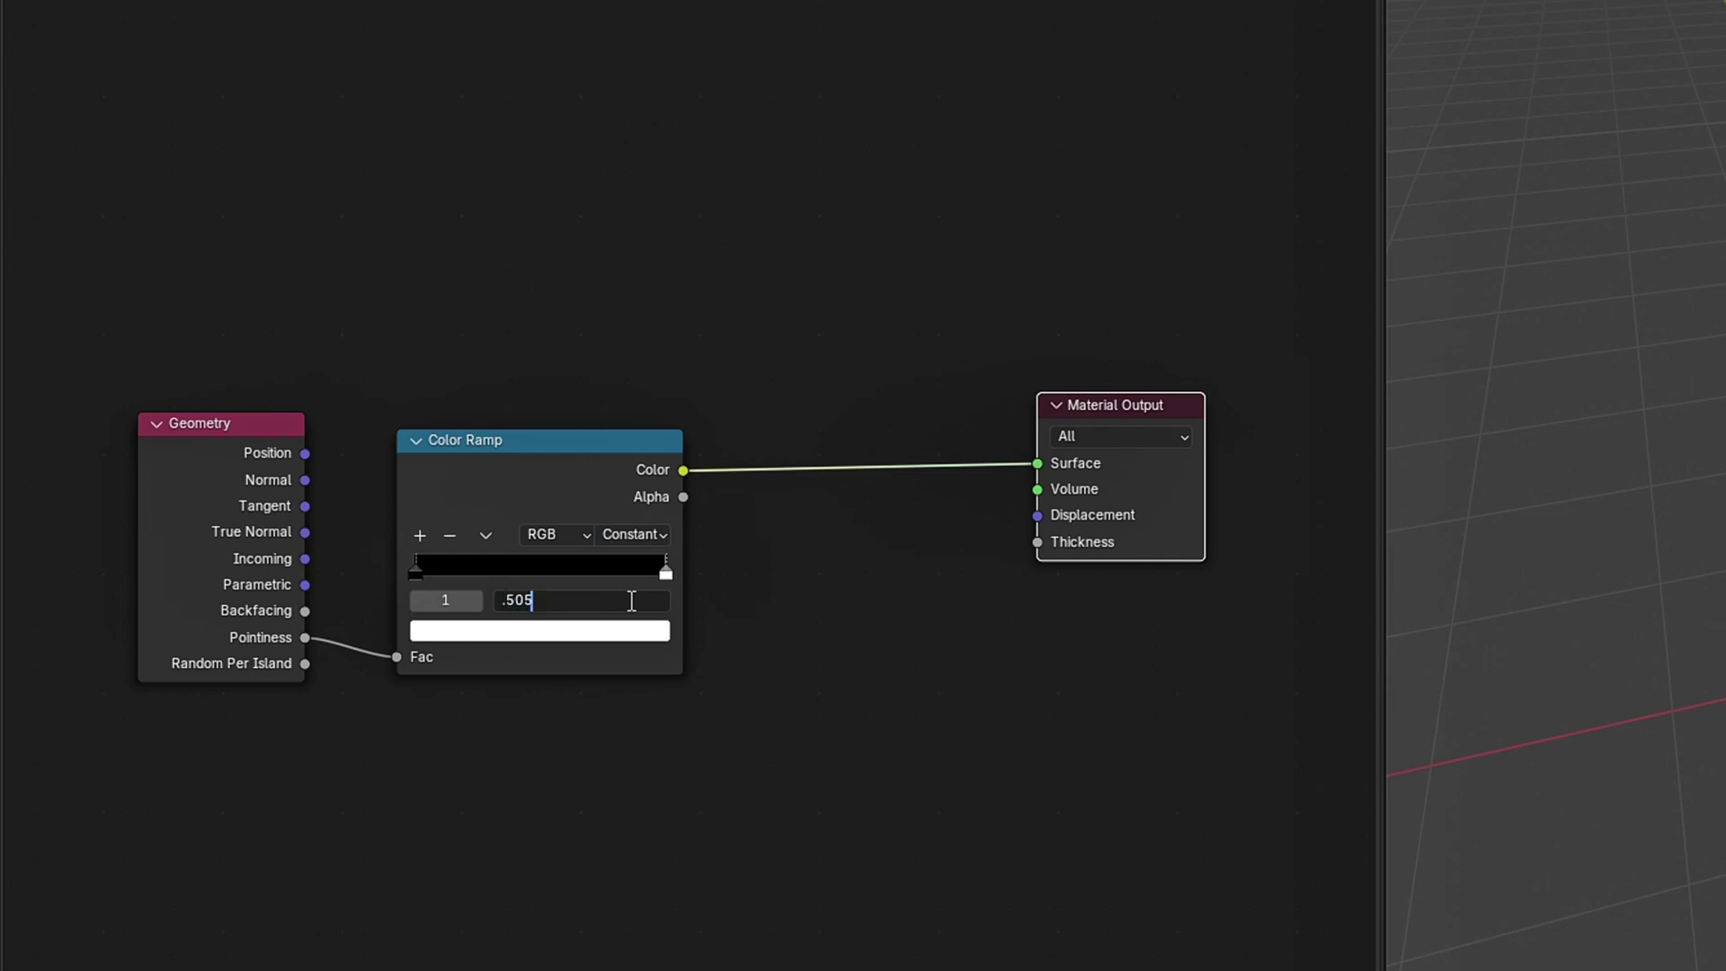
pyautogui.press('Return')
# Preview the Outline Shader on the high poly barrel in rendered shading.
pyautogui.click(1110, 739)
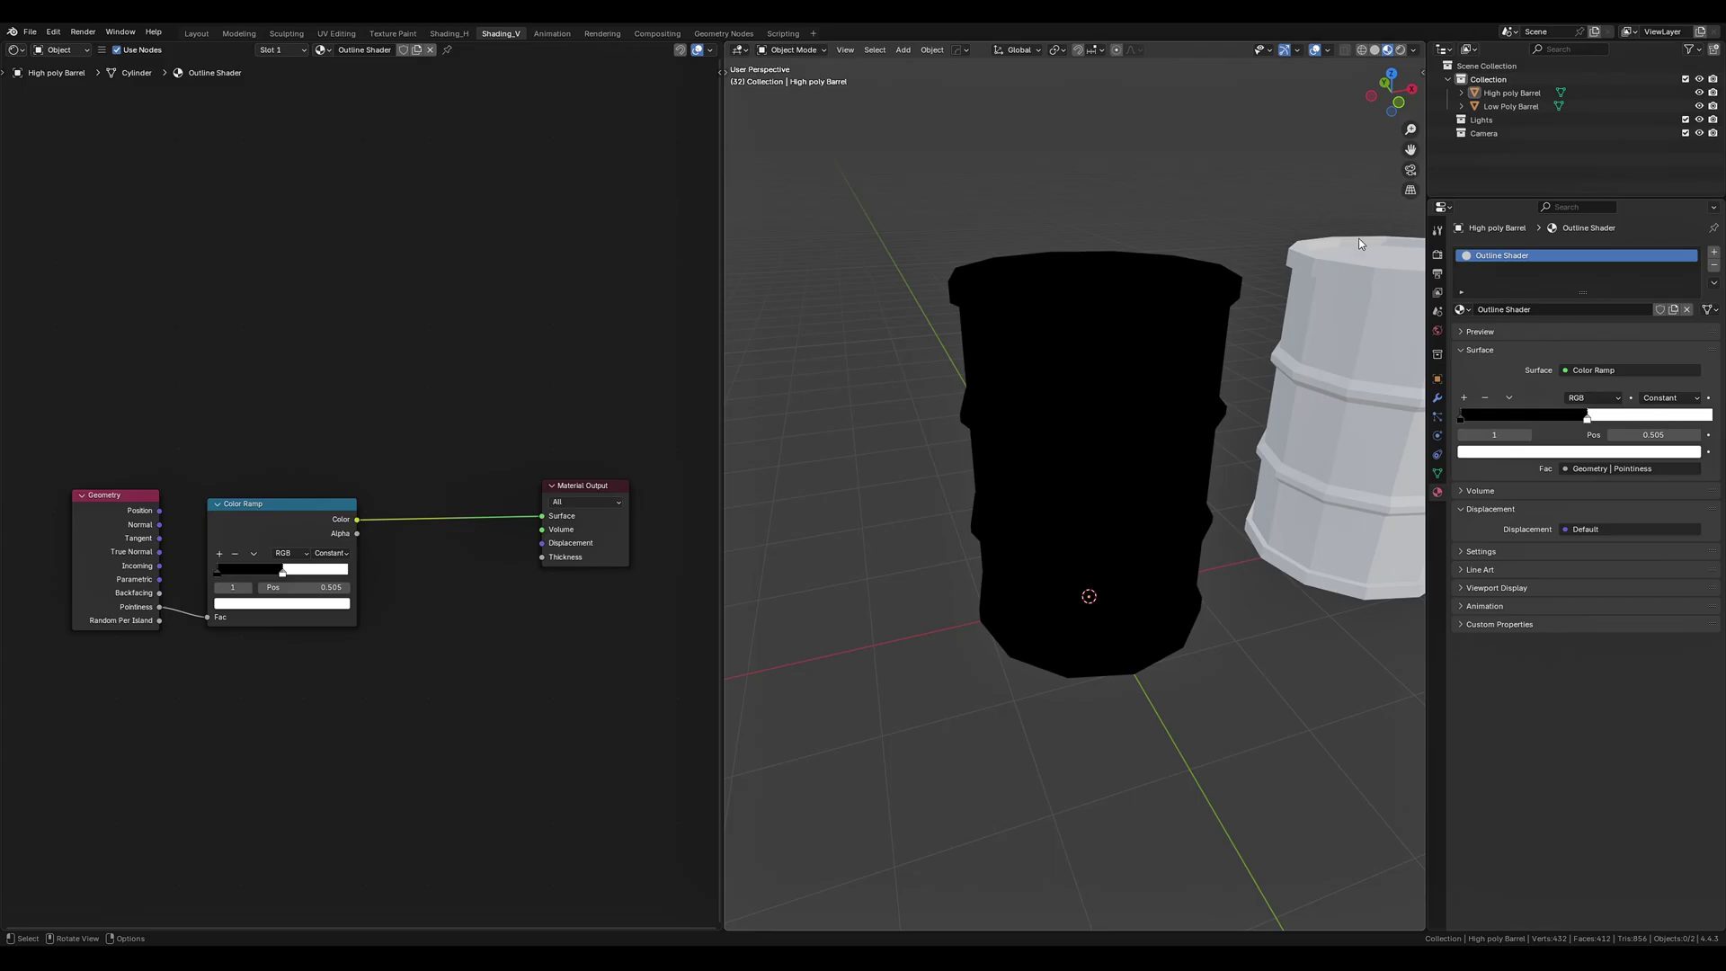
pyautogui.click(1401, 51)
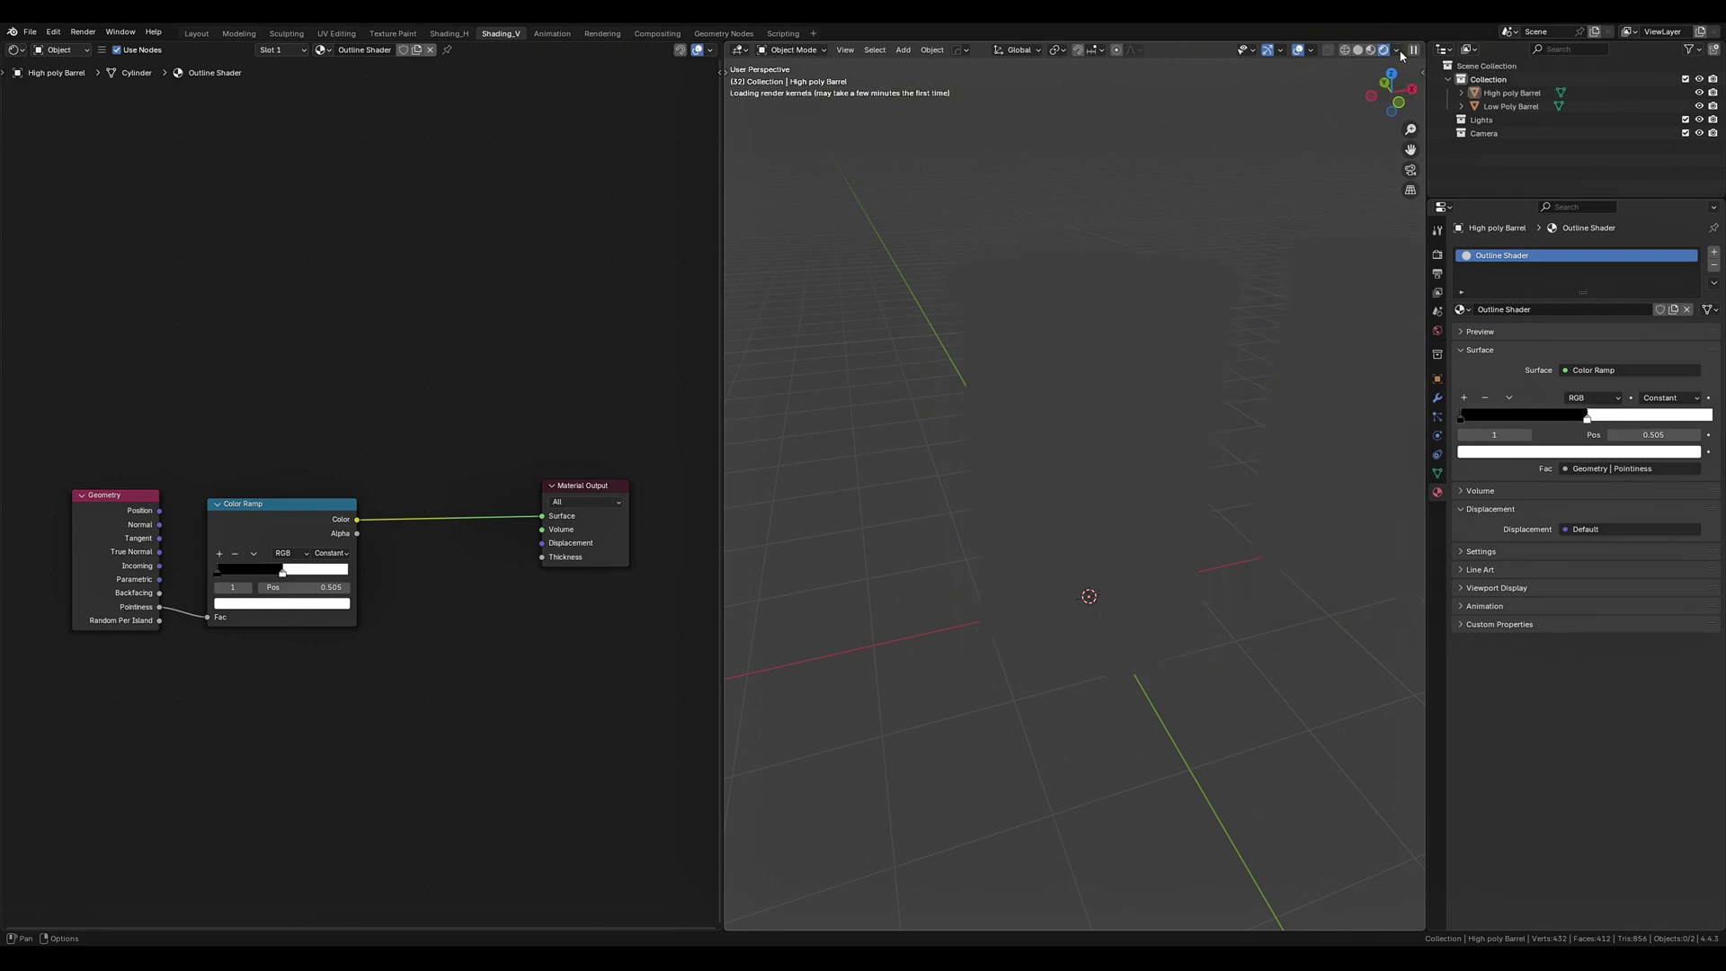
pyautogui.moveTo(1174, 601); pyautogui.dragTo(1123, 582, button='middle')
pyautogui.click(1124, 564)
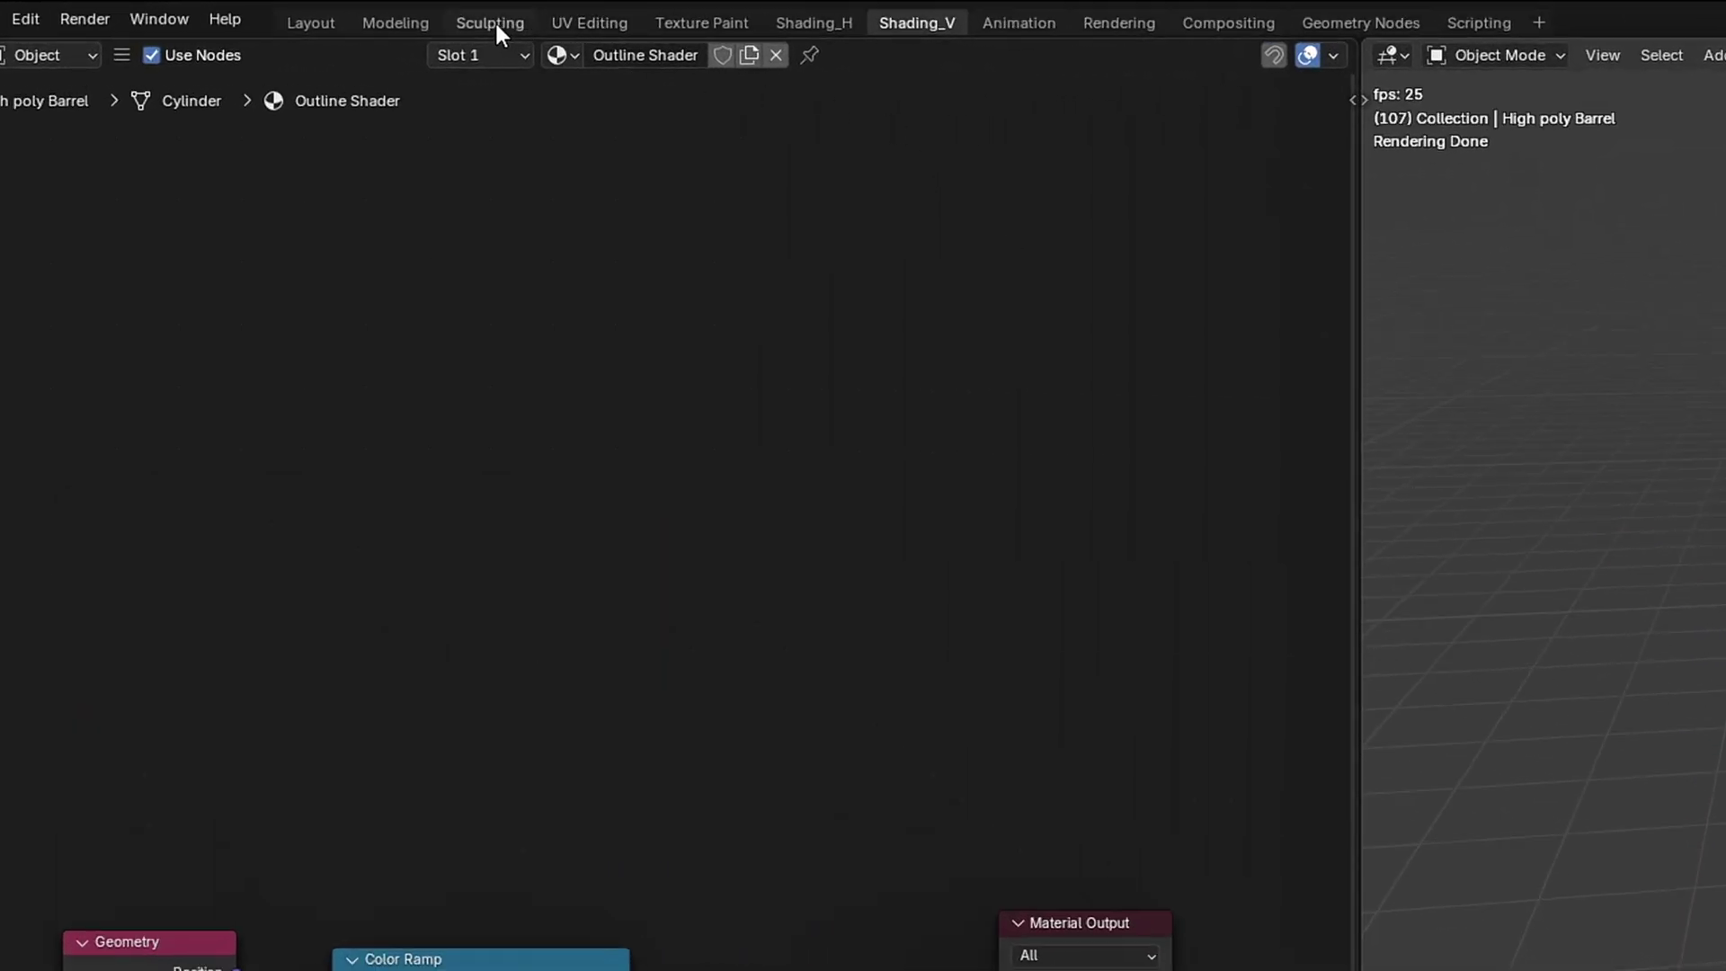
# In the Sculpting workspace, reduce the voxel size and voxel-remesh the High poly Barrel into a dense mesh.
pyautogui.click(492, 23)
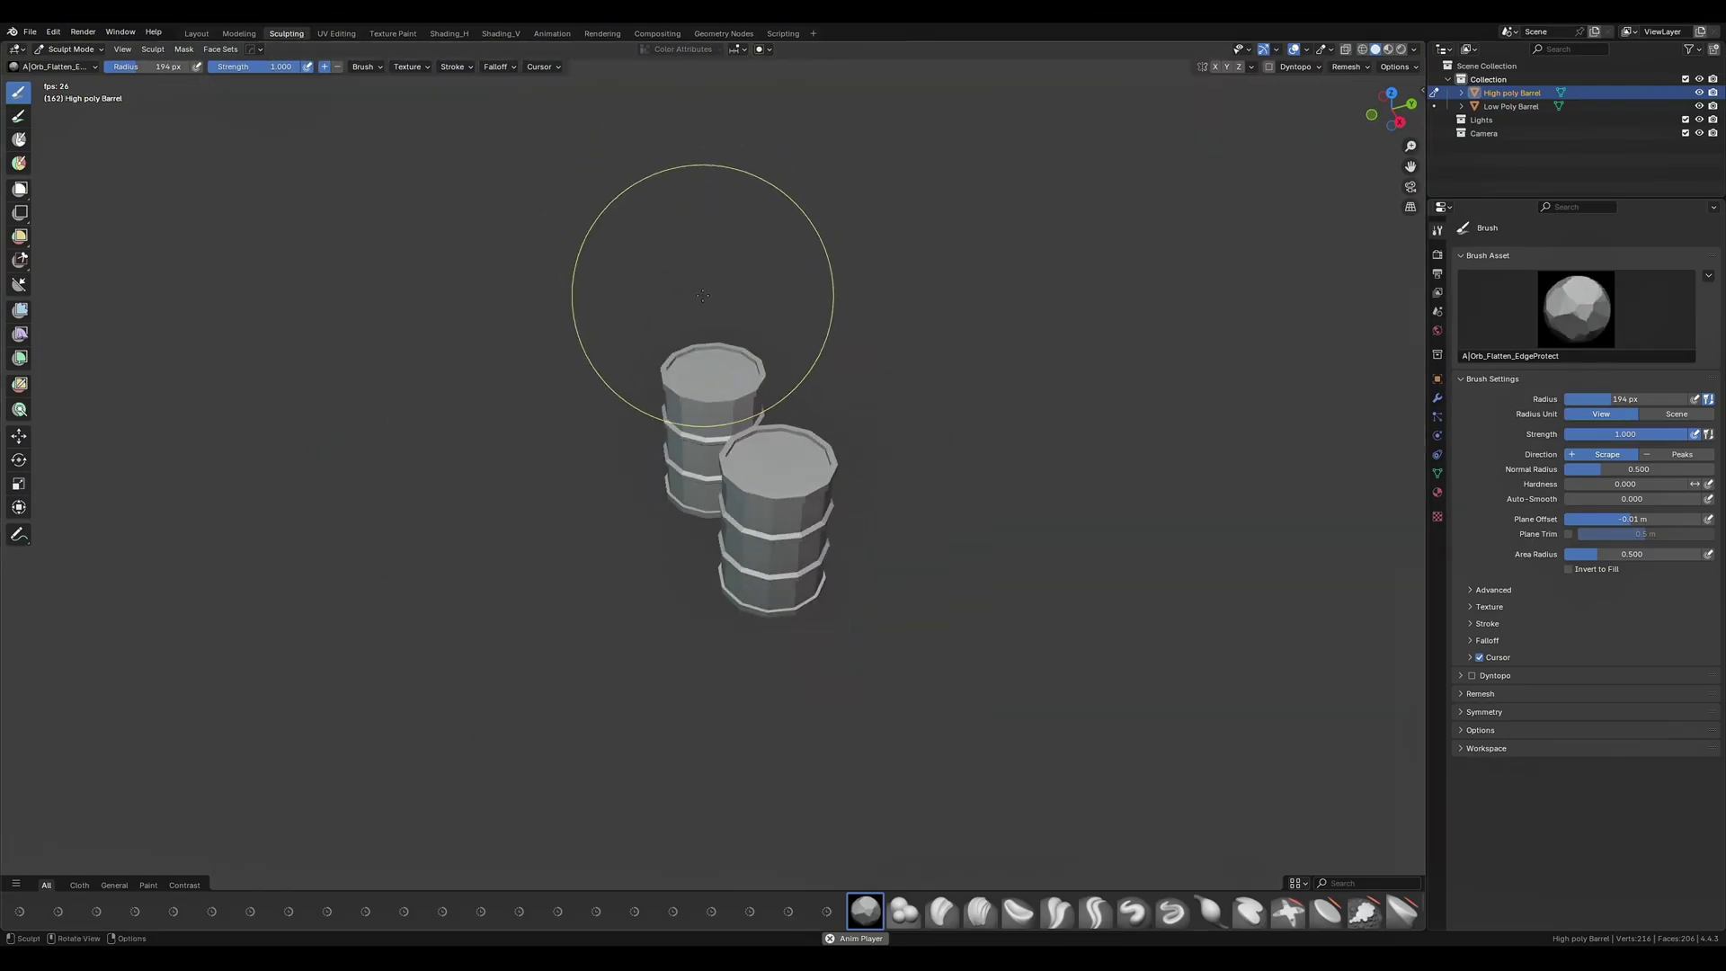
pyautogui.press('KP_Decimal')
pyautogui.moveTo(694, 290); pyautogui.dragTo(771, 262, button='middle')
pyautogui.press('r')
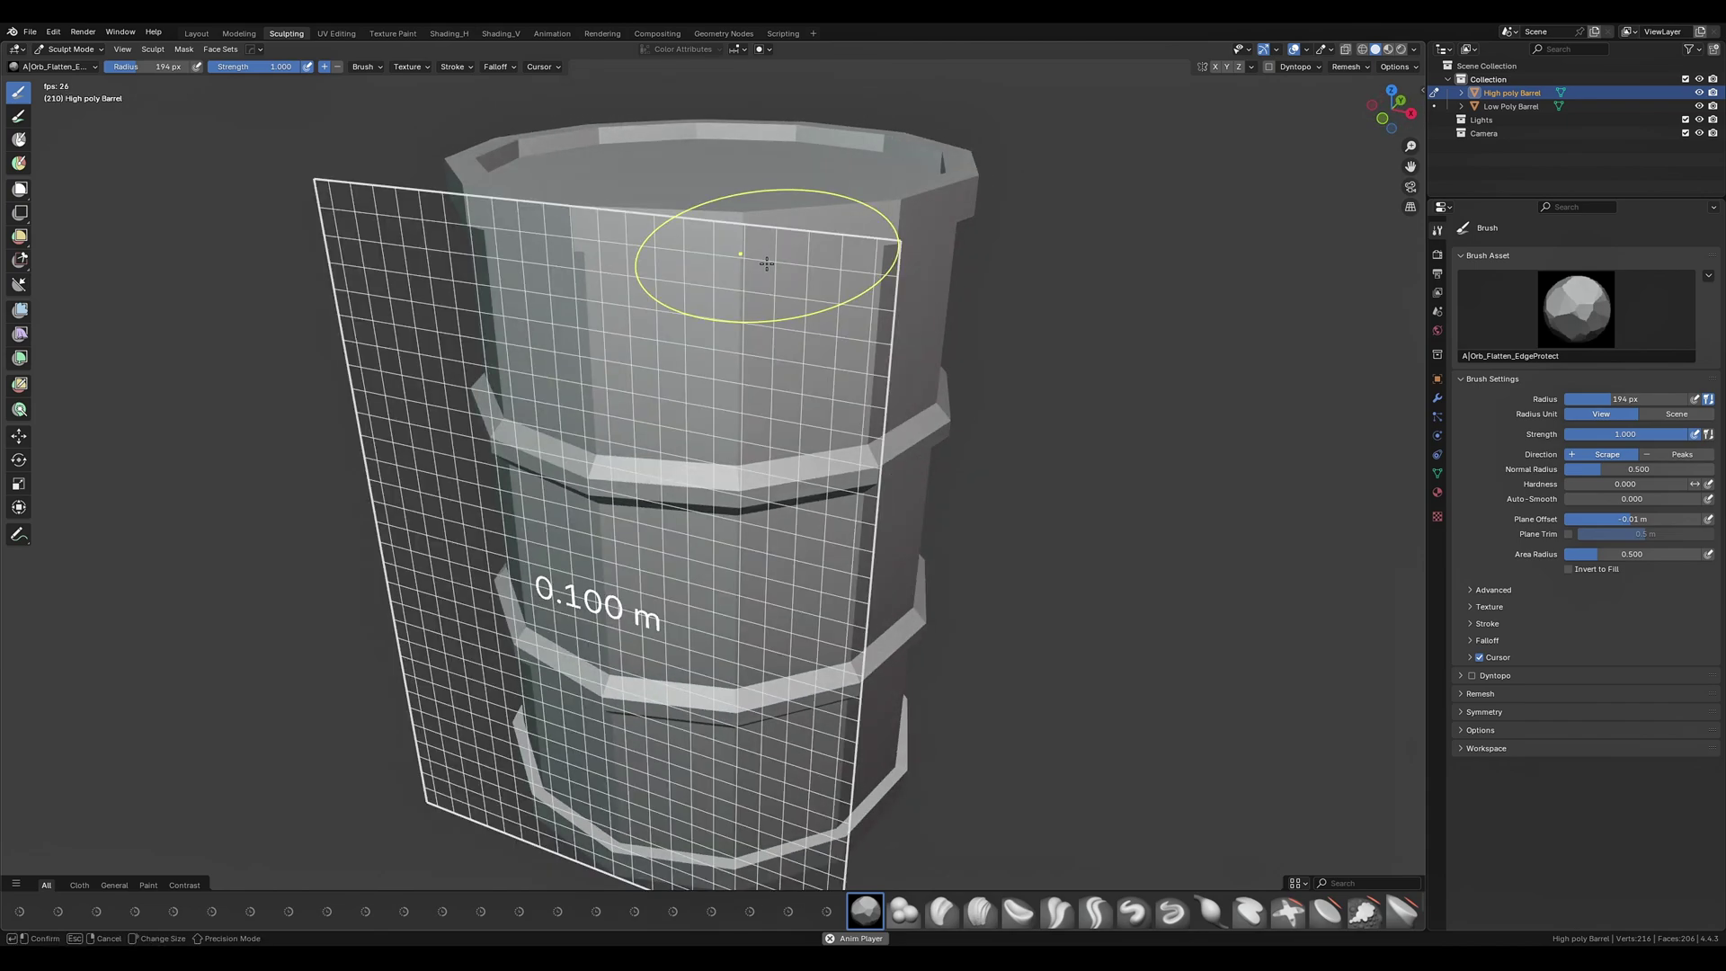
pyautogui.click(885, 312)
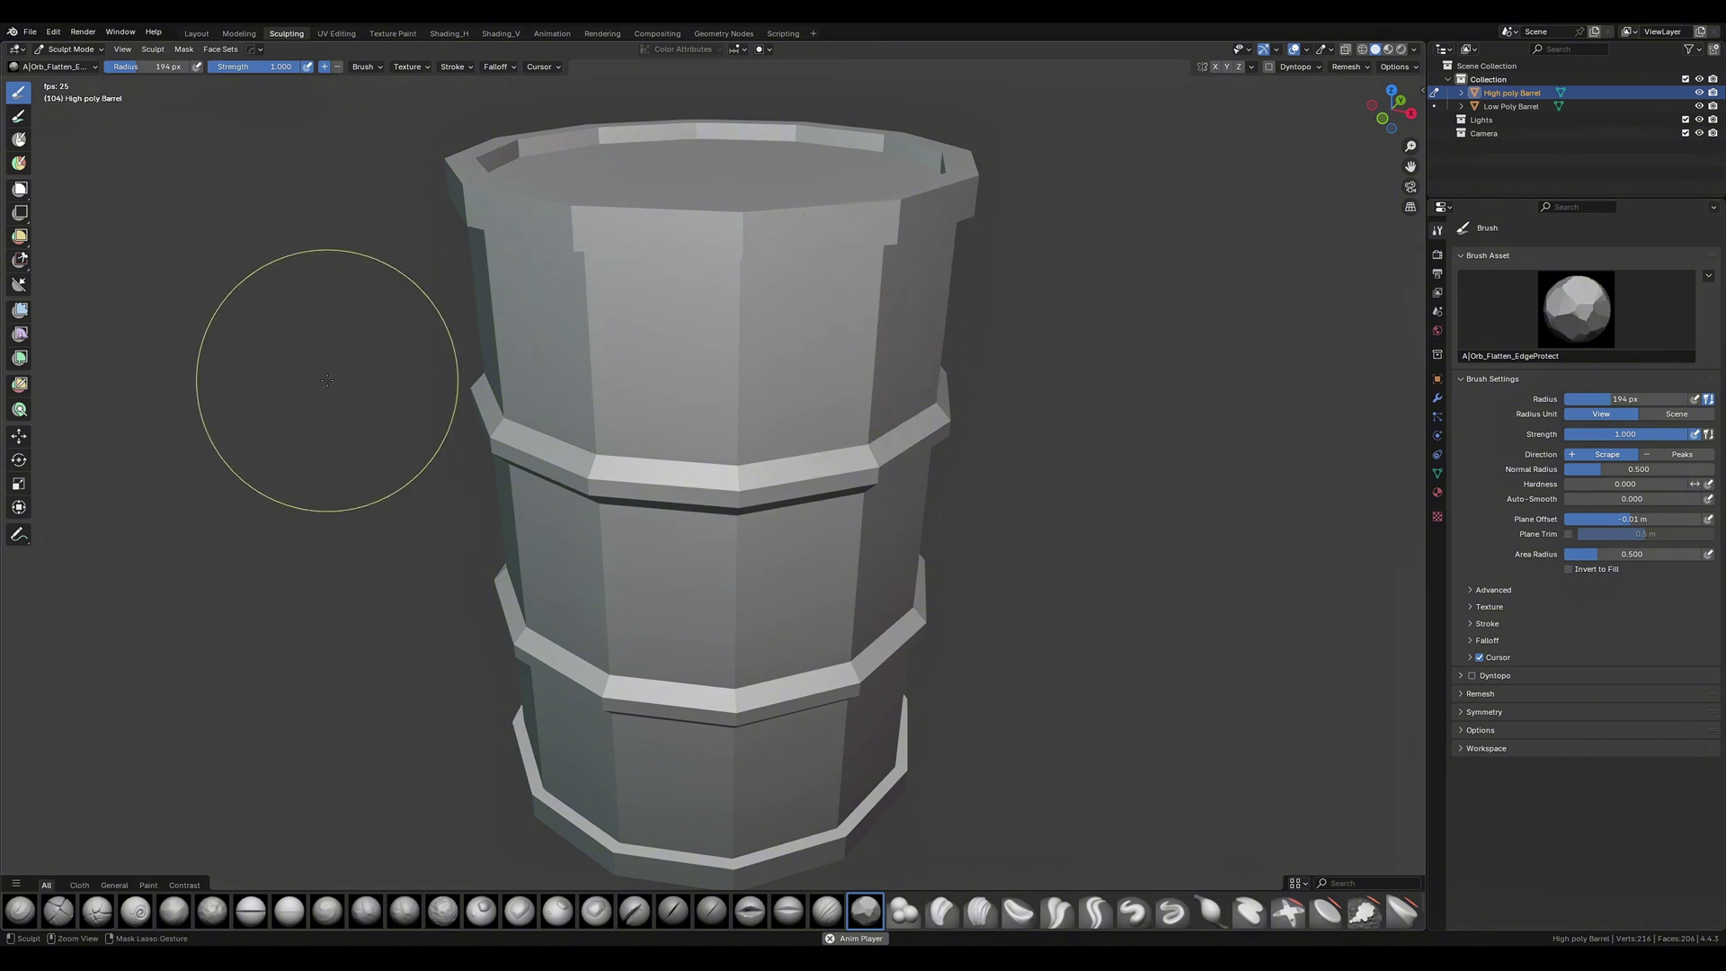
pyautogui.hotkey('ctrl', 'r')
pyautogui.scroll(1, 621, 258)
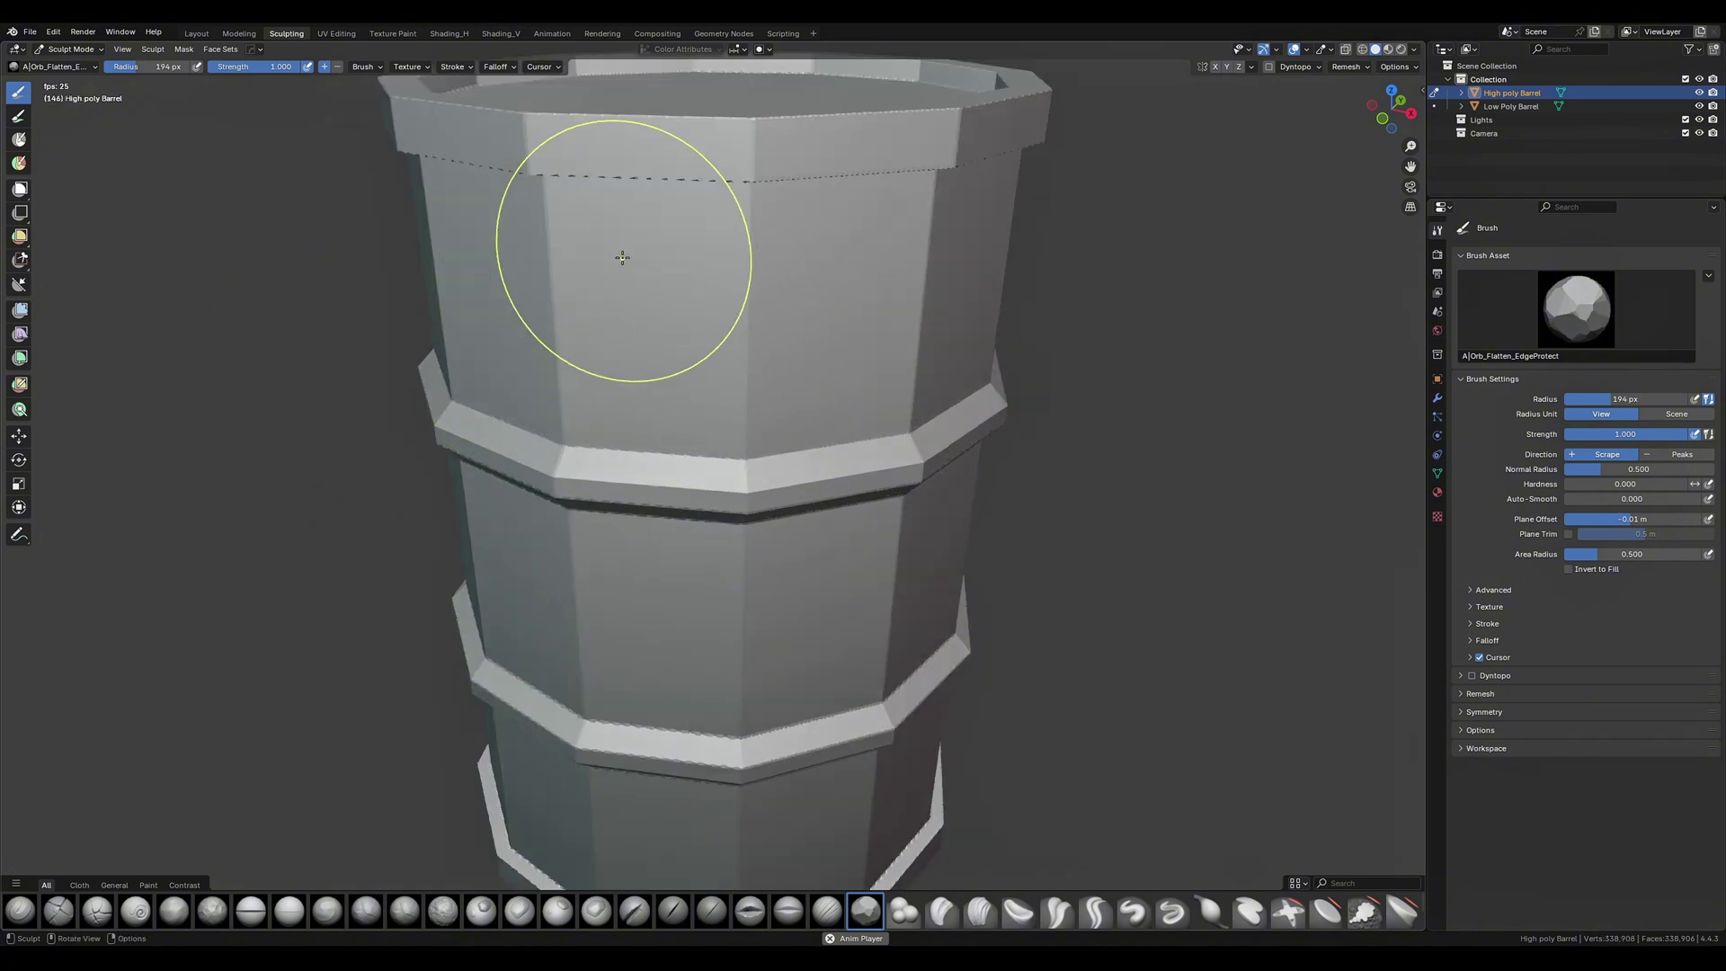
# Examine the remeshed barrel's topology from several sides in Edit Mode and return to Sculpt Mode.
pyautogui.moveTo(620, 258)
pyautogui.mouseDown(button='middle')
pyautogui.moveTo(663, 207)
pyautogui.moveTo(743, 201)
pyautogui.moveTo(782, 232)
pyautogui.mouseUp(button='middle')
pyautogui.press('Tab')
pyautogui.scroll(-3, 1032, 339)
pyautogui.moveTo(1031, 339)
pyautogui.mouseDown(button='middle')
pyautogui.moveTo(1009, 323)
pyautogui.moveTo(942, 382)
pyautogui.mouseUp(button='middle')
pyautogui.hotkey('alt', 'a')
pyautogui.scroll(-4, 1132, 366)
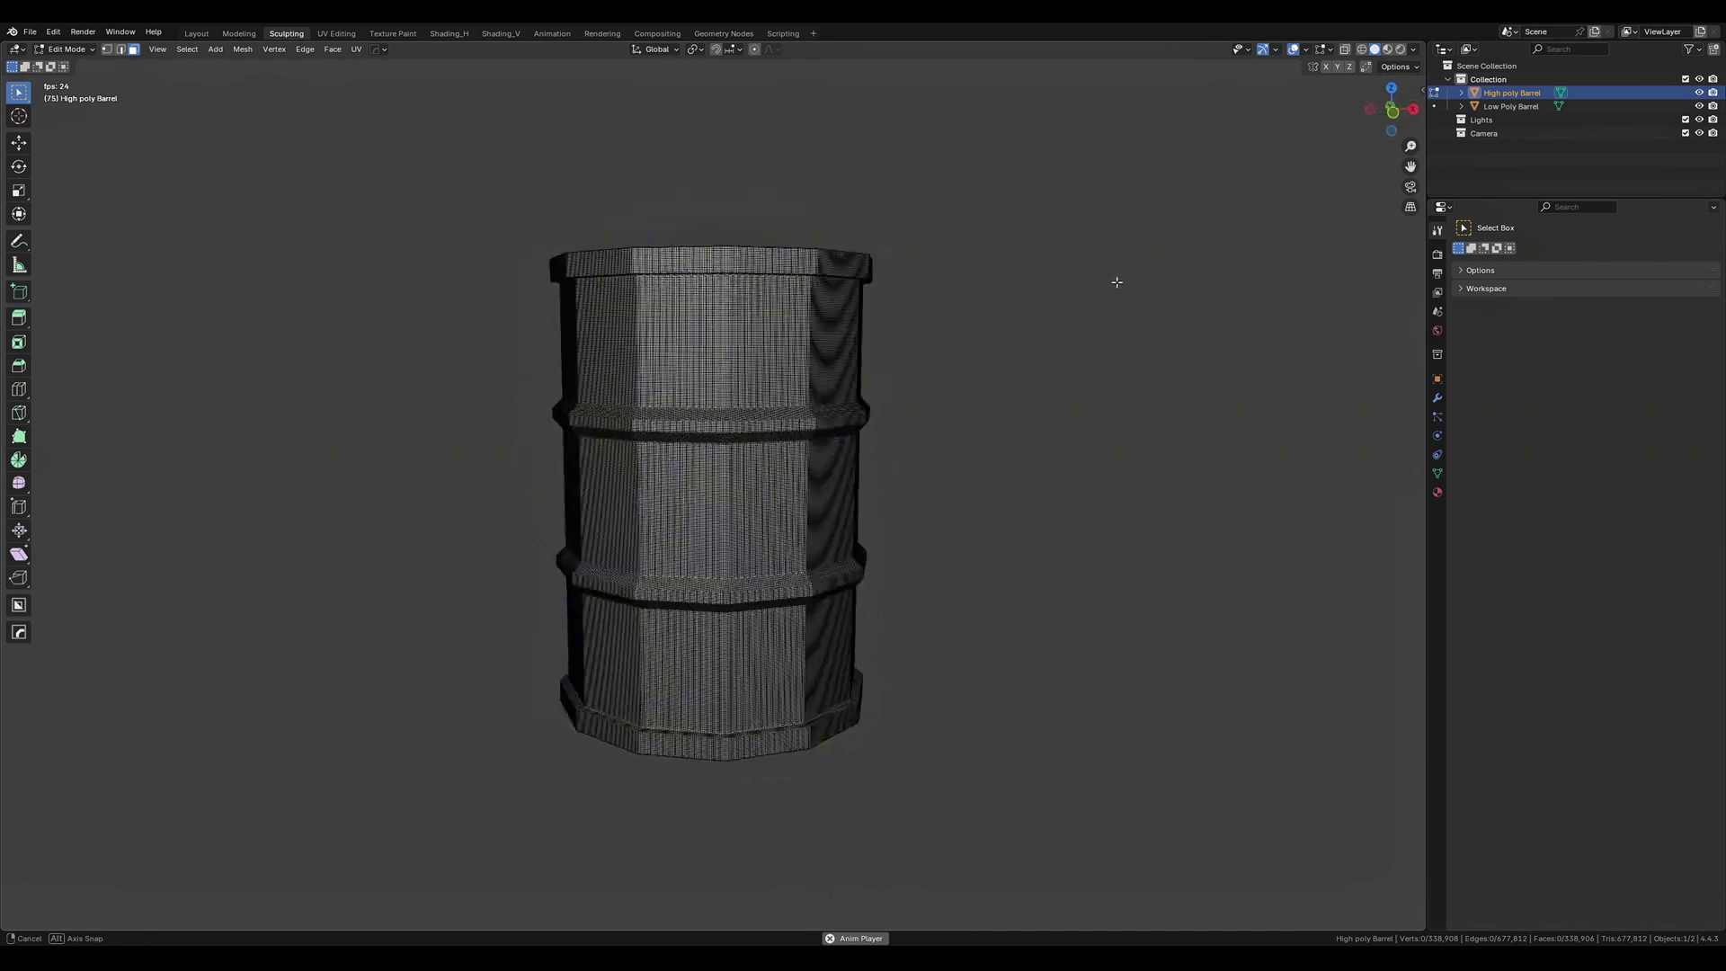
pyautogui.moveTo(1116, 283); pyautogui.dragTo(1121, 336, button='middle')
pyautogui.press('Tab')
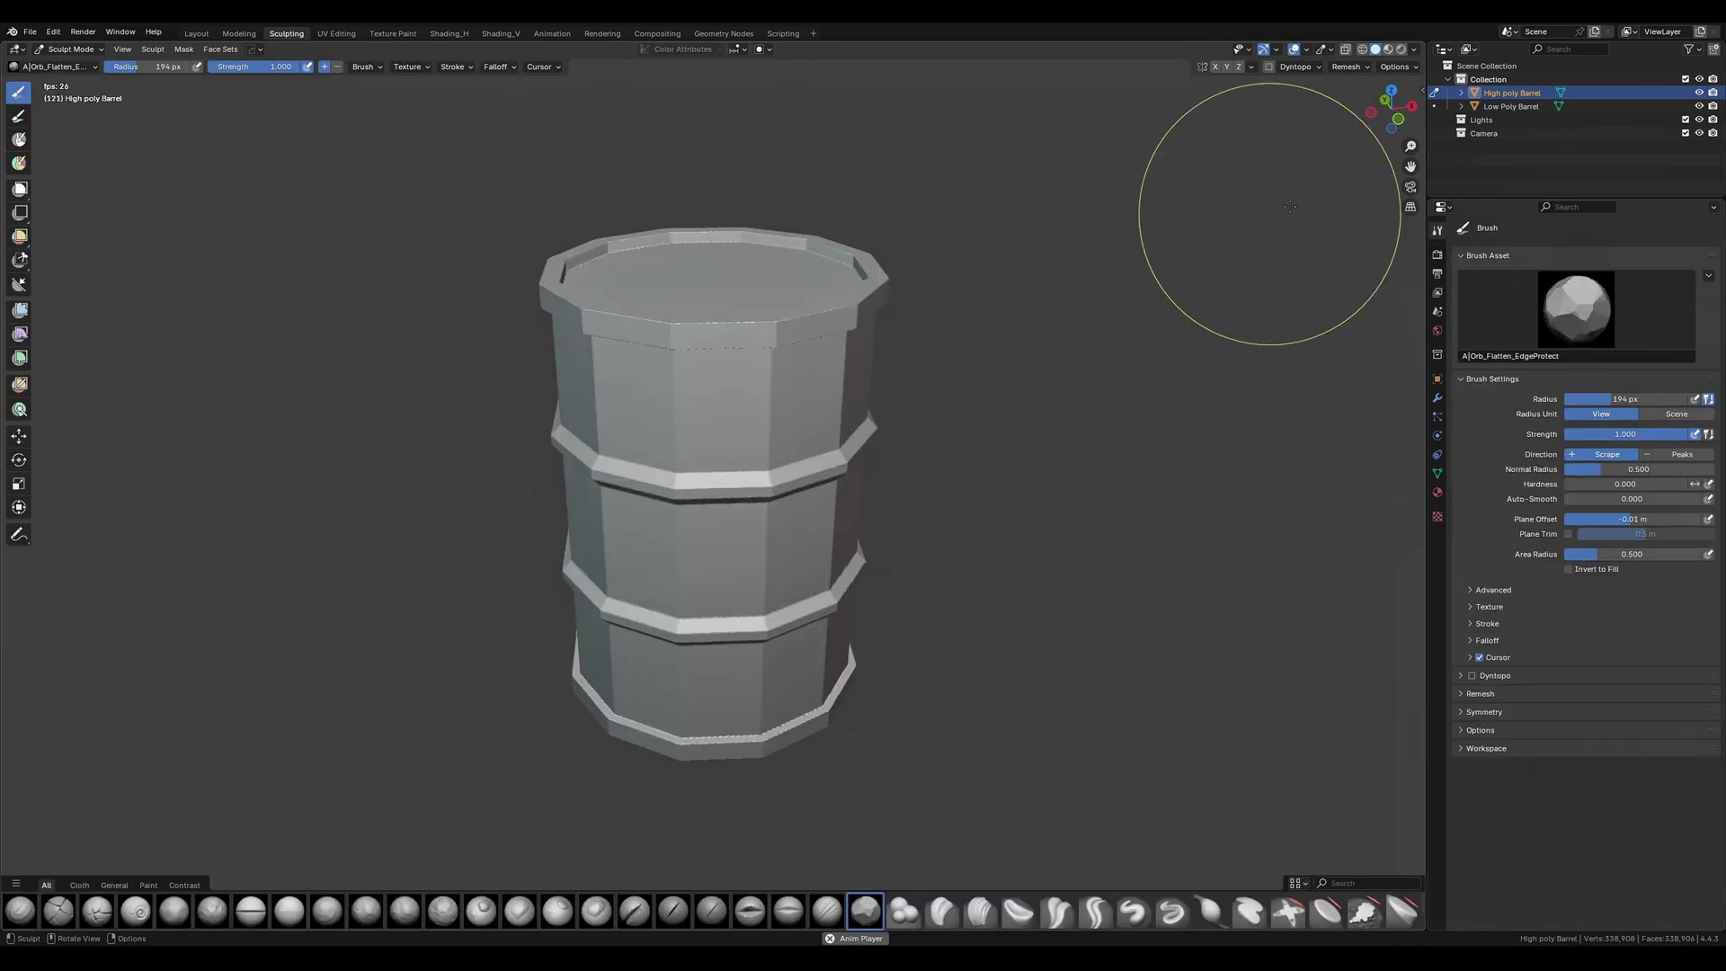
# Check the edge outlines on the remeshed barrel in rendered shading, from above and close up.
pyautogui.click(1401, 48)
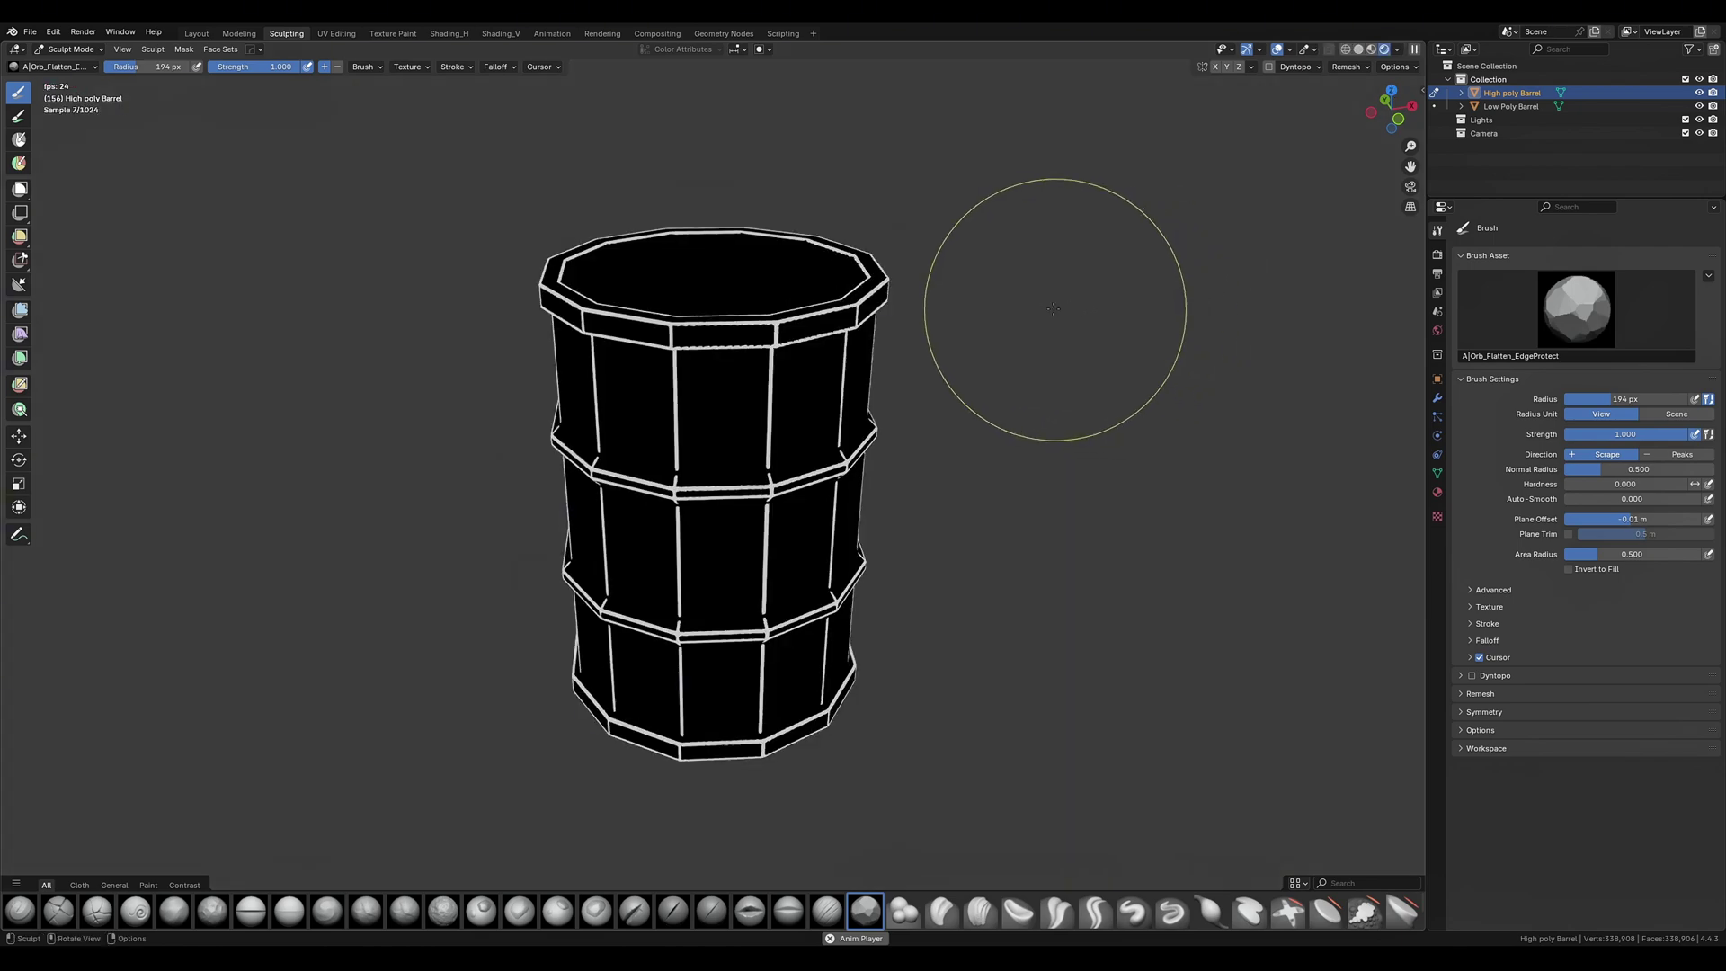
pyautogui.moveTo(1052, 327)
pyautogui.mouseDown(button='middle')
pyautogui.moveTo(1153, 279)
pyautogui.moveTo(1133, 292)
pyautogui.moveTo(1121, 274)
pyautogui.moveTo(1142, 476)
pyautogui.mouseUp(button='middle')
pyautogui.scroll(5, 1119, 289)
pyautogui.moveTo(1156, 325); pyautogui.dragTo(1098, 358, button='middle')
pyautogui.scroll(-3, 1052, 347)
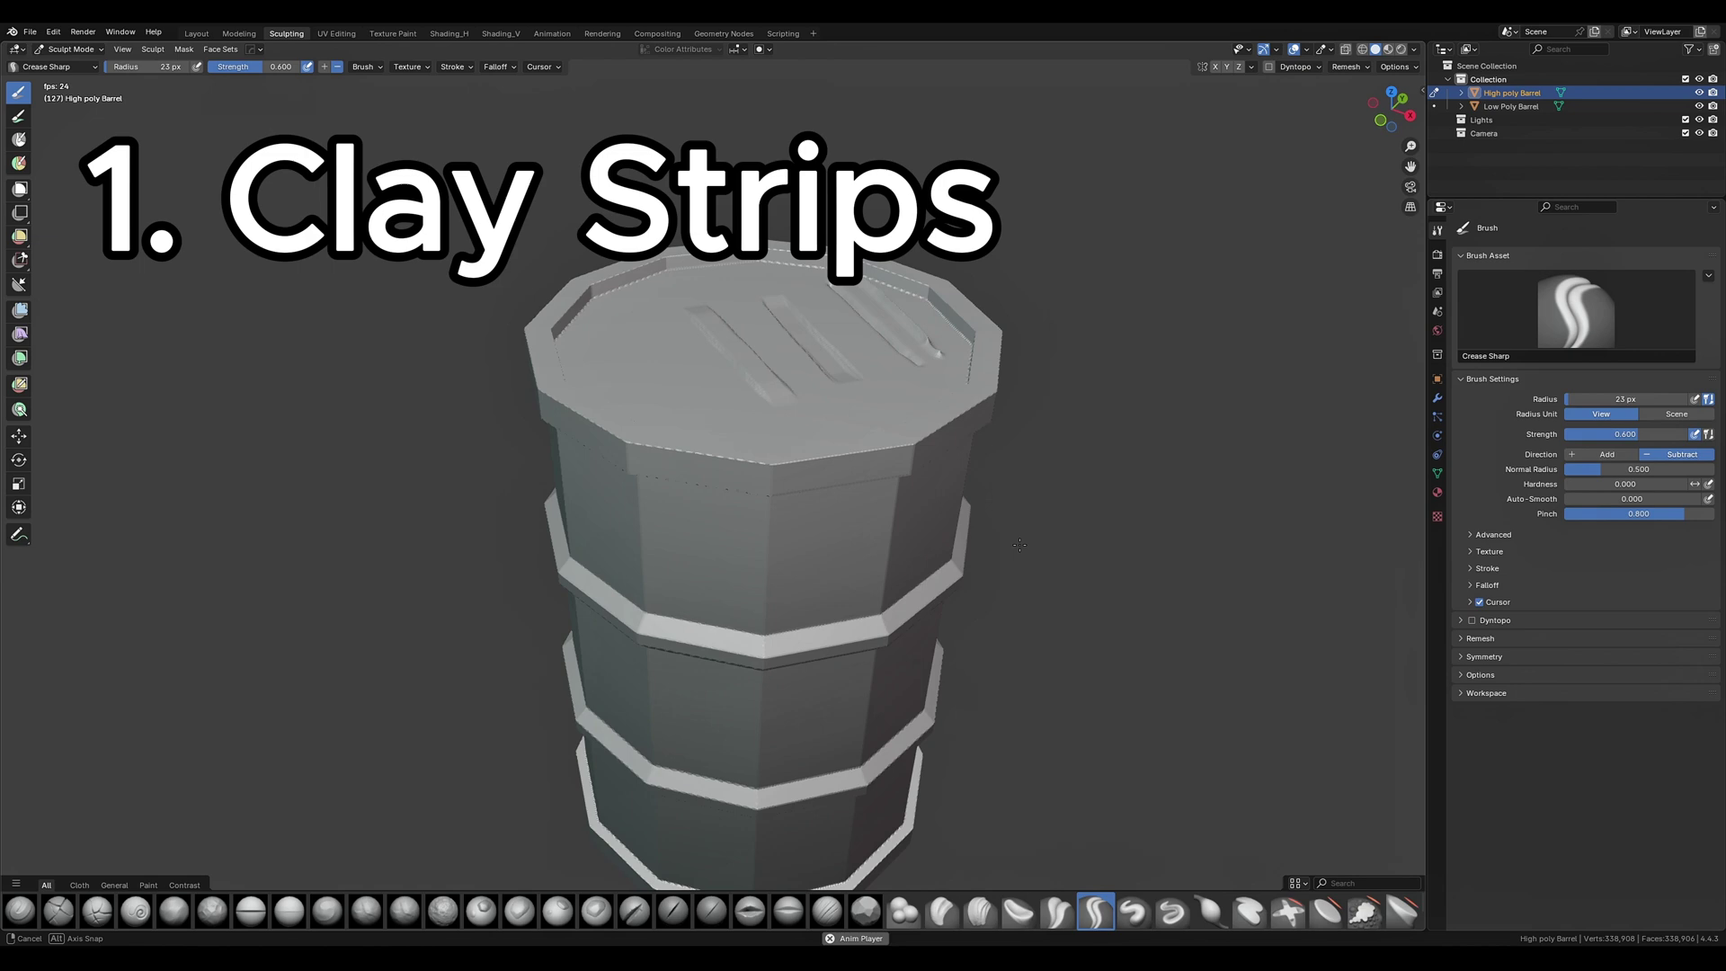
# Expand the brush collection, look at the Scrape/Fill and Smooth brushes, and activate the Clay Strips brush.
pyautogui.scroll(5, 807, 582)
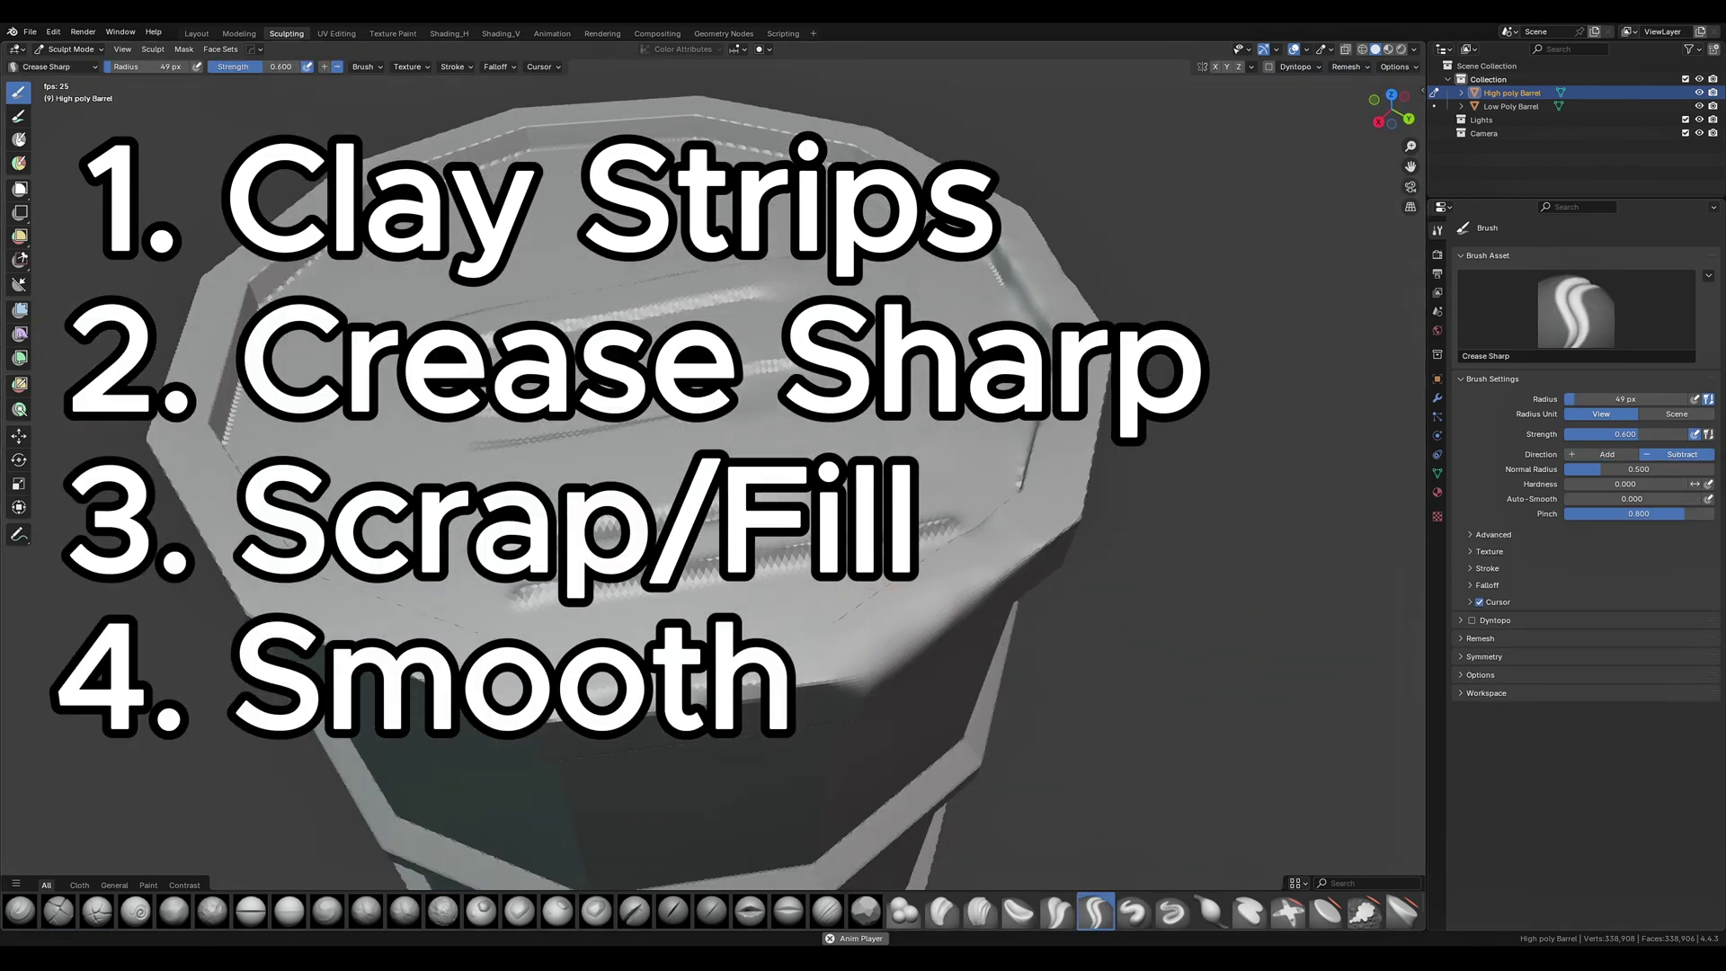
pyautogui.moveTo(629, 875); pyautogui.dragTo(629, 759)
pyautogui.click(58, 842)
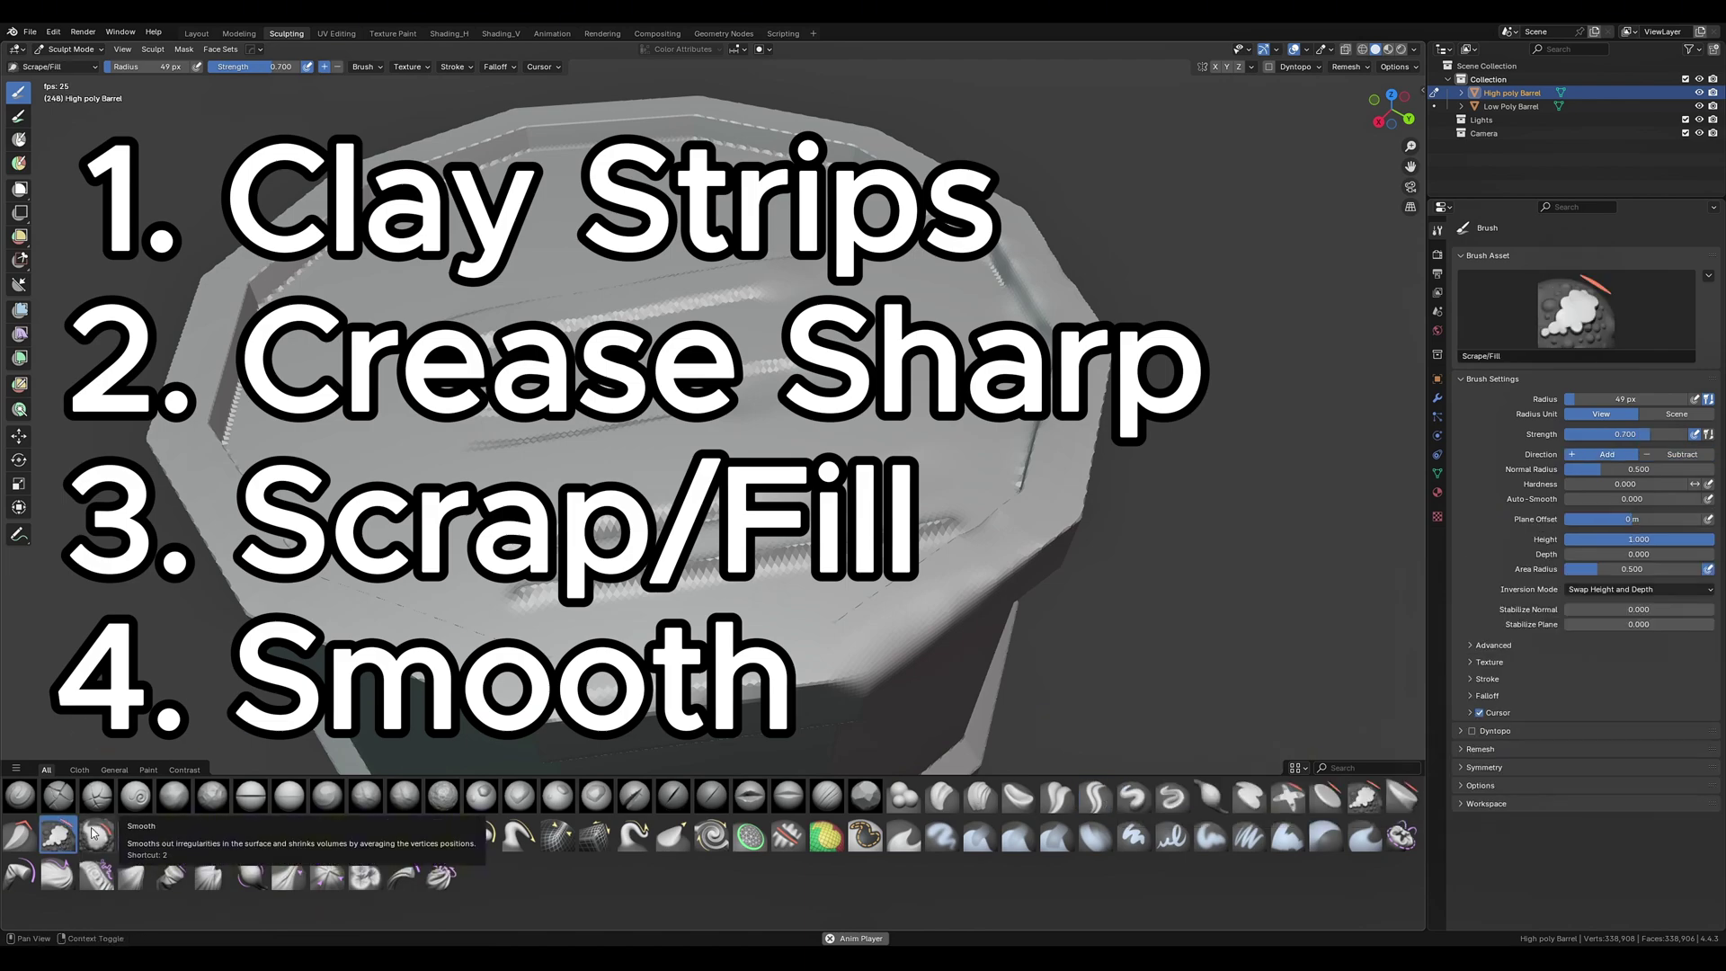
pyautogui.click(97, 840)
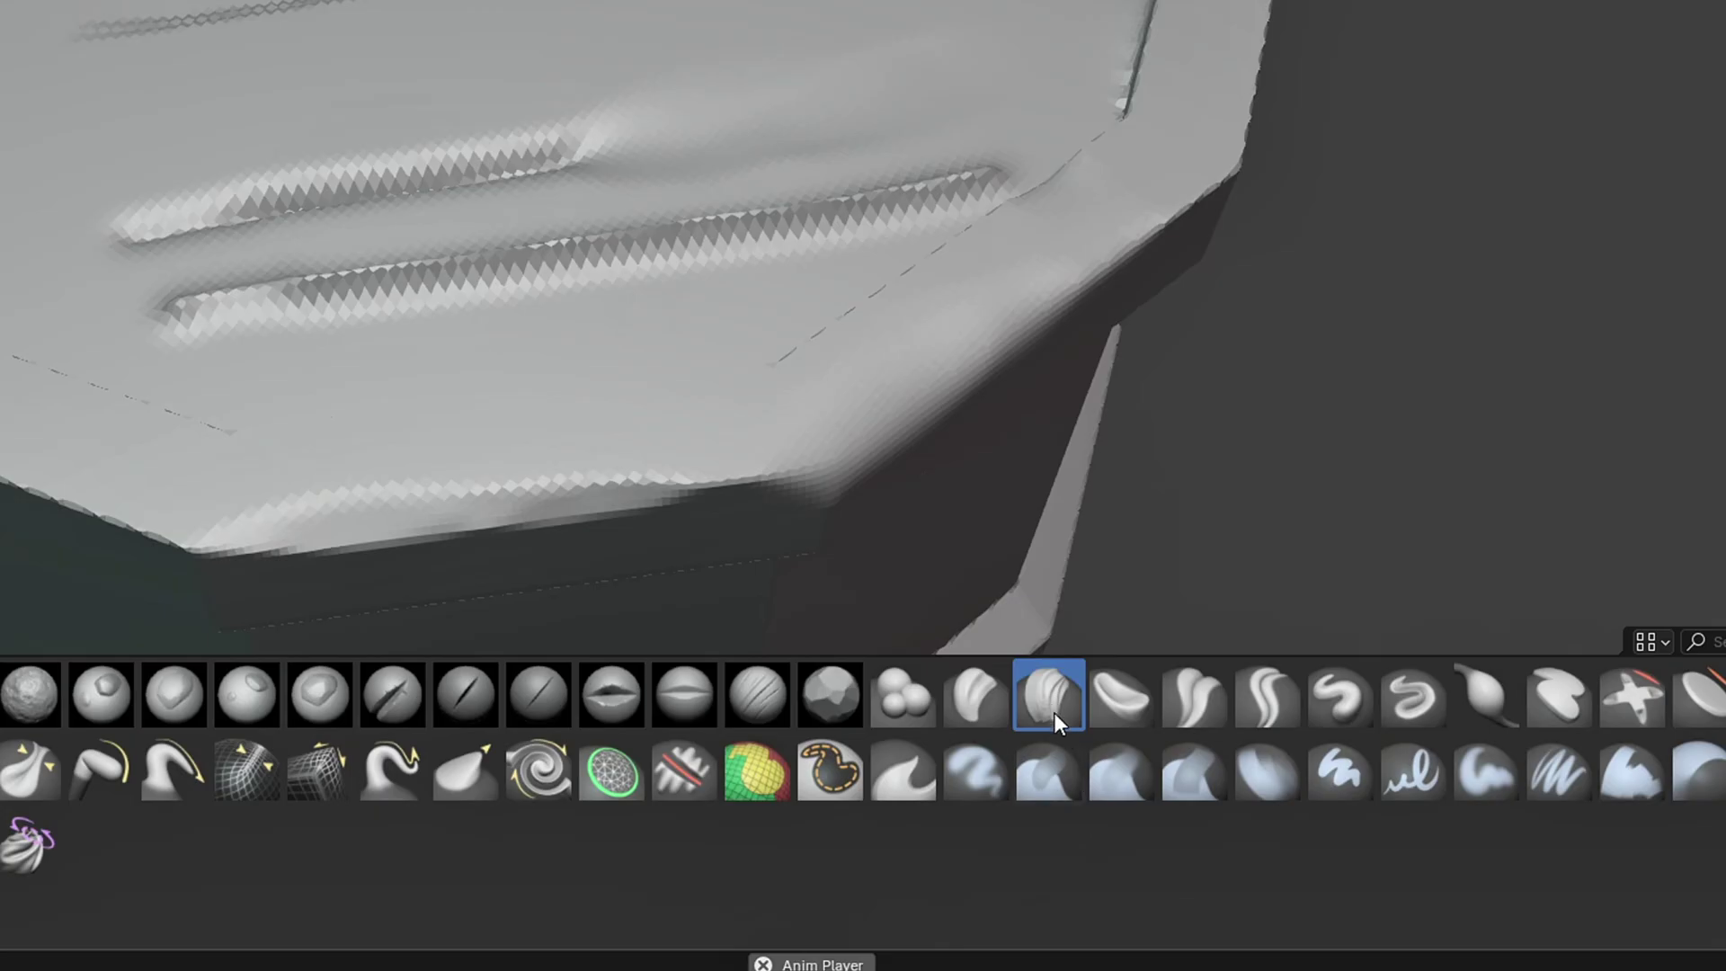
pyautogui.rightClick(983, 804)
pyautogui.click(989, 912)
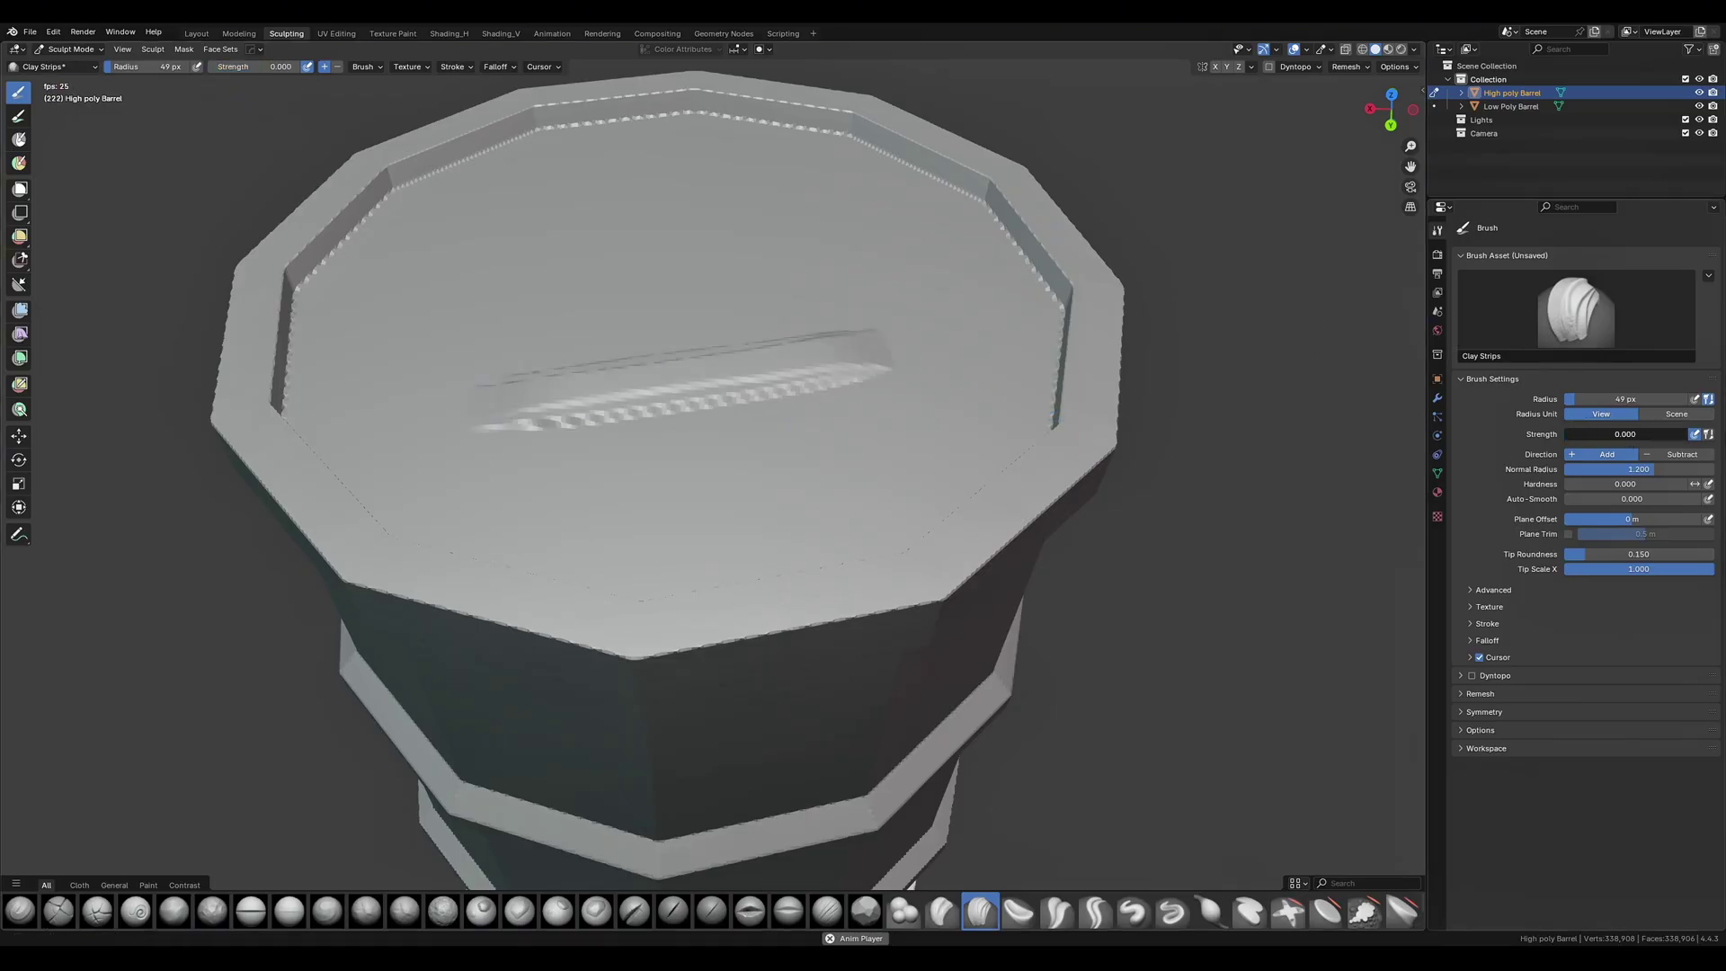
# Test Clay Strips strokes on the barrel's lid at strengths of 0.195 and 1.000.
pyautogui.moveTo(1576, 435); pyautogui.dragTo(1600, 435)
pyautogui.moveTo(472, 303); pyautogui.dragTo(850, 280)
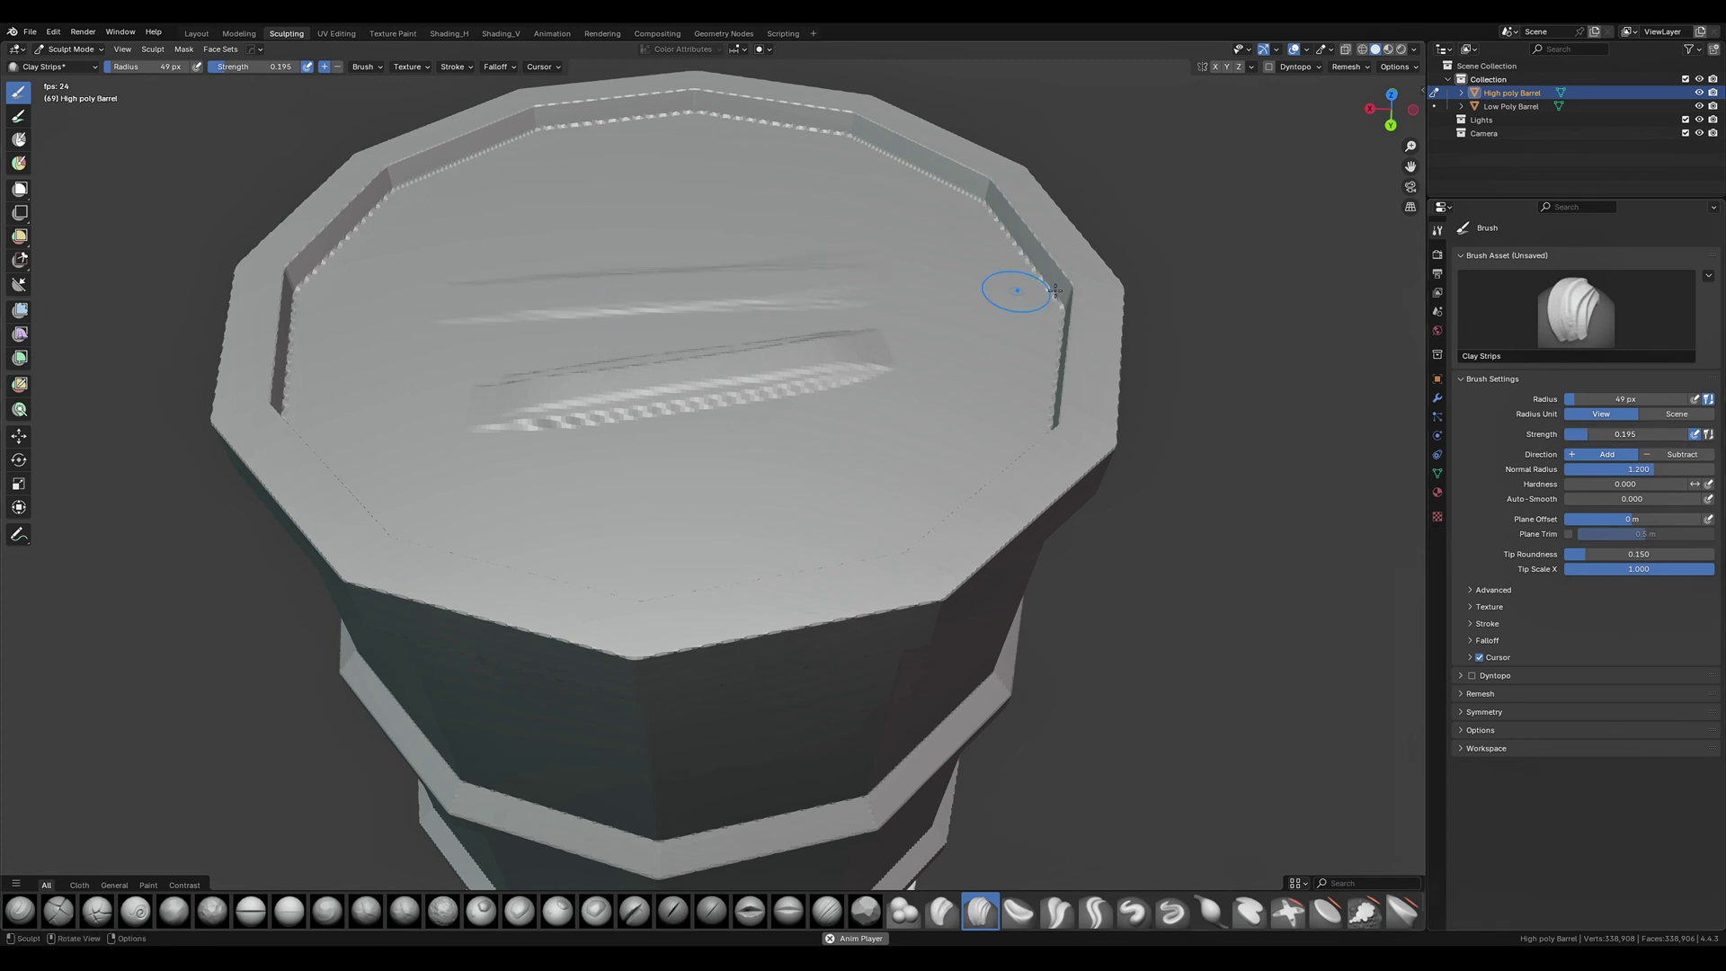
pyautogui.moveTo(1589, 436); pyautogui.dragTo(1689, 438)
pyautogui.moveTo(522, 253)
pyautogui.mouseDown()
pyautogui.moveTo(836, 232)
pyautogui.moveTo(531, 400)
pyautogui.moveTo(550, 442)
pyautogui.mouseUp()
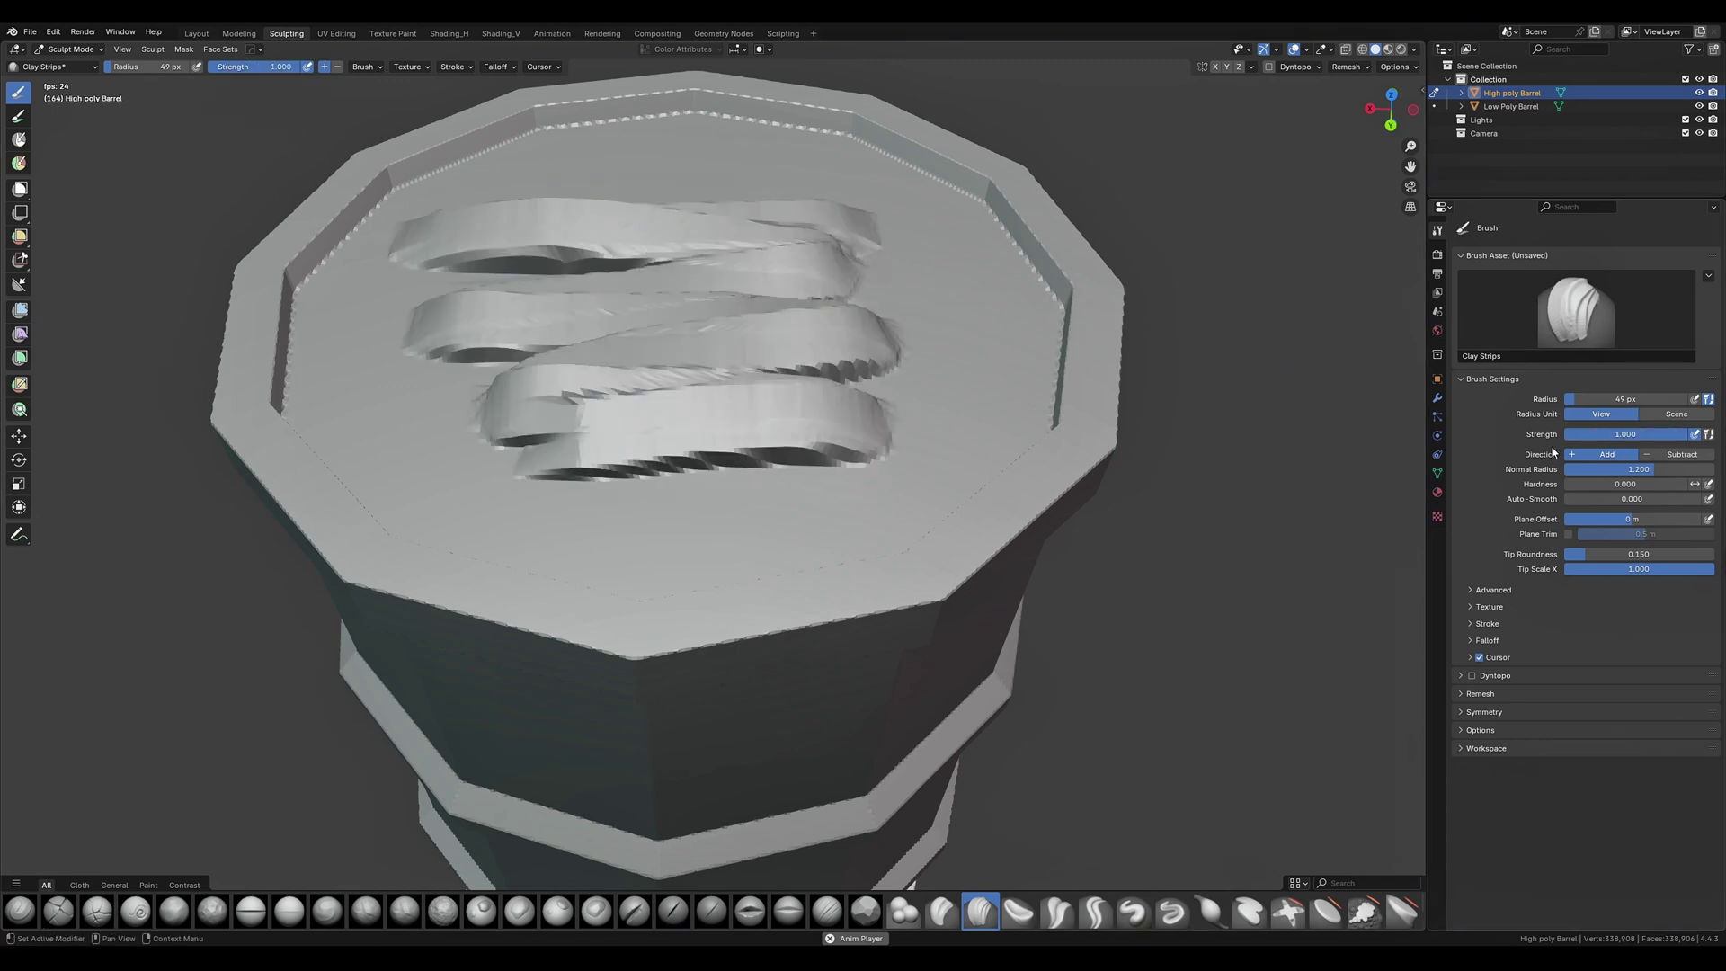
# Set the Clay Strips strength to 0.5 and radius to 10 px, and undo the test strokes on the lid.
pyautogui.doubleClick(1627, 437)
pyautogui.write('.5')
pyautogui.press('Return')
pyautogui.hotkey('ctrl', 'z')
pyautogui.hotkey('ctrl', 'z')
pyautogui.hotkey('ctrl', 'z')
pyautogui.moveTo(477, 369)
pyautogui.mouseDown()
pyautogui.moveTo(782, 316)
pyautogui.moveTo(675, 413)
pyautogui.moveTo(782, 418)
pyautogui.mouseUp()
pyautogui.moveTo(782, 418)
pyautogui.mouseDown(button='middle')
pyautogui.moveTo(1078, 378)
pyautogui.moveTo(886, 427)
pyautogui.mouseUp(button='middle')
pyautogui.hotkey('ctrl', 'z')
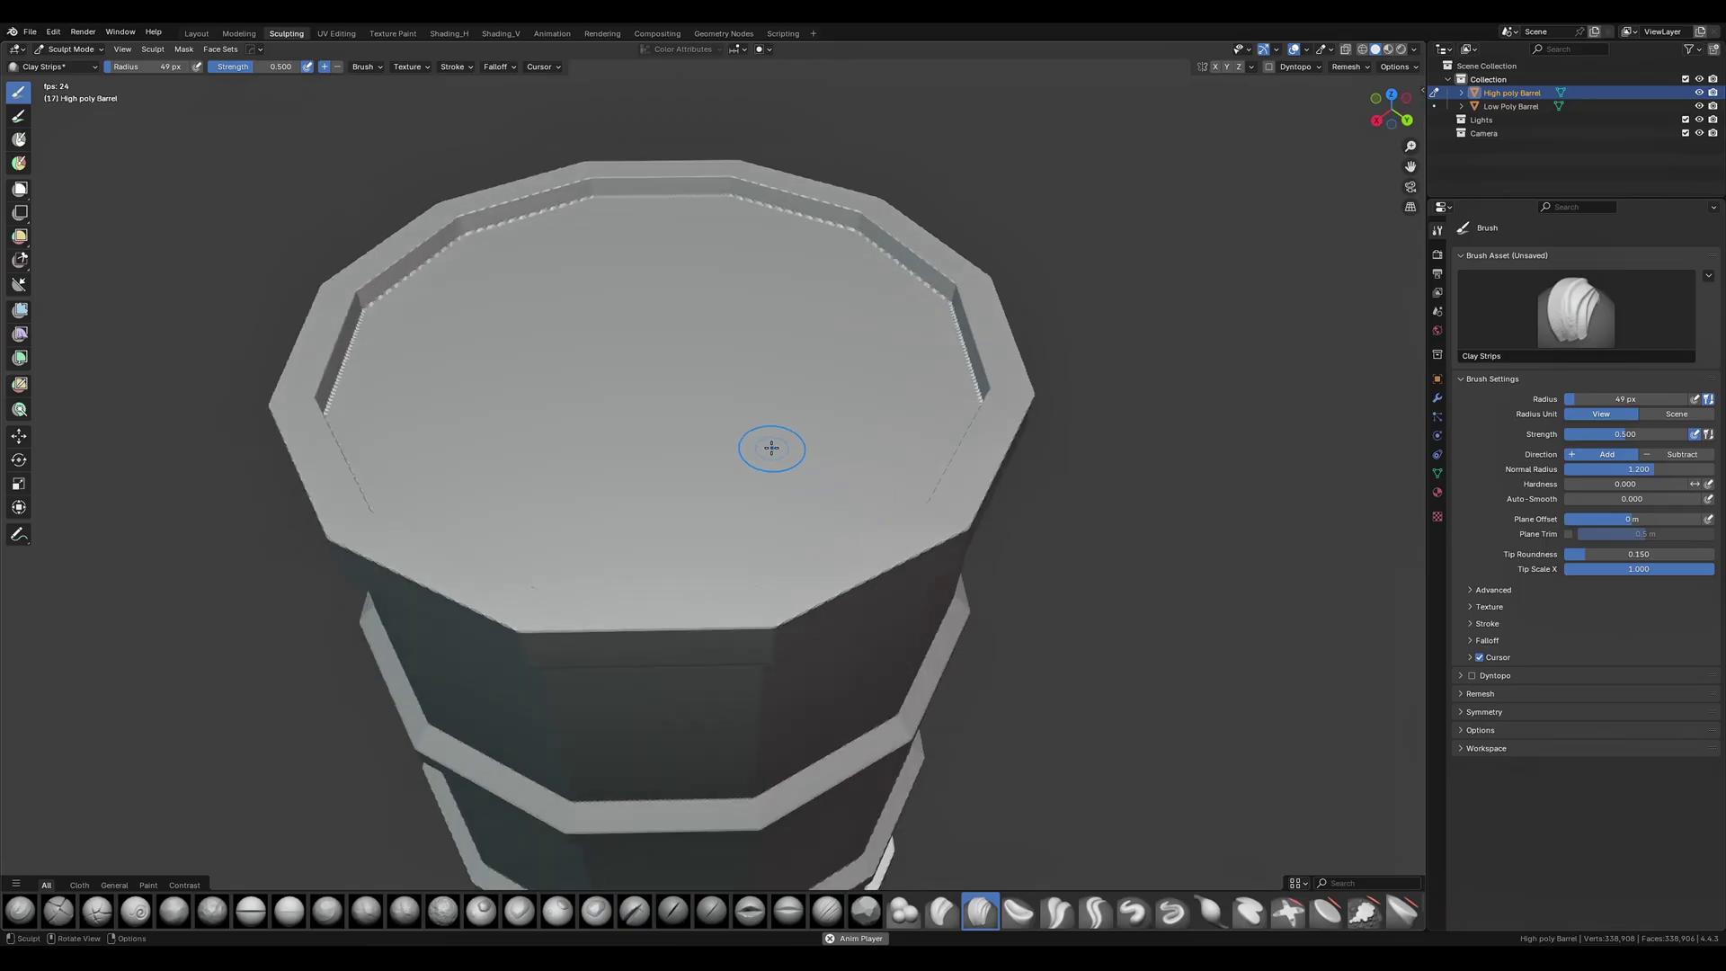
pyautogui.press('f')
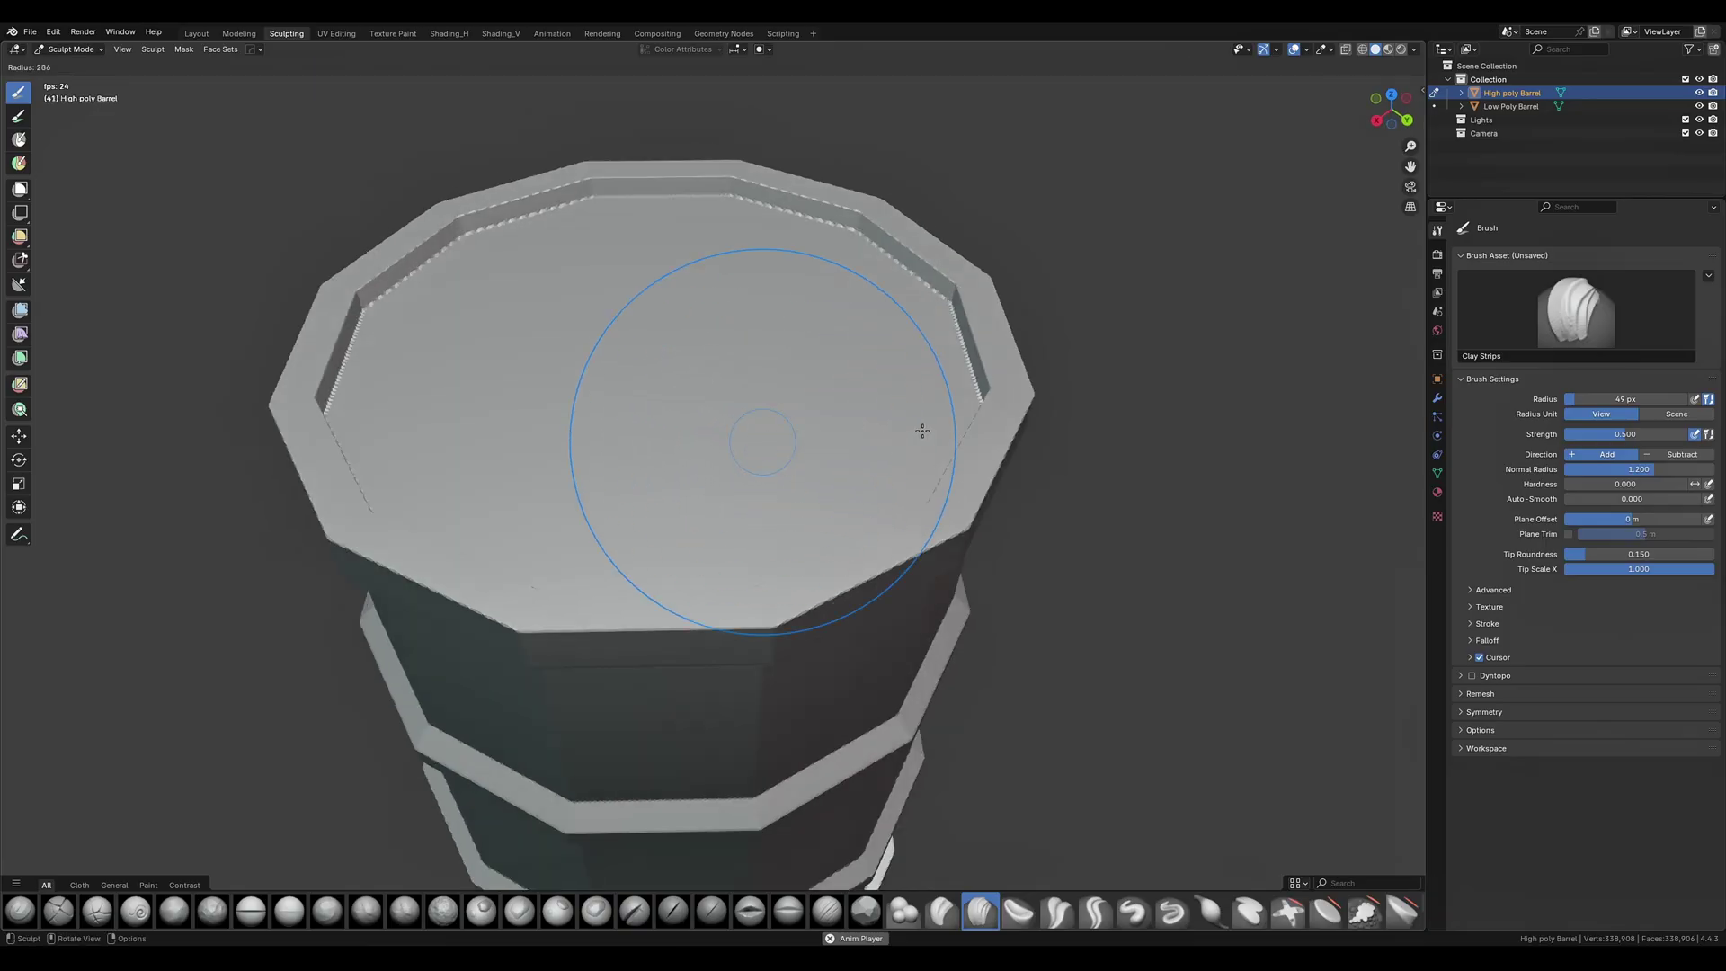
pyautogui.click(750, 436)
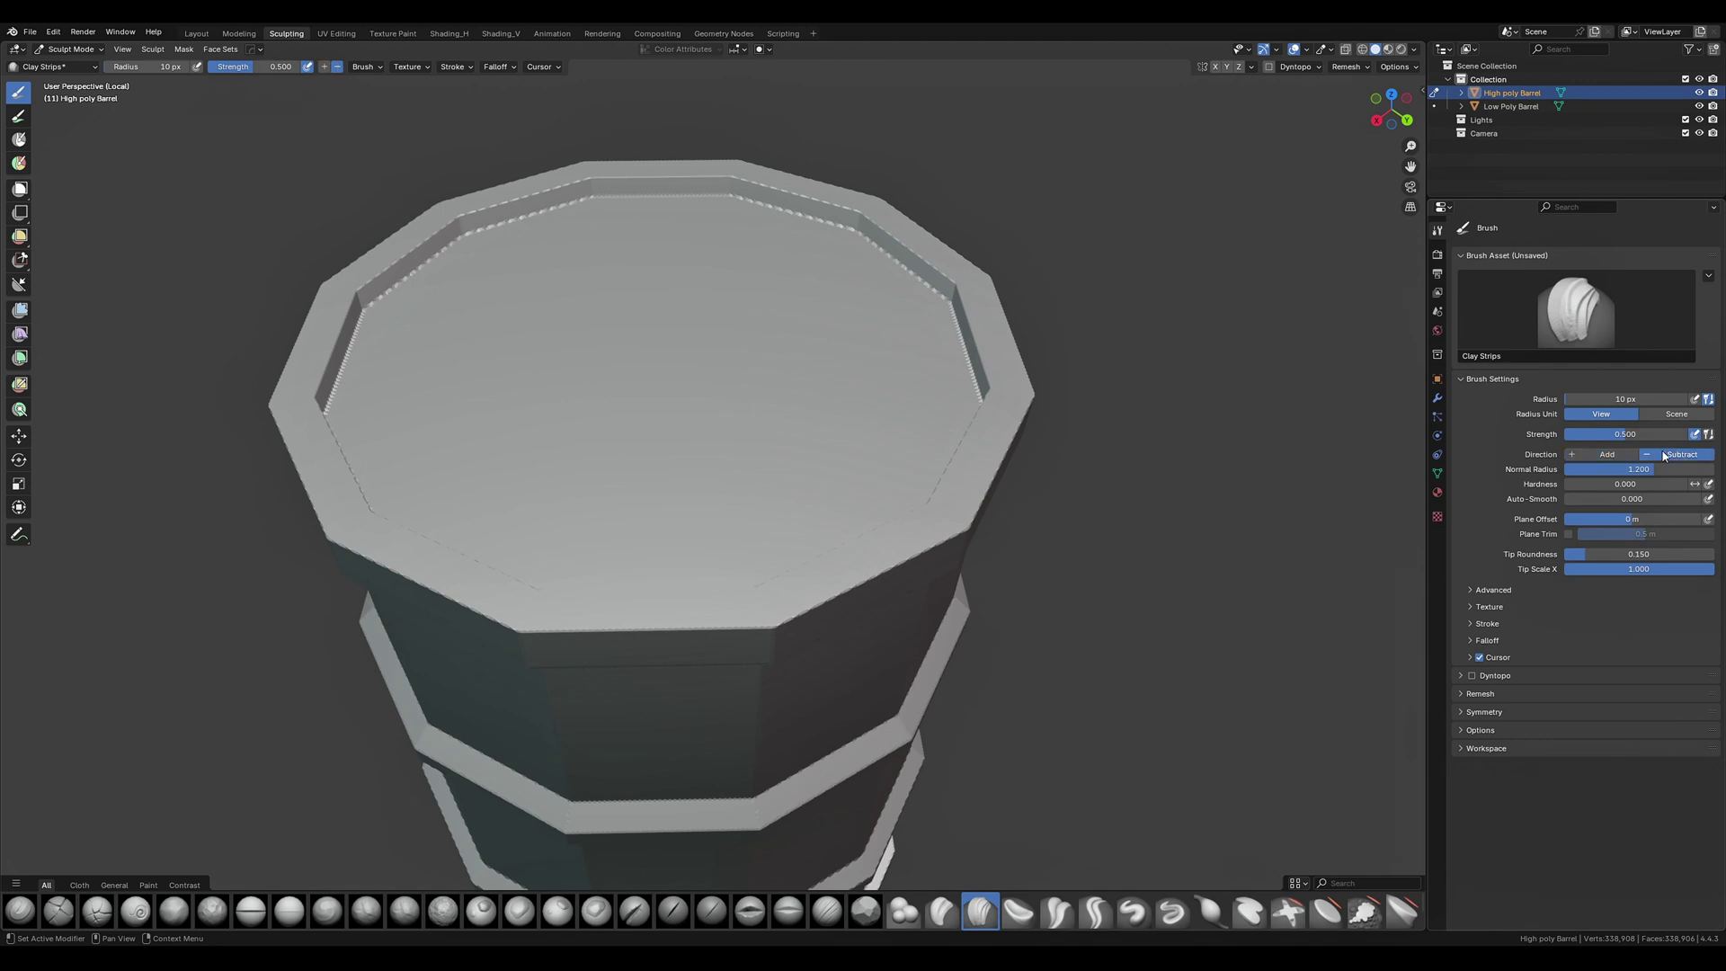
# Try several thin Clay Strips strokes across the lid and edges of the high poly barrel.
pyautogui.moveTo(618, 440); pyautogui.dragTo(527, 481, button='middle')
pyautogui.moveTo(528, 482)
pyautogui.mouseDown()
pyautogui.moveTo(458, 477)
pyautogui.moveTo(699, 481)
pyautogui.mouseUp()
pyautogui.moveTo(699, 480)
pyautogui.mouseDown(button='middle')
pyautogui.moveTo(855, 397)
pyautogui.moveTo(713, 464)
pyautogui.mouseUp(button='middle')
pyautogui.moveTo(782, 414)
pyautogui.mouseDown()
pyautogui.moveTo(698, 454)
pyautogui.moveTo(742, 503)
pyautogui.mouseUp()
pyautogui.scroll(4, 781, 513)
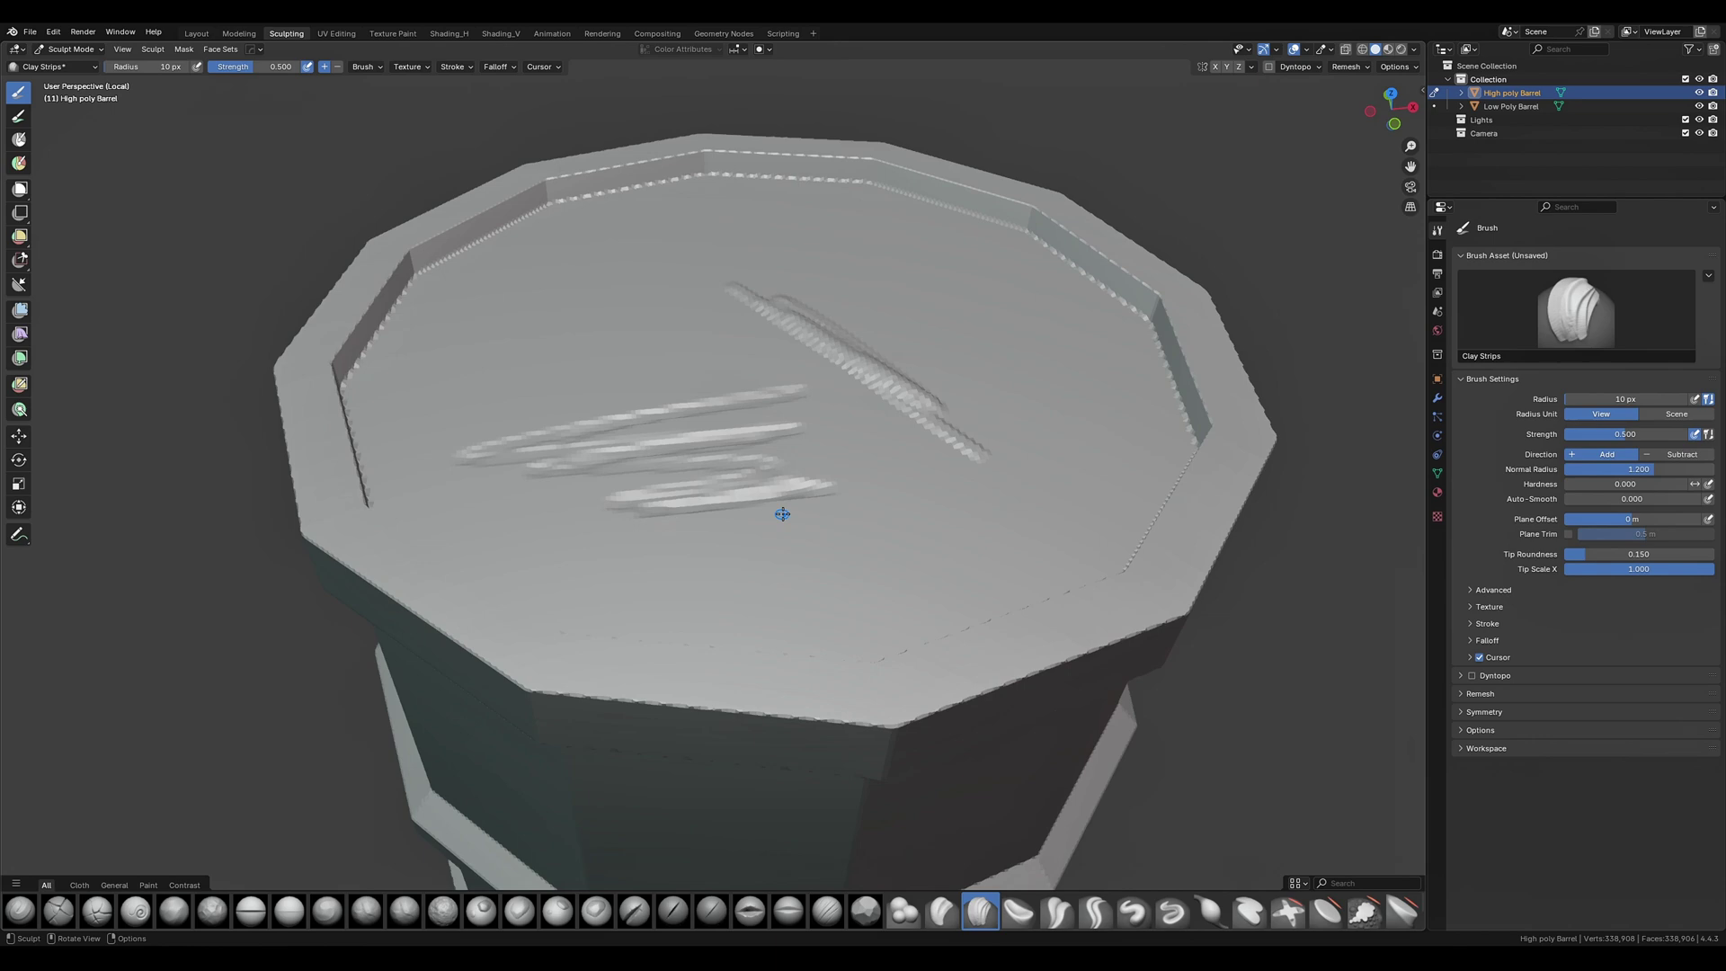
pyautogui.moveTo(780, 512)
pyautogui.mouseDown(button='middle')
pyautogui.moveTo(855, 500)
pyautogui.moveTo(751, 432)
pyautogui.mouseUp(button='middle')
pyautogui.moveTo(720, 396)
pyautogui.mouseDown()
pyautogui.moveTo(749, 431)
pyautogui.moveTo(710, 575)
pyautogui.mouseUp()
pyautogui.moveTo(940, 530)
pyautogui.mouseDown()
pyautogui.moveTo(801, 590)
pyautogui.moveTo(935, 706)
pyautogui.moveTo(982, 639)
pyautogui.mouseUp()
pyautogui.scroll(-3, 1002, 682)
pyautogui.moveTo(989, 575); pyautogui.dragTo(1070, 562)
pyautogui.moveTo(1104, 602); pyautogui.dragTo(1137, 470, button='middle')
# Undo the thin test strokes, switch to the front view and hide the Low Poly Barrel.
pyautogui.hotkey('ctrl', 'z')
pyautogui.hotkey('ctrl', 'z')
pyautogui.hotkey('ctrl', 'z')
pyautogui.hotkey('ctrl', 'z')
pyautogui.hotkey('ctrl', 'z')
pyautogui.hotkey('ctrl', 'z')
pyautogui.hotkey('ctrl', 'z')
pyautogui.hotkey('ctrl', 'z')
pyautogui.press('KP_1')
pyautogui.click(1699, 106)
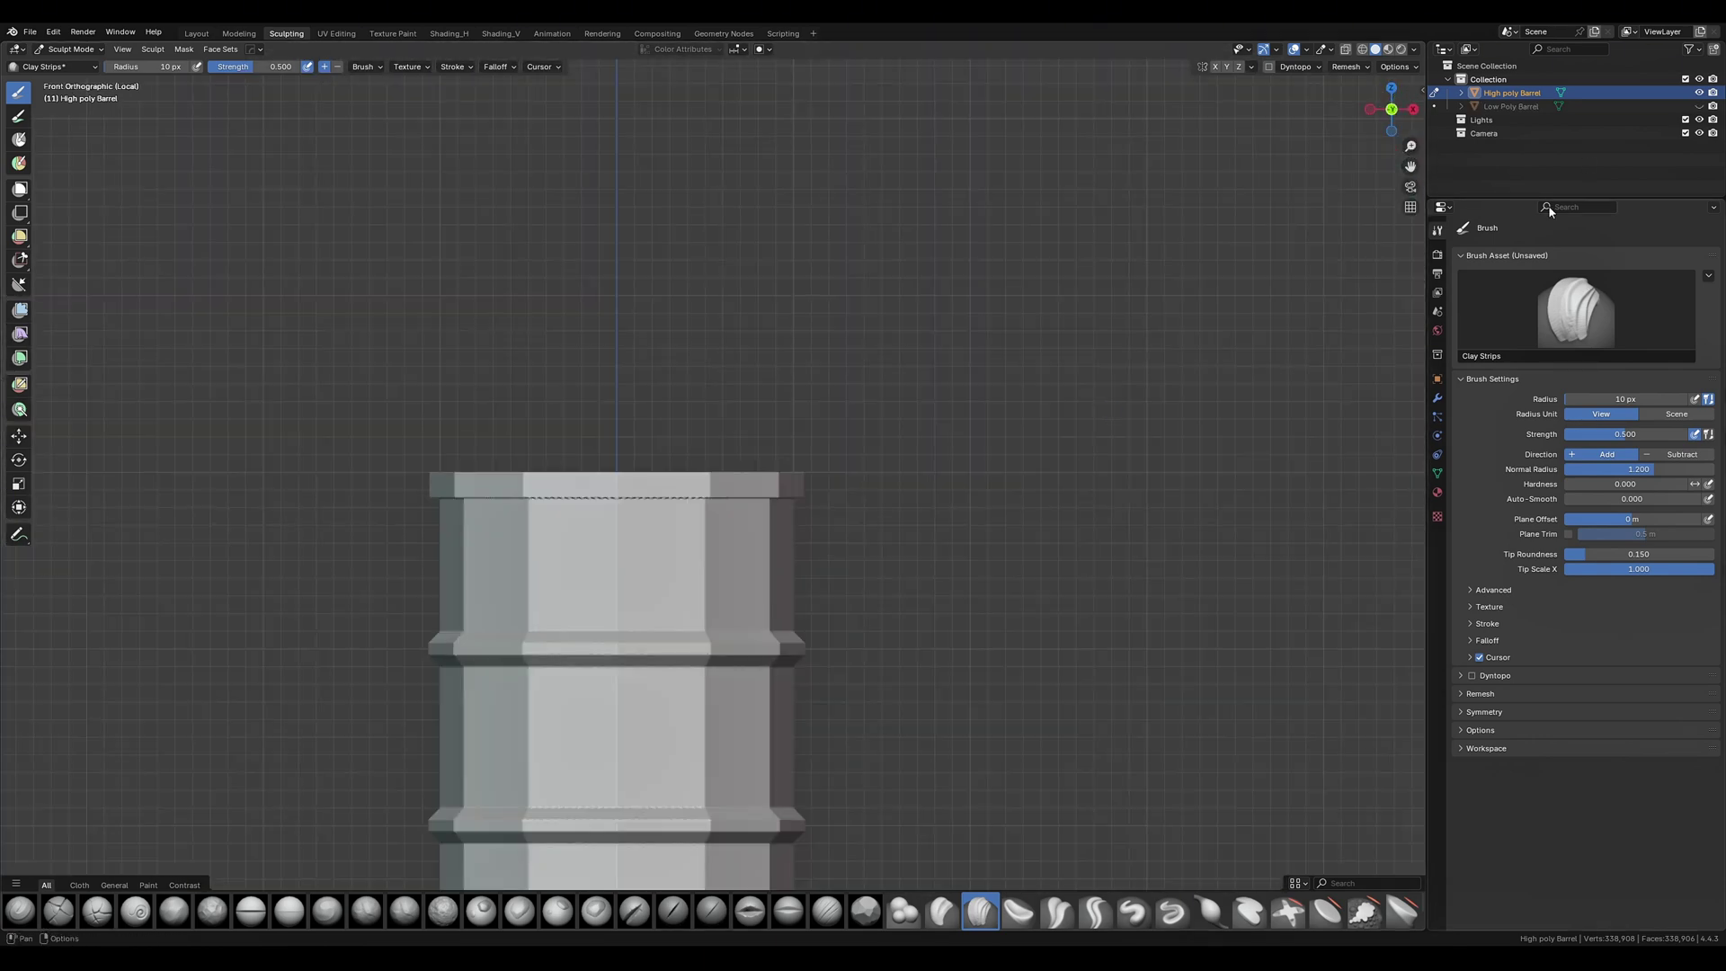
# Sculpt a few small Clay Strips marks on the side panels of the high poly barrel.
pyautogui.scroll(-2, 992, 236)
pyautogui.scroll(2, 629, 469)
pyautogui.moveTo(998, 533); pyautogui.dragTo(827, 543, button='middle')
pyautogui.moveTo(827, 544); pyautogui.dragTo(799, 556)
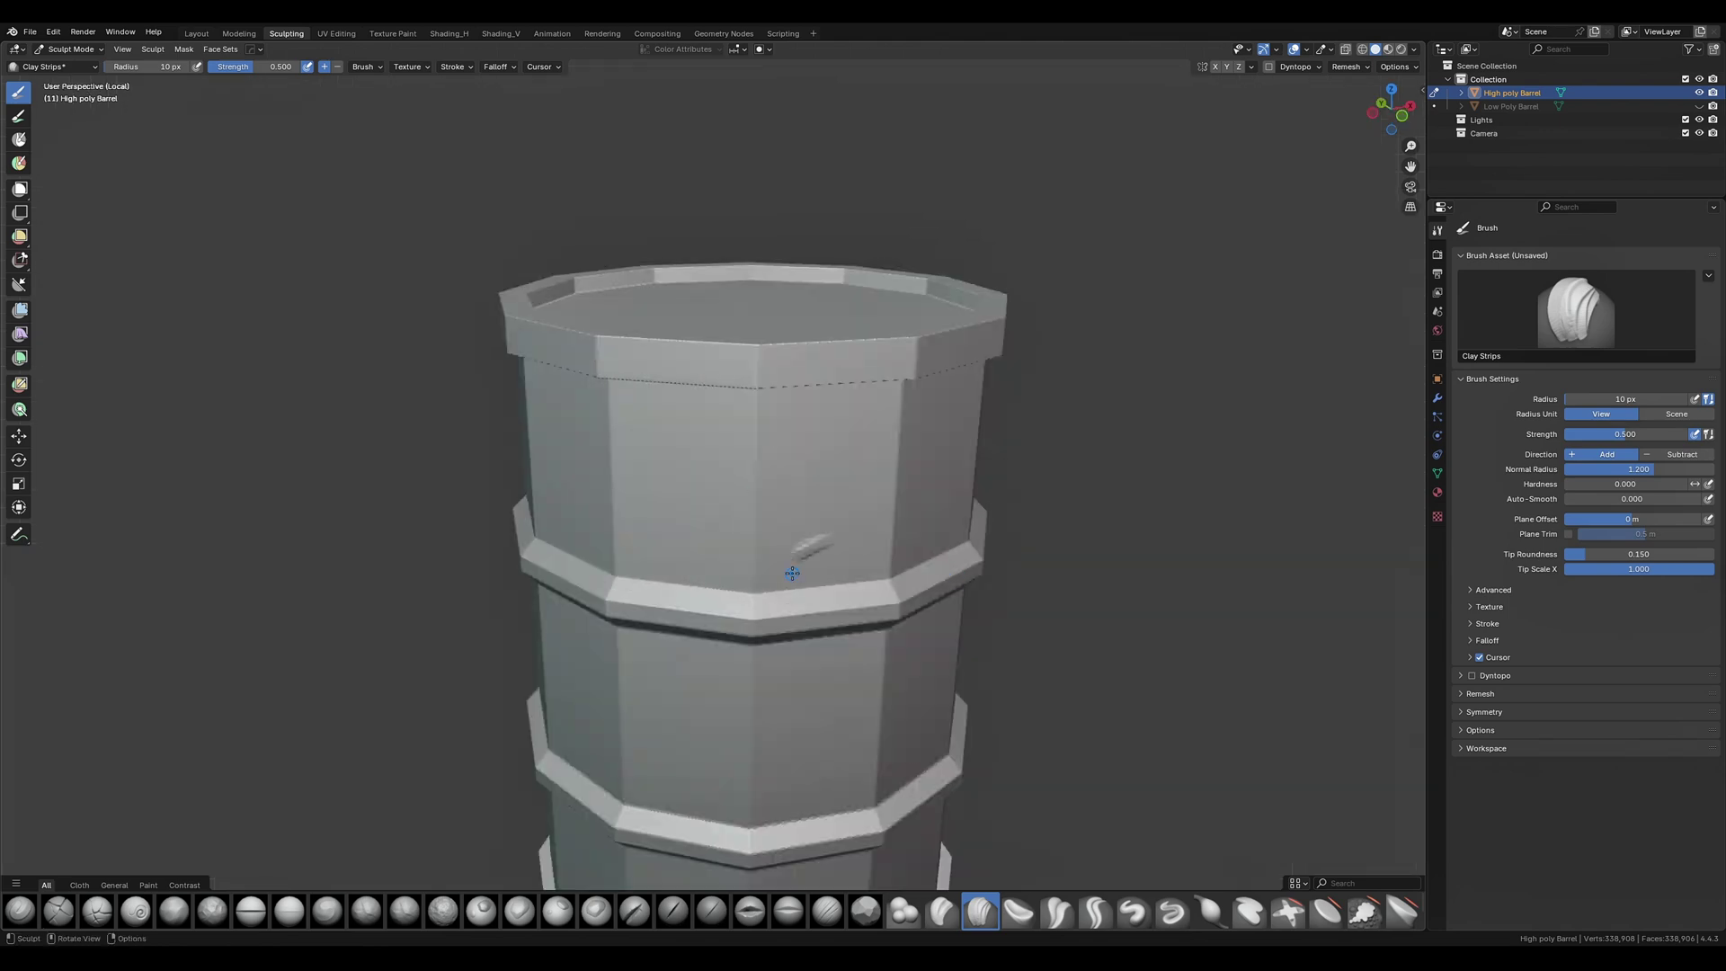
pyautogui.moveTo(662, 465)
pyautogui.mouseDown(button='middle')
pyautogui.moveTo(647, 503)
pyautogui.moveTo(809, 521)
pyautogui.moveTo(863, 468)
pyautogui.mouseUp(button='middle')
pyautogui.press('z')
pyautogui.moveTo(684, 512); pyautogui.dragTo(617, 596)
pyautogui.moveTo(635, 516); pyautogui.dragTo(663, 582)
# Preview the Clay Strips marks in rendered shading and return to solid shading.
pyautogui.press('z')
pyautogui.click(663, 310)
pyautogui.moveTo(746, 279); pyautogui.dragTo(497, 255, button='middle')
pyautogui.press('z')
pyautogui.click(1329, 439)
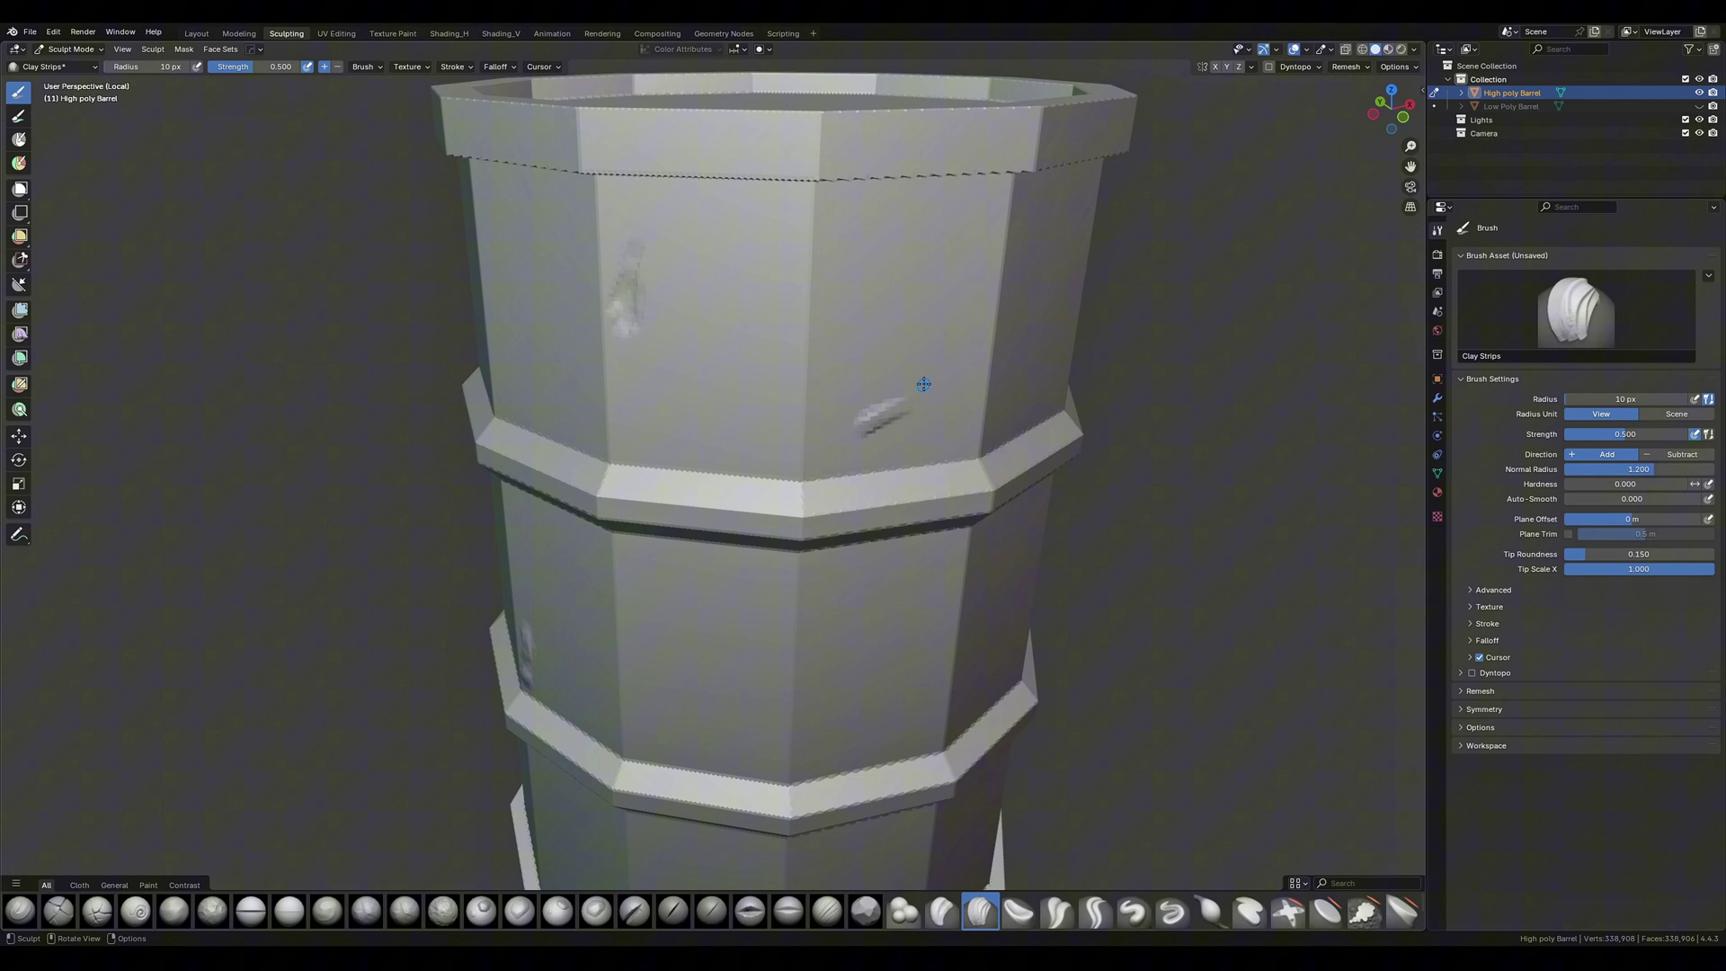
# Carve short Crease Sharp scratches into an upper side panel and the lid, checking them in rendered shading.
pyautogui.click(1096, 911)
pyautogui.moveTo(946, 251); pyautogui.dragTo(892, 293)
pyautogui.moveTo(813, 222)
pyautogui.mouseDown(button='middle')
pyautogui.moveTo(755, 288)
pyautogui.moveTo(885, 360)
pyautogui.mouseUp(button='middle')
pyautogui.moveTo(640, 152); pyautogui.dragTo(574, 241)
pyautogui.moveTo(1072, 366); pyautogui.dragTo(1030, 449)
pyautogui.press('z')
pyautogui.click(1069, 352)
pyautogui.press('z')
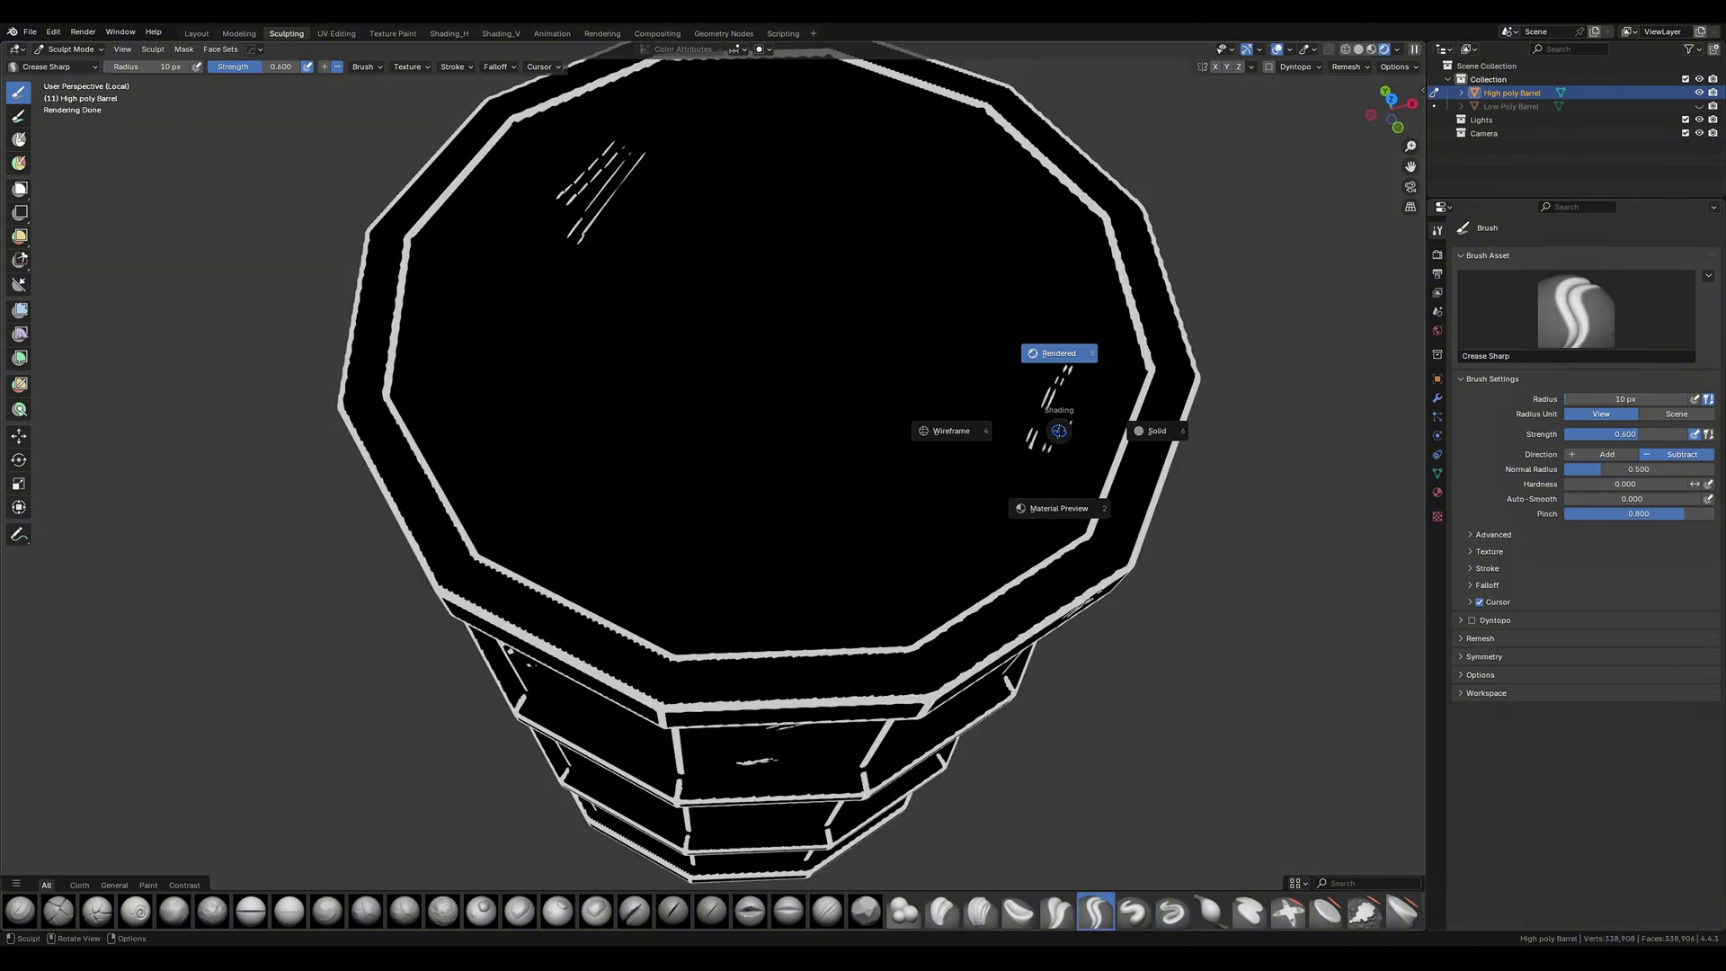
pyautogui.click(1154, 429)
# Carve more Crease Sharp scratches into the barrel's lower side panels and check them in rendered shading.
pyautogui.moveTo(679, 323); pyautogui.dragTo(710, 170, button='middle')
pyautogui.moveTo(764, 576); pyautogui.dragTo(836, 575, button='middle')
pyautogui.moveTo(656, 494); pyautogui.dragTo(629, 550)
pyautogui.moveTo(682, 536); pyautogui.dragTo(719, 629, button='middle')
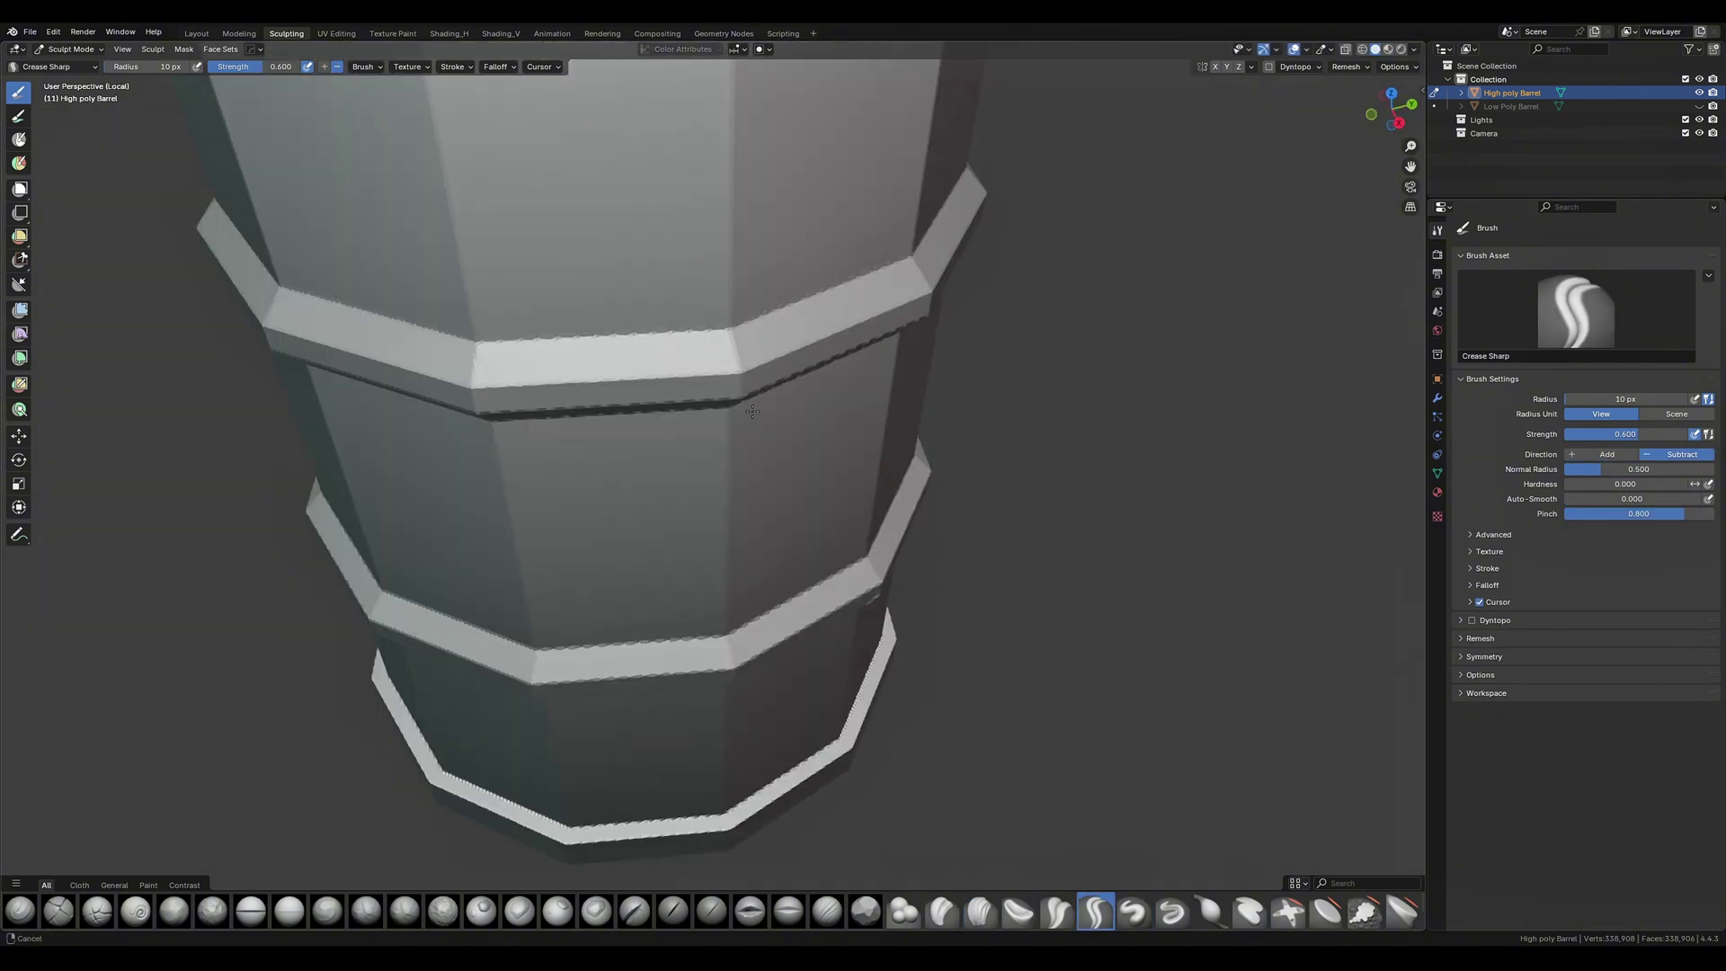
pyautogui.moveTo(926, 267); pyautogui.dragTo(780, 352)
pyautogui.press('z')
pyautogui.click(719, 311)
pyautogui.moveTo(719, 314); pyautogui.dragTo(697, 343, button='middle')
pyautogui.press('z')
pyautogui.click(794, 343)
# Reactivate the Clay Strips brush and display the whole sculpted barrel in rendered shading.
pyautogui.click(980, 912)
pyautogui.moveTo(709, 435); pyautogui.dragTo(746, 522, button='middle')
pyautogui.press('z')
pyautogui.click(728, 378)
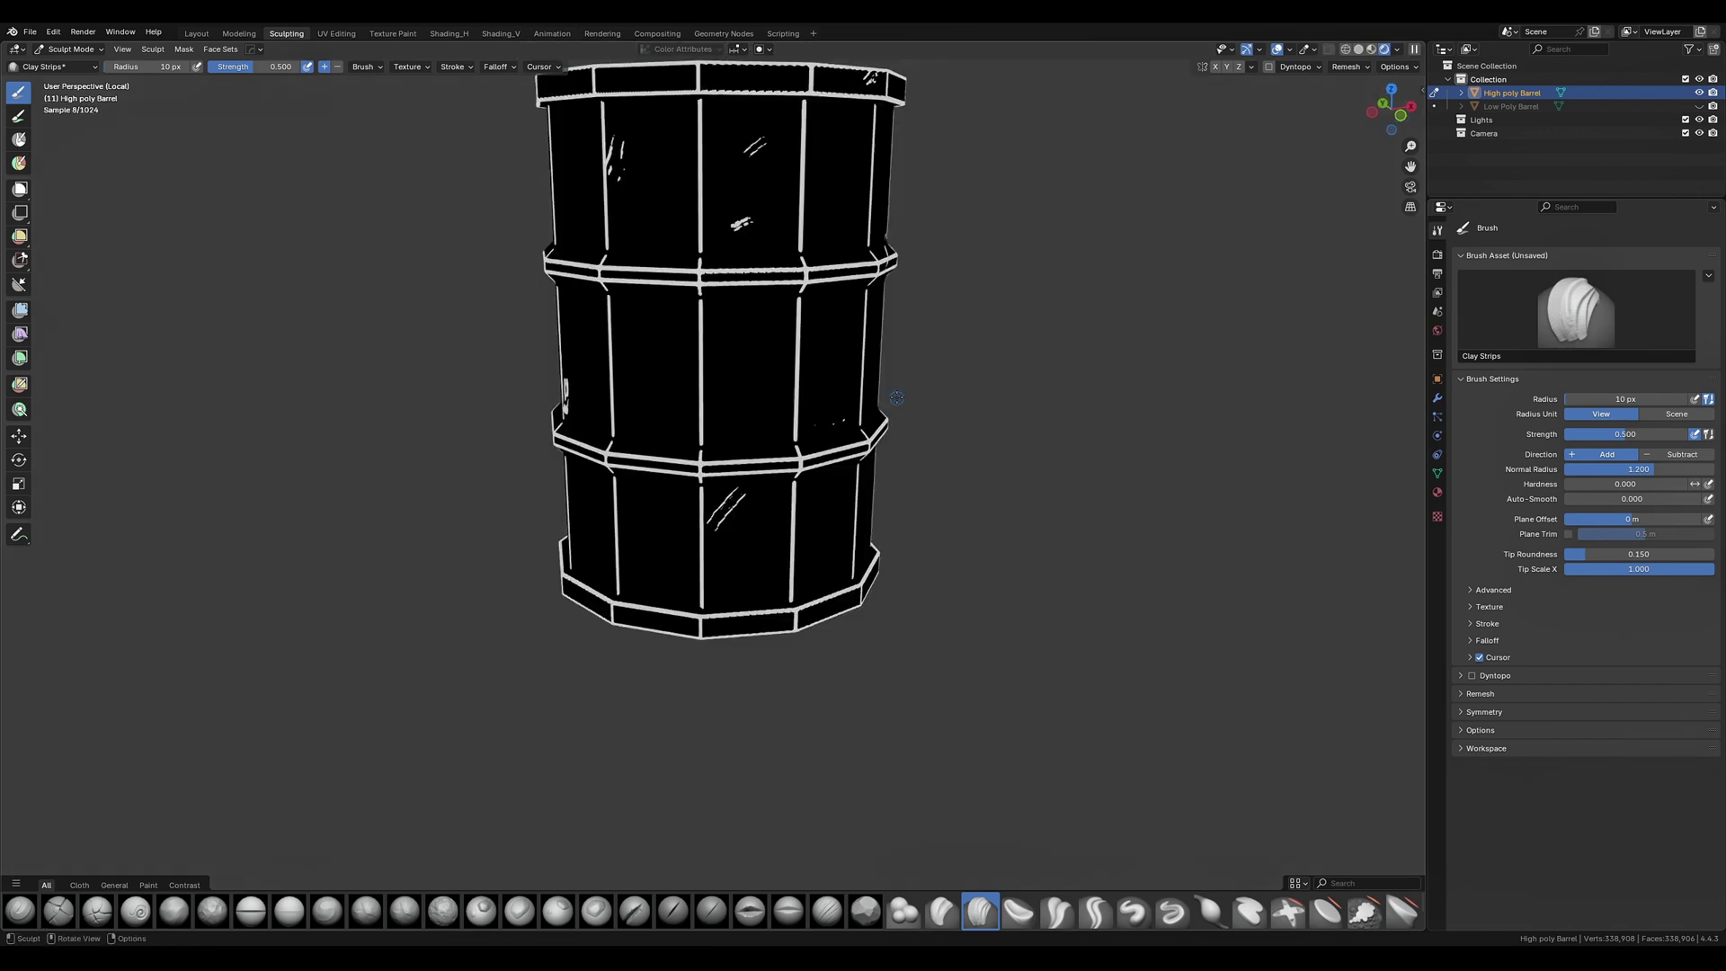
# Activate the Scrape/Fill brush in place of Clay Strips and view the barrel's upper rim, checking it in rendered shading.
pyautogui.moveTo(908, 472); pyautogui.dragTo(845, 468, button='middle')
pyautogui.press('z')
pyautogui.click(942, 467)
pyautogui.click(1095, 911)
pyautogui.click(1365, 911)
pyautogui.press('z')
pyautogui.click(648, 245)
pyautogui.moveTo(647, 252); pyautogui.dragTo(636, 300, button='middle')
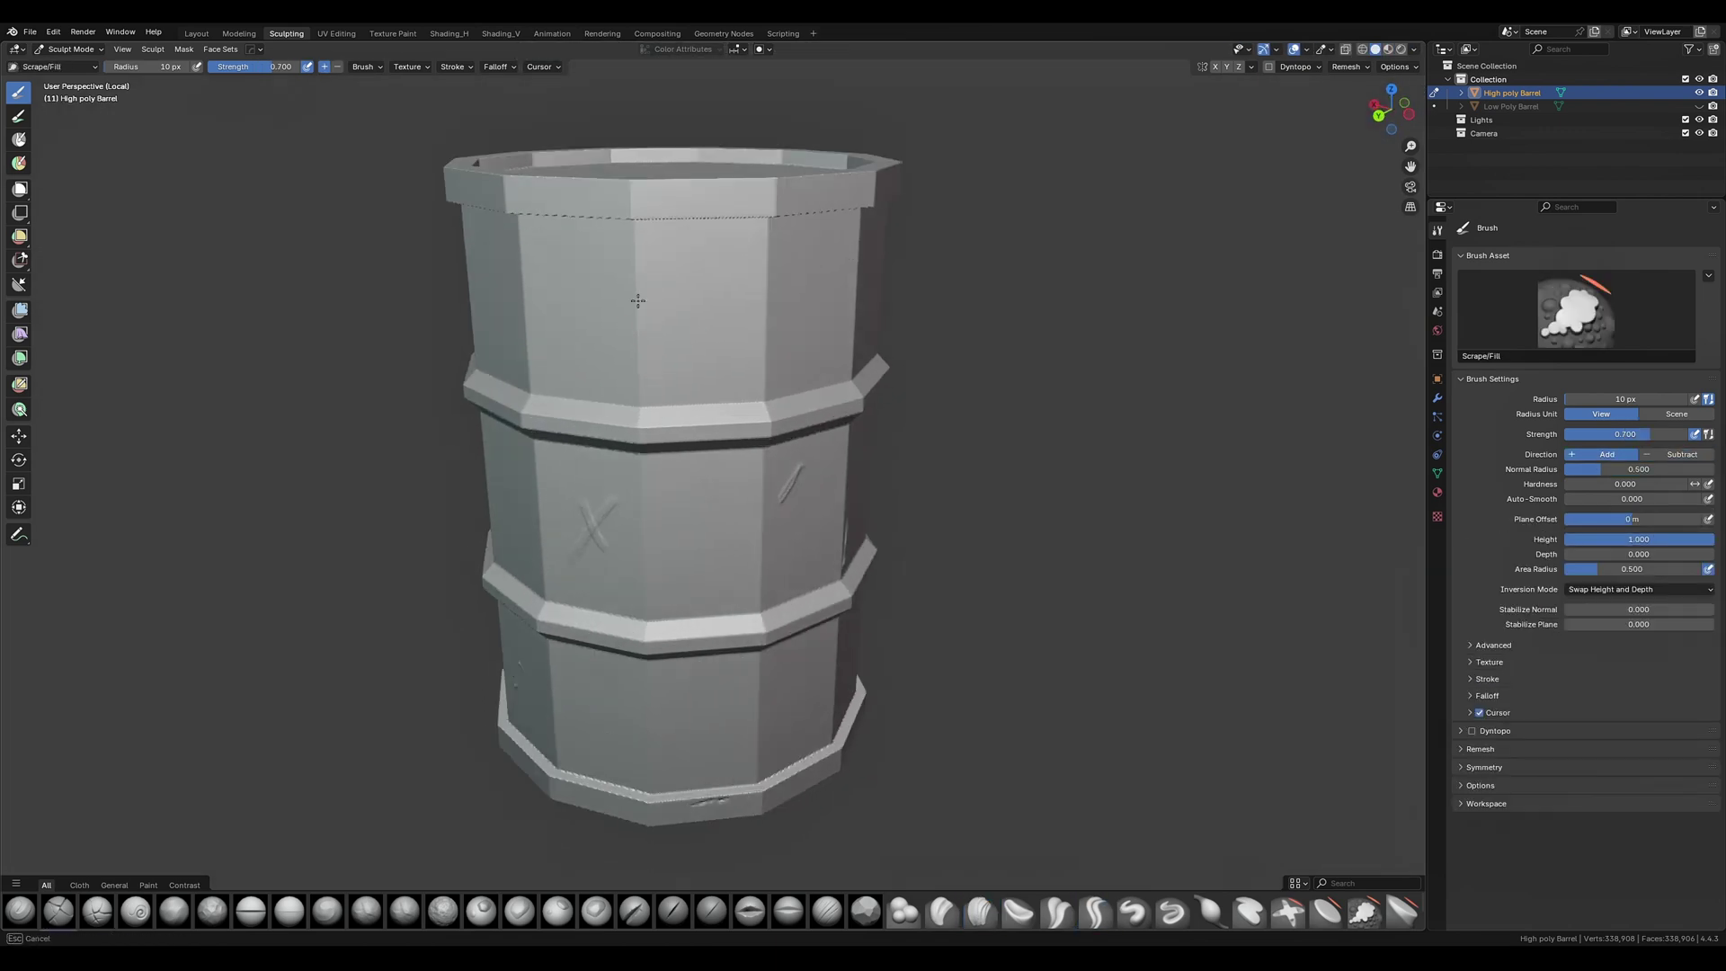
# Check the Scrape/Fill marks from another side of the barrel, comparing rendered and solid shading.
pyautogui.press('z')
pyautogui.click(683, 261)
pyautogui.press('z')
pyautogui.click(805, 346)
pyautogui.press('z')
pyautogui.click(755, 335)
pyautogui.moveTo(805, 346)
pyautogui.mouseDown(button='middle')
pyautogui.moveTo(755, 387)
pyautogui.moveTo(734, 315)
pyautogui.moveTo(746, 404)
pyautogui.moveTo(702, 341)
pyautogui.moveTo(765, 239)
pyautogui.moveTo(828, 269)
pyautogui.moveTo(578, 239)
pyautogui.moveTo(441, 351)
pyautogui.mouseUp(button='middle')
pyautogui.press('z')
pyautogui.click(926, 454)
# Resize the brush for close-up work and smooth a small spot on the barrel, comparing it in rendered and solid shading.
pyautogui.scroll(5, 820, 416)
pyautogui.press('f')
pyautogui.scroll(3, 719, 306)
pyautogui.press('z')
pyautogui.click(828, 215)
pyautogui.press('z')
pyautogui.click(890, 224)
pyautogui.moveTo(436, 342)
pyautogui.keyDown('shift'); pyautogui.mouseDown()
pyautogui.moveTo(430, 318)
pyautogui.moveTo(433, 331)
pyautogui.mouseUp(); pyautogui.keyUp('shift')
pyautogui.moveTo(433, 331)
pyautogui.mouseDown(button='middle')
pyautogui.moveTo(605, 620)
pyautogui.moveTo(782, 470)
pyautogui.moveTo(608, 520)
pyautogui.moveTo(798, 490)
pyautogui.mouseUp(button='middle')
# Smooth another spot on the barrel's side and preview the outline effect on it.
pyautogui.press('z')
pyautogui.click(866, 443)
pyautogui.keyDown('shift'); pyautogui.moveTo(798, 490); pyautogui.dragTo(798, 531); pyautogui.keyUp('shift')
pyautogui.moveTo(798, 504); pyautogui.dragTo(713, 347, button='middle')
pyautogui.press('z')
pyautogui.click(713, 297)
pyautogui.scroll(-2, 701, 315)
# Carve two long curved Crease Sharp grooves into one face of the cube at a 29 px radius and check the shading.
pyautogui.moveTo(620, 382)
pyautogui.mouseDown(button='middle')
pyautogui.moveTo(539, 476)
pyautogui.moveTo(658, 411)
pyautogui.mouseUp(button='middle')
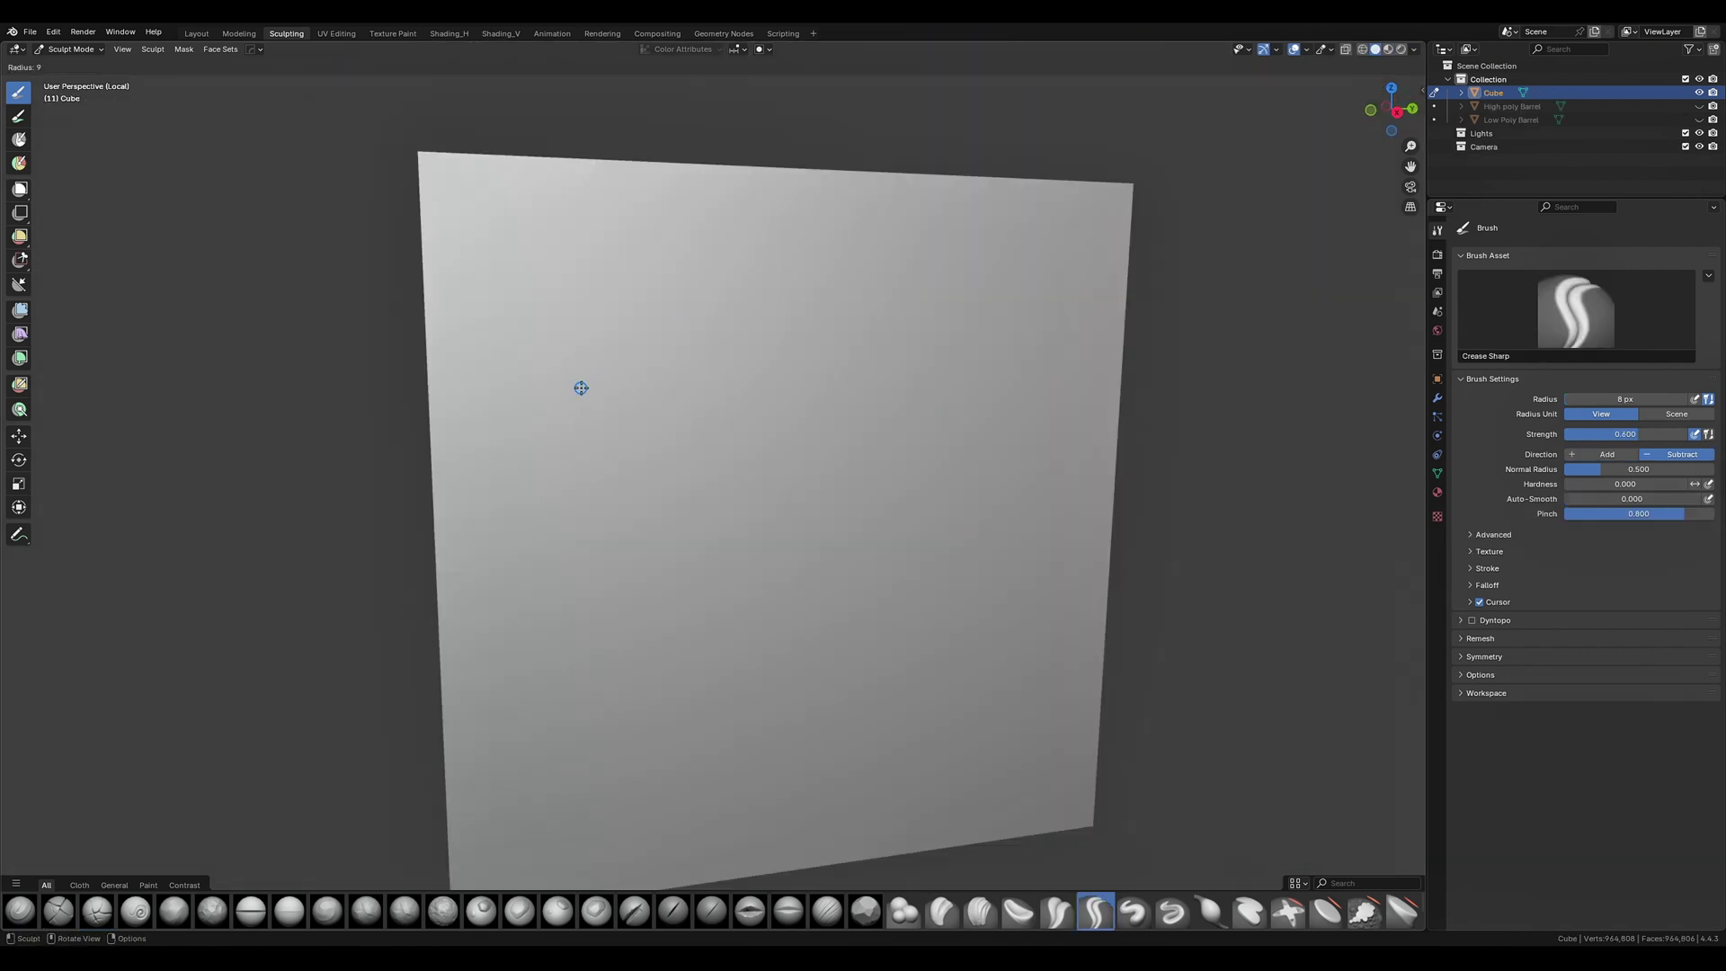
pyautogui.moveTo(578, 390)
pyautogui.mouseDown()
pyautogui.moveTo(886, 309)
pyautogui.moveTo(578, 590)
pyautogui.mouseUp()
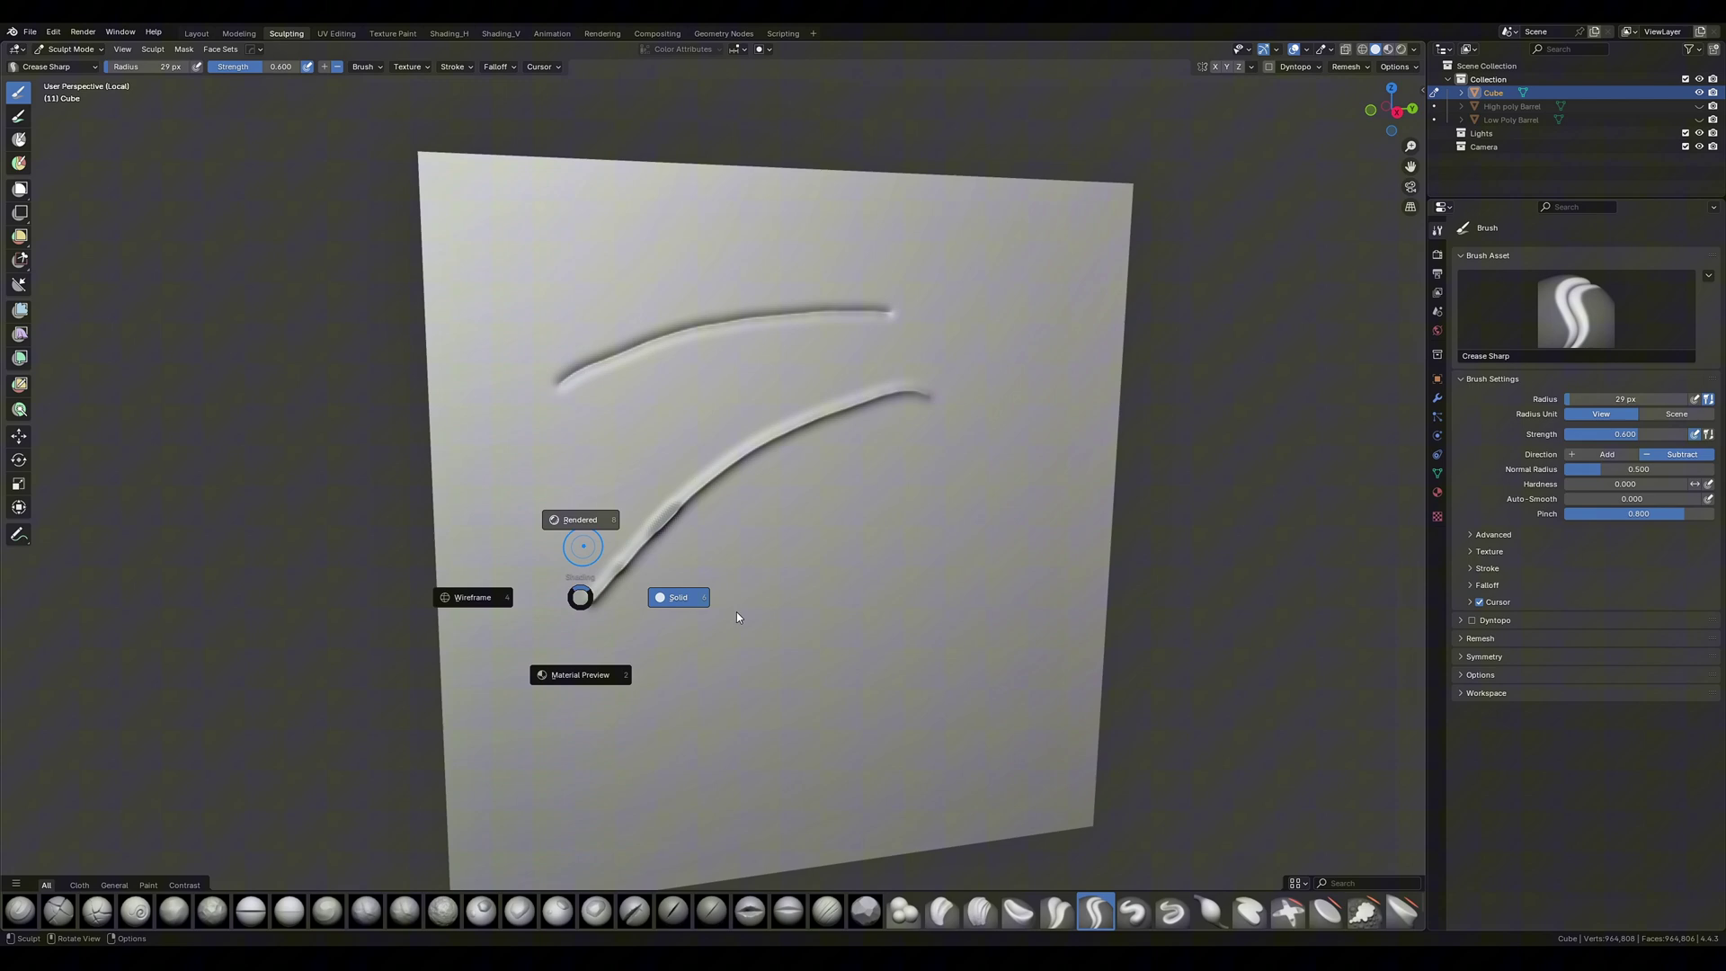
pyautogui.moveTo(796, 616); pyautogui.dragTo(774, 627, button='middle')
pyautogui.press('z')
pyautogui.click(834, 620)
# Sculpt two diagonal Clay Strips marks below the grooves on the cube's face and preview them in rendered shading.
pyautogui.press('c')
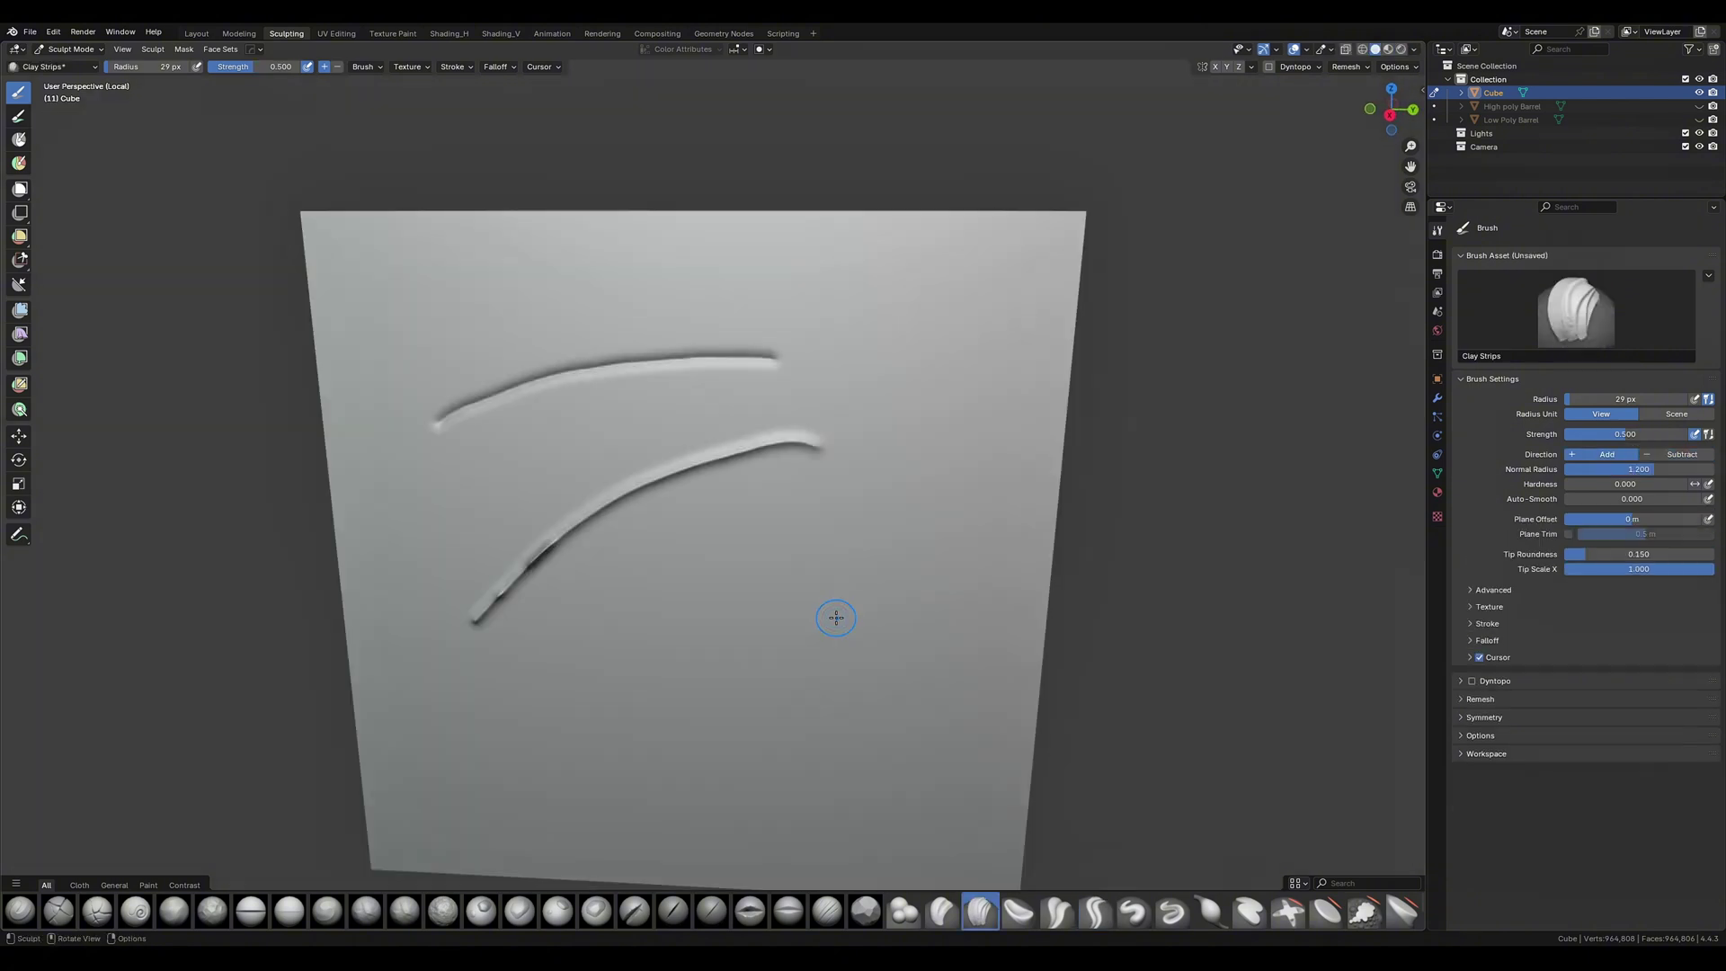
pyautogui.moveTo(859, 523); pyautogui.dragTo(692, 725)
pyautogui.moveTo(826, 756); pyautogui.dragTo(960, 595)
pyautogui.moveTo(961, 595); pyautogui.dragTo(803, 778)
pyautogui.moveTo(693, 728); pyautogui.dragTo(858, 526)
pyautogui.moveTo(940, 513)
pyautogui.mouseDown(button='middle')
pyautogui.moveTo(909, 498)
pyautogui.moveTo(1002, 493)
pyautogui.mouseUp(button='middle')
pyautogui.press('z')
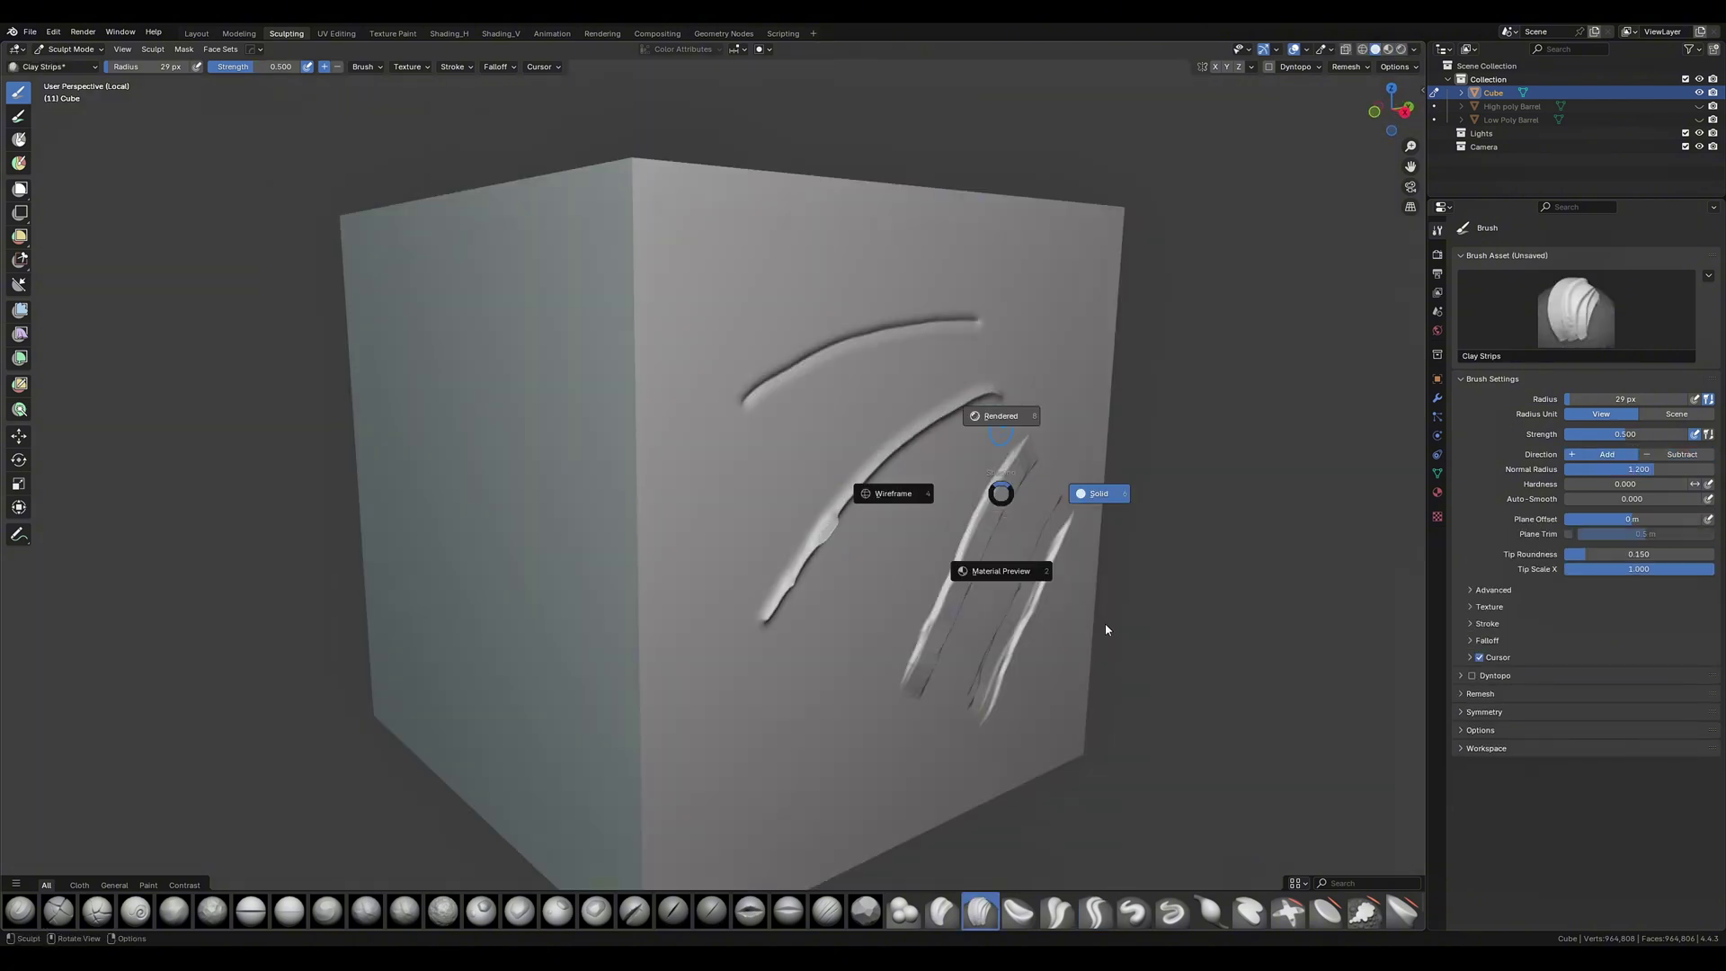
pyautogui.click(1002, 419)
# Scrape the cube's upper edge with the Scrape/Fill brush, previewing it in rendered shading and returning to solid shading.
pyautogui.moveTo(1103, 623)
pyautogui.mouseDown(button='middle')
pyautogui.moveTo(1054, 581)
pyautogui.moveTo(890, 606)
pyautogui.moveTo(1016, 710)
pyautogui.mouseUp(button='middle')
pyautogui.press('z')
pyautogui.click(986, 605)
pyautogui.hotkey('shift', 't')
pyautogui.moveTo(937, 445)
pyautogui.mouseDown()
pyautogui.moveTo(820, 481)
pyautogui.moveTo(998, 443)
pyautogui.mouseUp()
pyautogui.press('z')
pyautogui.press('8')
pyautogui.press('z')
pyautogui.press('6')
# Smooth the cube's upper corner with the Smooth brush at a 52 px radius and view it in rendered shading.
pyautogui.moveTo(1046, 517); pyautogui.dragTo(980, 513, button='middle')
pyautogui.press('z')
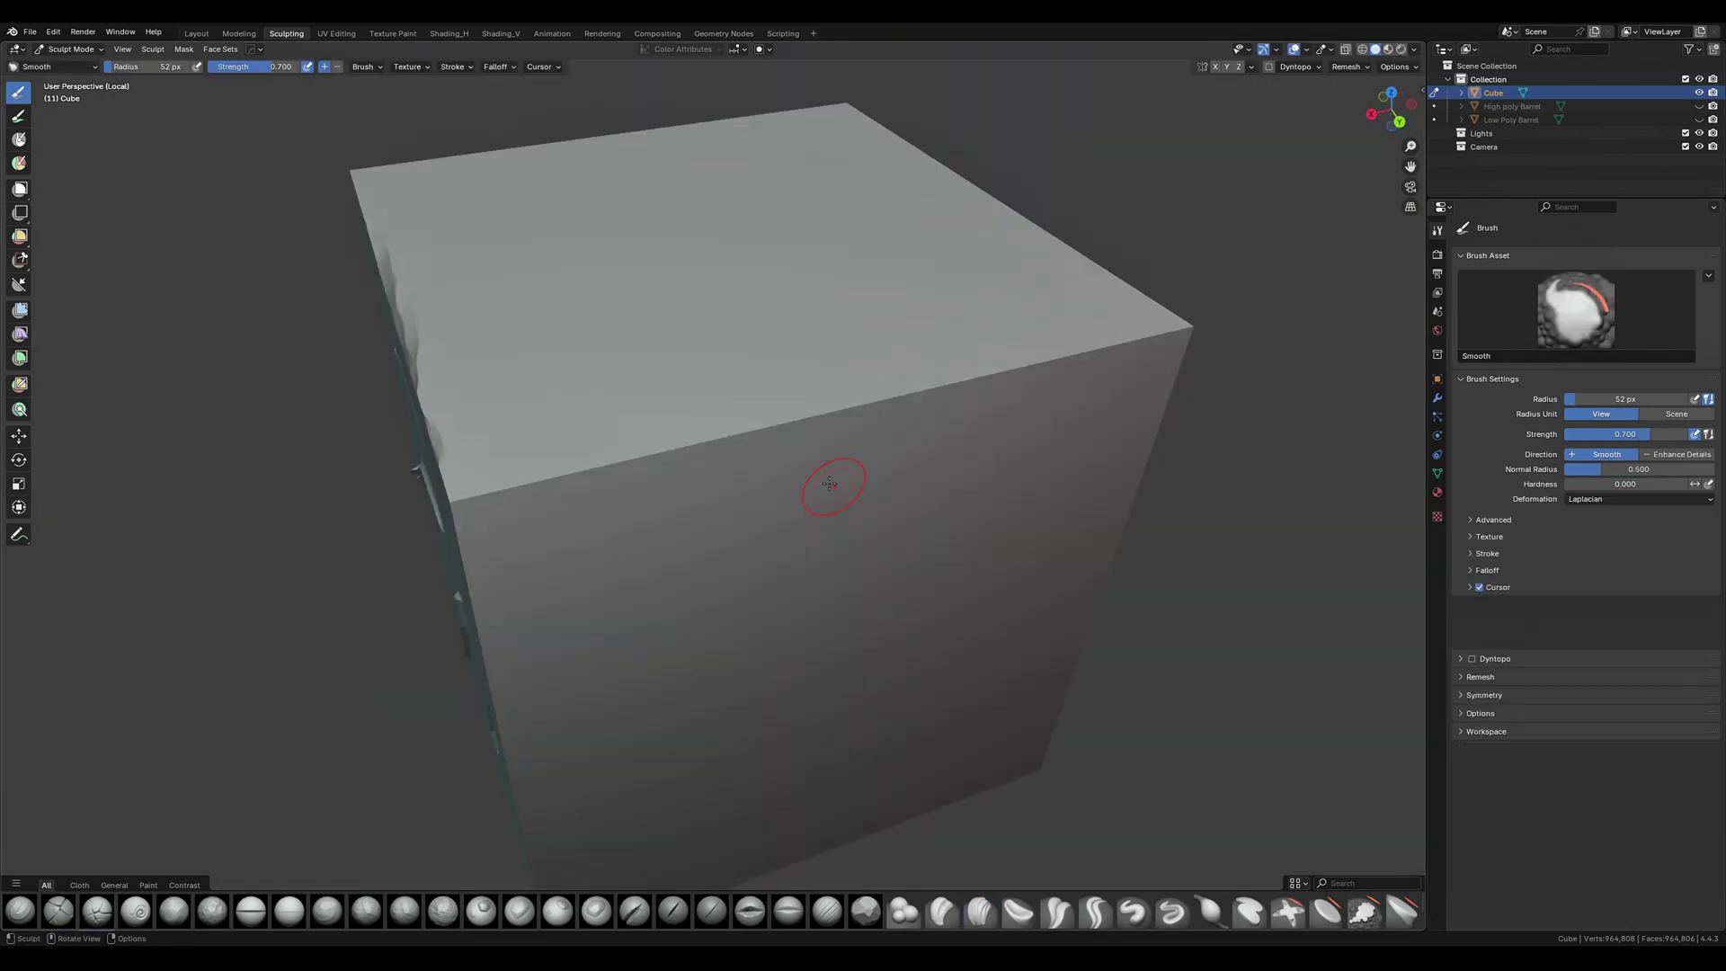
pyautogui.moveTo(829, 484); pyautogui.dragTo(678, 536, button='middle')
pyautogui.press('z')
pyautogui.press('8')
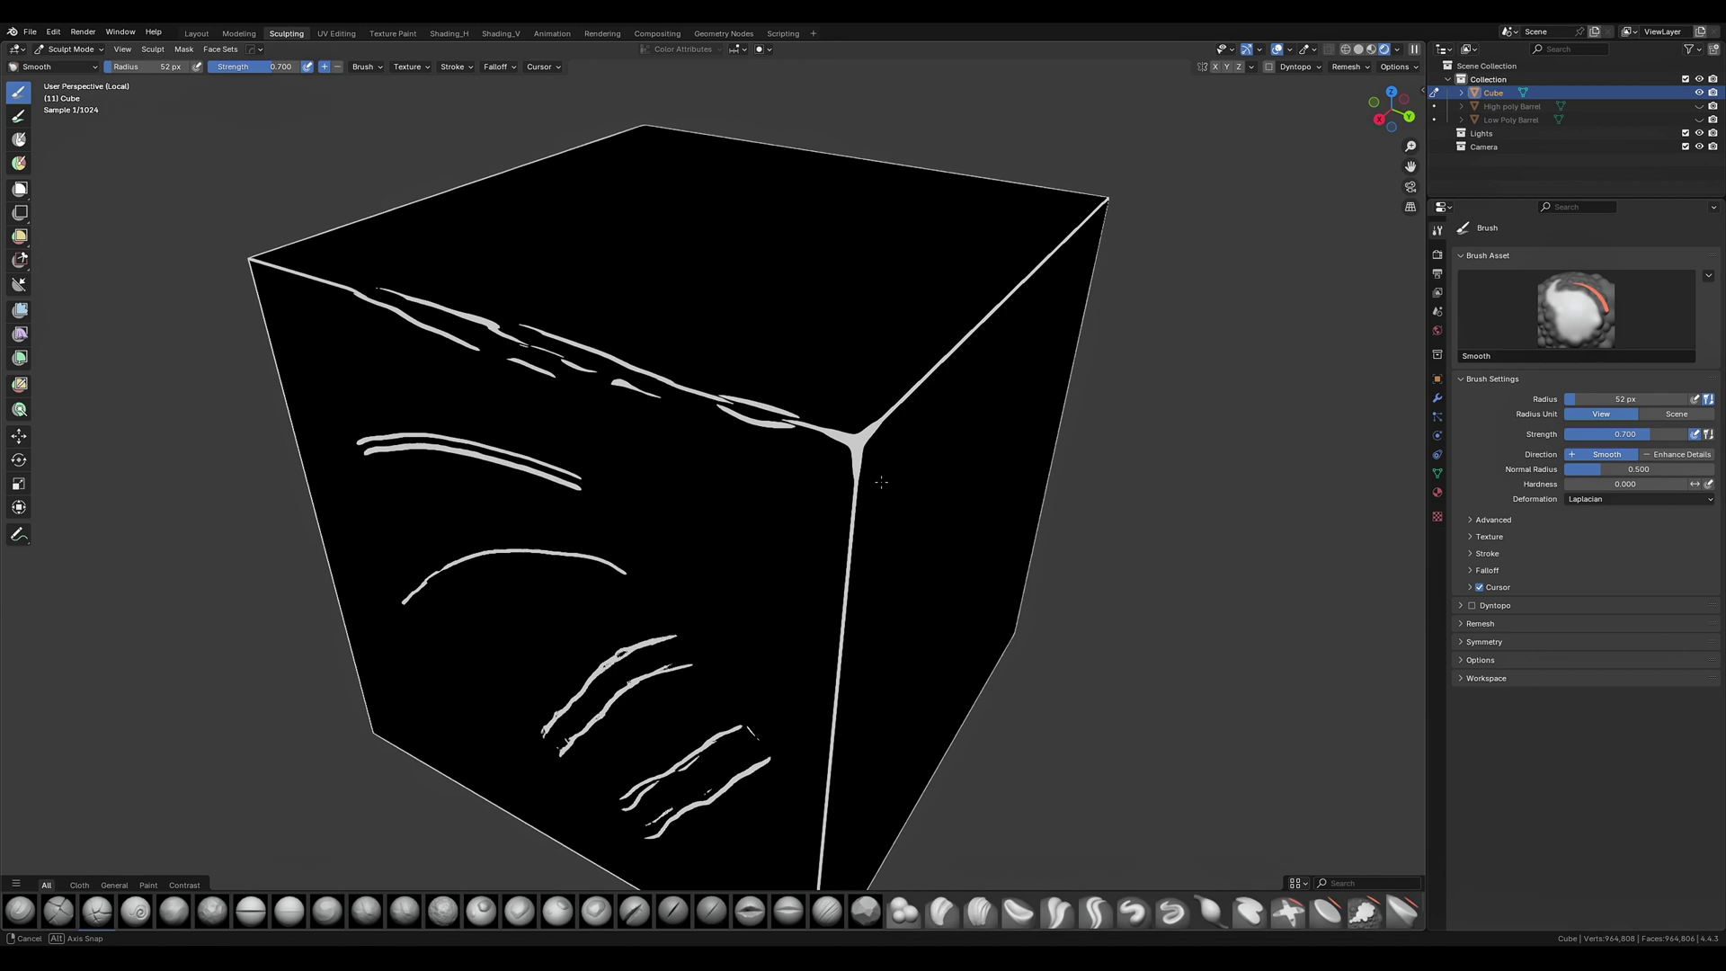
pyautogui.moveTo(875, 481)
pyautogui.mouseDown(button='middle')
pyautogui.moveTo(950, 455)
pyautogui.moveTo(1028, 482)
pyautogui.mouseUp(button='middle')
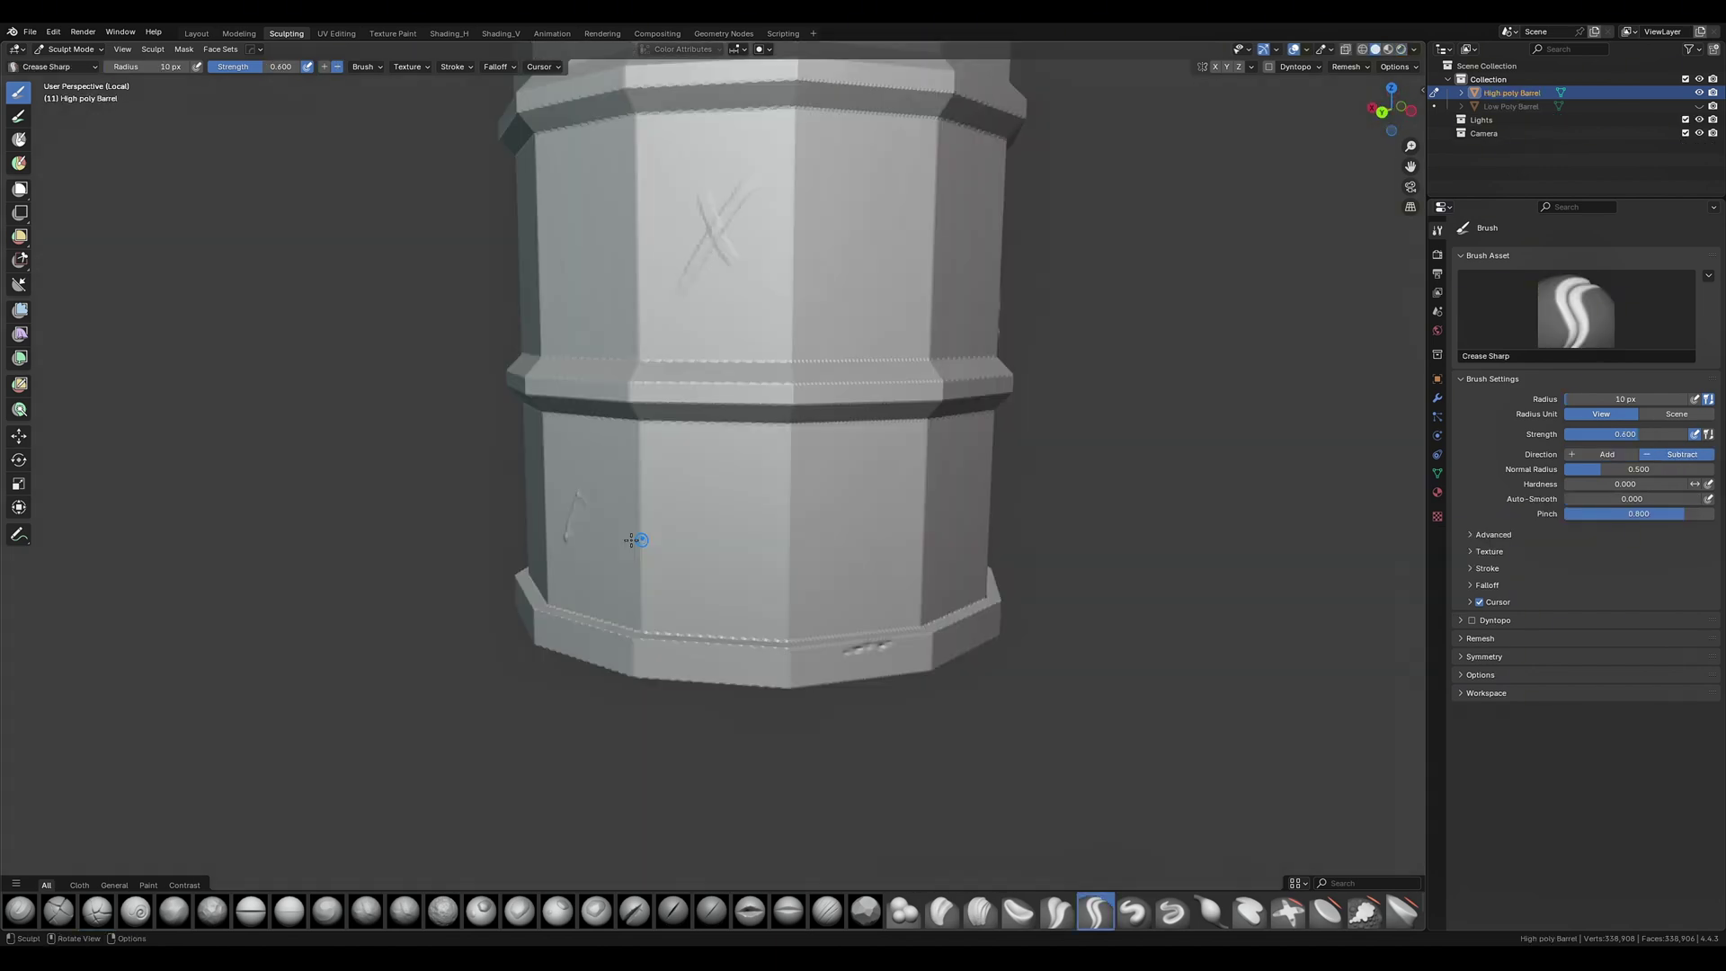
# Add another short scratch to the barrel's side, check it in rendered shading, and activate the Clay Strips brush in solid shading.
pyautogui.press('z')
pyautogui.press('8')
pyautogui.press('z')
pyautogui.press('6')
pyautogui.moveTo(708, 346)
pyautogui.mouseDown(button='middle')
pyautogui.moveTo(731, 378)
pyautogui.moveTo(620, 351)
pyautogui.mouseUp(button='middle')
pyautogui.moveTo(620, 351); pyautogui.dragTo(549, 382)
pyautogui.press('z')
pyautogui.press('8')
pyautogui.moveTo(467, 359)
pyautogui.mouseDown(button='middle')
pyautogui.moveTo(709, 332)
pyautogui.moveTo(657, 430)
pyautogui.mouseUp(button='middle')
pyautogui.press('z')
pyautogui.press('6')
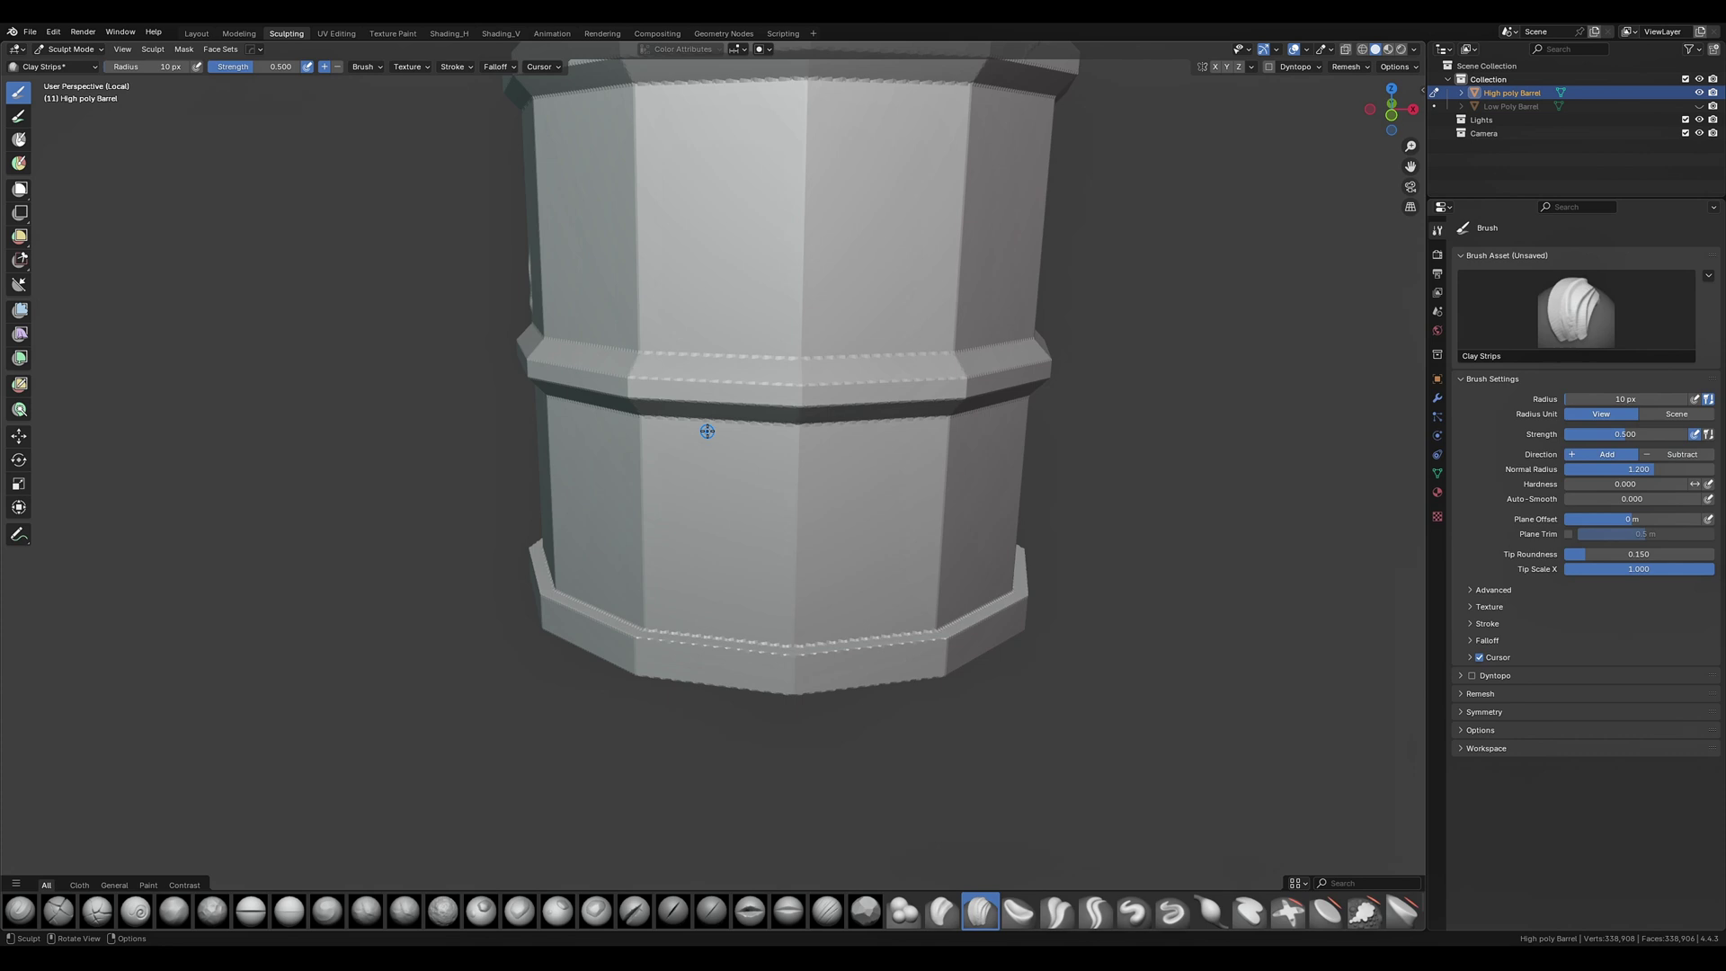
pyautogui.scroll(2, 704, 431)
pyautogui.moveTo(705, 431); pyautogui.dragTo(808, 432, button='middle')
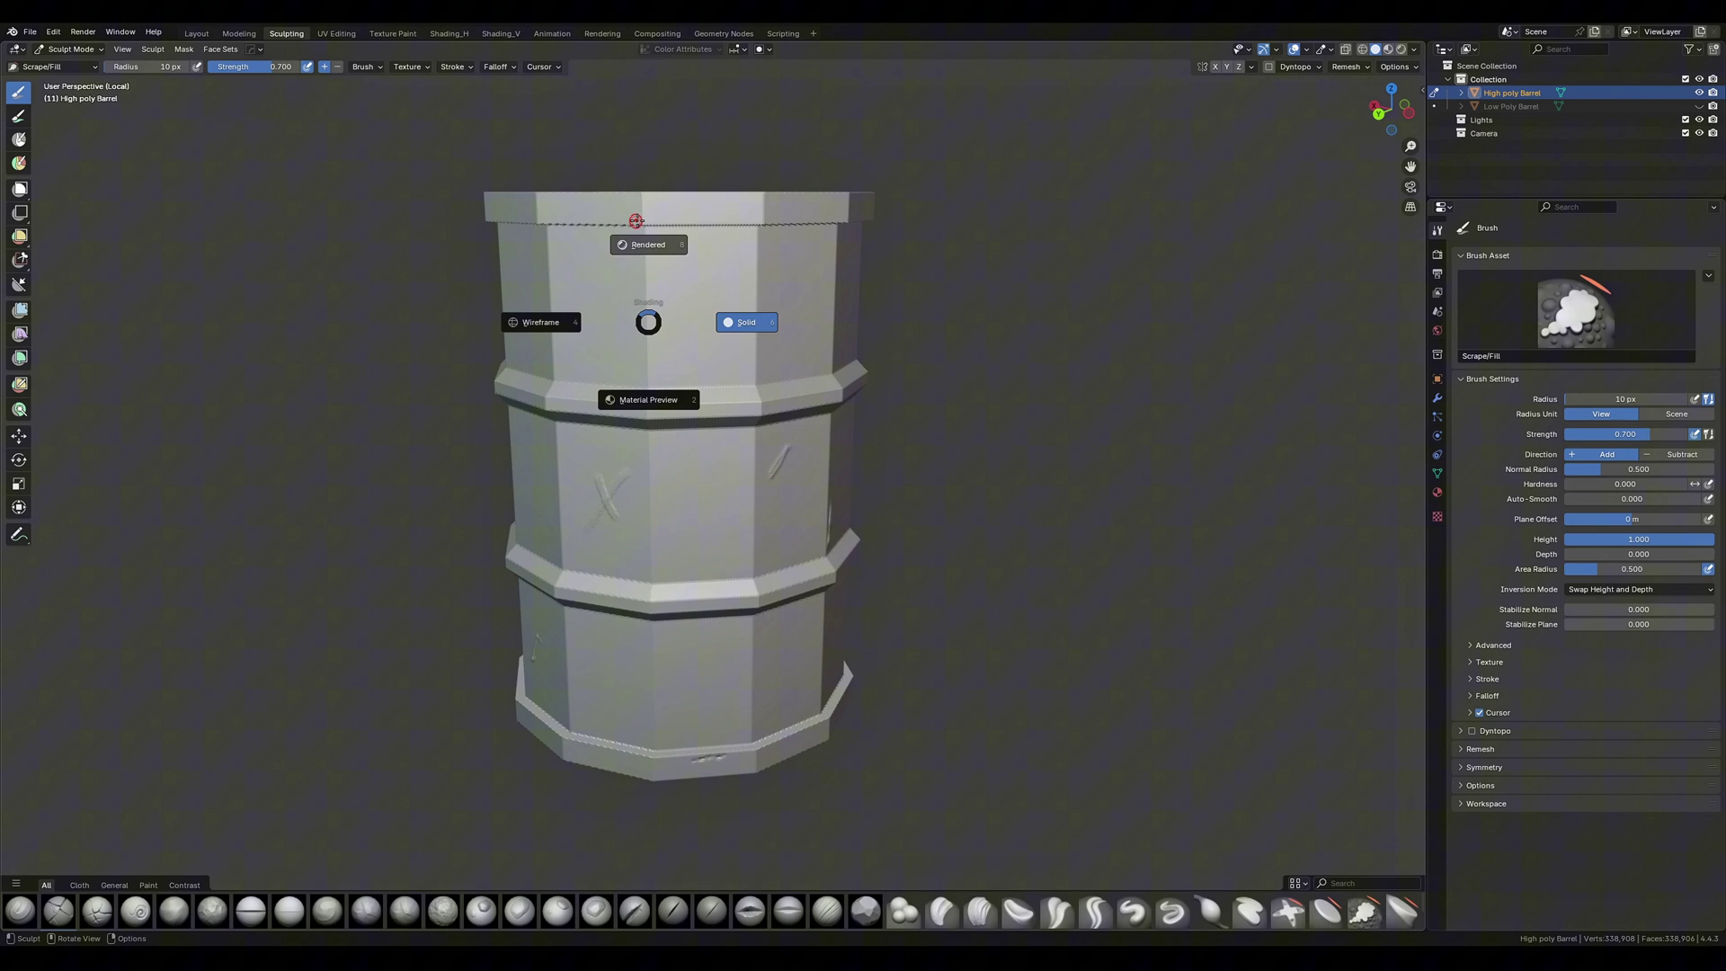
# Scrape the barrel's lid near its two scratches with the Scrape/Fill brush at a 23 px radius.
pyautogui.click(635, 222)
pyautogui.moveTo(636, 222)
pyautogui.mouseDown(button='middle')
pyautogui.moveTo(644, 343)
pyautogui.moveTo(627, 313)
pyautogui.mouseUp(button='middle')
pyautogui.scroll(1, 626, 313)
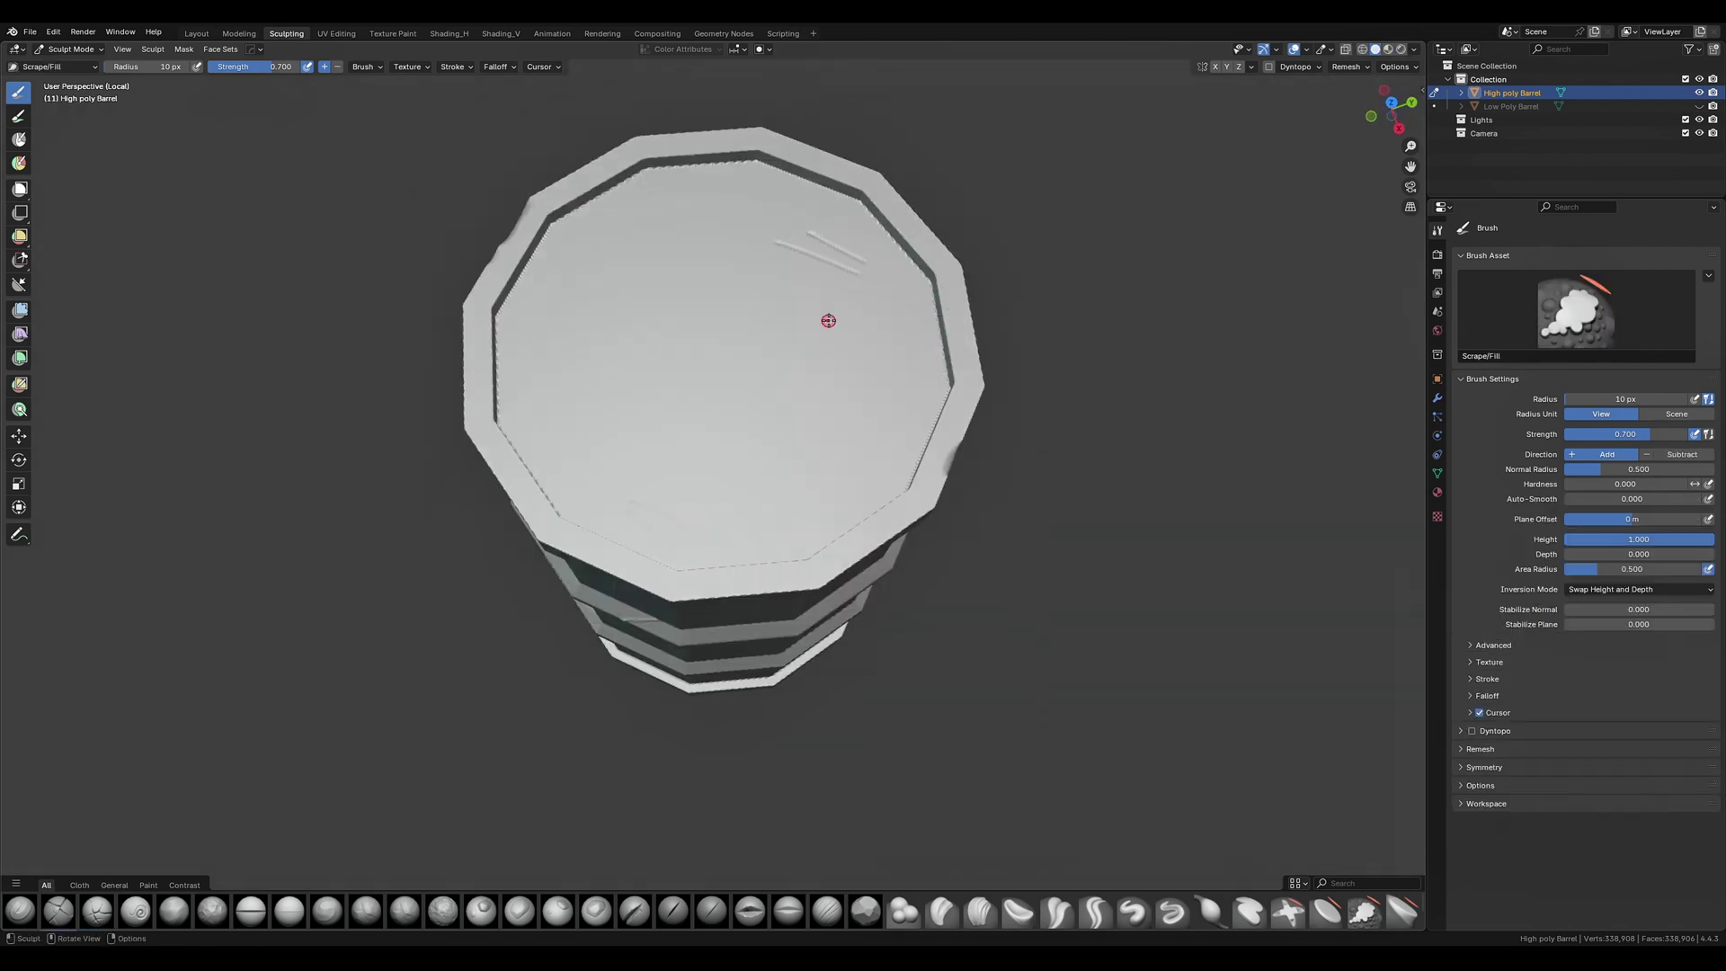
pyautogui.keyDown('shift'); pyautogui.moveTo(829, 321); pyautogui.dragTo(785, 319, button='middle'); pyautogui.keyUp('shift')
pyautogui.scroll(4, 785, 319)
pyautogui.moveTo(703, 329); pyautogui.dragTo(759, 320)
pyautogui.moveTo(759, 393); pyautogui.dragTo(759, 177, button='middle')
pyautogui.scroll(4, 758, 177)
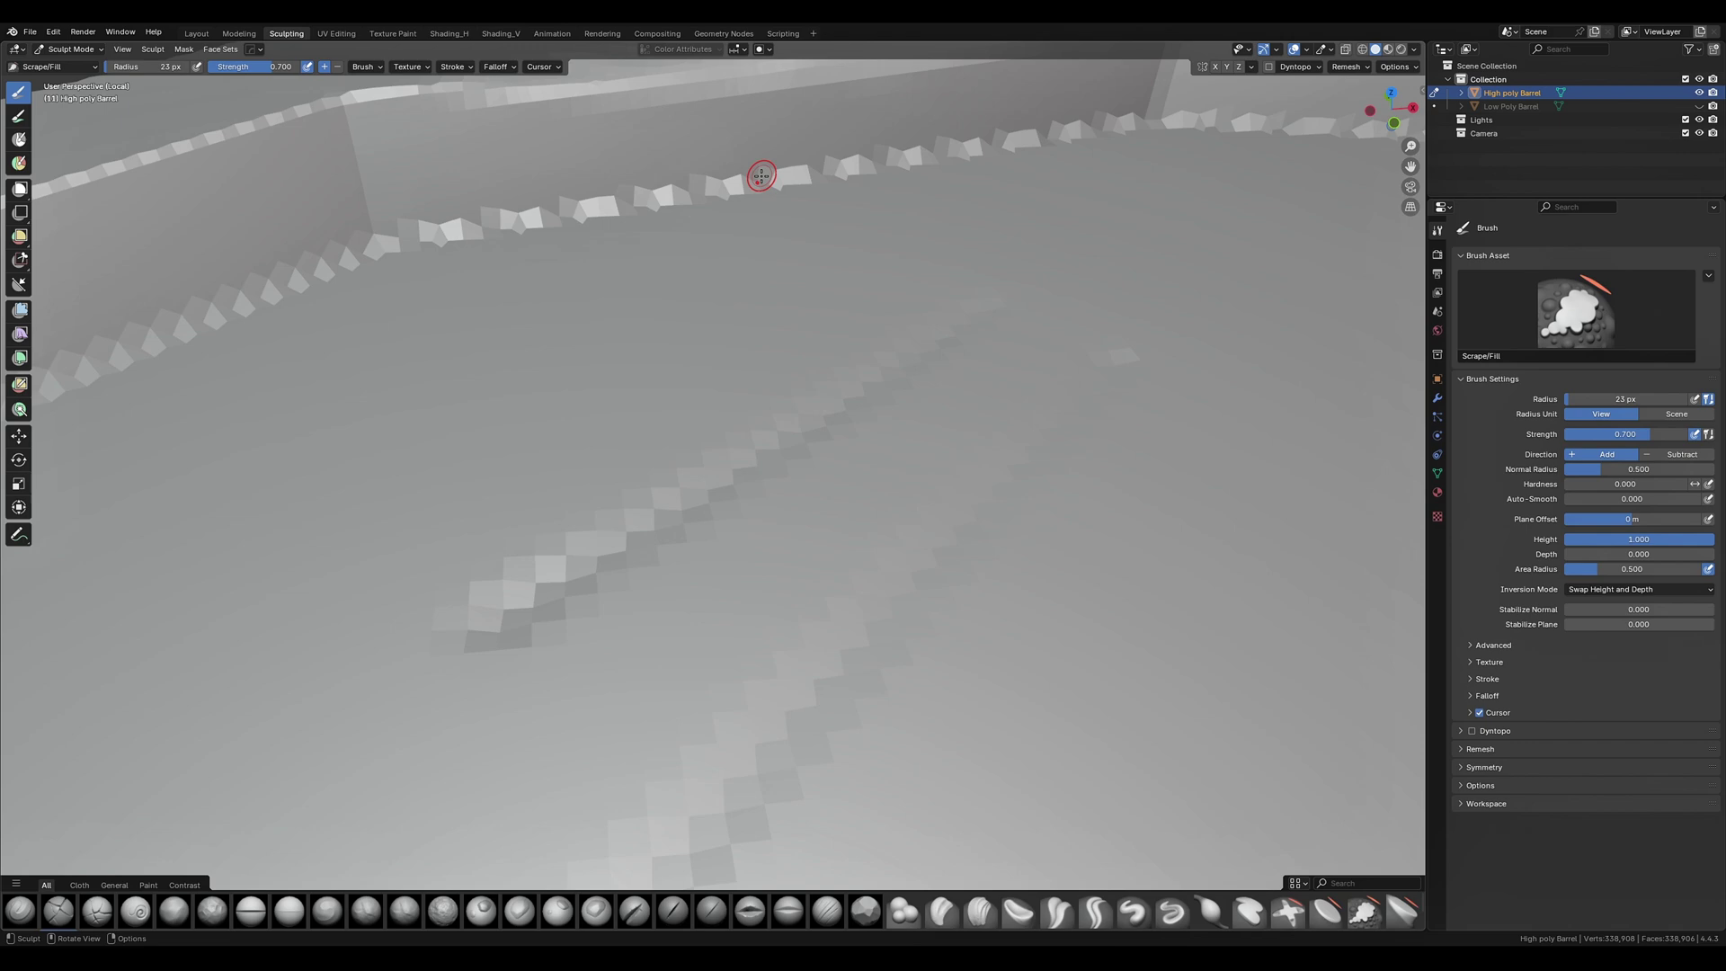
pyautogui.scroll(-4, 759, 177)
pyautogui.moveTo(791, 353); pyautogui.dragTo(725, 362)
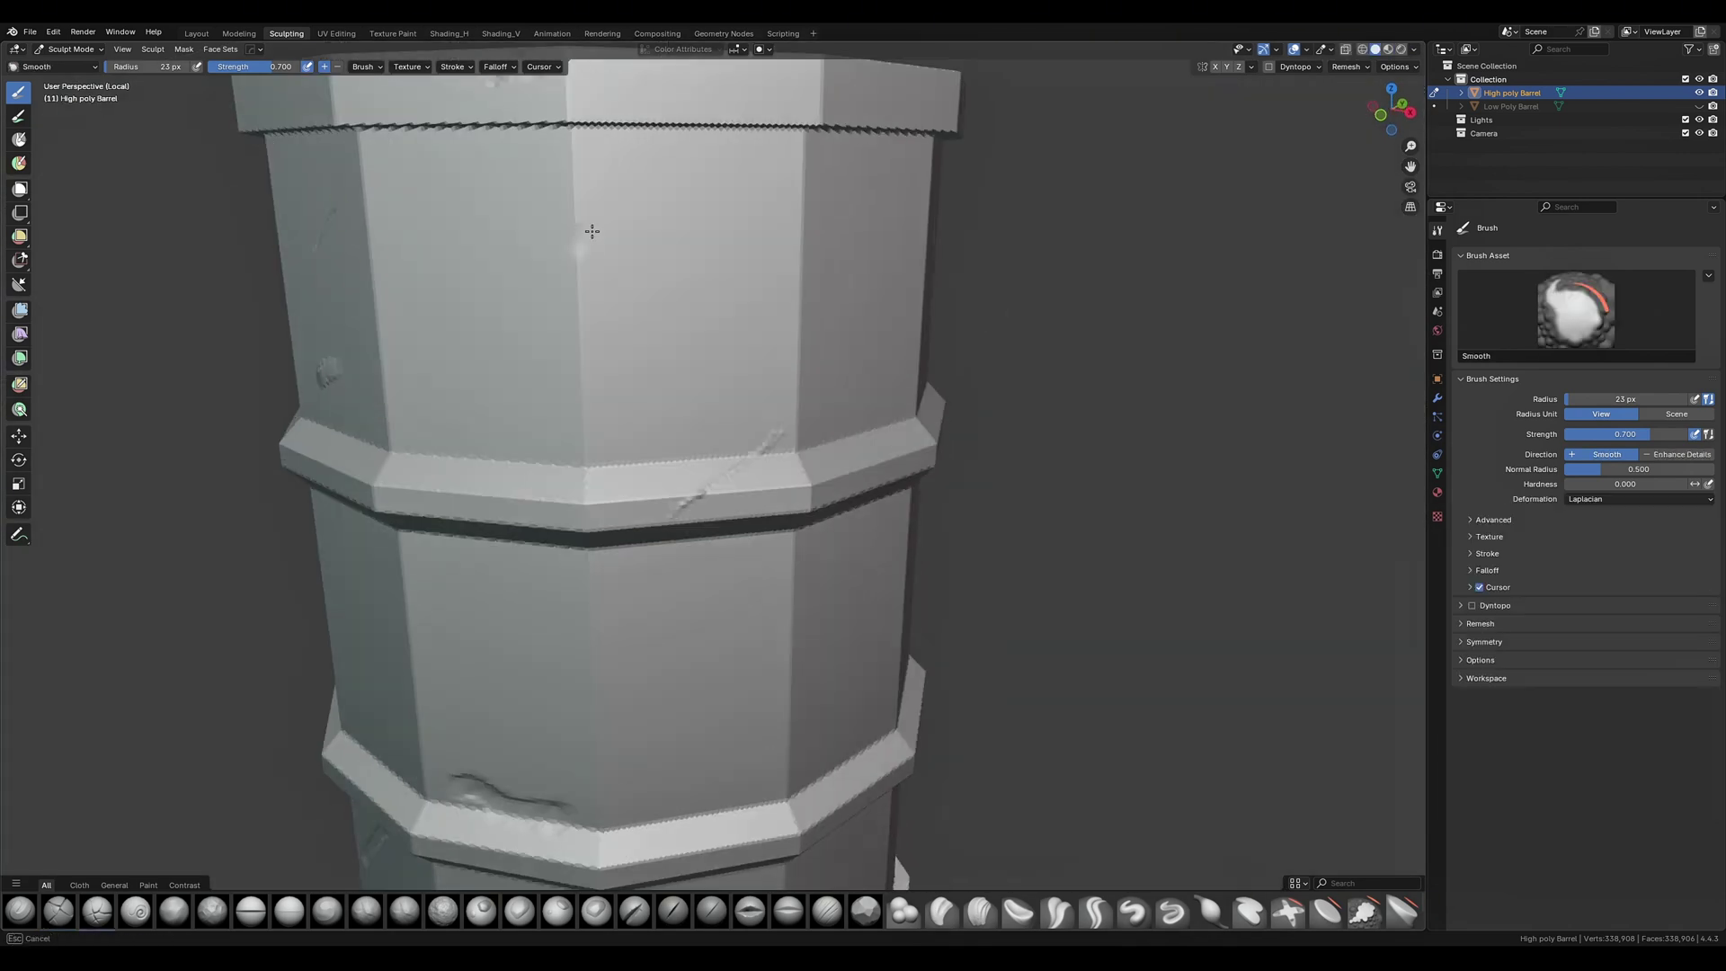
# Smooth the vertical edges of the barrel's upper side panels at a 23 px radius and preview them in rendered shading.
pyautogui.press('z')
pyautogui.click(666, 154)
pyautogui.press('z')
pyautogui.scroll(-3, 443, 315)
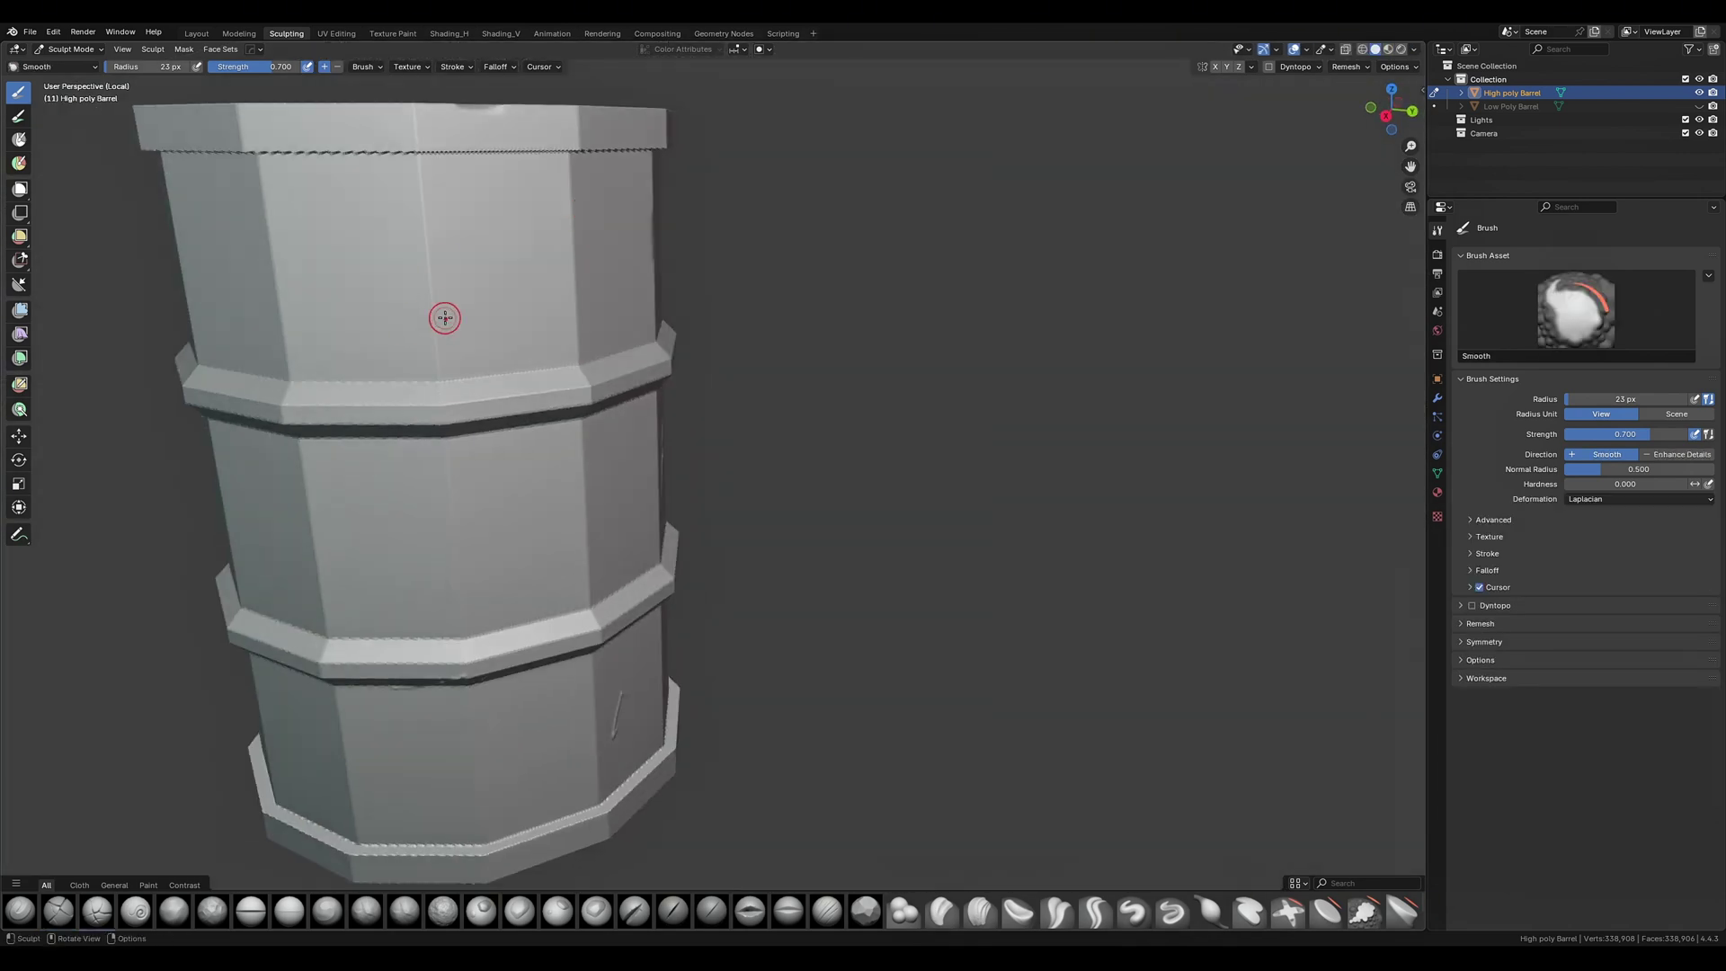
pyautogui.scroll(-2, 590, 270)
pyautogui.keyDown('shift'); pyautogui.moveTo(406, 234); pyautogui.dragTo(803, 493, button='middle'); pyautogui.keyUp('shift')
pyautogui.scroll(1, 809, 442)
pyautogui.moveTo(821, 646)
pyautogui.mouseDown(button='middle')
pyautogui.moveTo(809, 441)
pyautogui.moveTo(475, 426)
pyautogui.mouseUp(button='middle')
pyautogui.press('z')
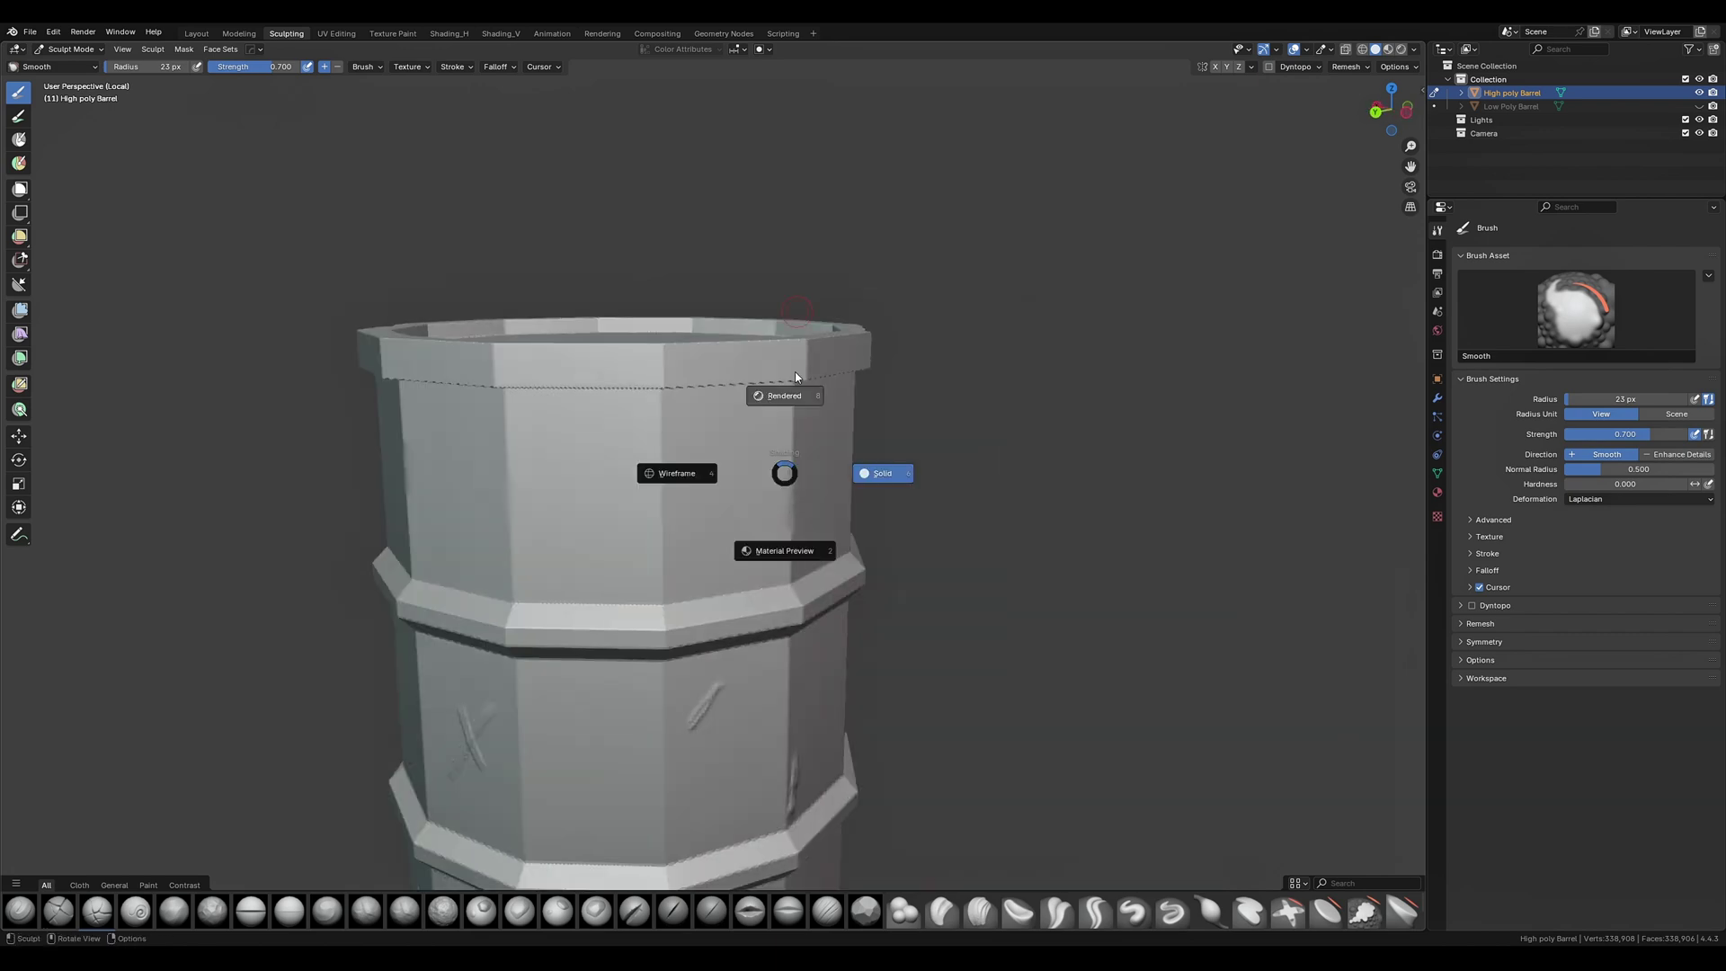
pyautogui.click(785, 394)
# Smooth spots along the vertical edges of the lower side panels and check the barrel in rendered shading.
pyautogui.moveTo(683, 404); pyautogui.dragTo(809, 395, button='middle')
pyautogui.press('z')
pyautogui.click(885, 450)
pyautogui.keyDown('shift'); pyautogui.moveTo(773, 683); pyautogui.dragTo(737, 306, button='middle'); pyautogui.keyUp('shift')
pyautogui.moveTo(521, 513); pyautogui.dragTo(613, 524, button='middle')
pyautogui.moveTo(879, 576); pyautogui.dragTo(706, 580, button='middle')
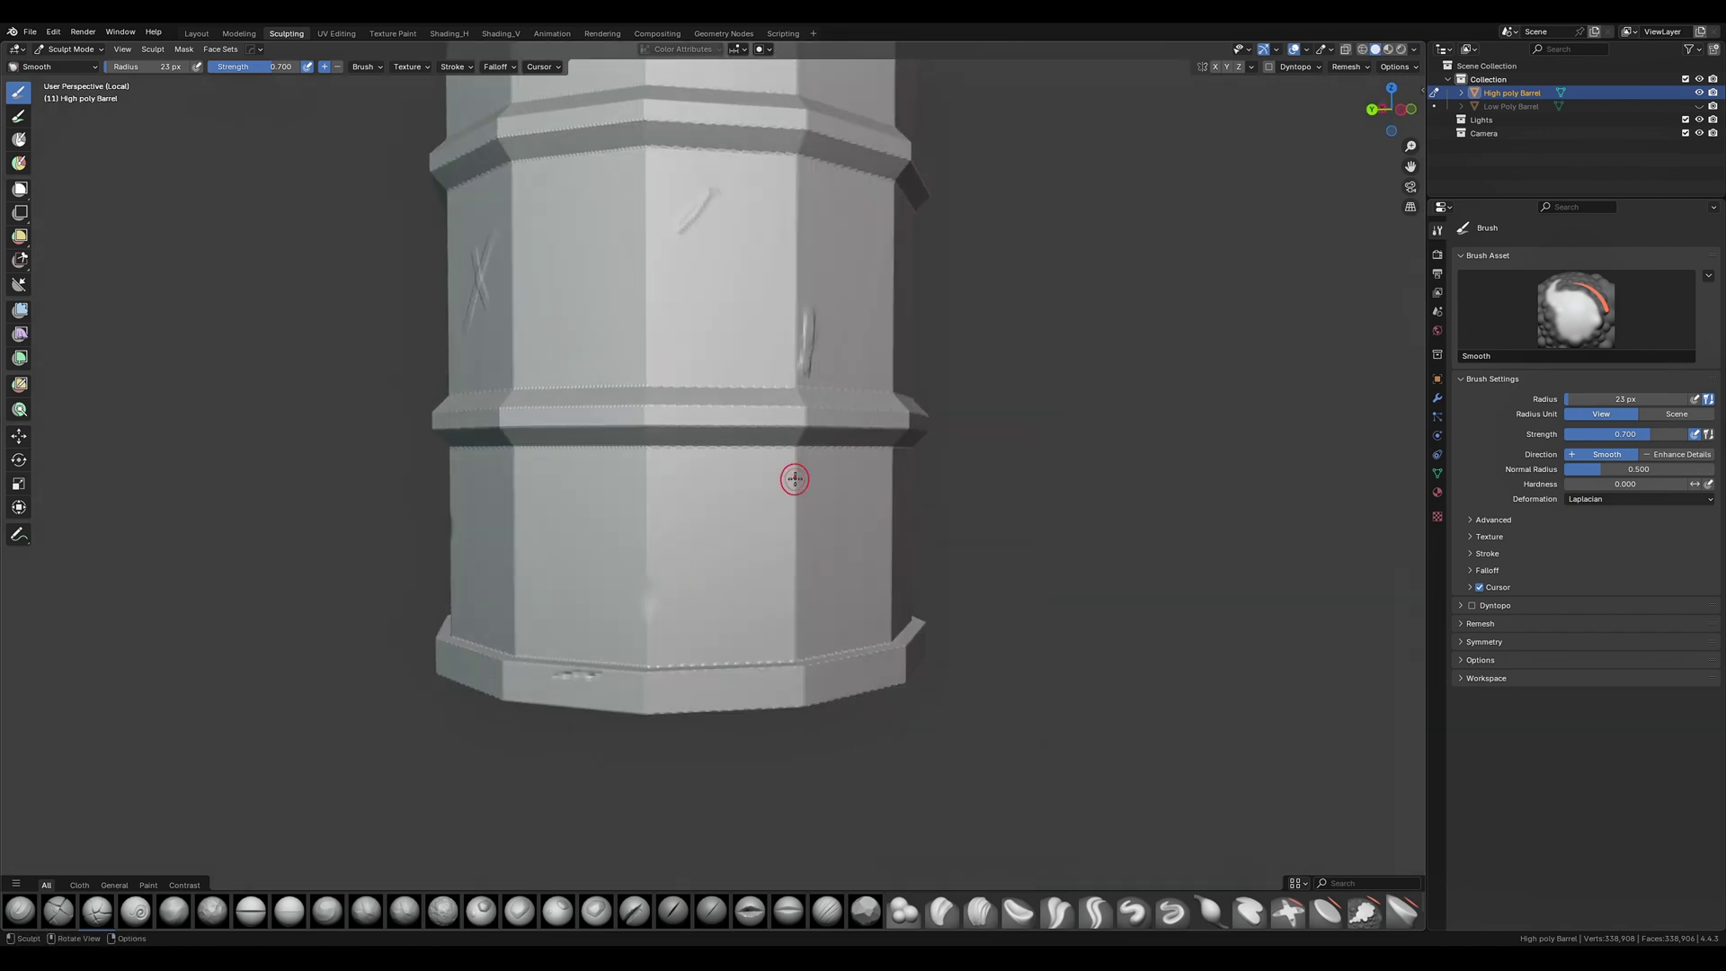
pyautogui.moveTo(877, 491)
pyautogui.mouseDown(button='middle')
pyautogui.moveTo(667, 362)
pyautogui.moveTo(503, 356)
pyautogui.mouseUp(button='middle')
pyautogui.moveTo(636, 362); pyautogui.dragTo(792, 341, button='middle')
pyautogui.press('z')
pyautogui.click(790, 135)
pyautogui.scroll(-2, 687, 306)
pyautogui.keyDown('shift'); pyautogui.moveTo(687, 306); pyautogui.dragTo(503, 377, button='middle'); pyautogui.keyUp('shift')
pyautogui.moveTo(773, 386)
pyautogui.mouseDown(button='middle')
pyautogui.moveTo(692, 503)
pyautogui.moveTo(565, 376)
pyautogui.moveTo(655, 398)
pyautogui.mouseUp(button='middle')
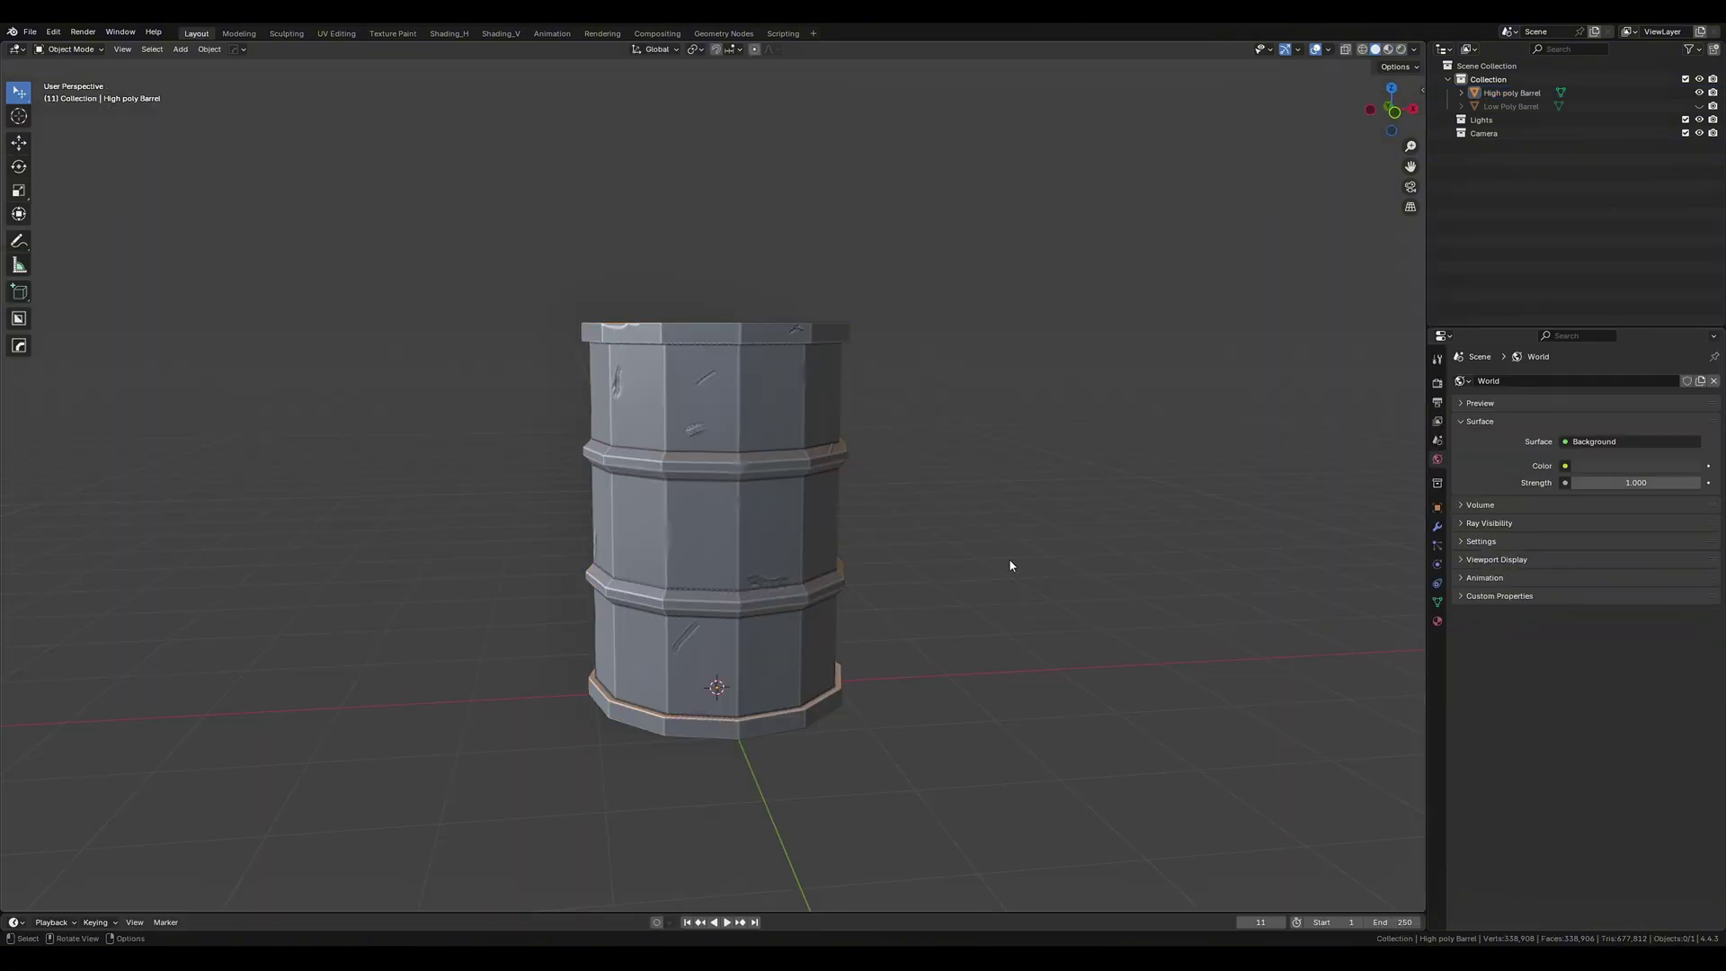
# Open the high poly barrel in the UV Editing workspace, hide it, and show the low poly barrel.
pyautogui.moveTo(1008, 558)
pyautogui.mouseDown(button='middle')
pyautogui.moveTo(1062, 538)
pyautogui.moveTo(1216, 564)
pyautogui.moveTo(1033, 601)
pyautogui.moveTo(1175, 617)
pyautogui.moveTo(832, 605)
pyautogui.moveTo(1072, 596)
pyautogui.mouseUp(button='middle')
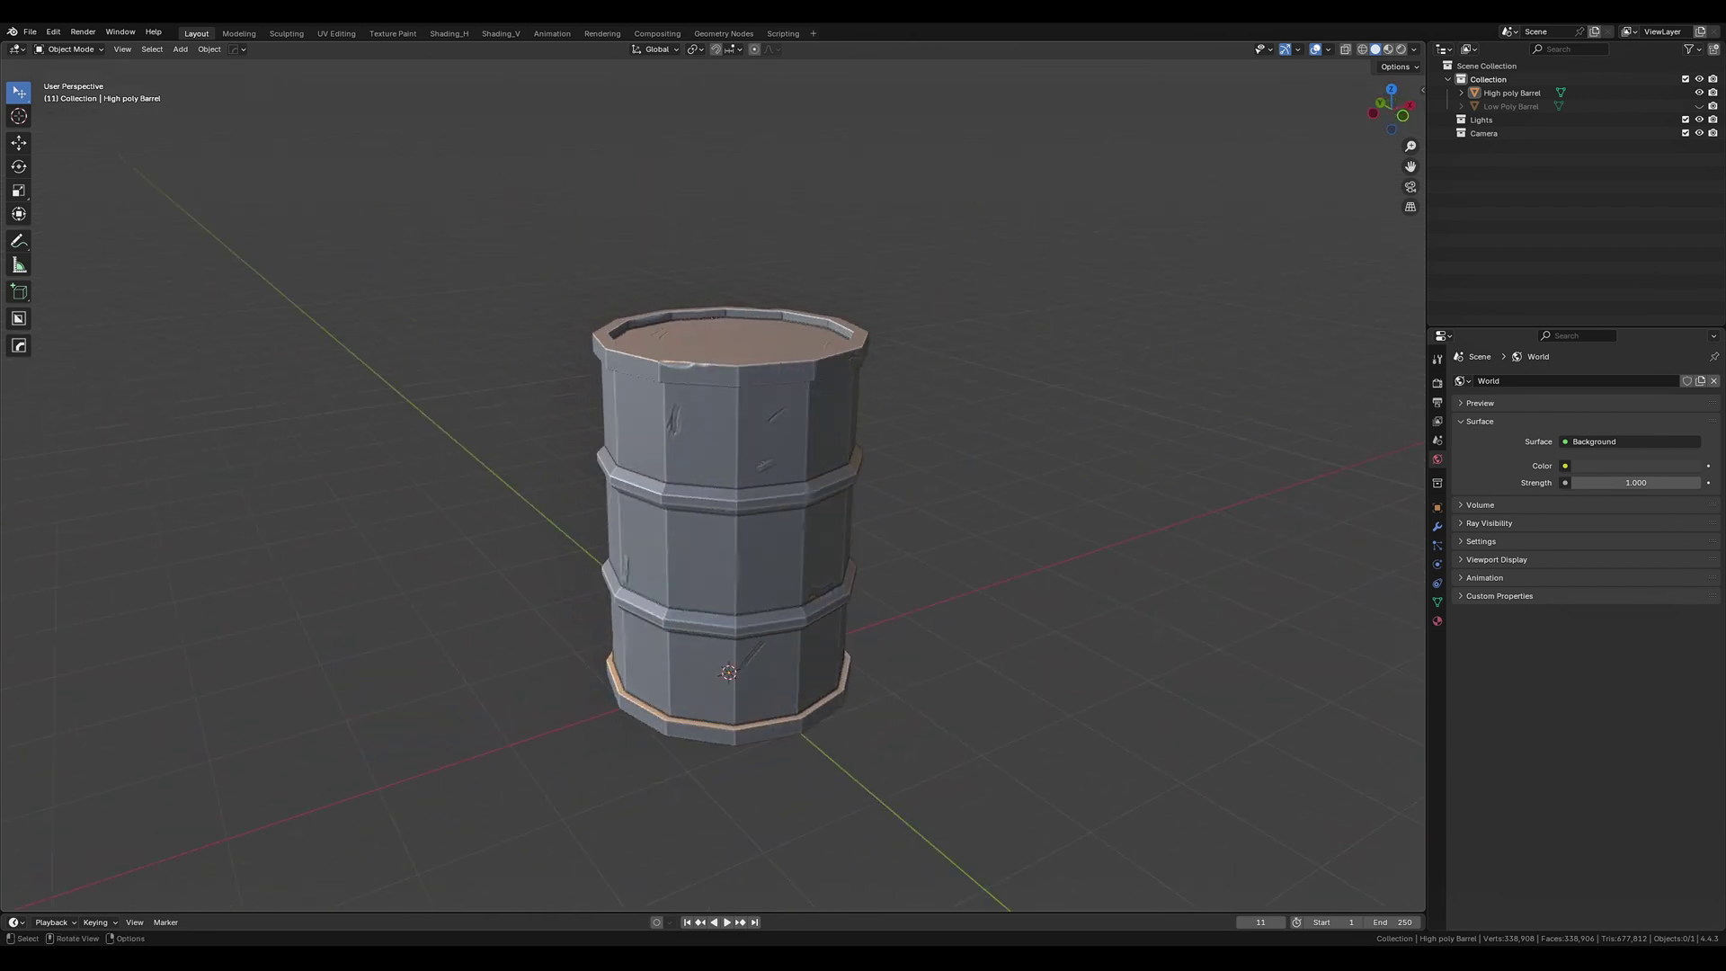
pyautogui.click(746, 328)
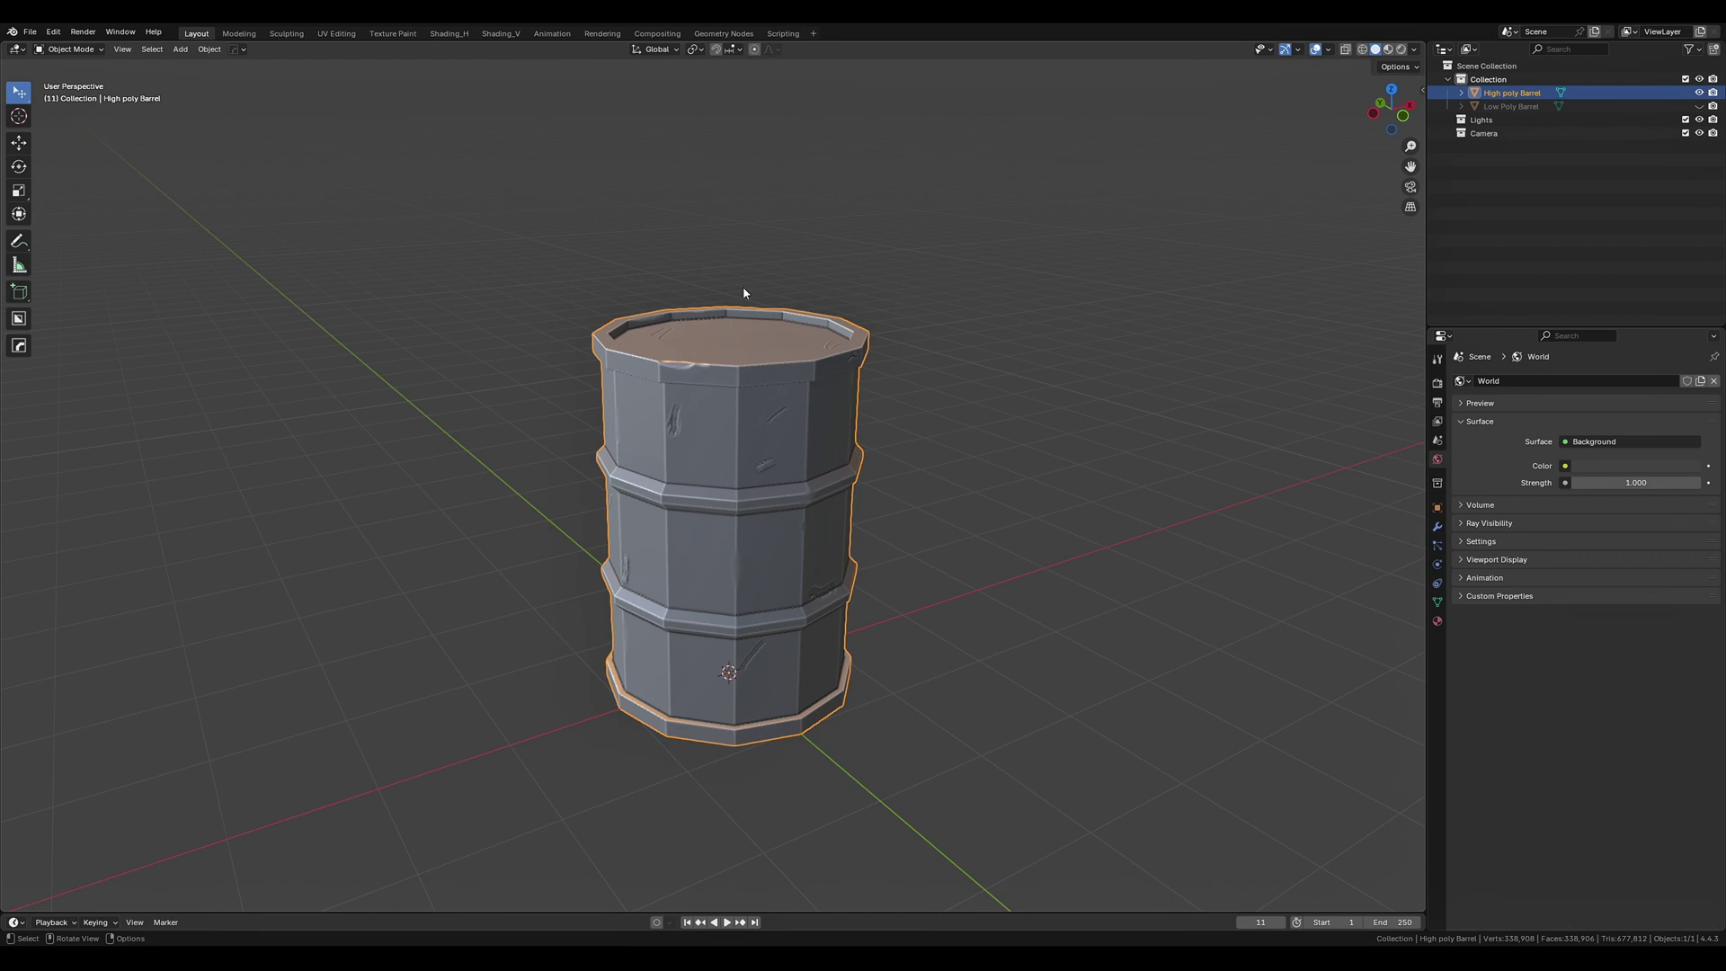
pyautogui.moveTo(743, 293); pyautogui.dragTo(450, 175, button='middle')
pyautogui.click(336, 35)
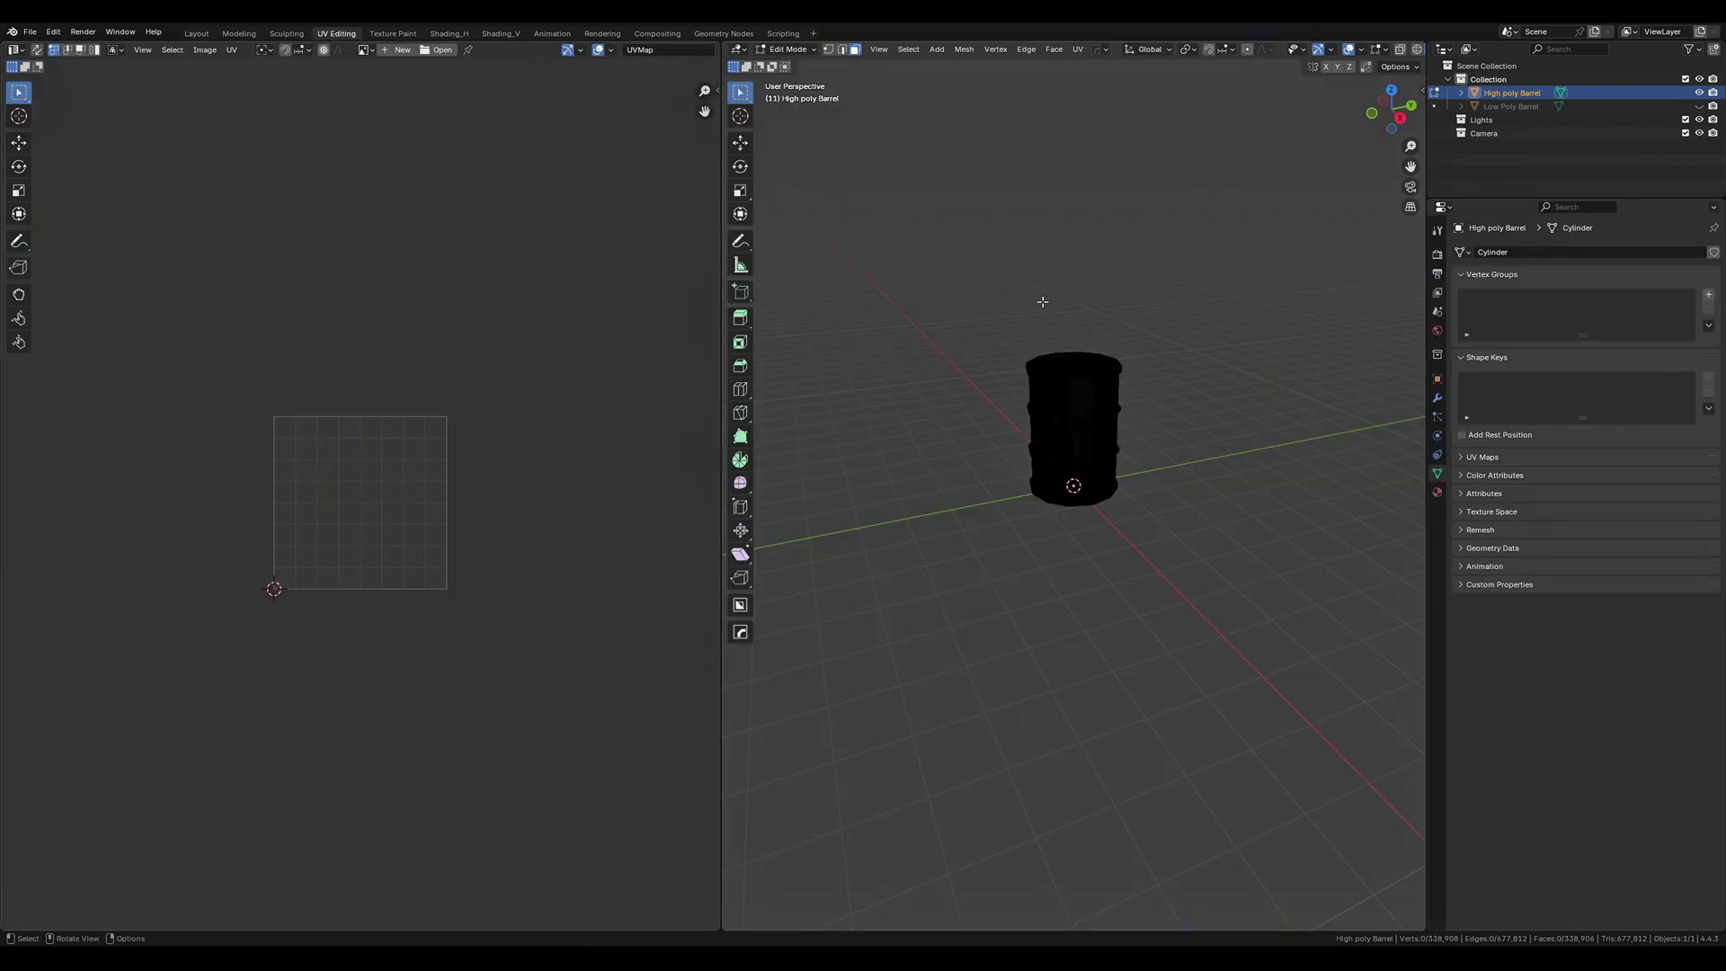
pyautogui.click(1699, 92)
pyautogui.click(1699, 106)
pyautogui.scroll(-6, 1169, 432)
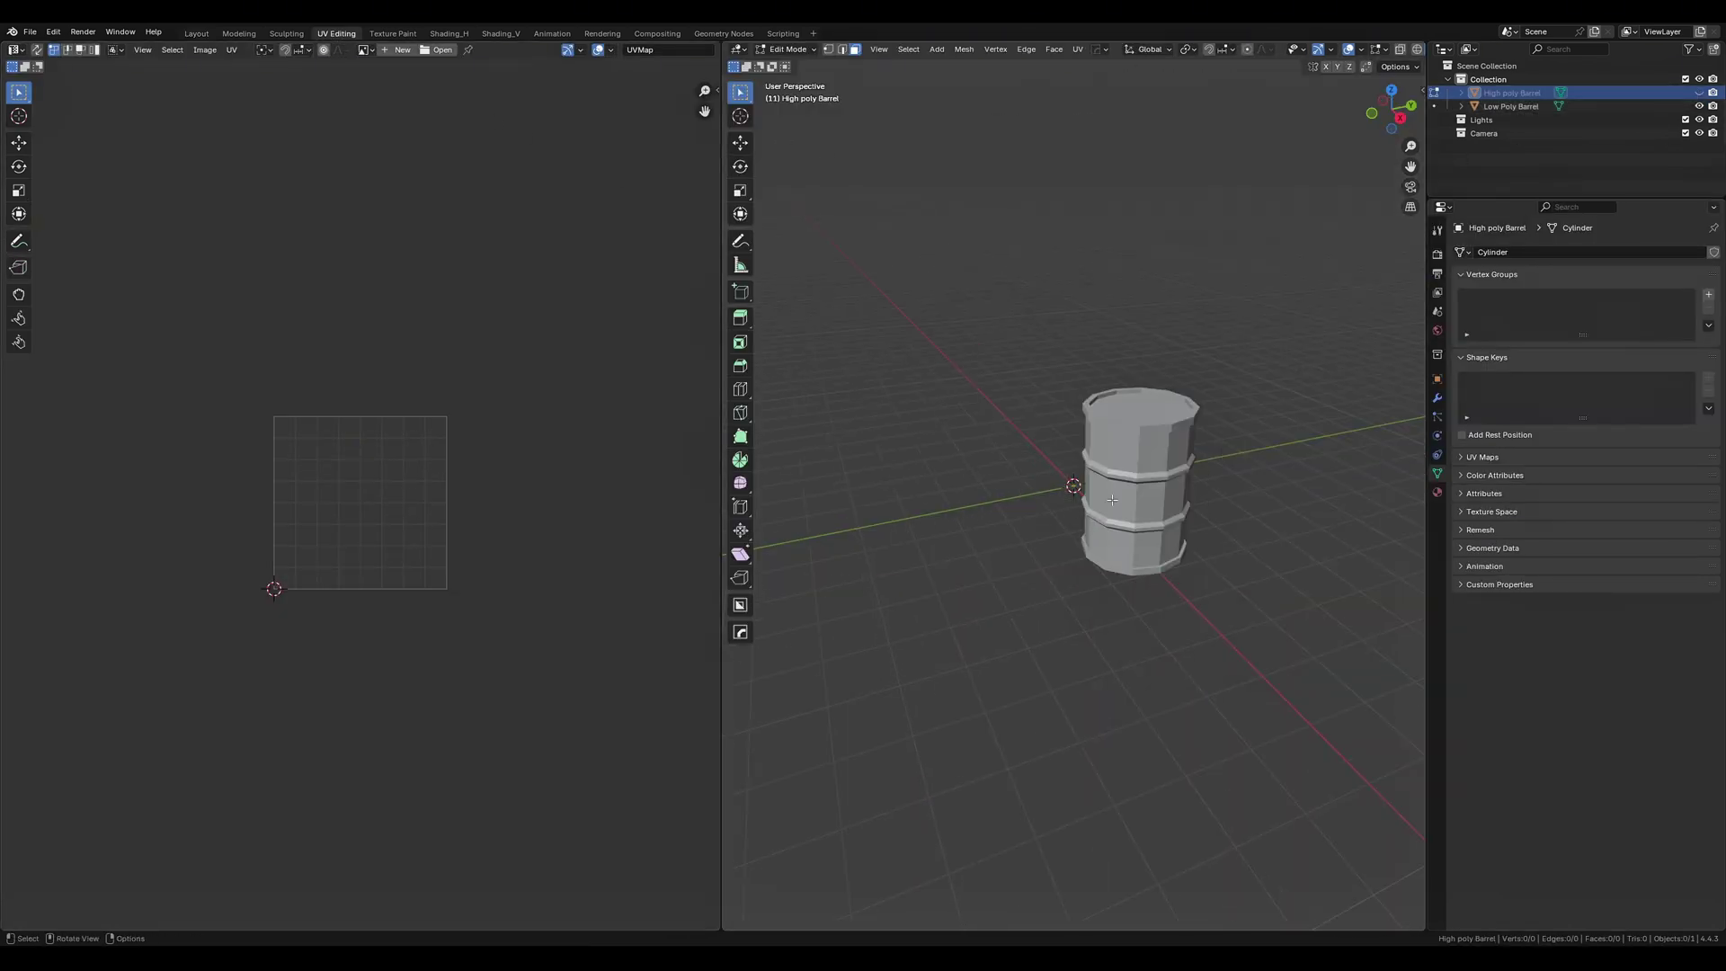
# Unwrap all faces of the low poly barrel with Smart UV Project using a custom island margin, and inspect the UV islands.
pyautogui.press('Tab')
pyautogui.click(1124, 454)
pyautogui.moveTo(1101, 441); pyautogui.dragTo(1118, 477, button='middle')
pyautogui.press('Tab')
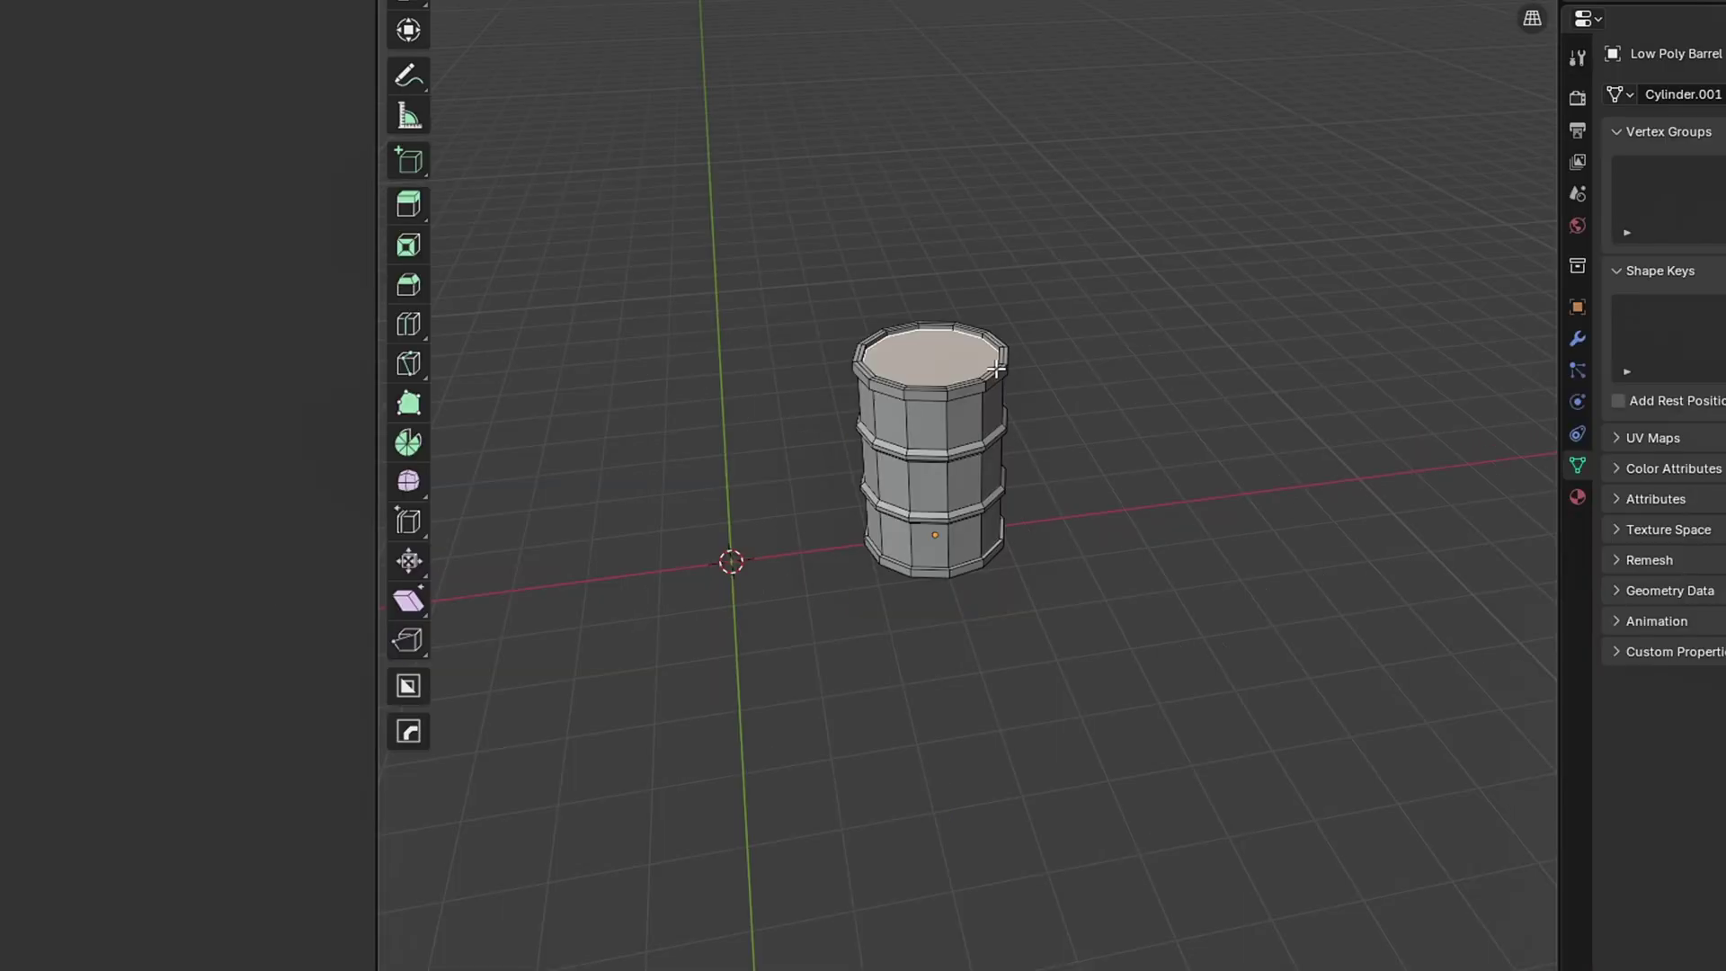
pyautogui.press('a')
pyautogui.press('u')
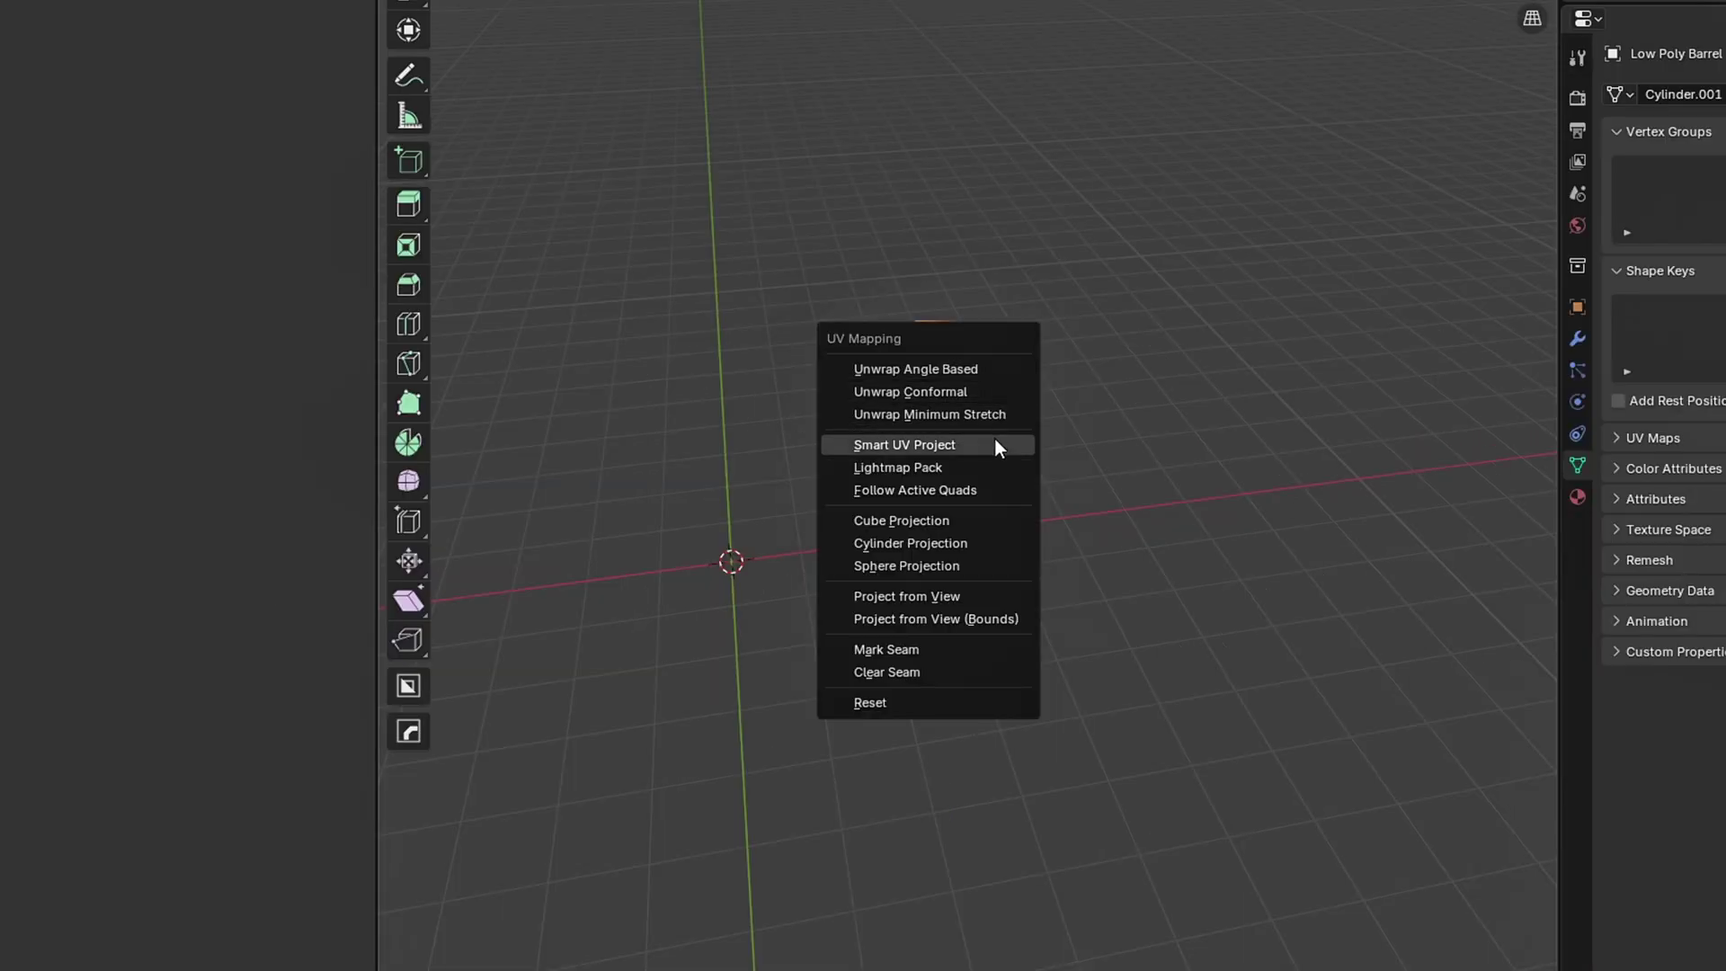
pyautogui.click(994, 442)
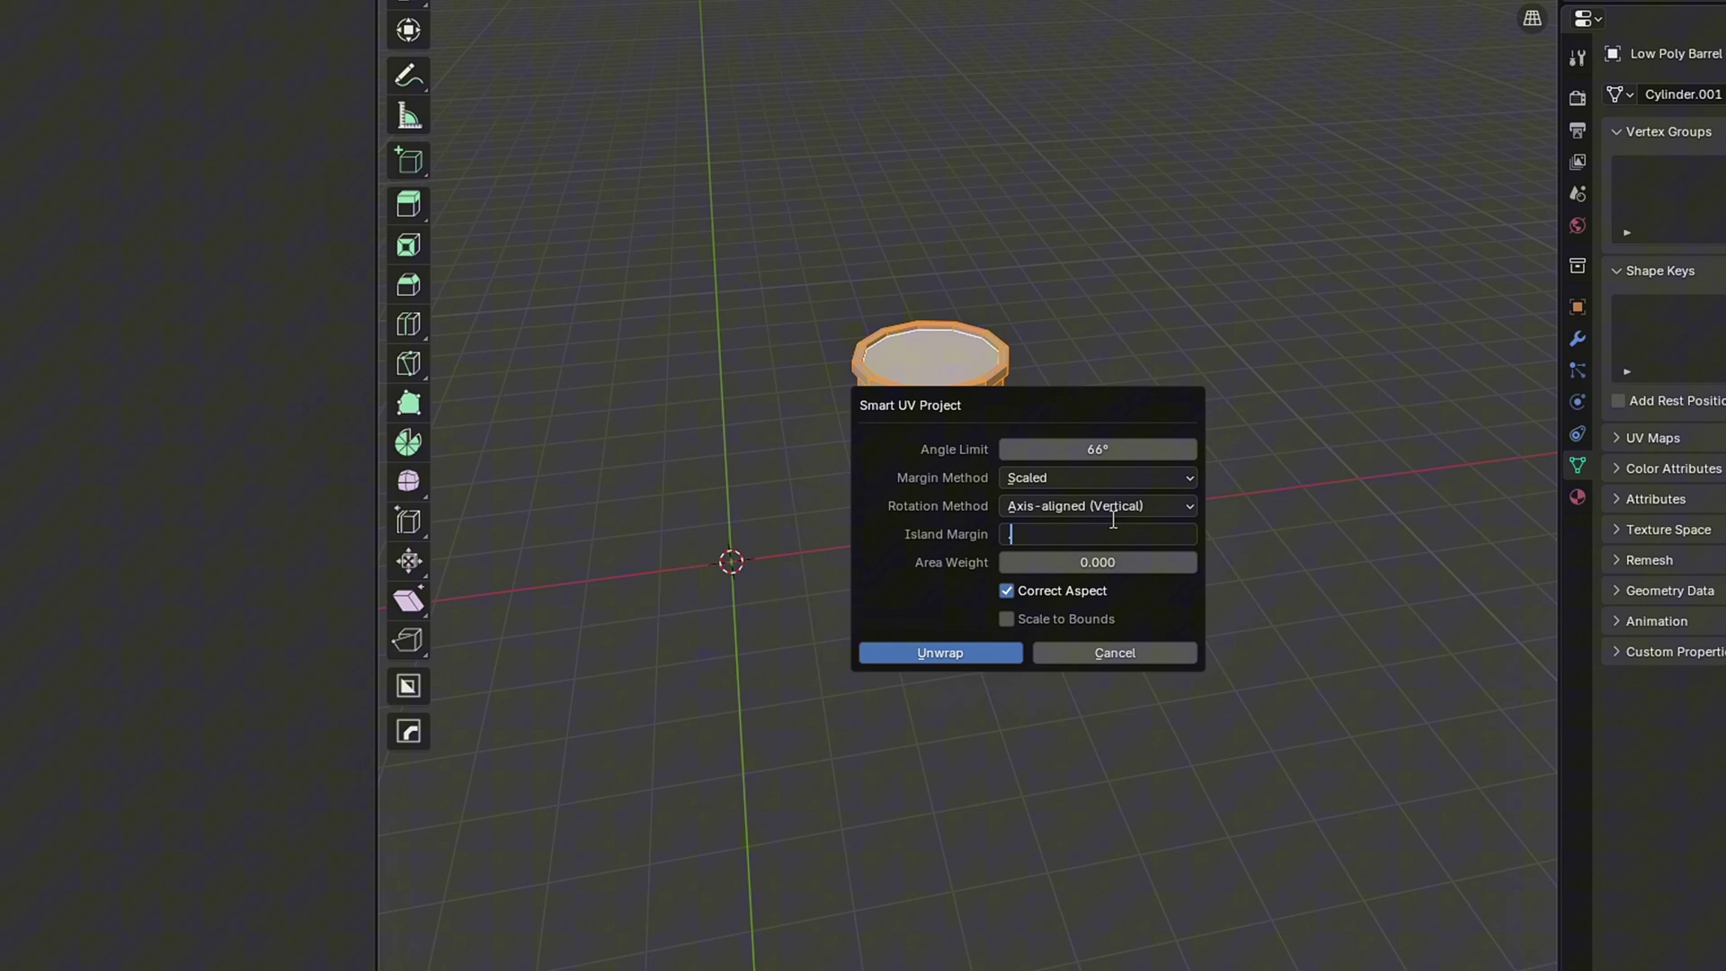
pyautogui.click(971, 655)
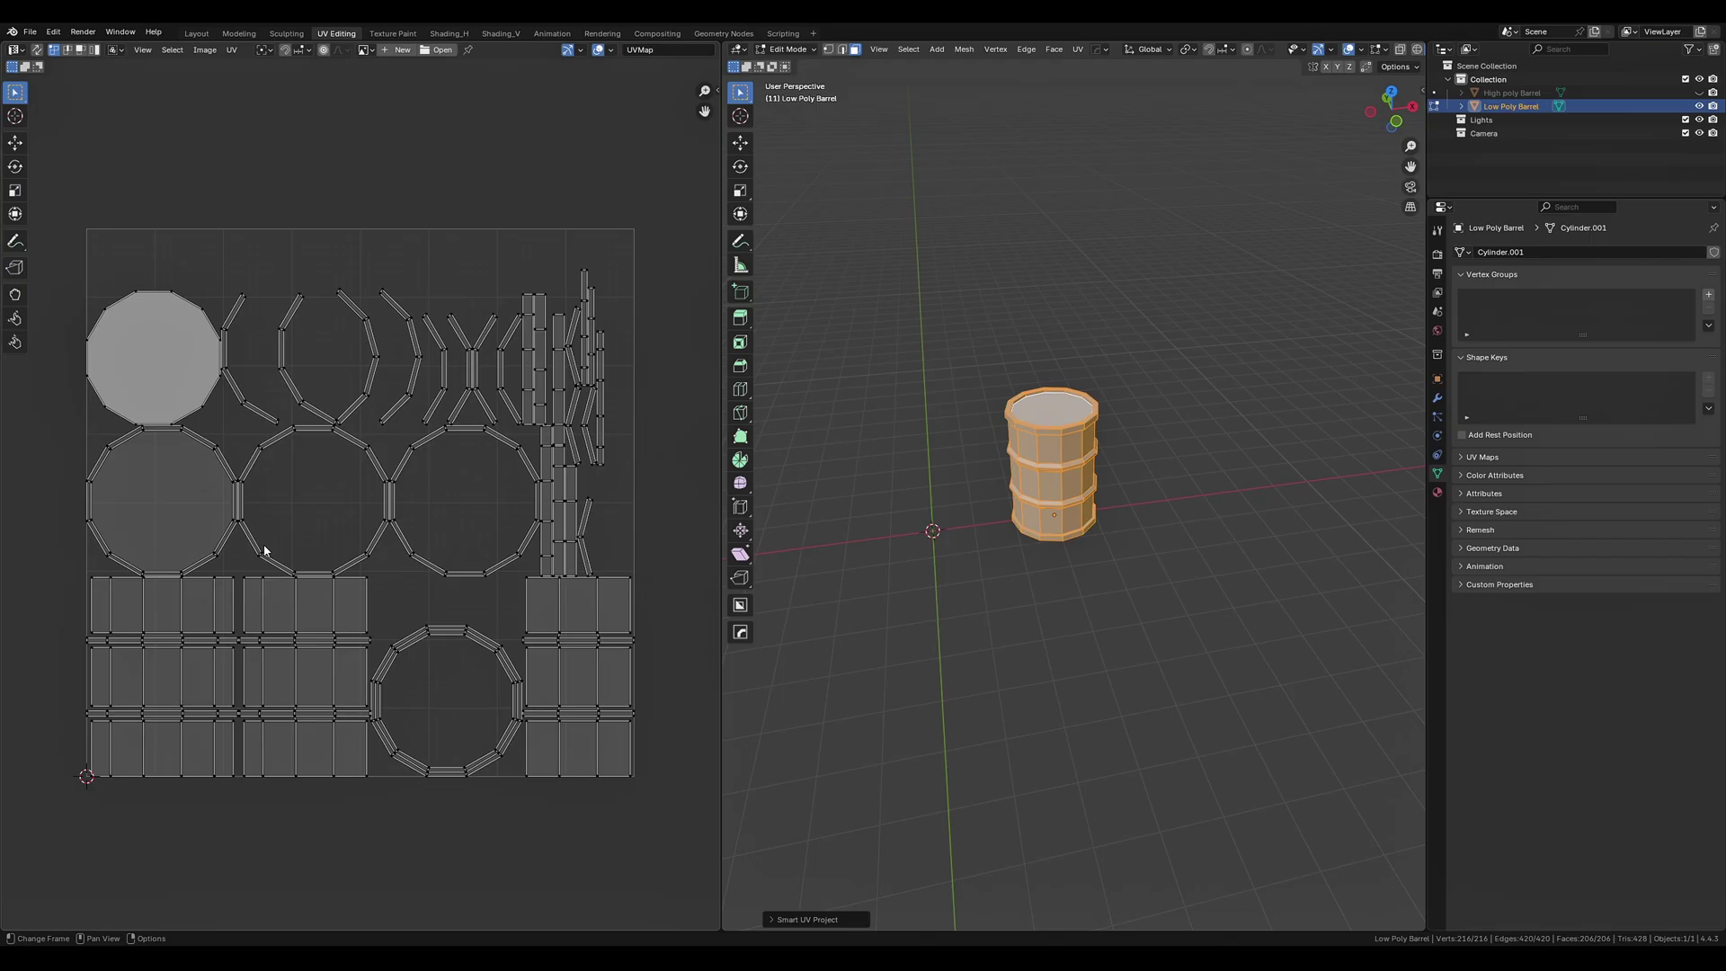
pyautogui.moveTo(1060, 551); pyautogui.dragTo(1194, 538, button='middle')
pyautogui.scroll(3, 1010, 537)
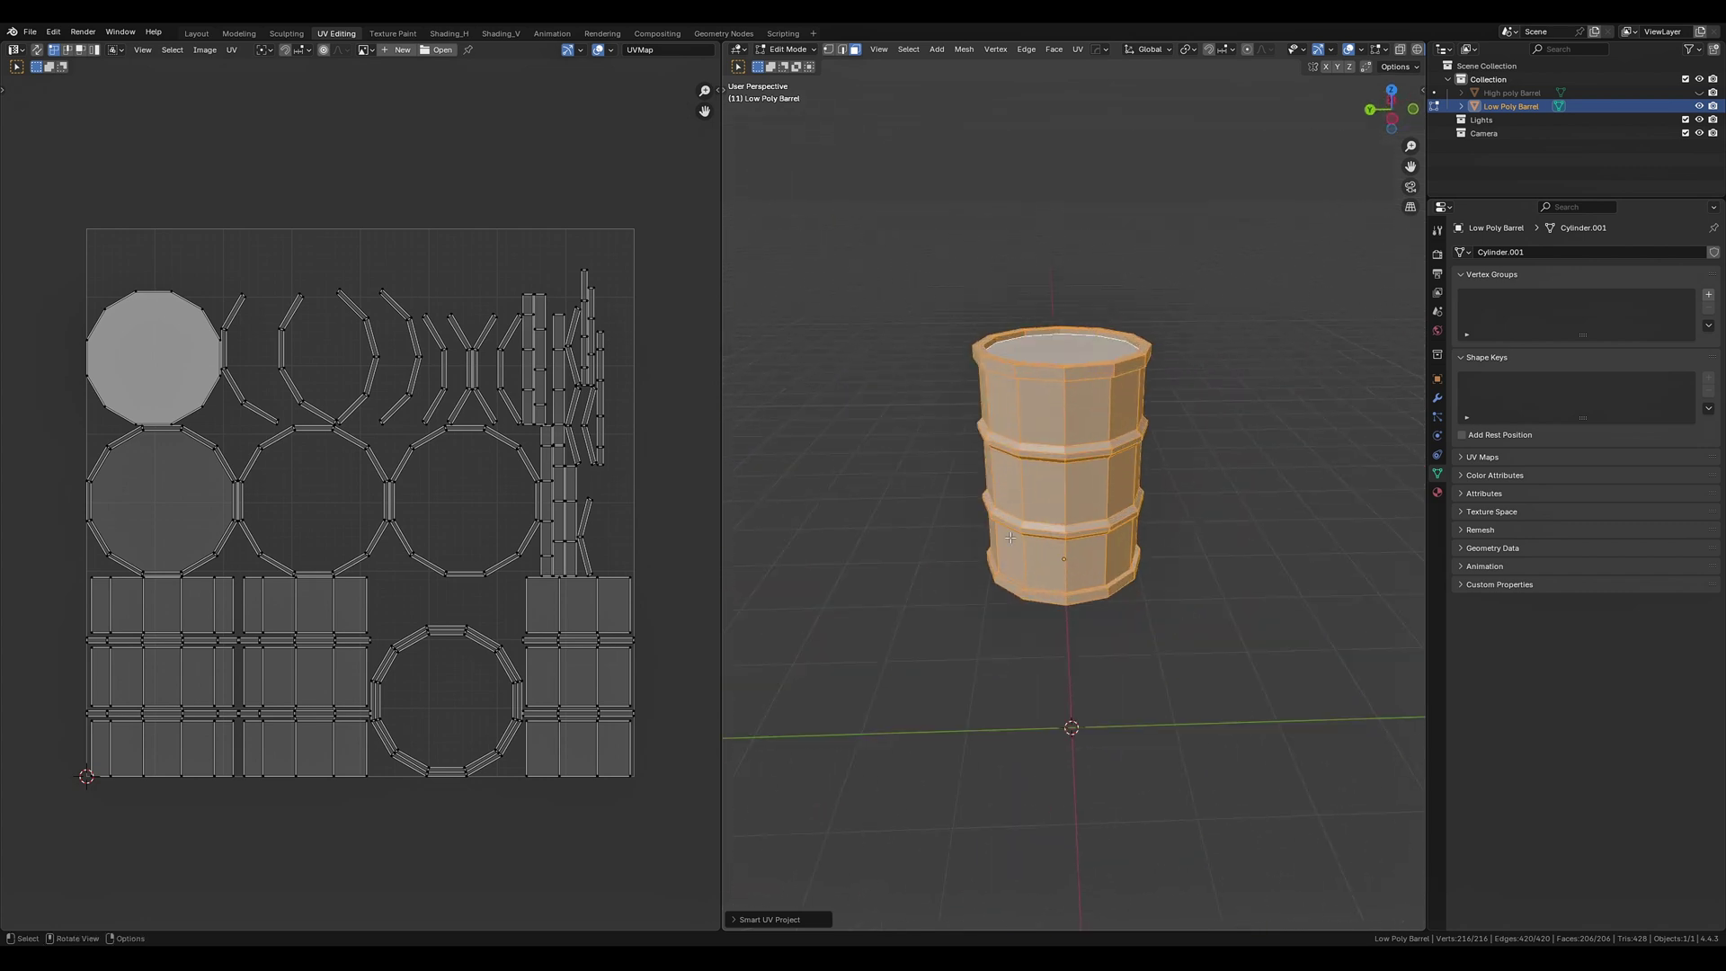
pyautogui.moveTo(94, 210); pyautogui.dragTo(677, 843)
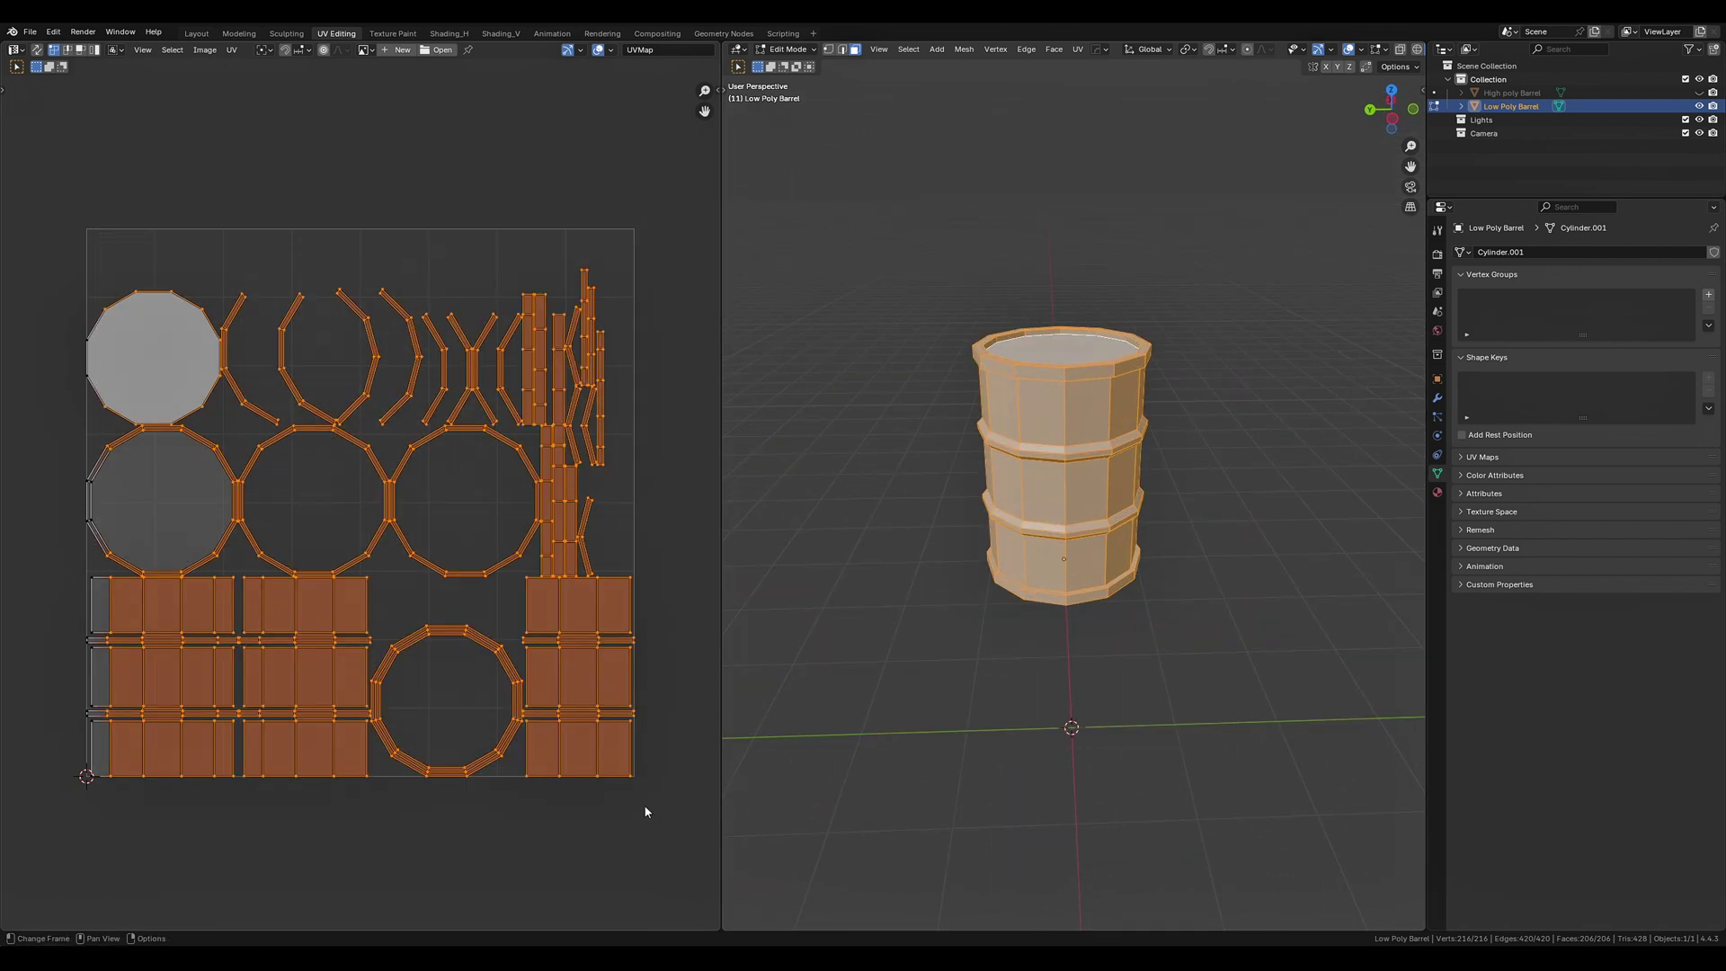
pyautogui.click(678, 829)
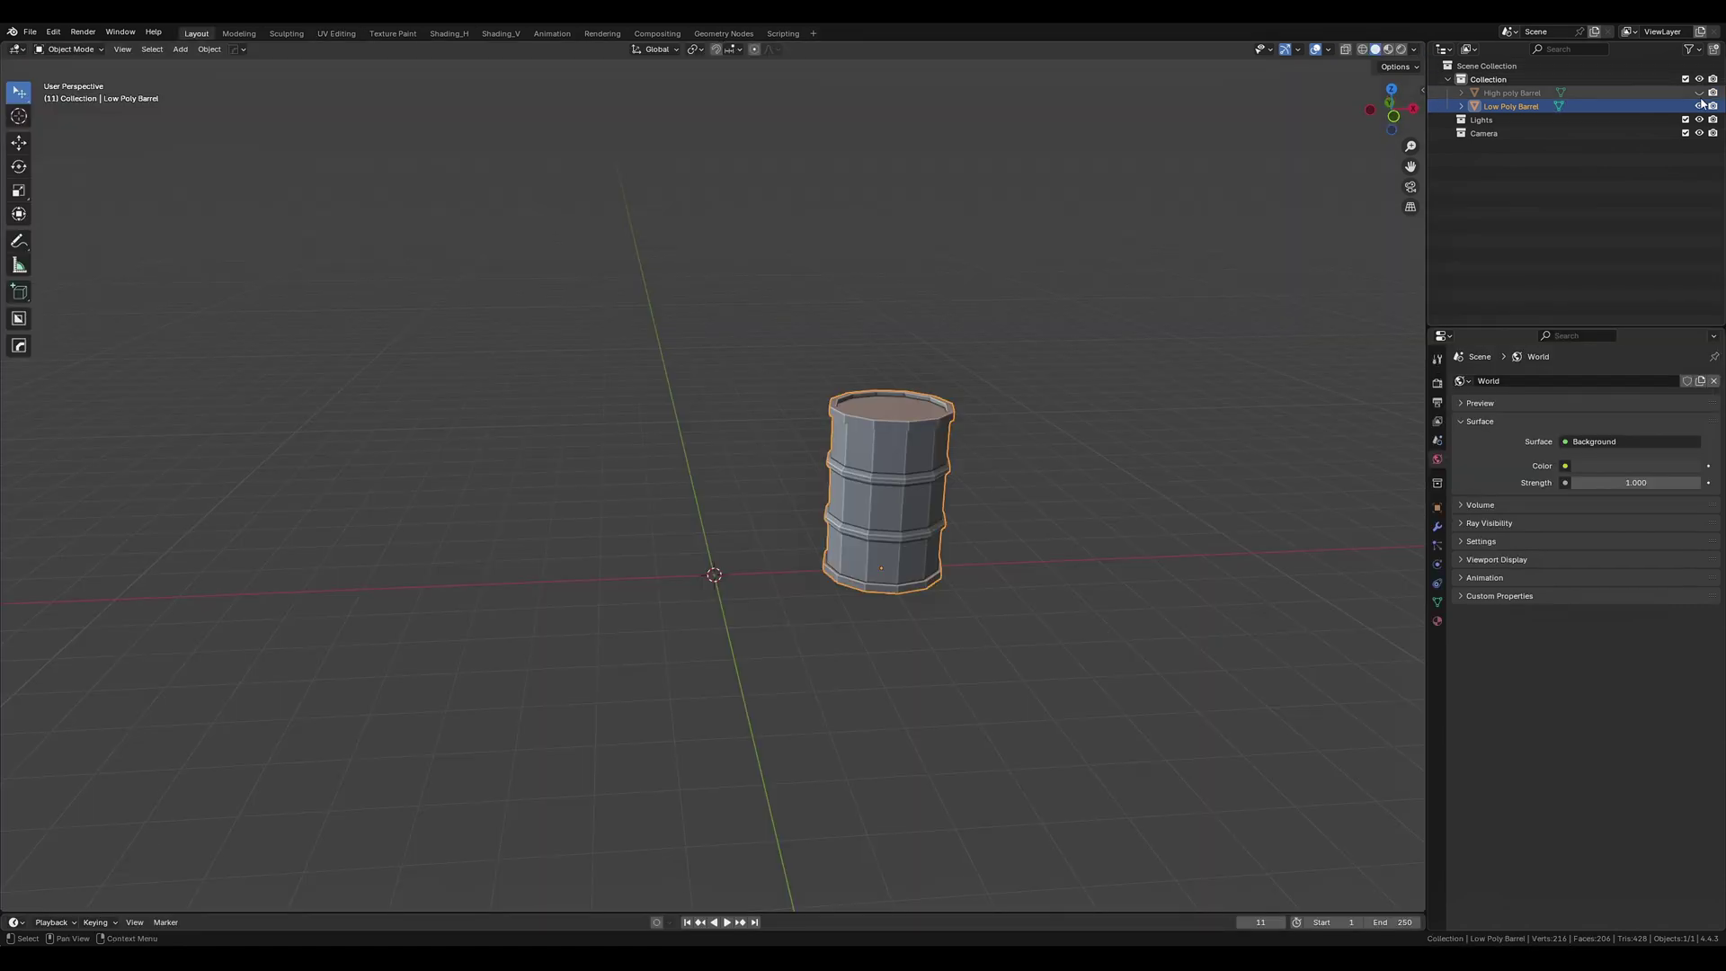
# Show the high poly barrel and move the low poly barrel -3 m along X onto it in front view.
pyautogui.click(1699, 92)
pyautogui.press('KP_1')
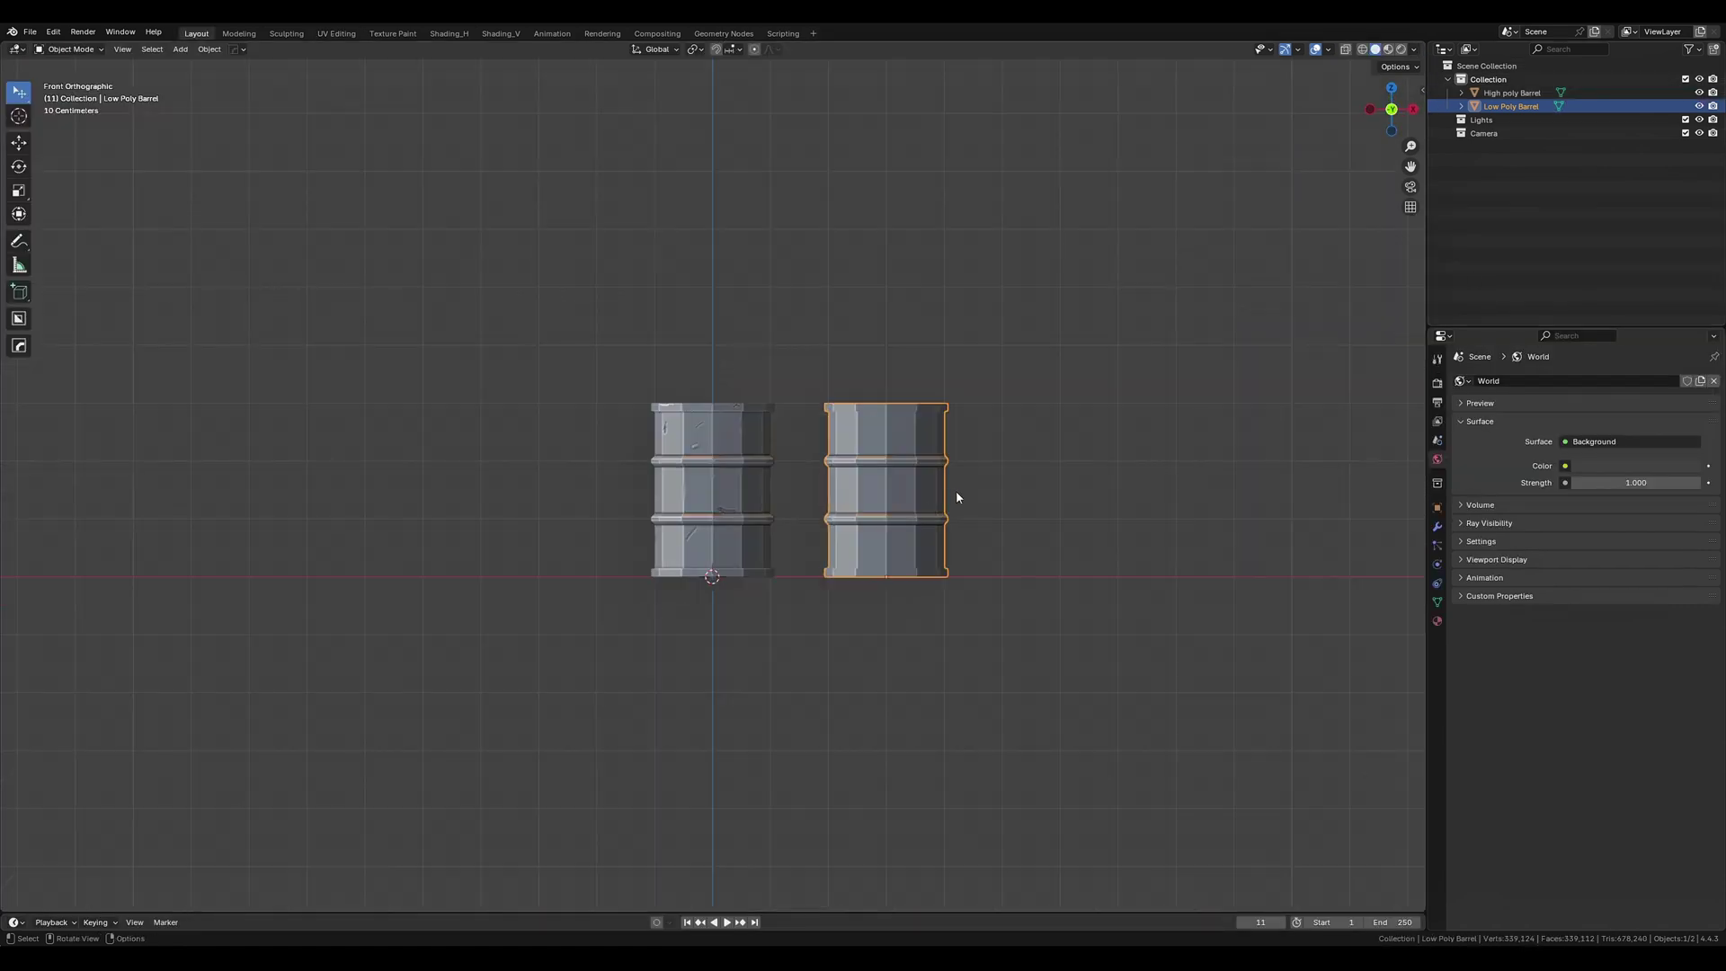
pyautogui.scroll(4, 956, 494)
pyautogui.press('g')
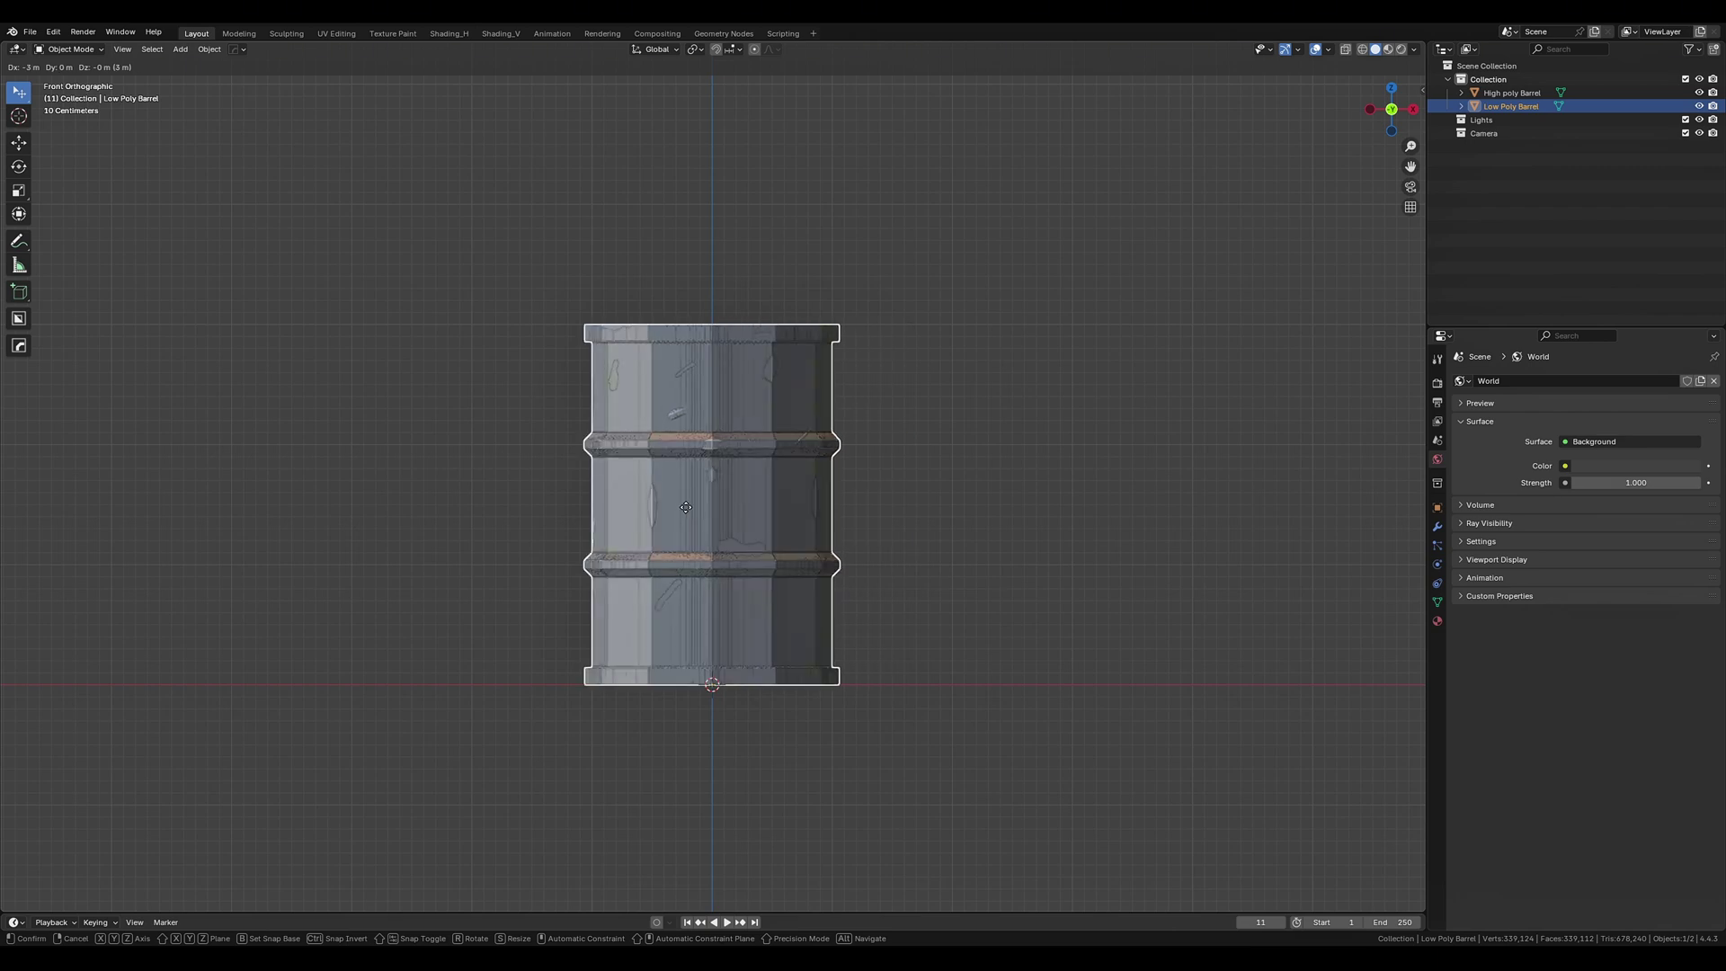
pyautogui.click(685, 507)
pyautogui.moveTo(686, 507); pyautogui.dragTo(1111, 530, button='middle')
# Create a material named Barrel on the low poly barrel and place an Image Texture node beside the Principled BSDF.
pyautogui.click(500, 33)
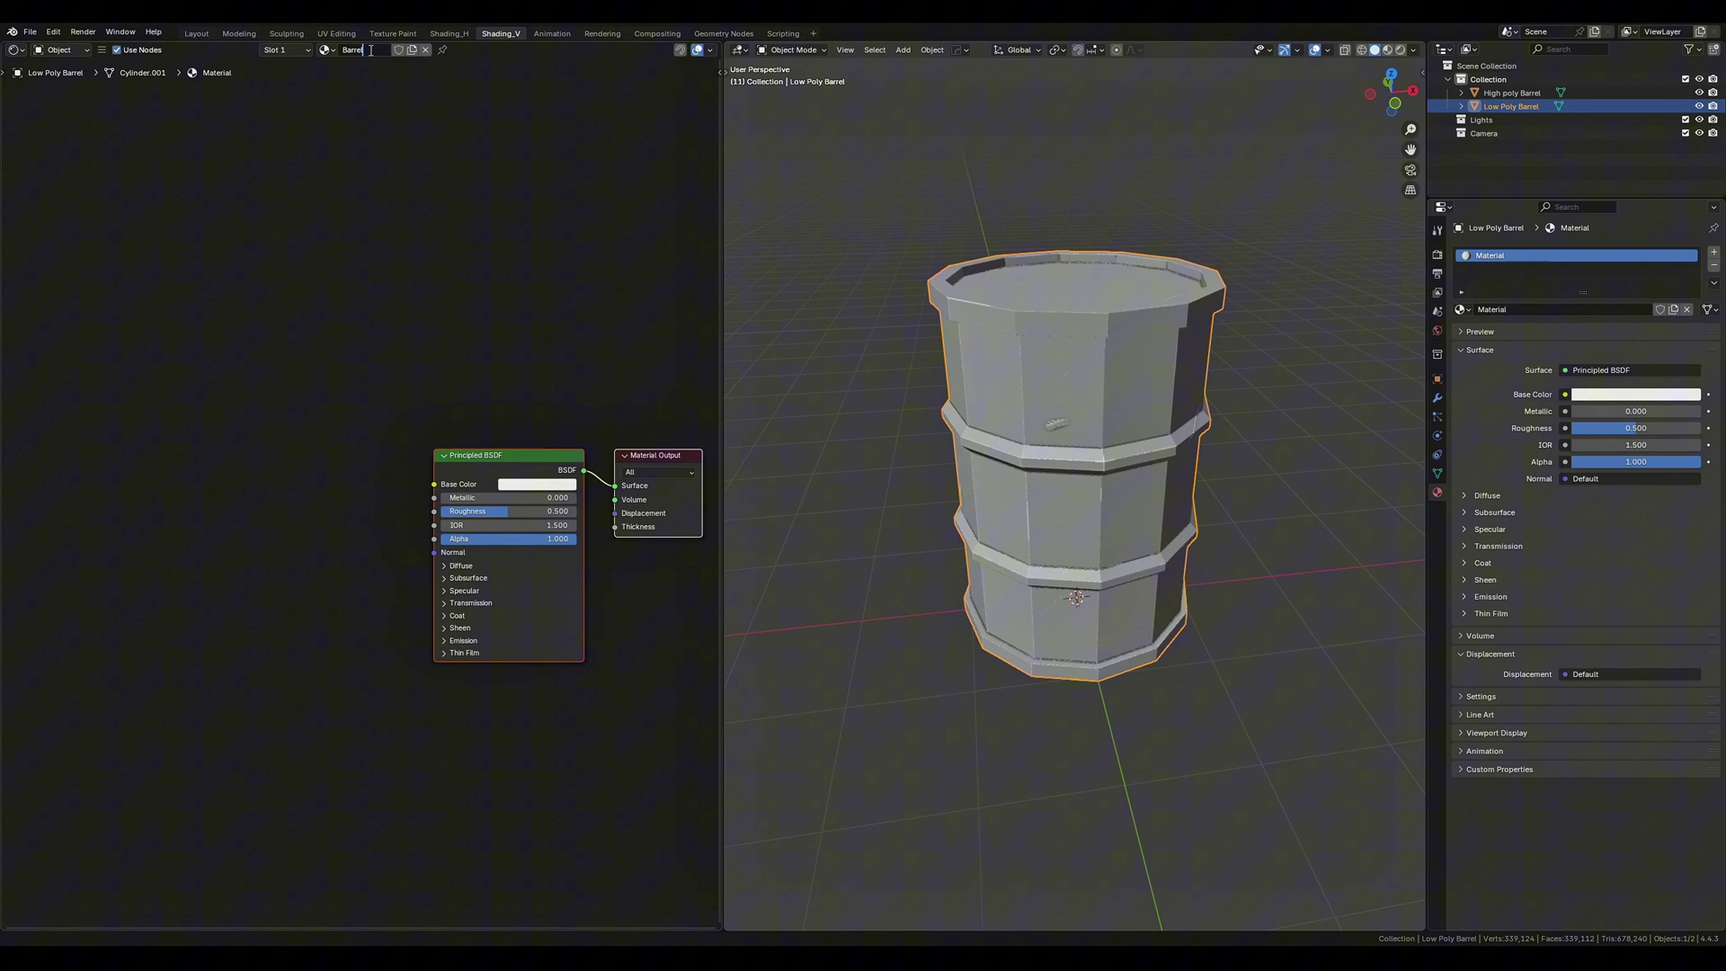
pyautogui.hotkey('shift', 'a')
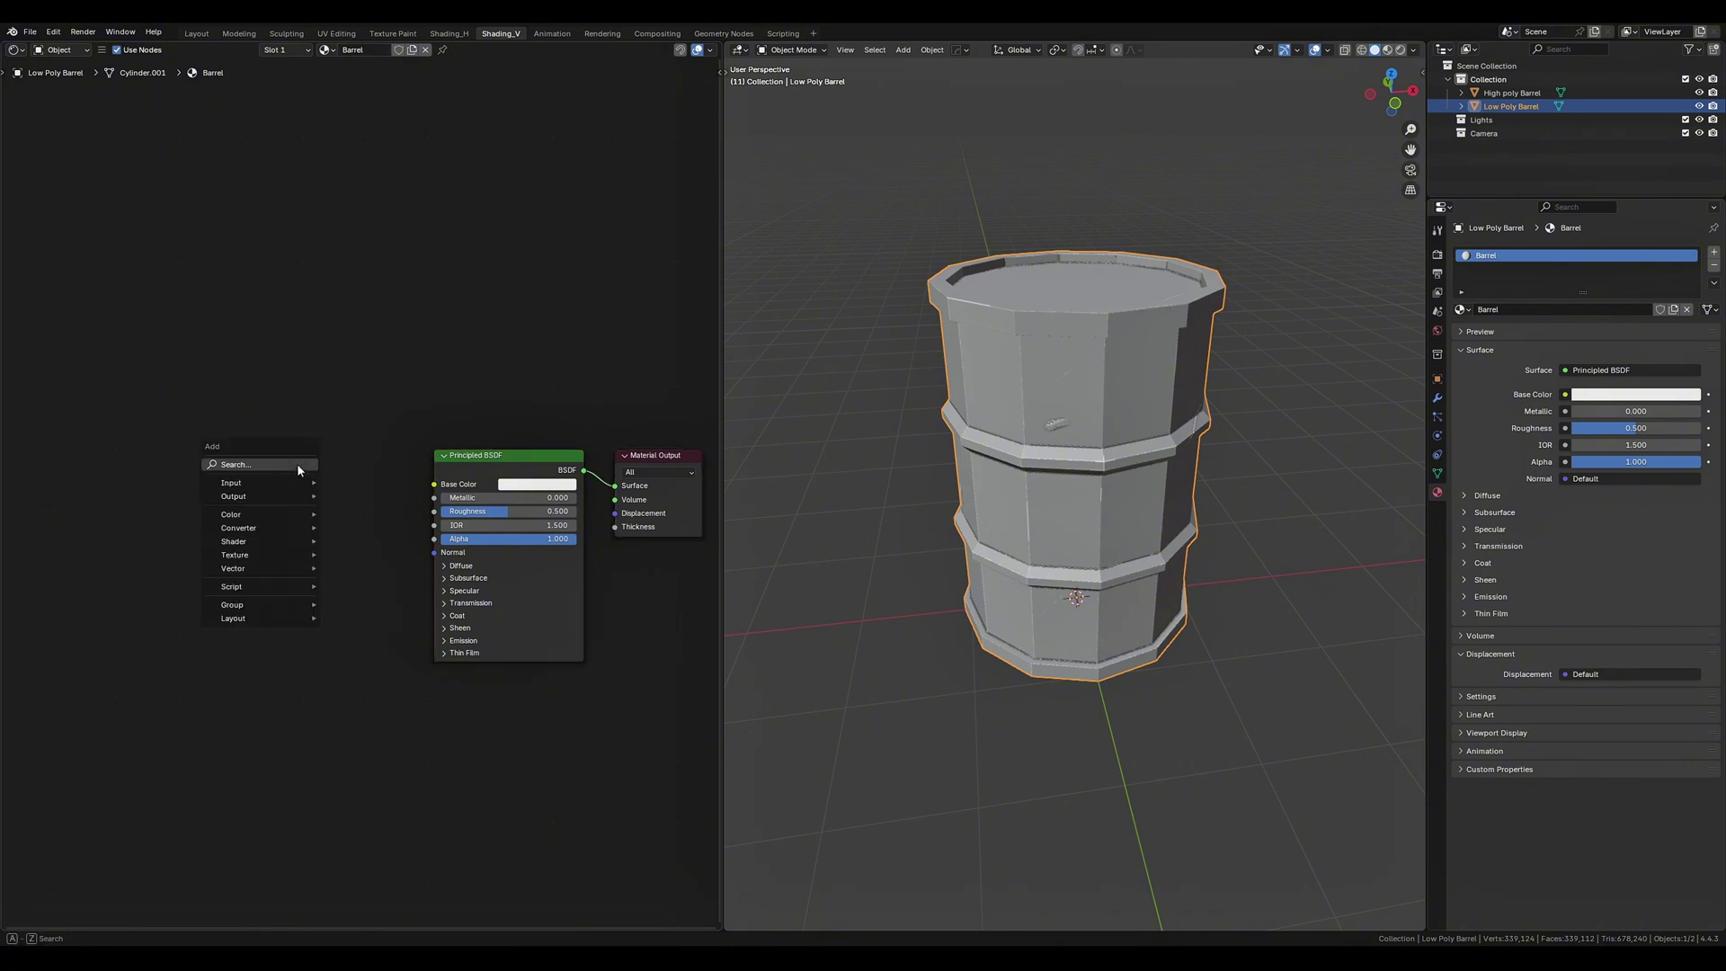
pyautogui.write('image')
pyautogui.press('Return')
pyautogui.click(145, 429)
# Create a 2048 x 2048 px image named Outline Map in the Image Texture node and set its color space to Non-Color.
pyautogui.click(229, 496)
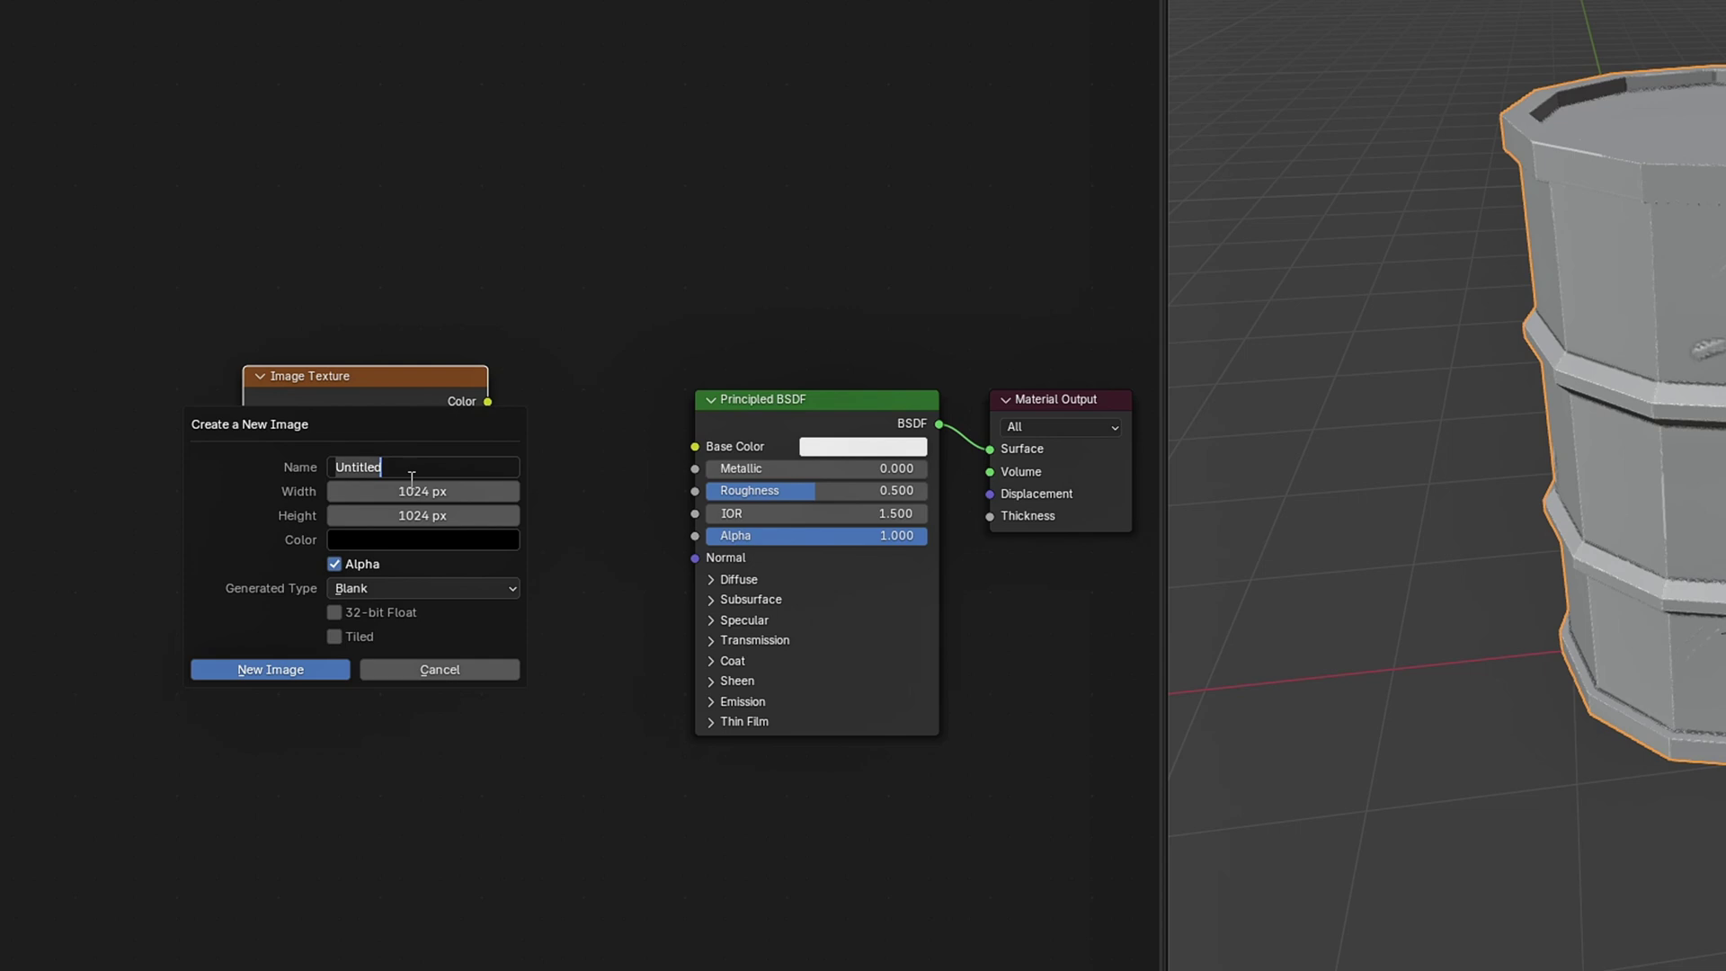
pyautogui.press('Tab')
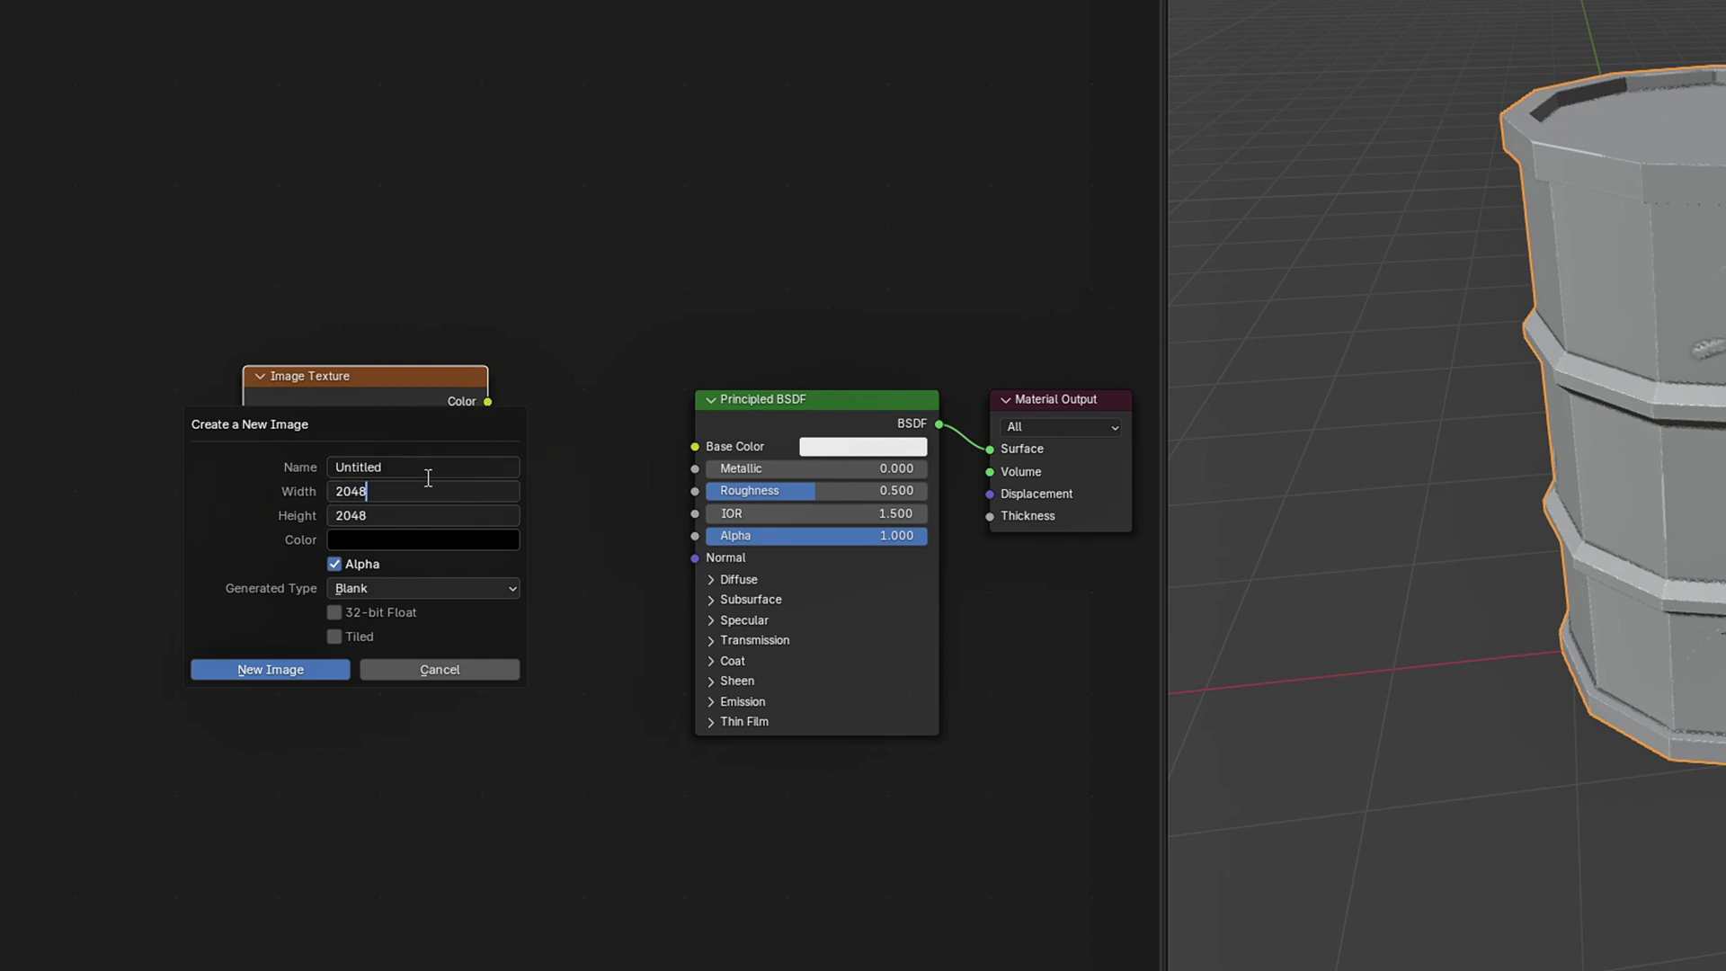
pyautogui.click(424, 462)
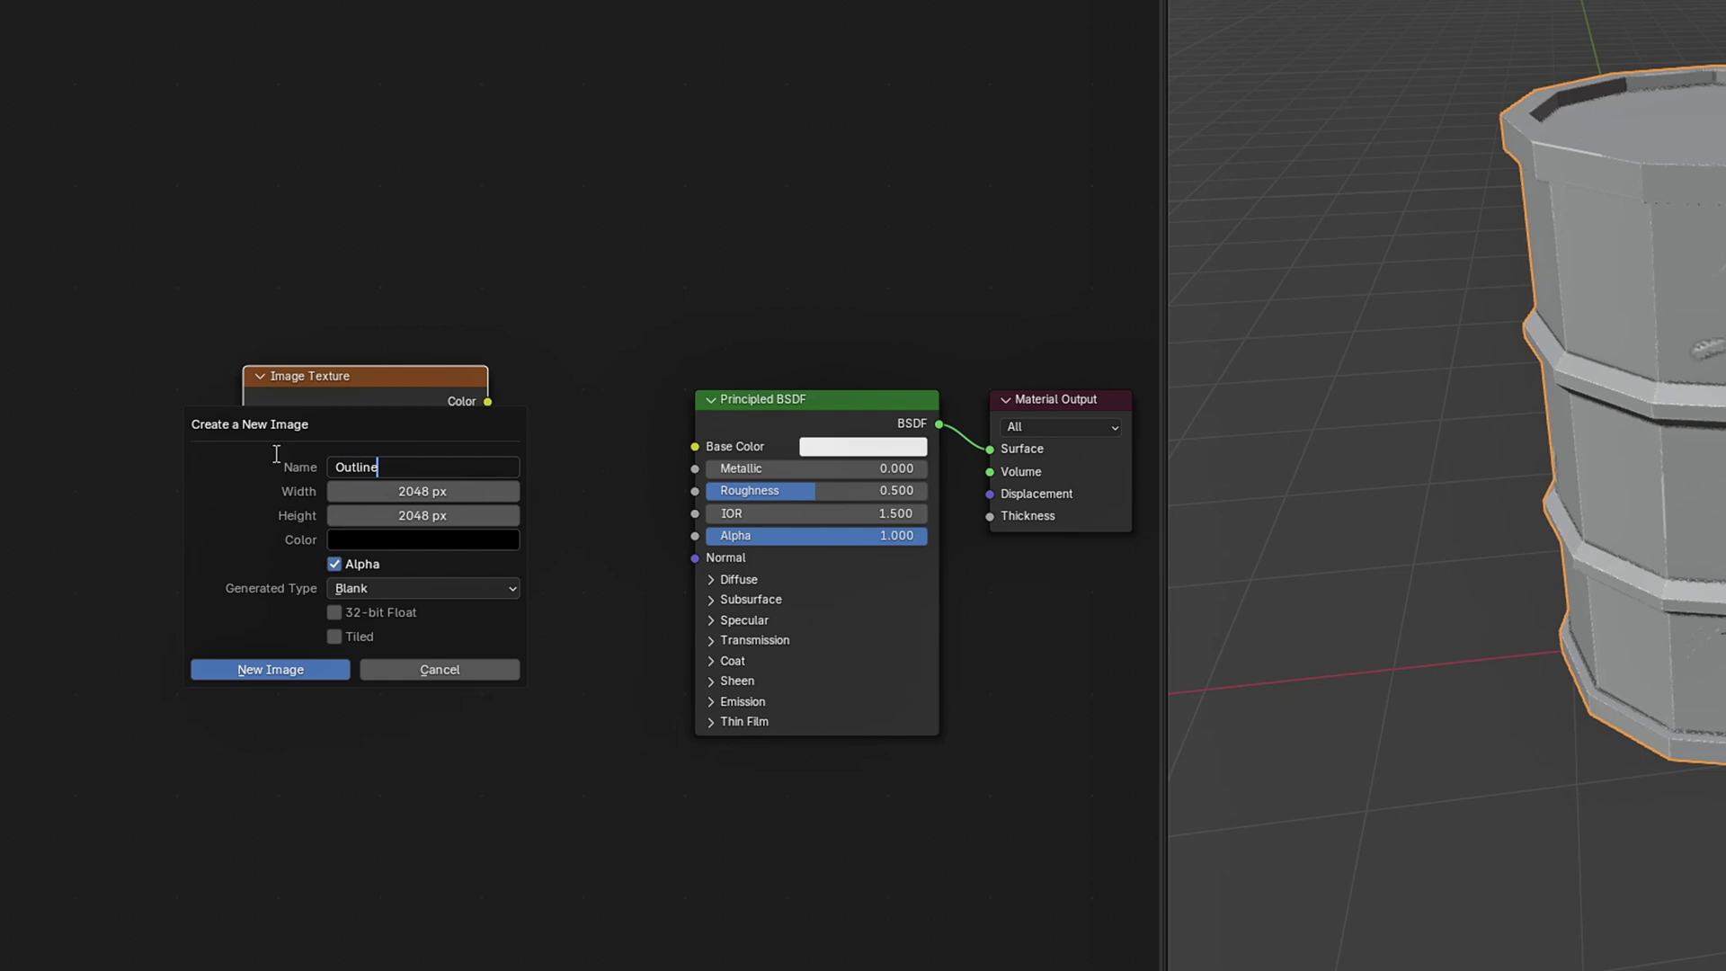
pyautogui.click(279, 671)
pyautogui.click(402, 577)
pyautogui.click(575, 739)
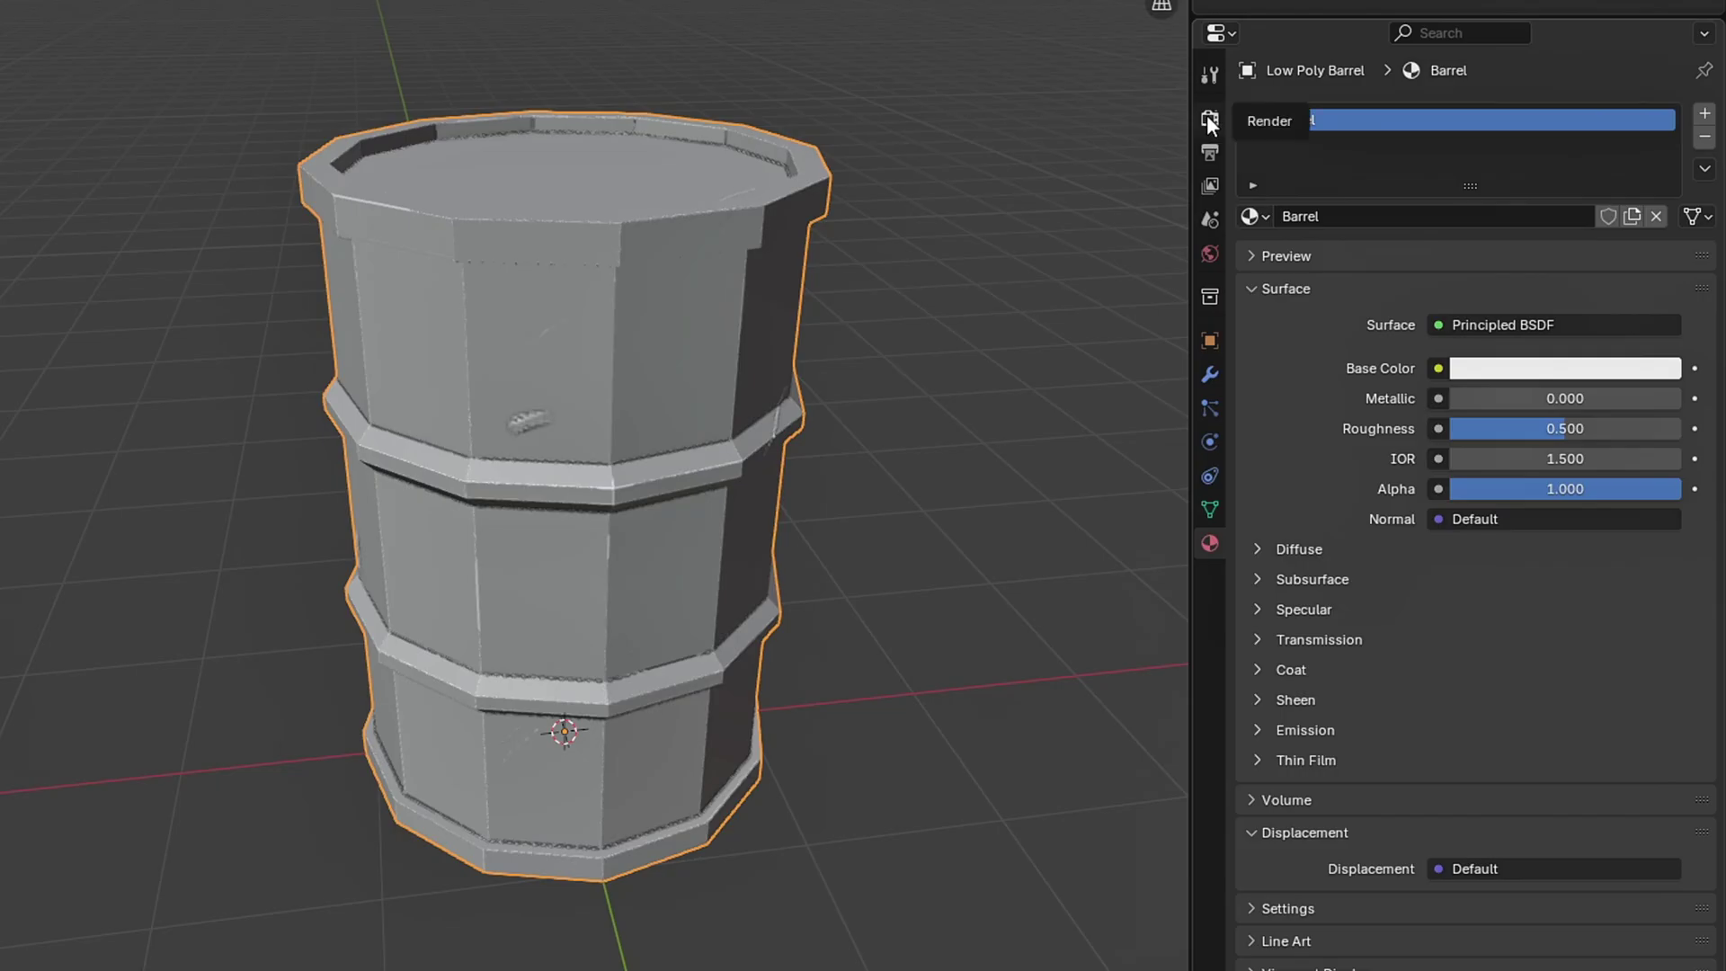
# Set the render engine to Cycles with GPU Compute and the render max samples to 10.
pyautogui.click(1209, 120)
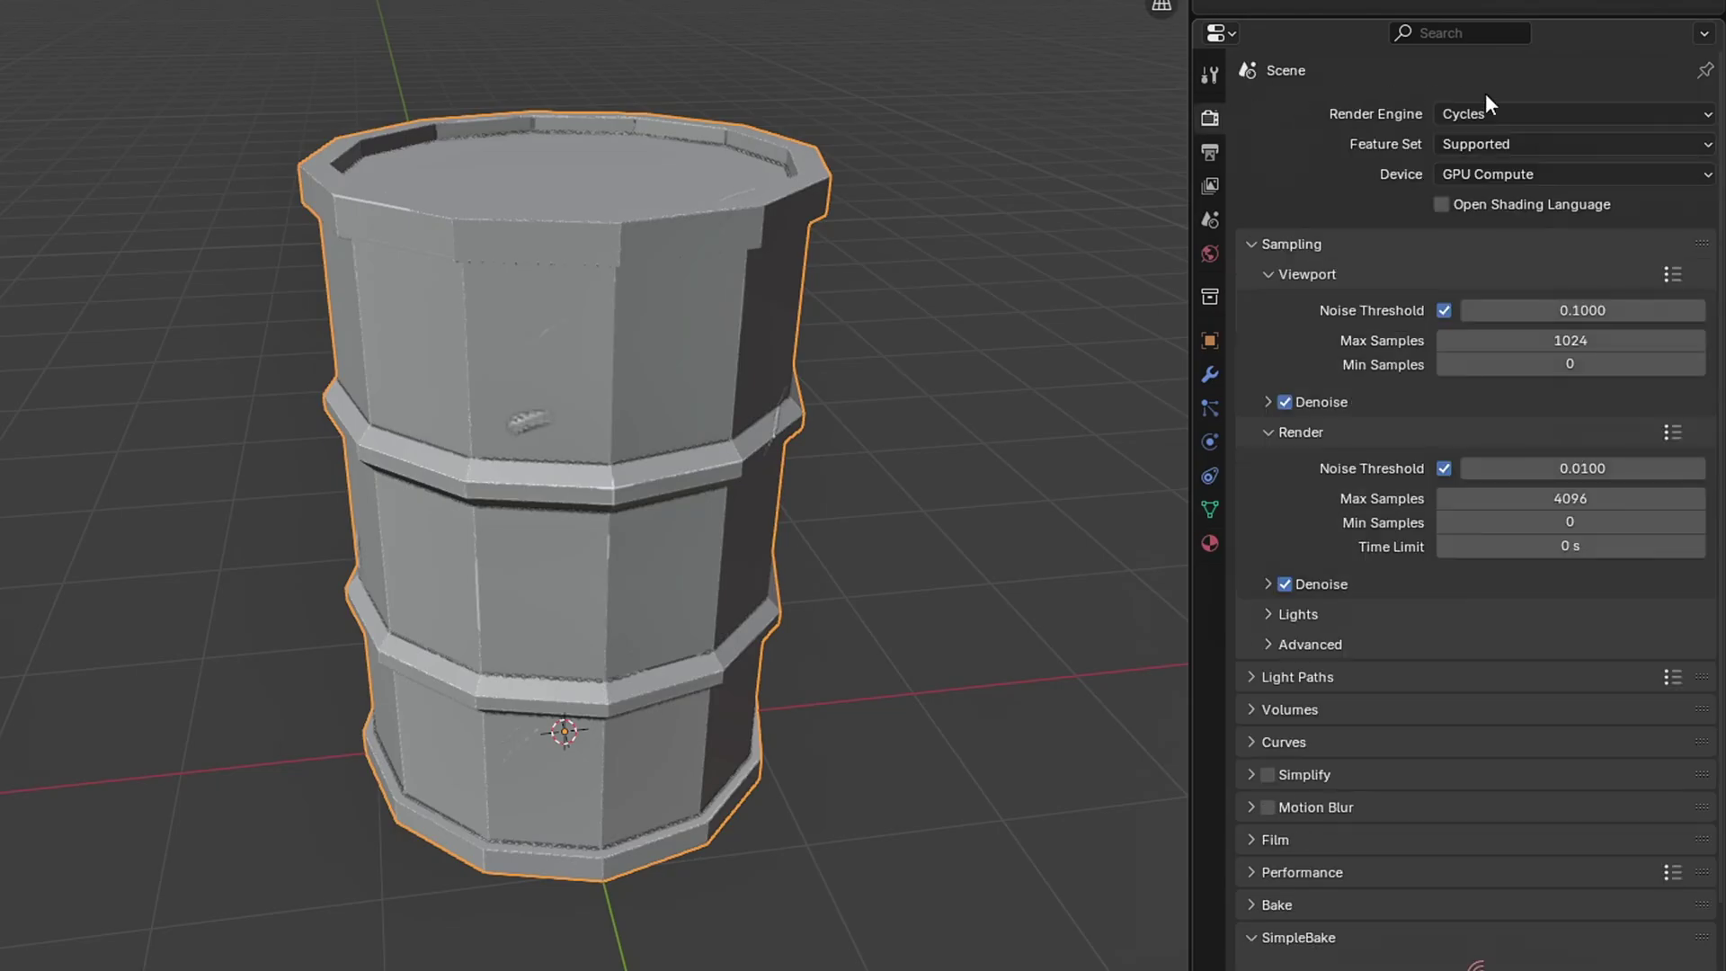
pyautogui.click(1528, 111)
pyautogui.click(1524, 108)
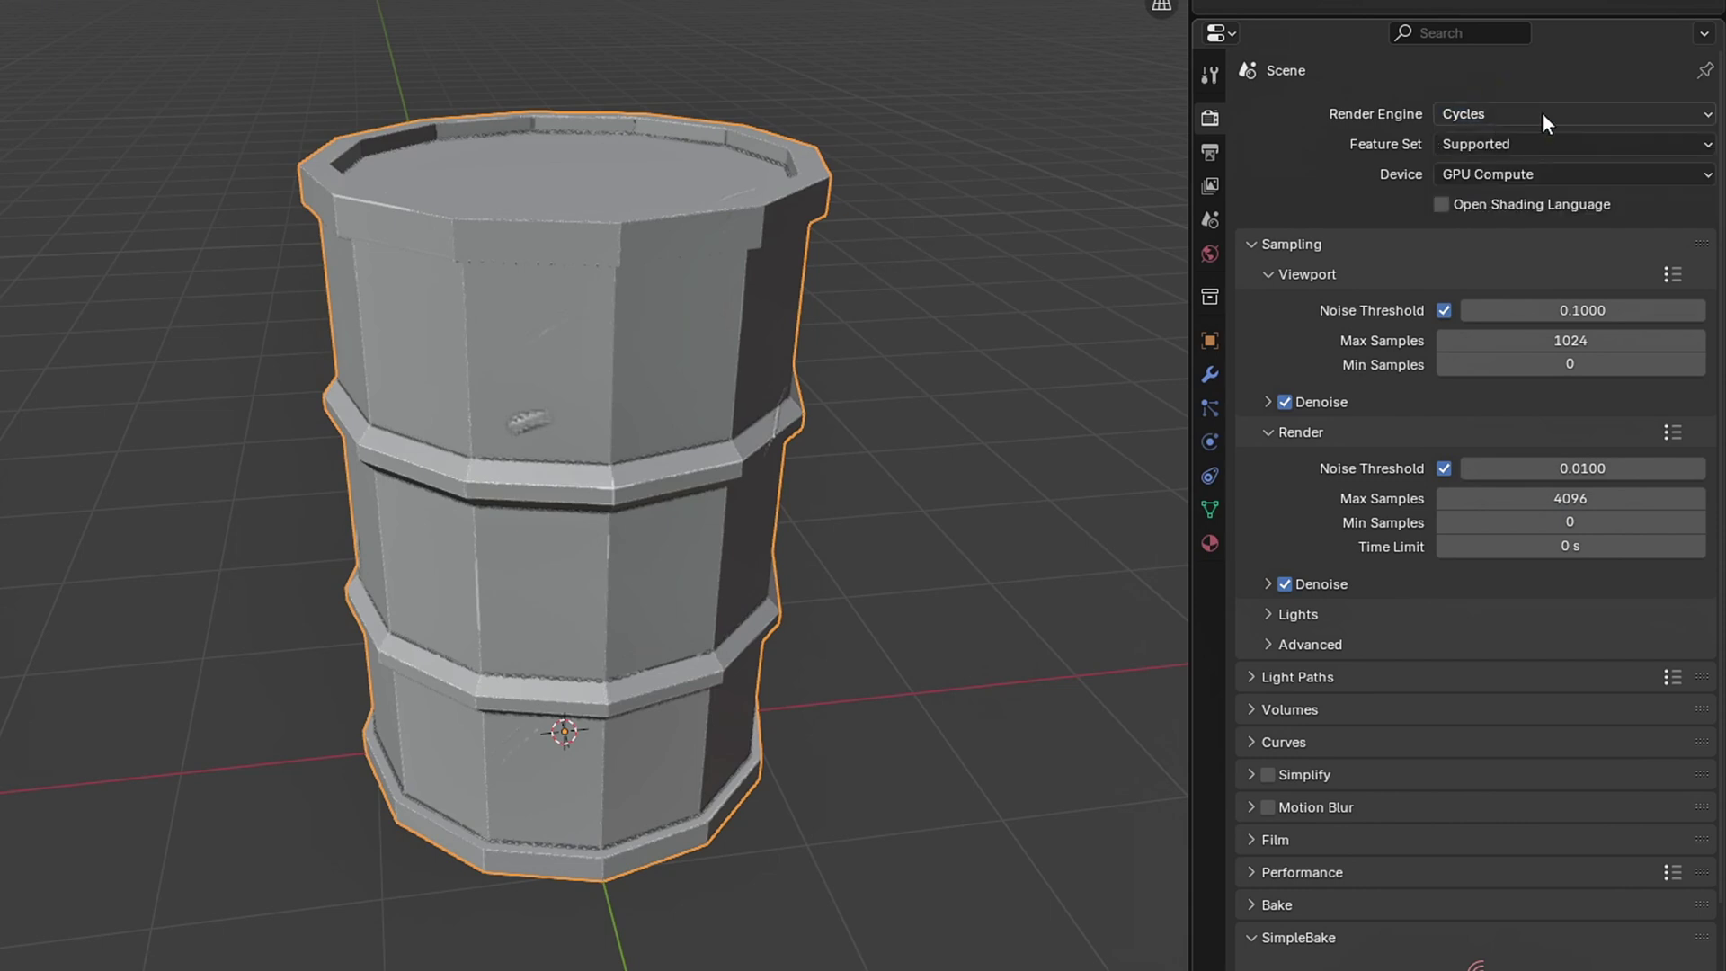
pyautogui.click(1535, 174)
pyautogui.click(1556, 228)
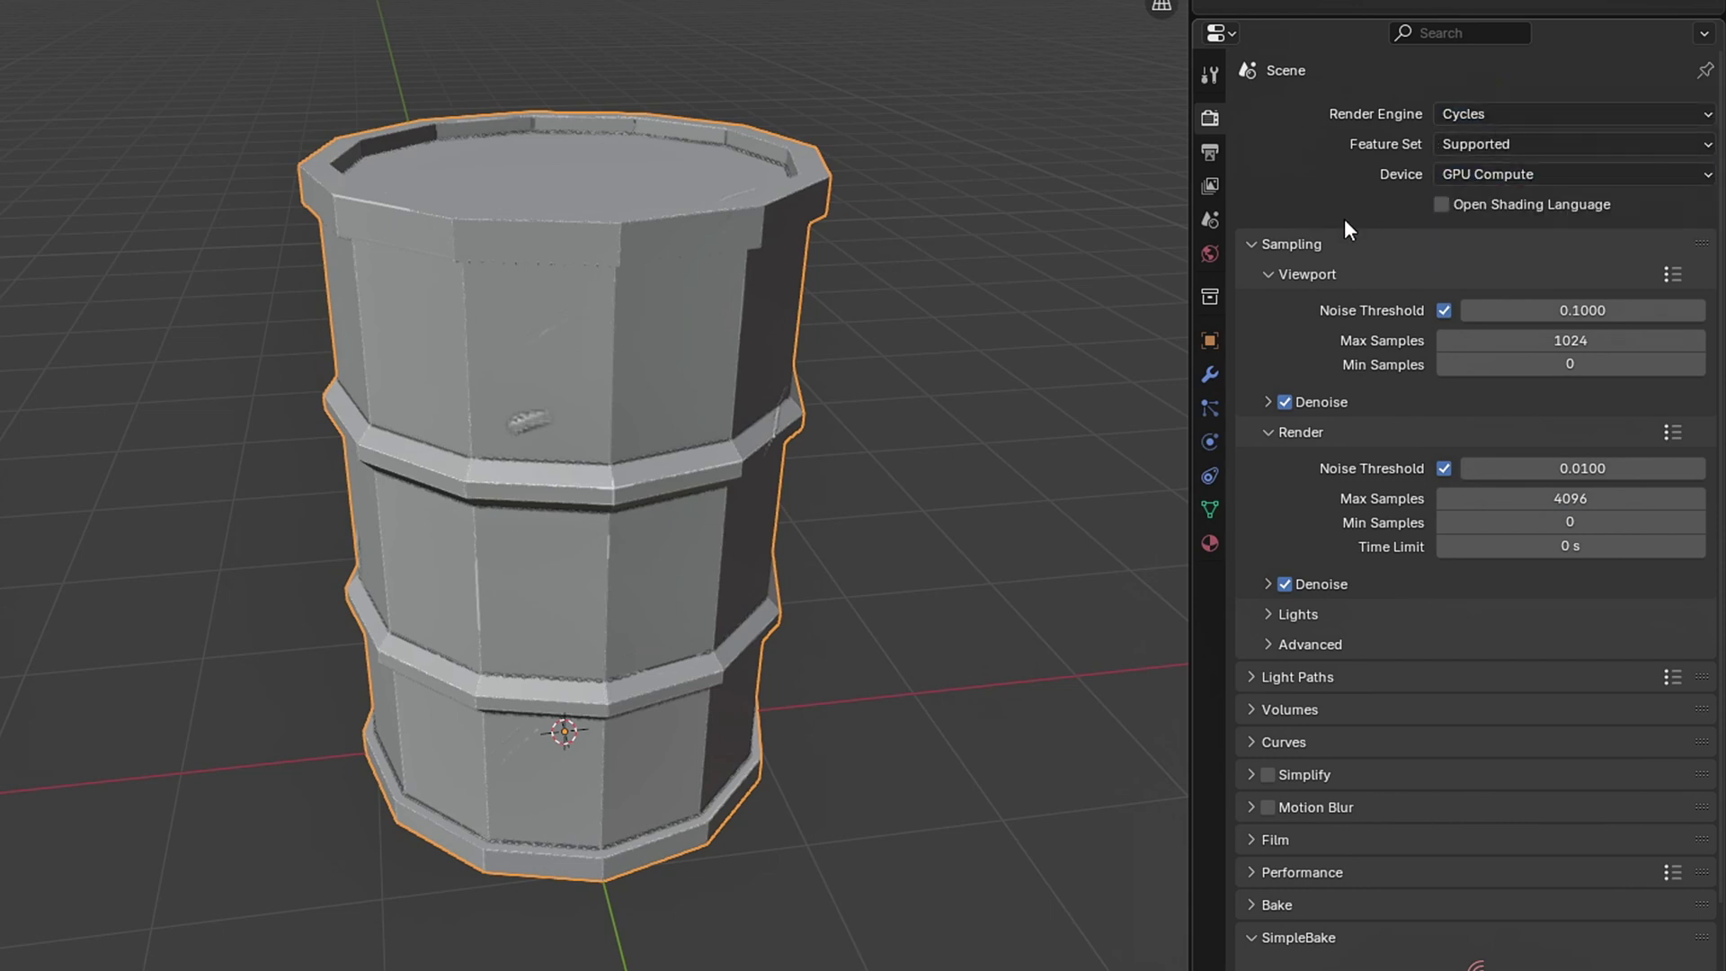
pyautogui.click(1567, 499)
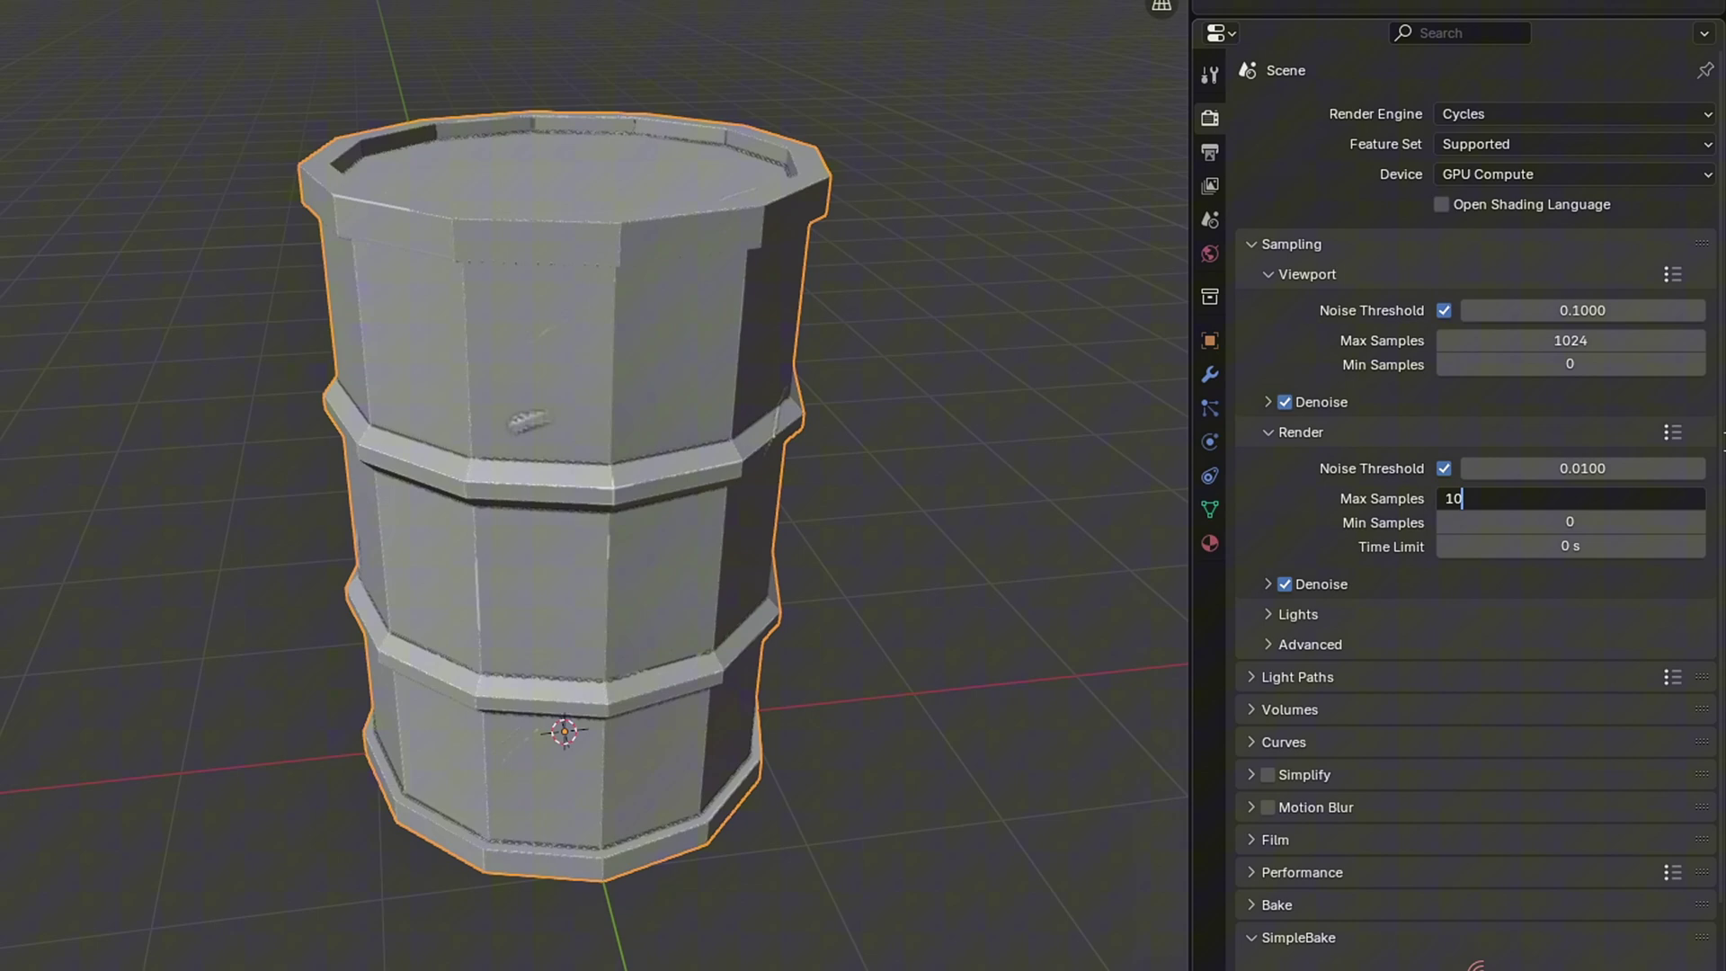
pyautogui.press('Return')
# Configure baking with the Emit bake type, Selected to Active enabled and an extrusion of 0.5 m.
pyautogui.click(1268, 432)
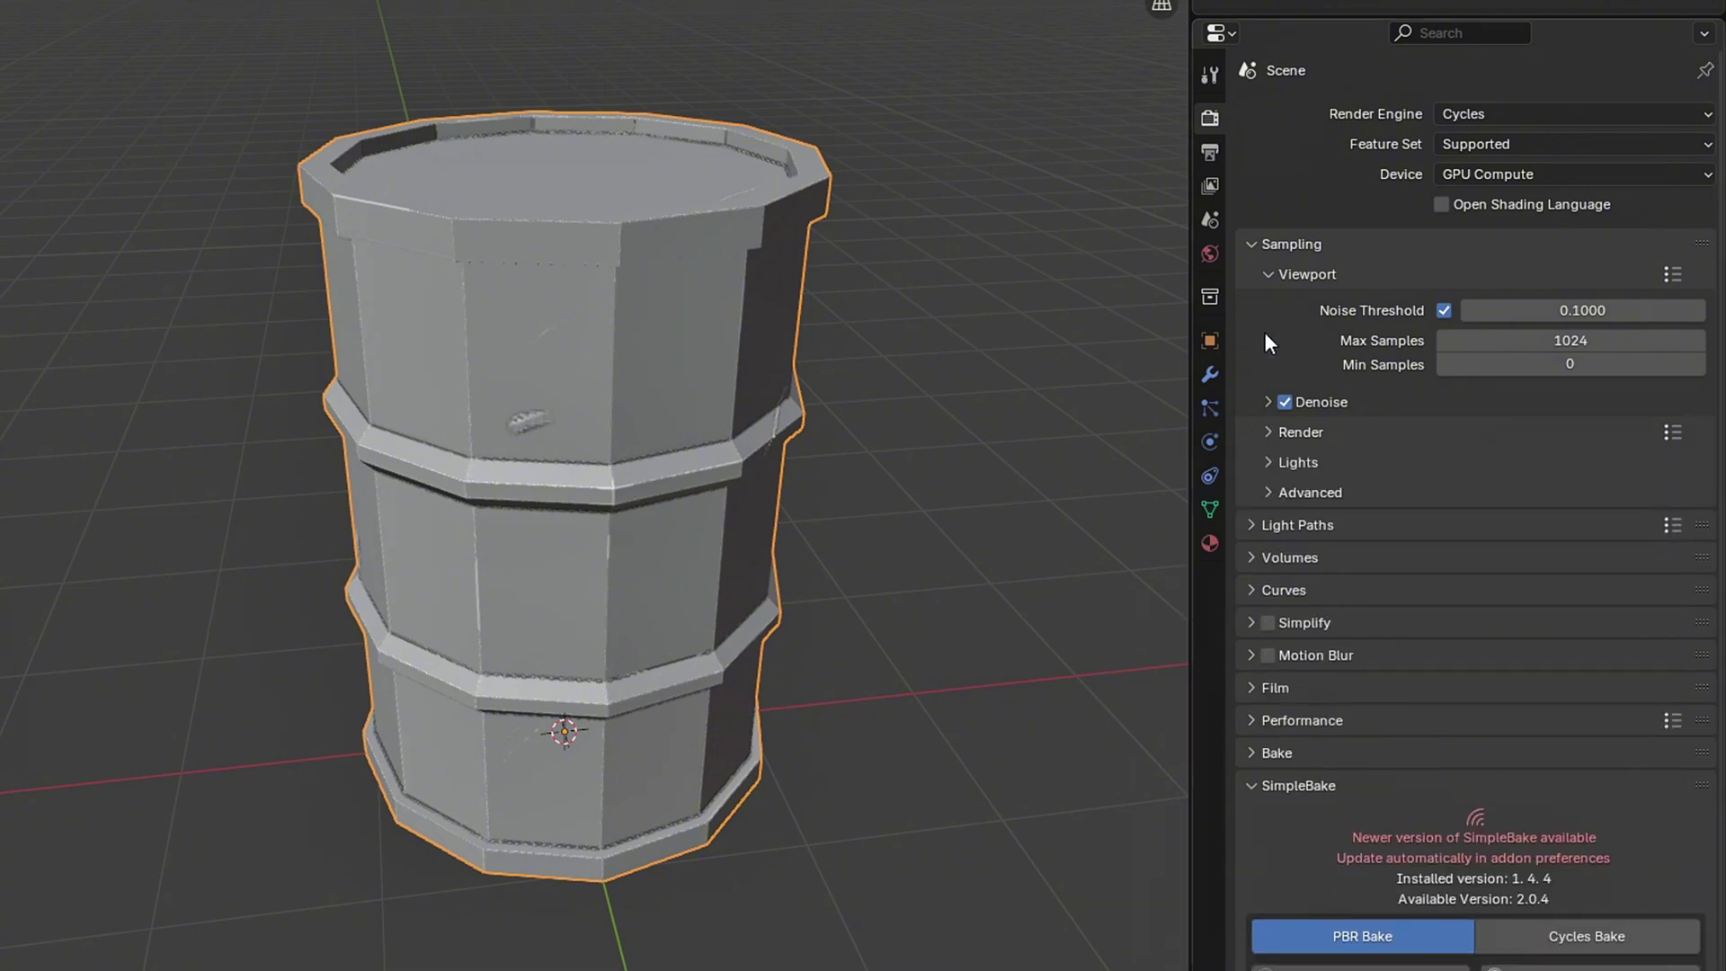
pyautogui.click(1267, 275)
pyautogui.click(1257, 247)
pyautogui.click(1276, 537)
pyautogui.click(1258, 505)
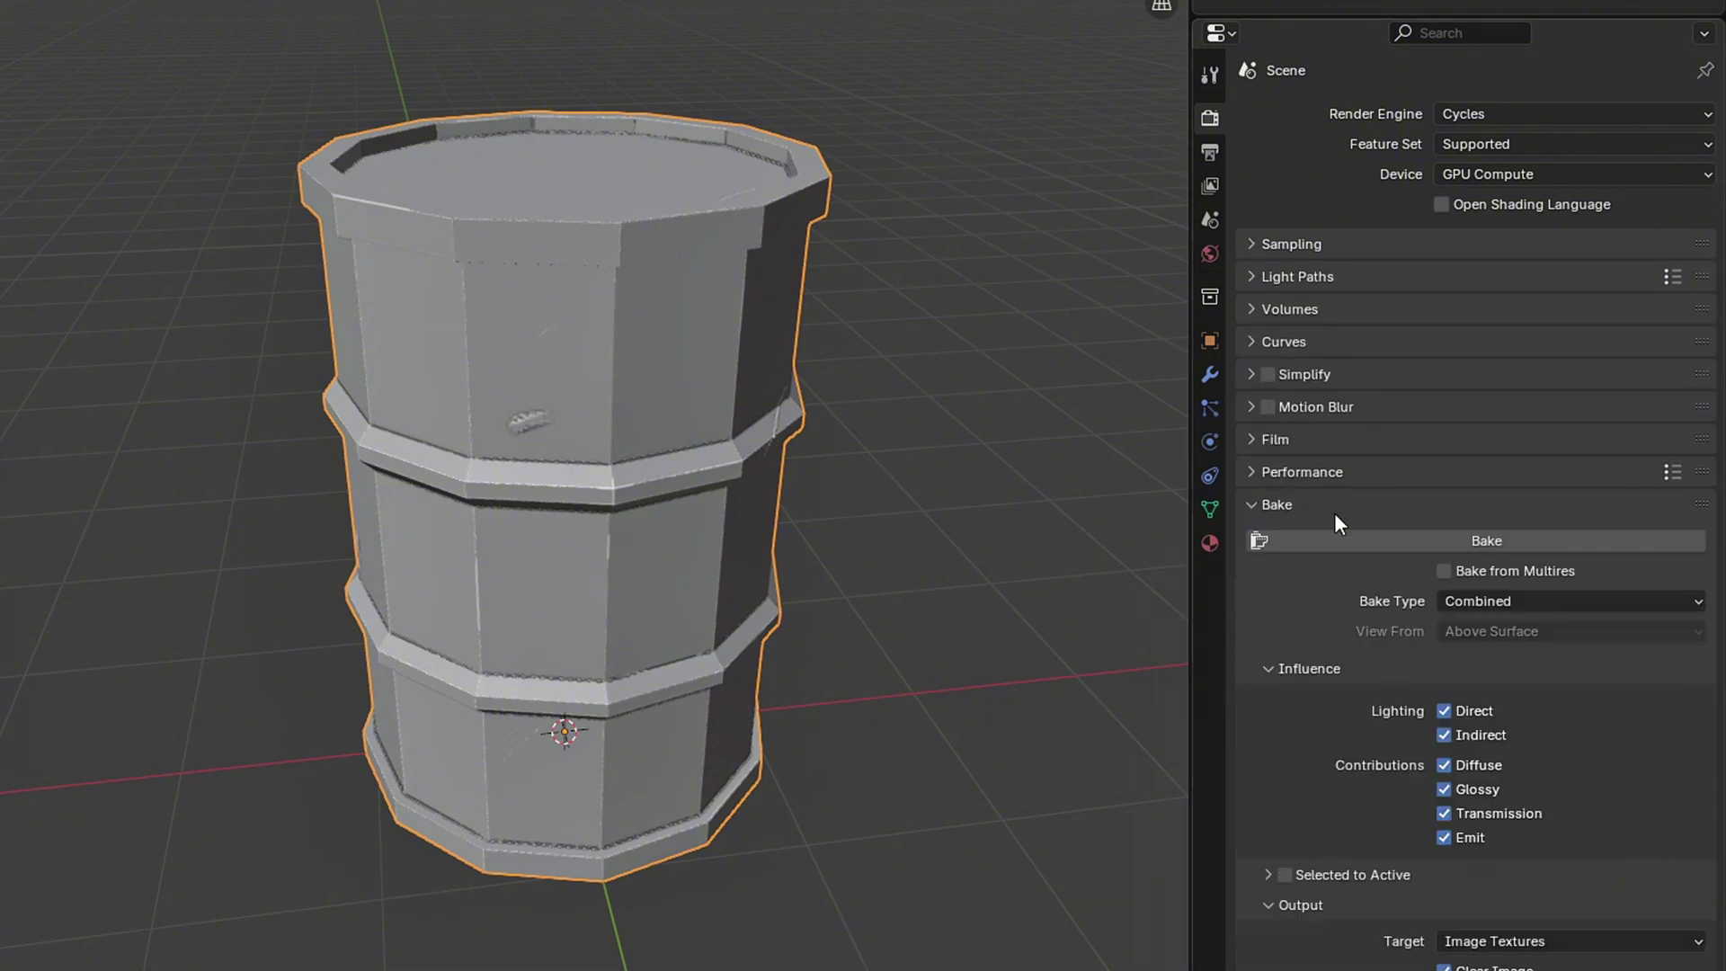
pyautogui.click(1557, 600)
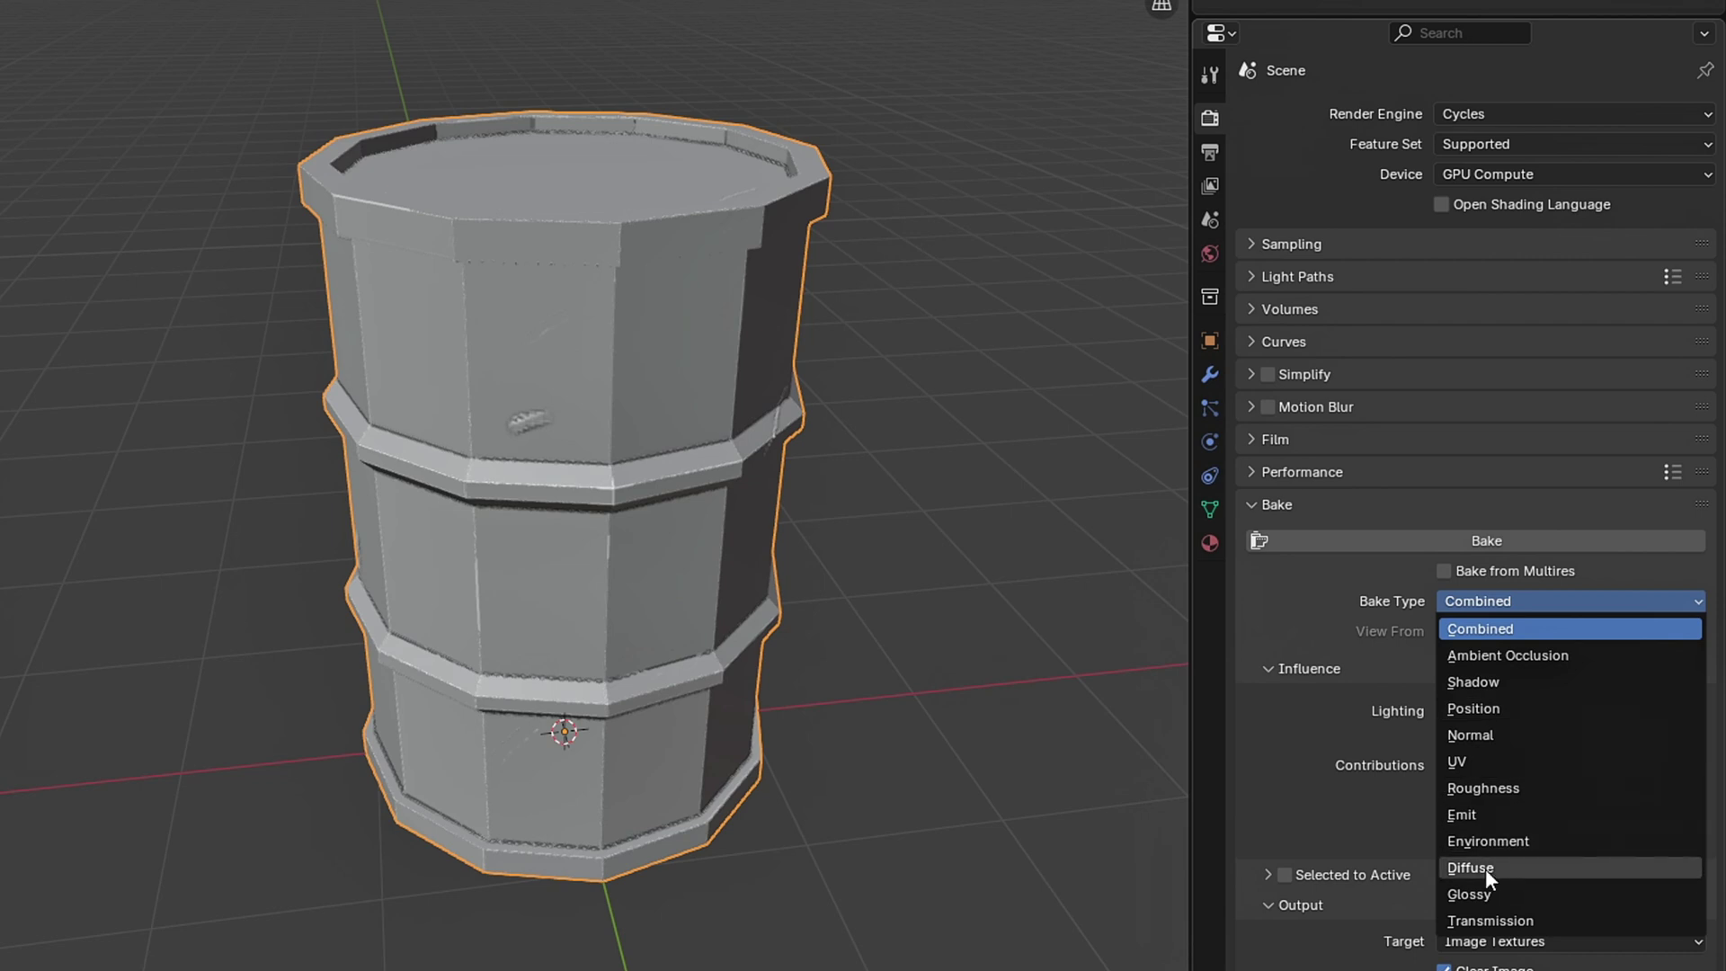
pyautogui.click(1485, 813)
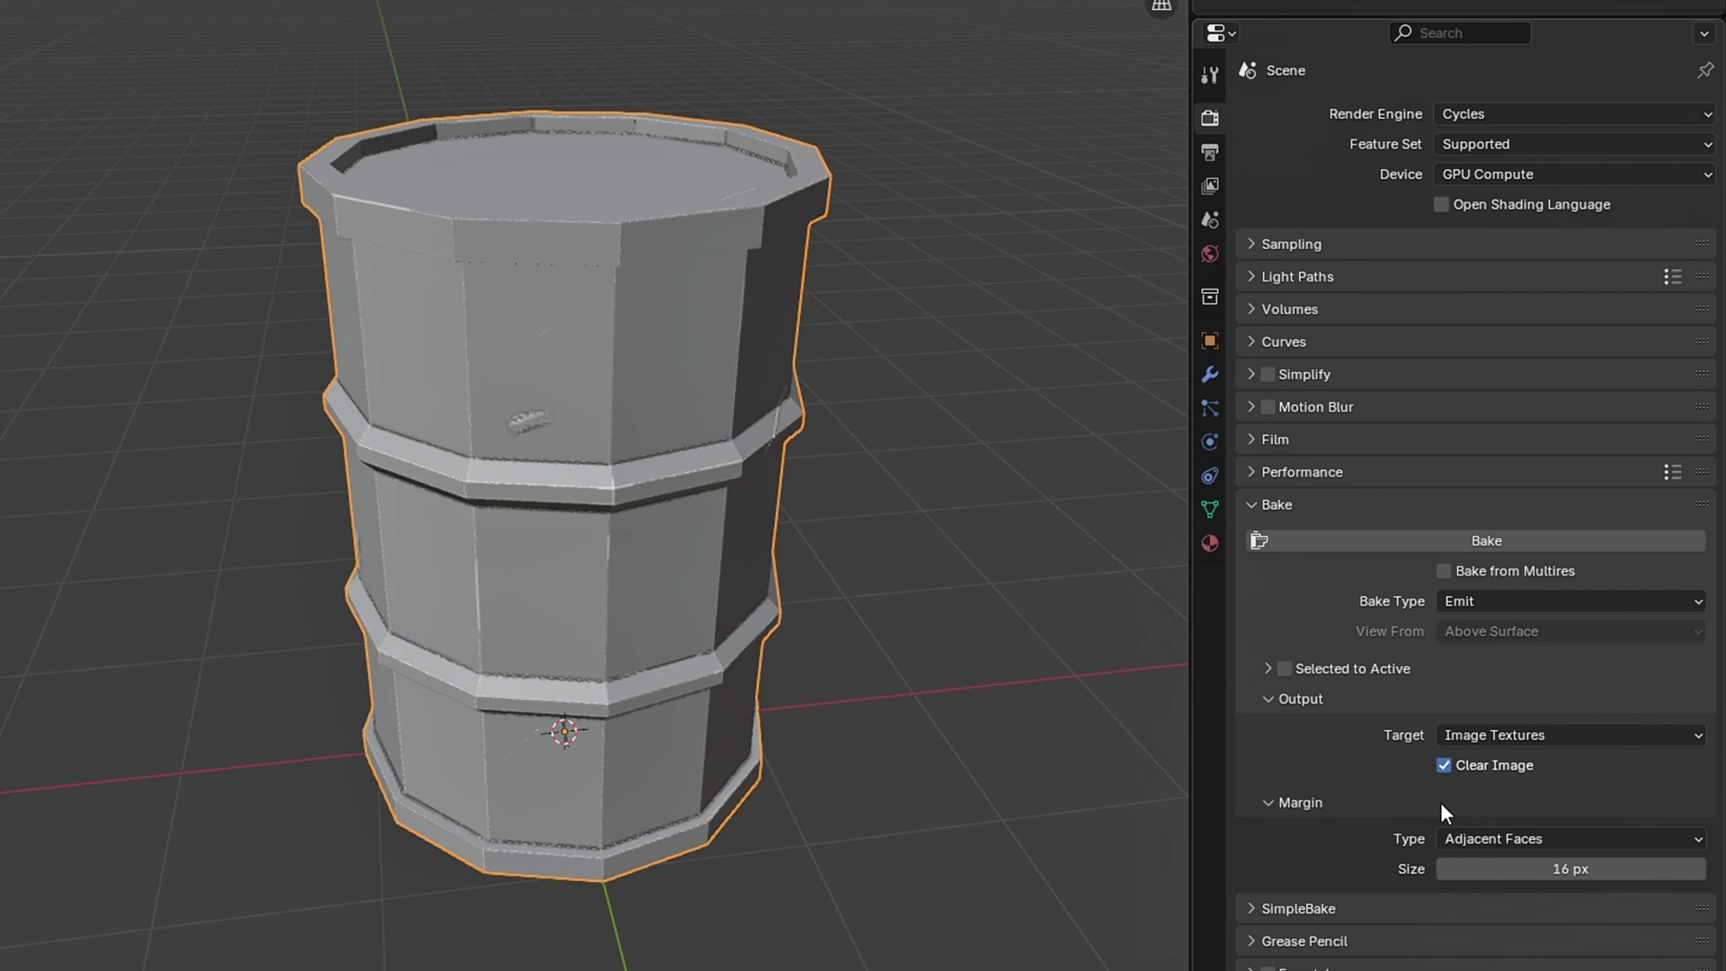
pyautogui.click(1282, 670)
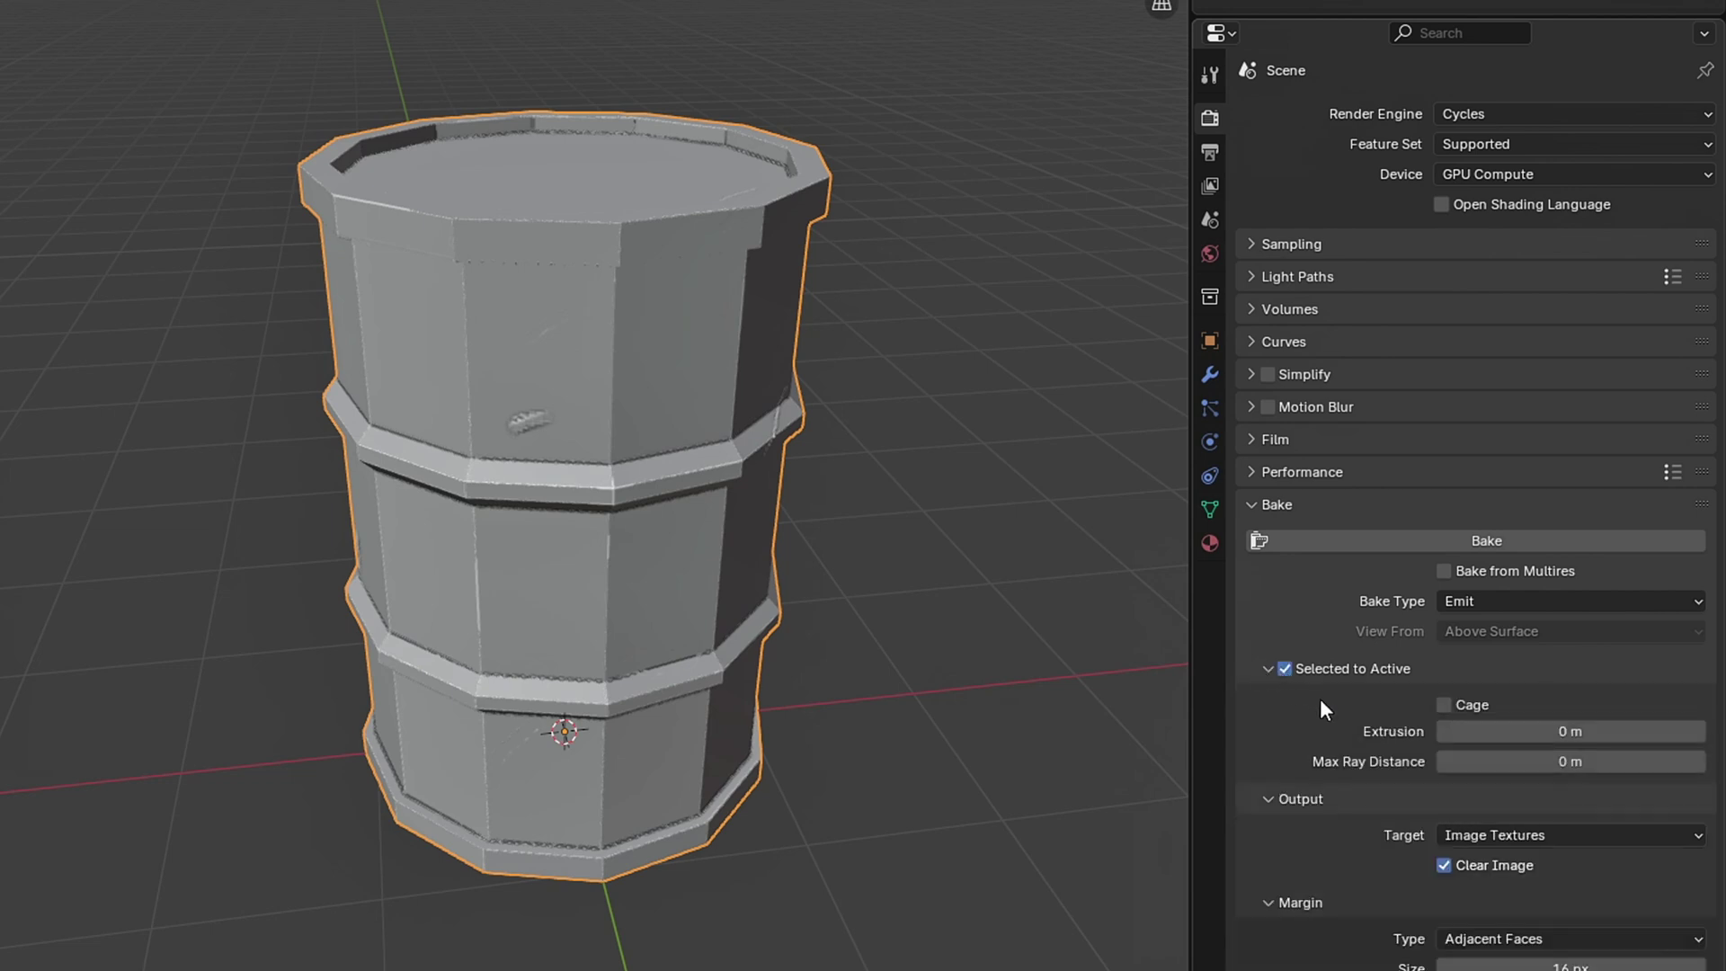
pyautogui.click(1564, 732)
pyautogui.write('.5')
pyautogui.press('Return')
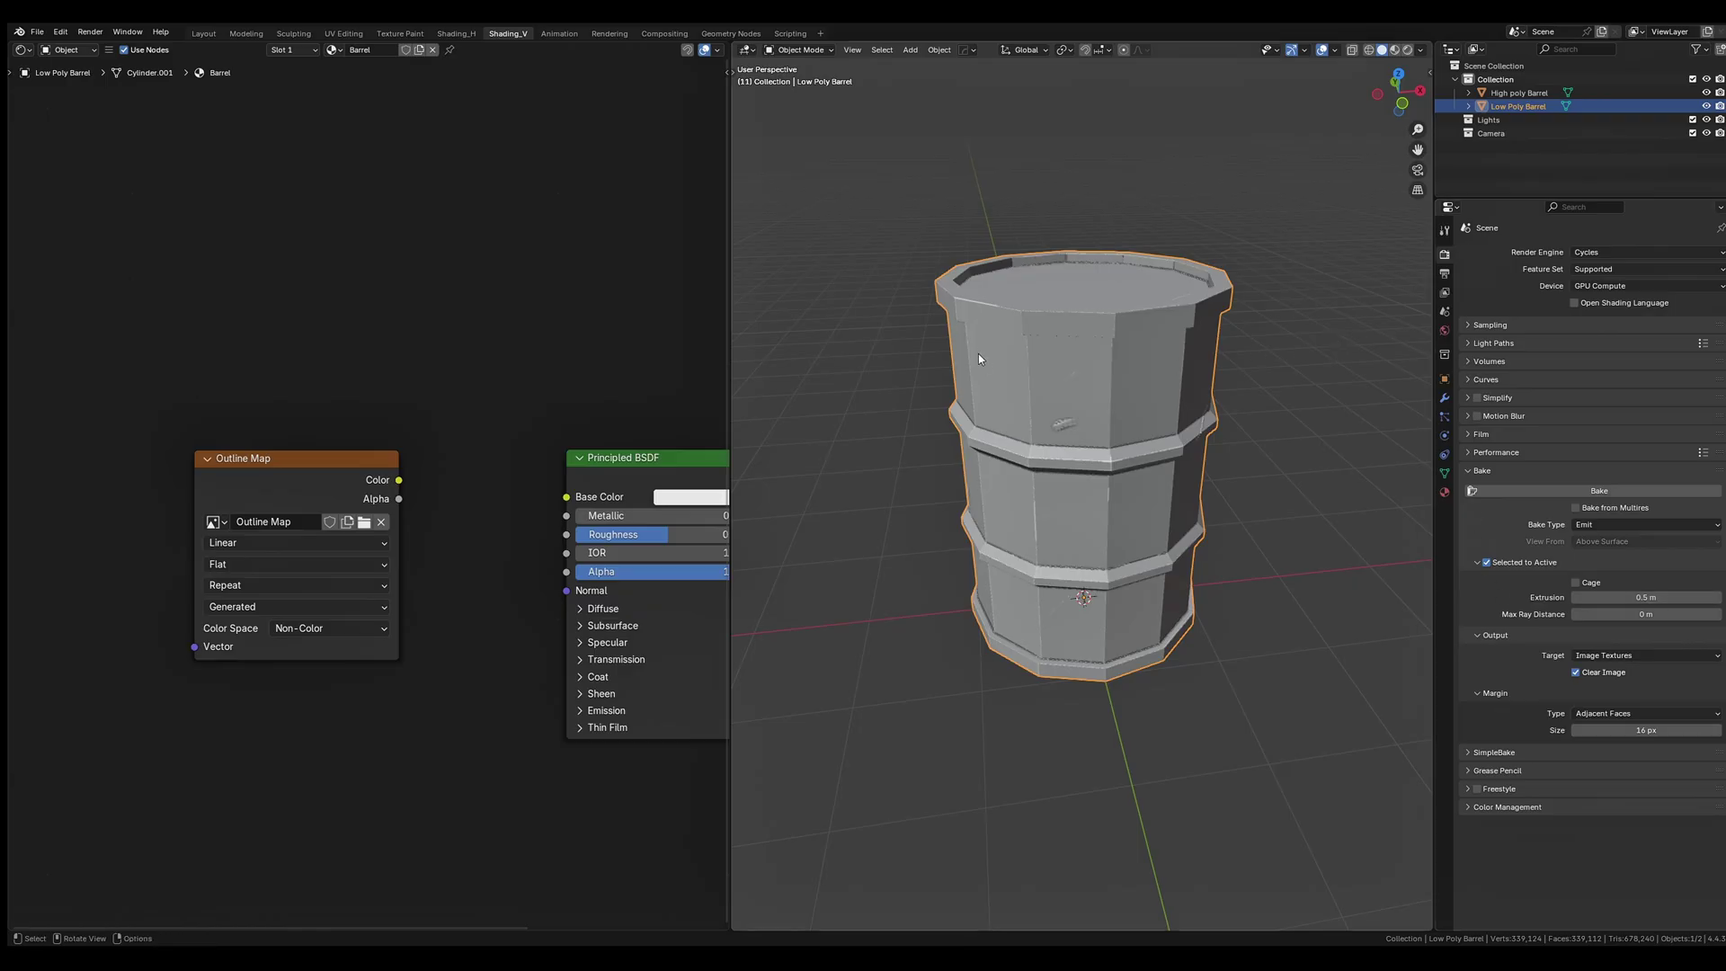
# Bake the high poly barrel onto the low poly barrel's Outline Map image texture.
pyautogui.click(264, 486)
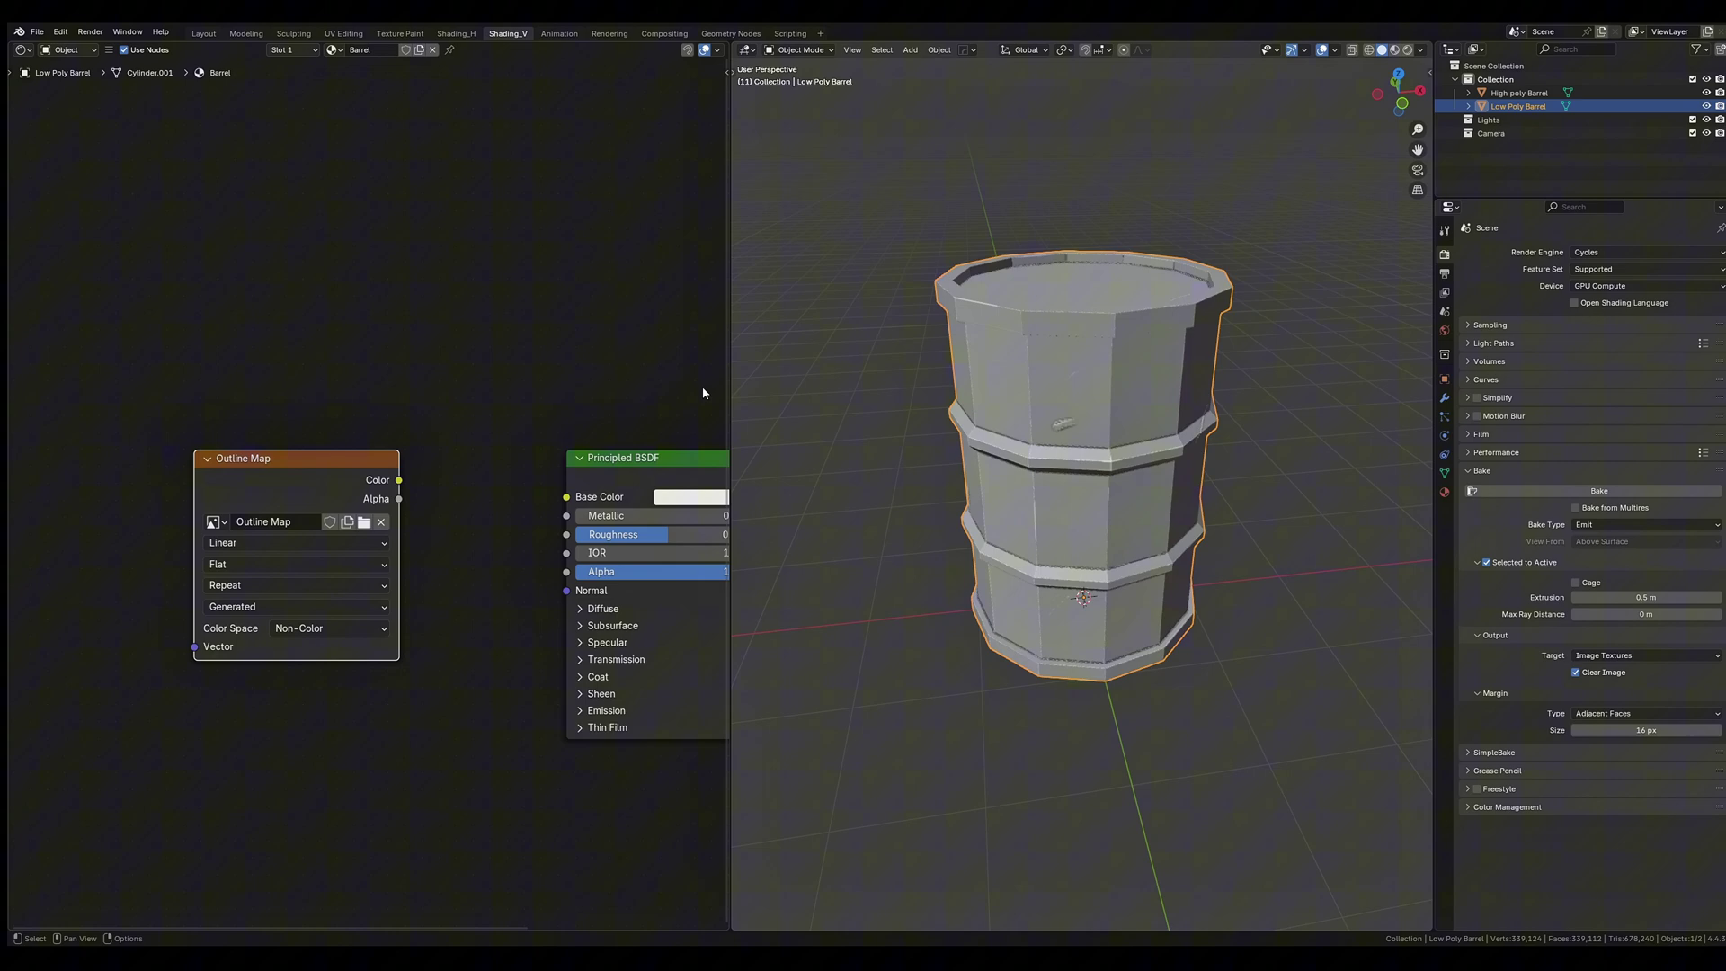
pyautogui.click(1517, 93)
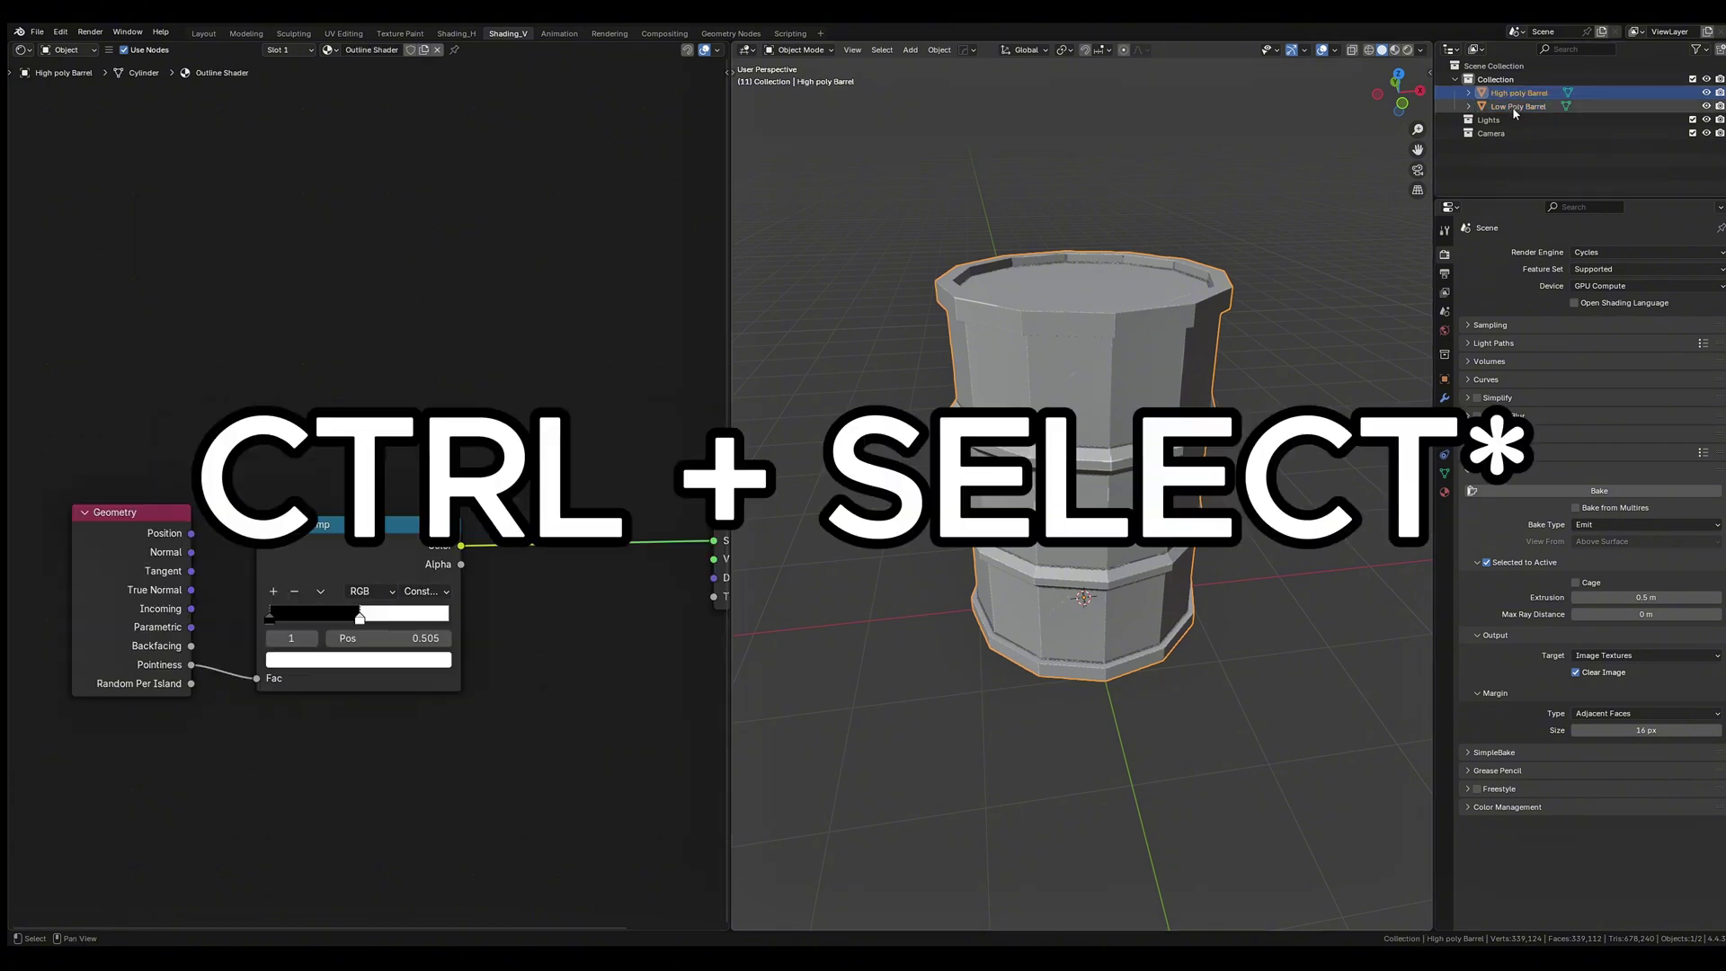
pyautogui.keyDown('ctrl'); pyautogui.click(1517, 106); pyautogui.keyUp('ctrl')
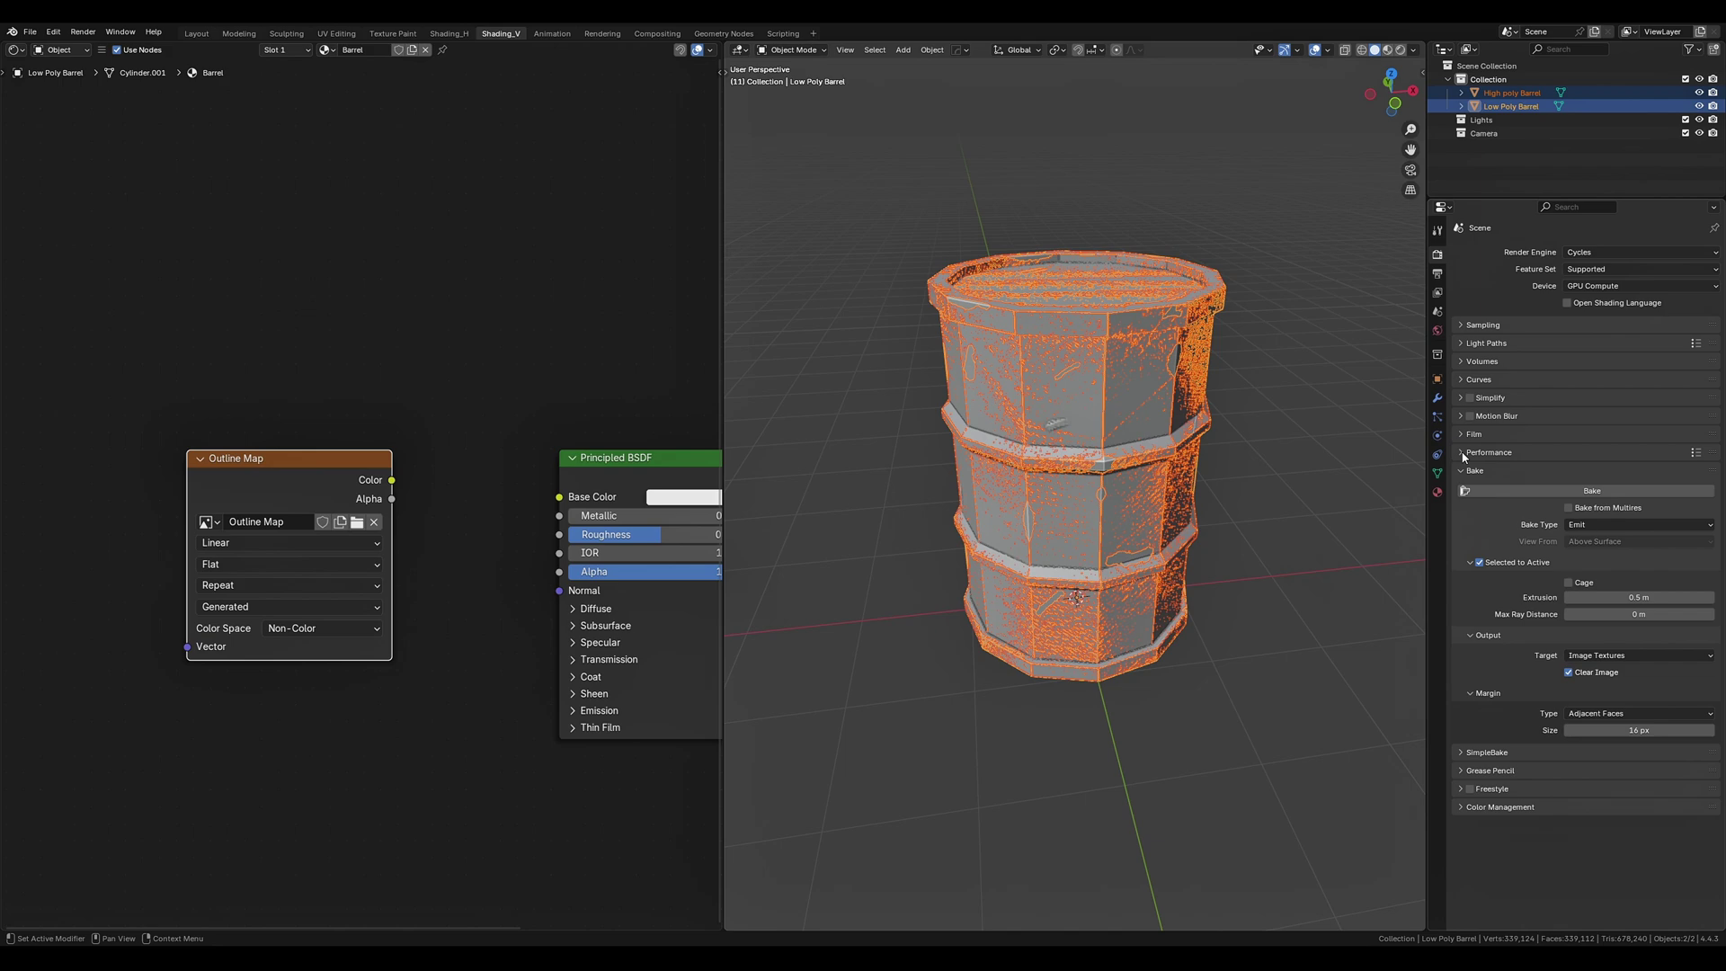
pyautogui.click(1510, 491)
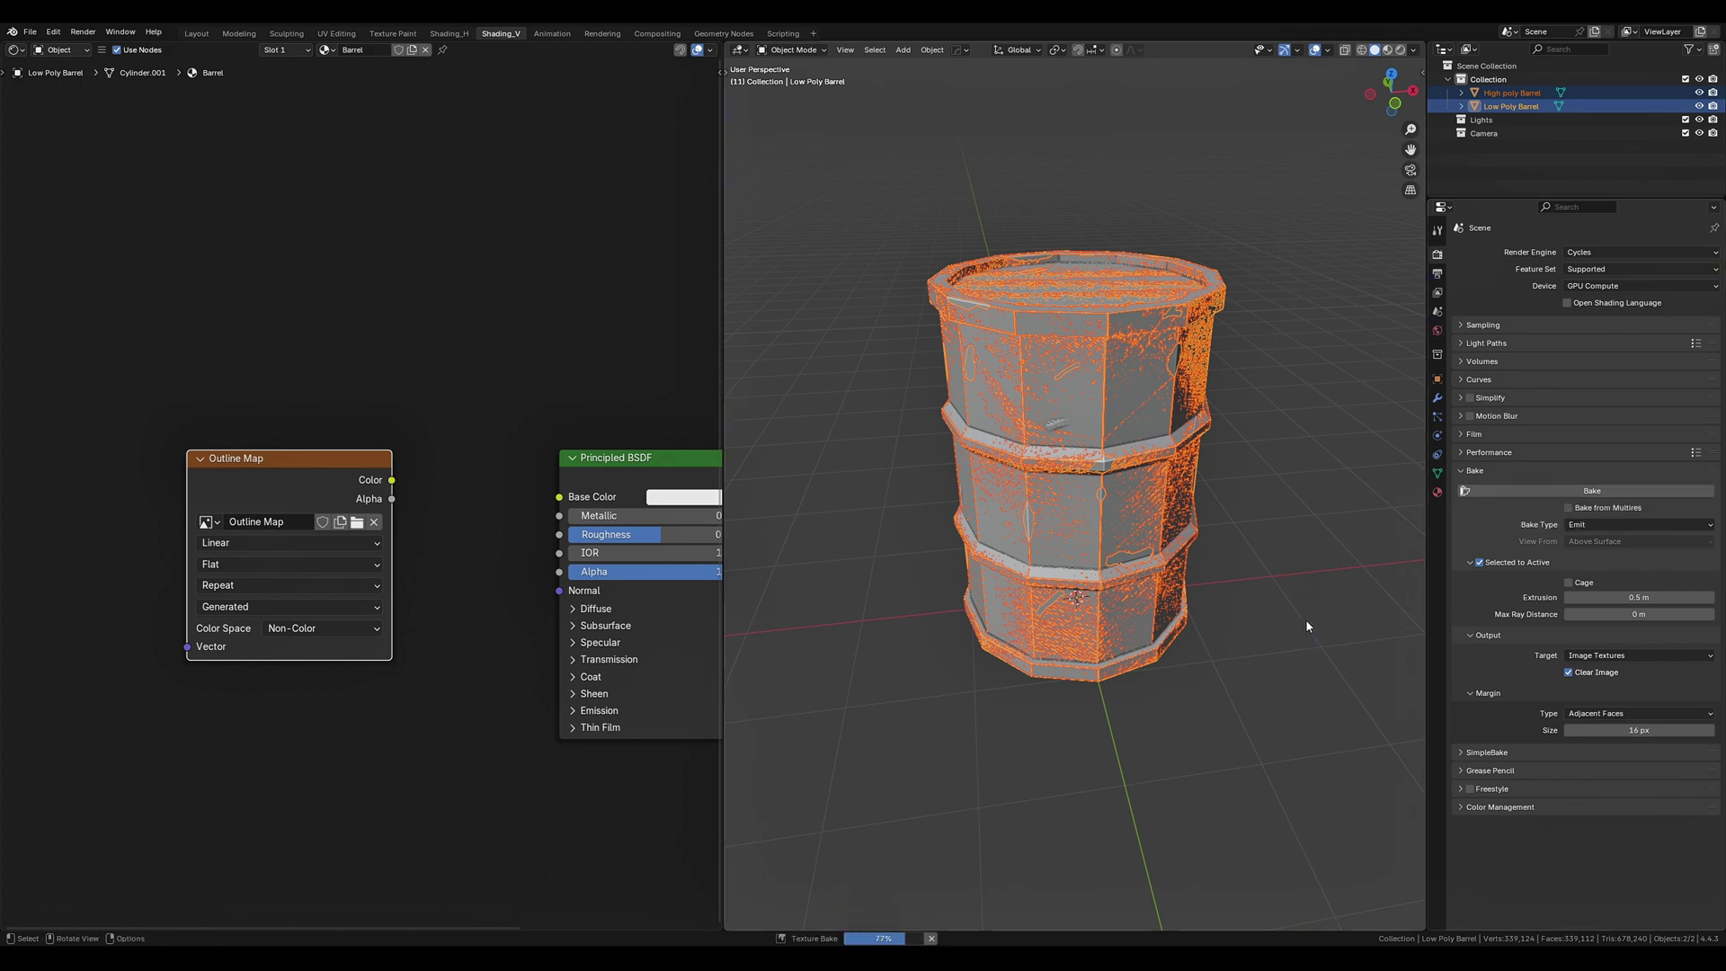
# Check the baked Outline Map in the UV Editing workspace and save the image.
pyautogui.click(336, 33)
pyautogui.scroll(2, 384, 289)
pyautogui.click(206, 50)
pyautogui.click(235, 180)
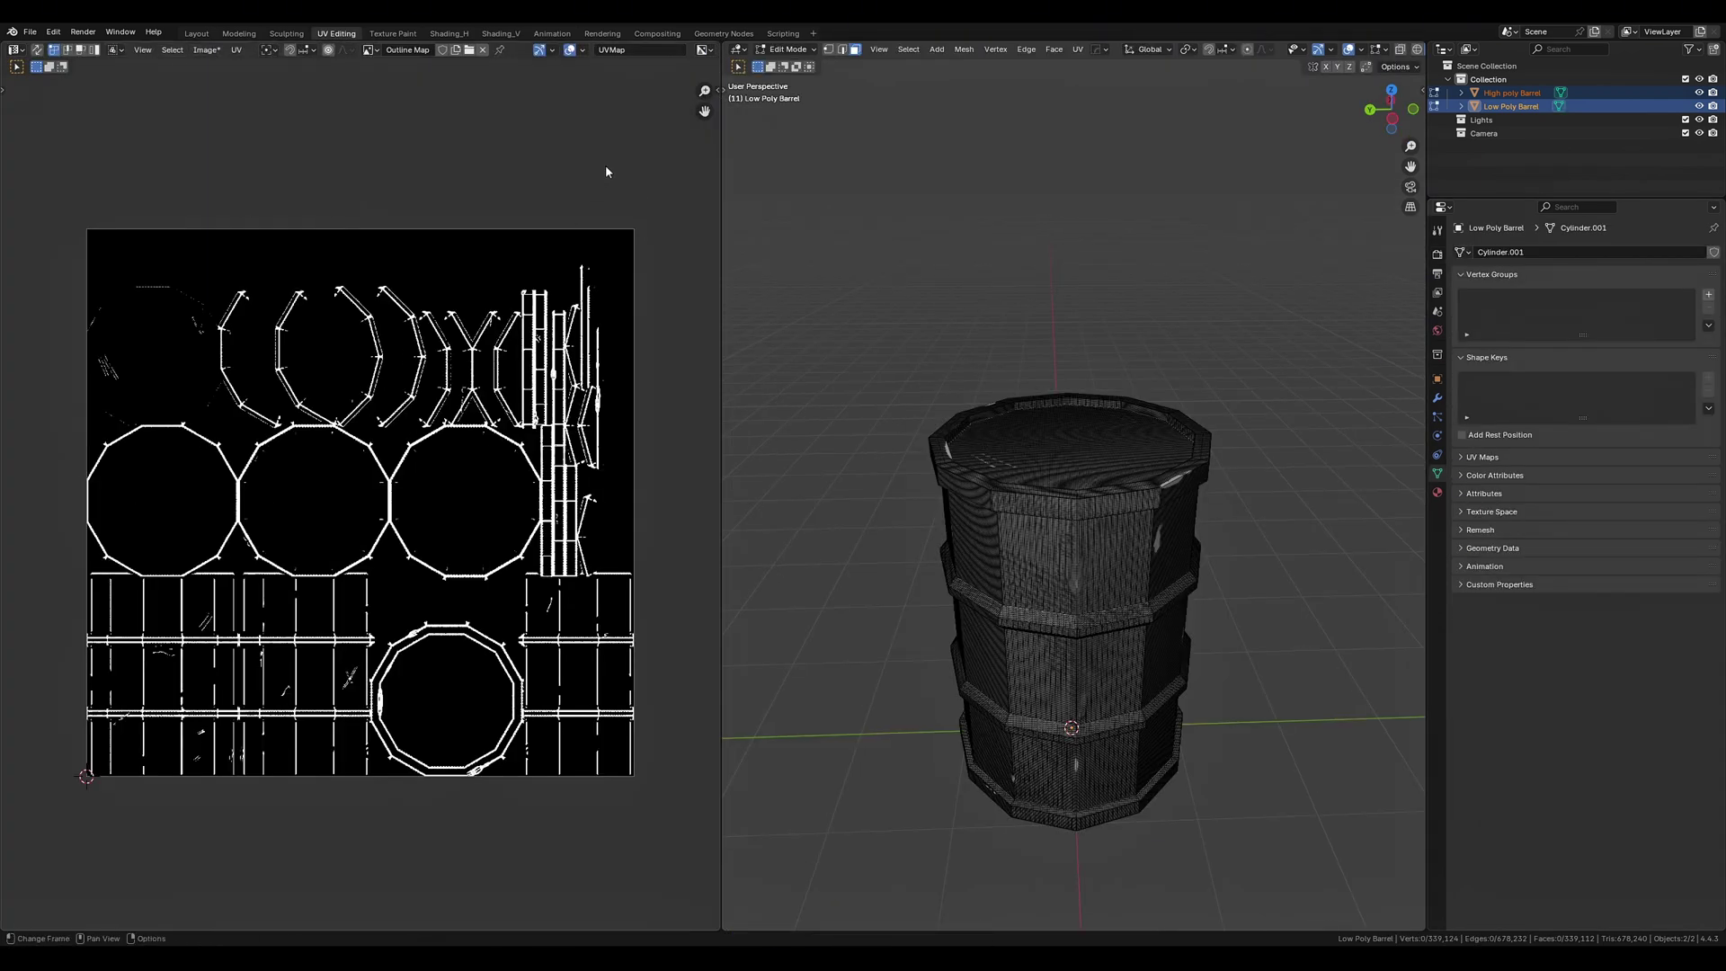
# Hide the high poly barrel and connect the Outline Map color to the low poly material's Base Color in Material Preview shading.
pyautogui.click(501, 33)
pyautogui.click(1699, 93)
pyautogui.click(1387, 51)
pyautogui.moveTo(391, 480); pyautogui.dragTo(559, 497)
pyautogui.moveTo(1134, 415); pyautogui.dragTo(935, 415, button='middle')
pyautogui.click(1184, 470)
pyautogui.press('KP_Decimal')
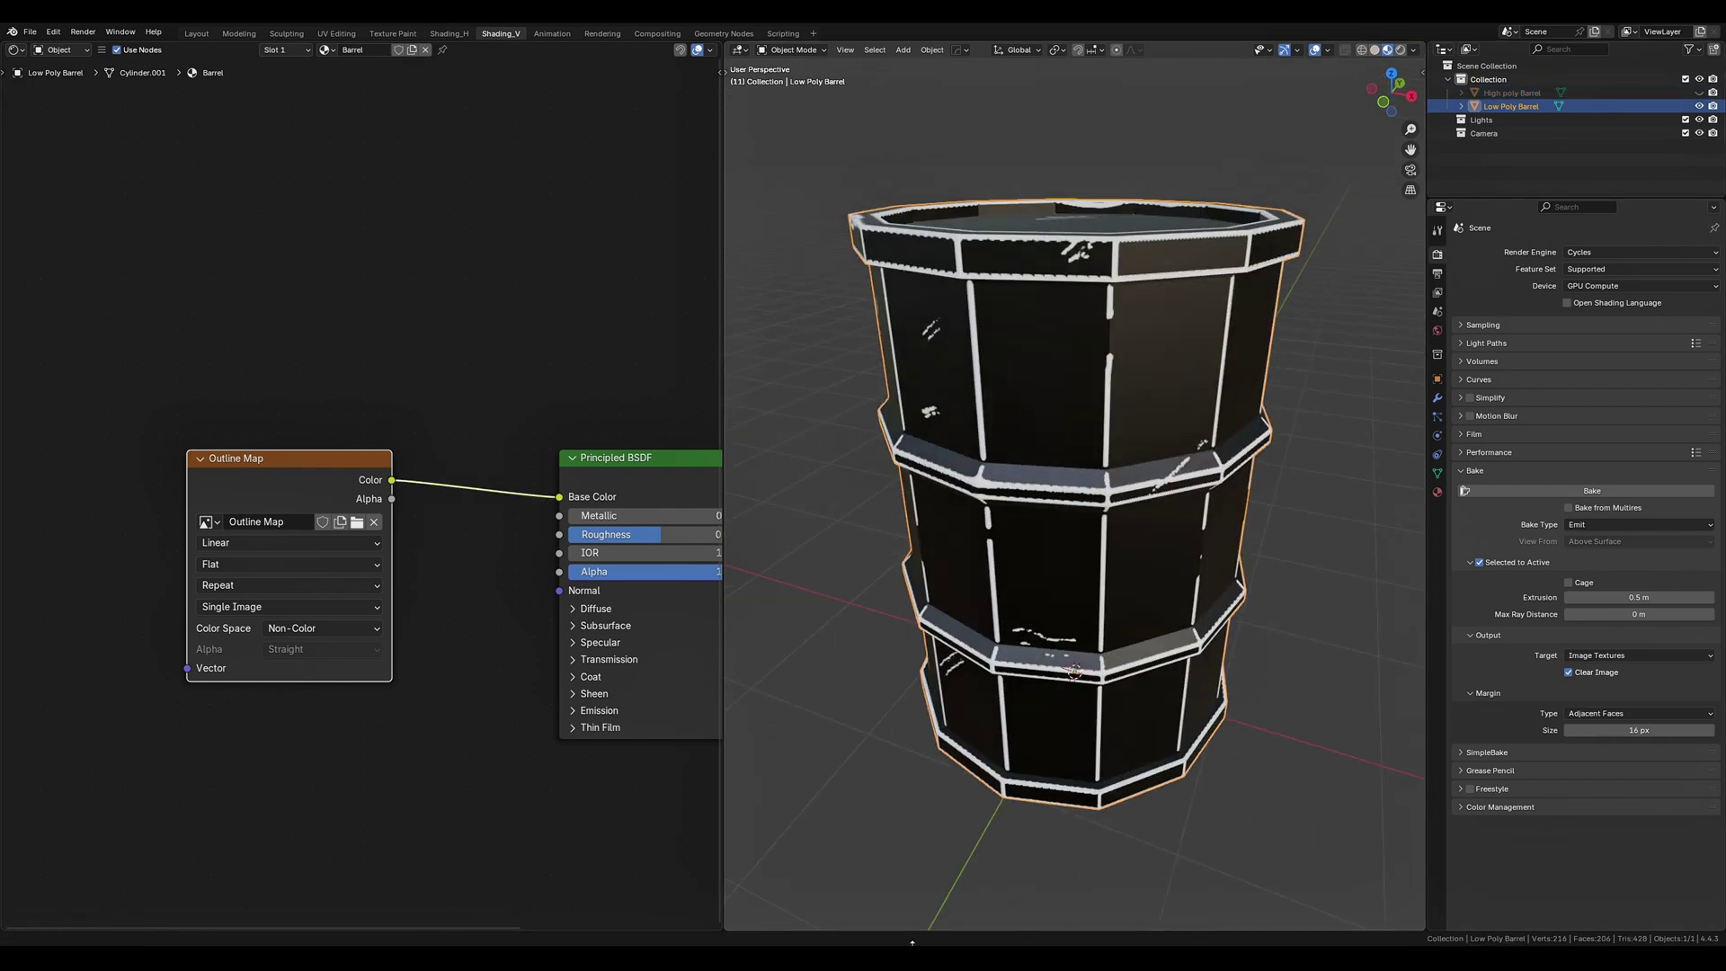
# Insert a Math node between the Outline Map and the Principled BSDF and set its operation to Less Than.
pyautogui.scroll(-3, 461, 558)
pyautogui.scroll(-7, 373, 574)
pyautogui.moveTo(381, 578); pyautogui.dragTo(459, 578, button='middle')
pyautogui.press('g')
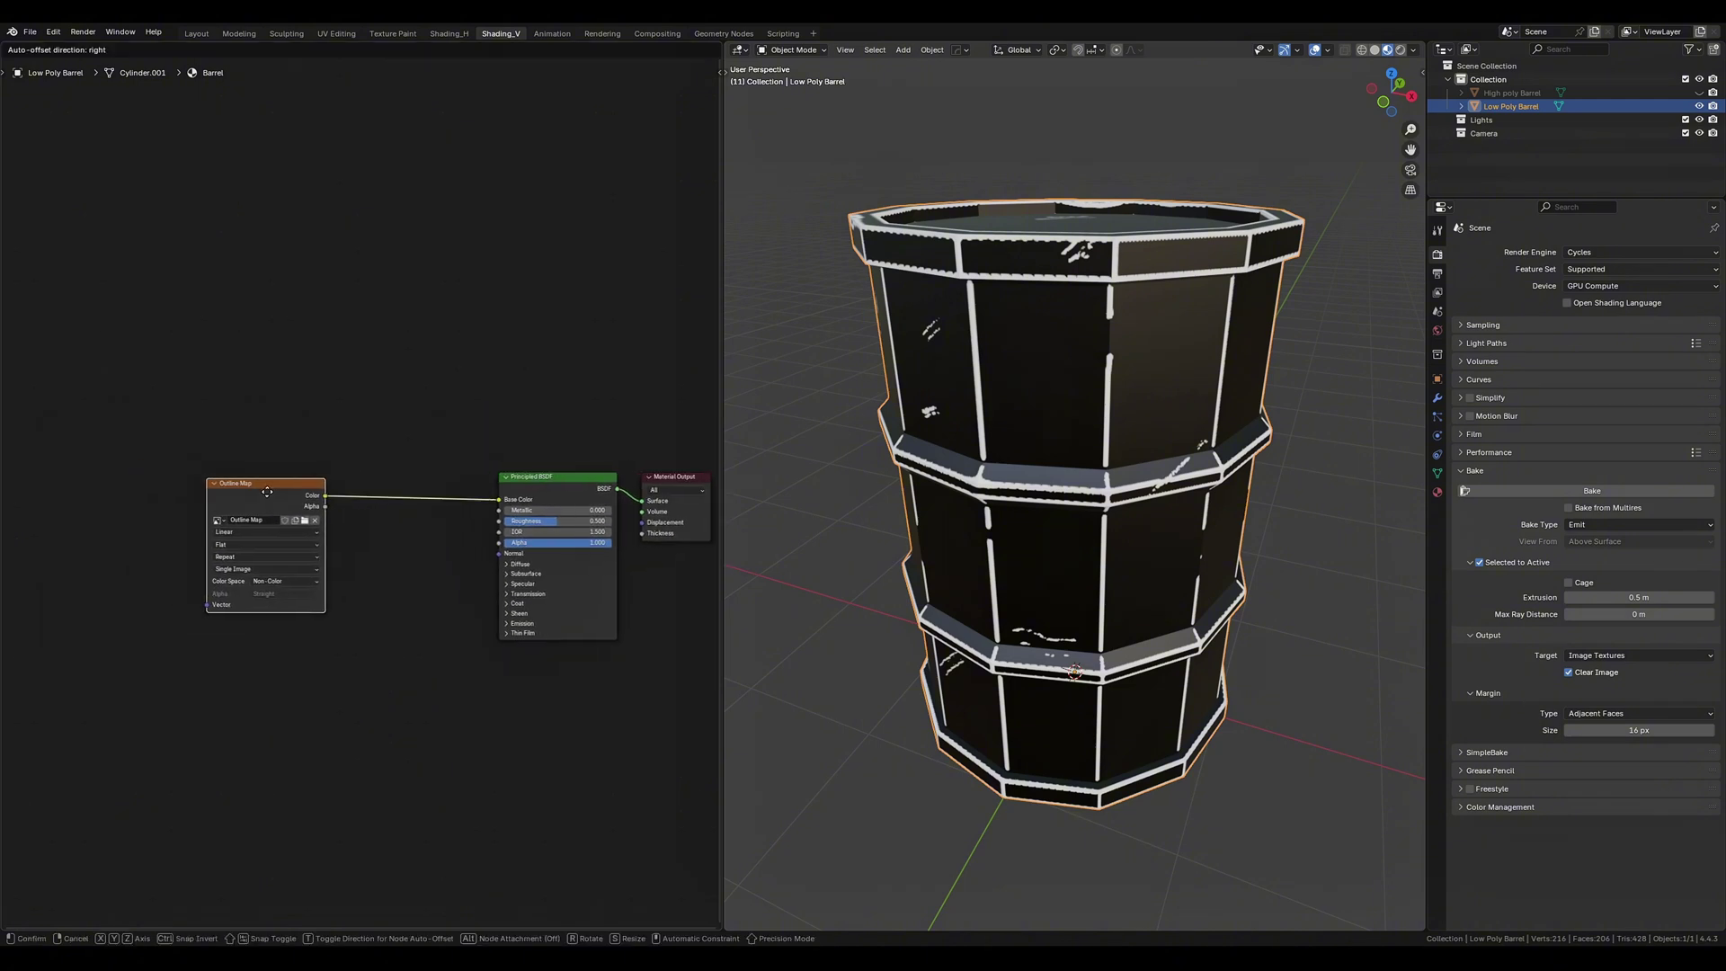
pyautogui.click(338, 584)
pyautogui.hotkey('shift', 'a')
pyautogui.write('math')
pyautogui.press('Return')
pyautogui.click(358, 463)
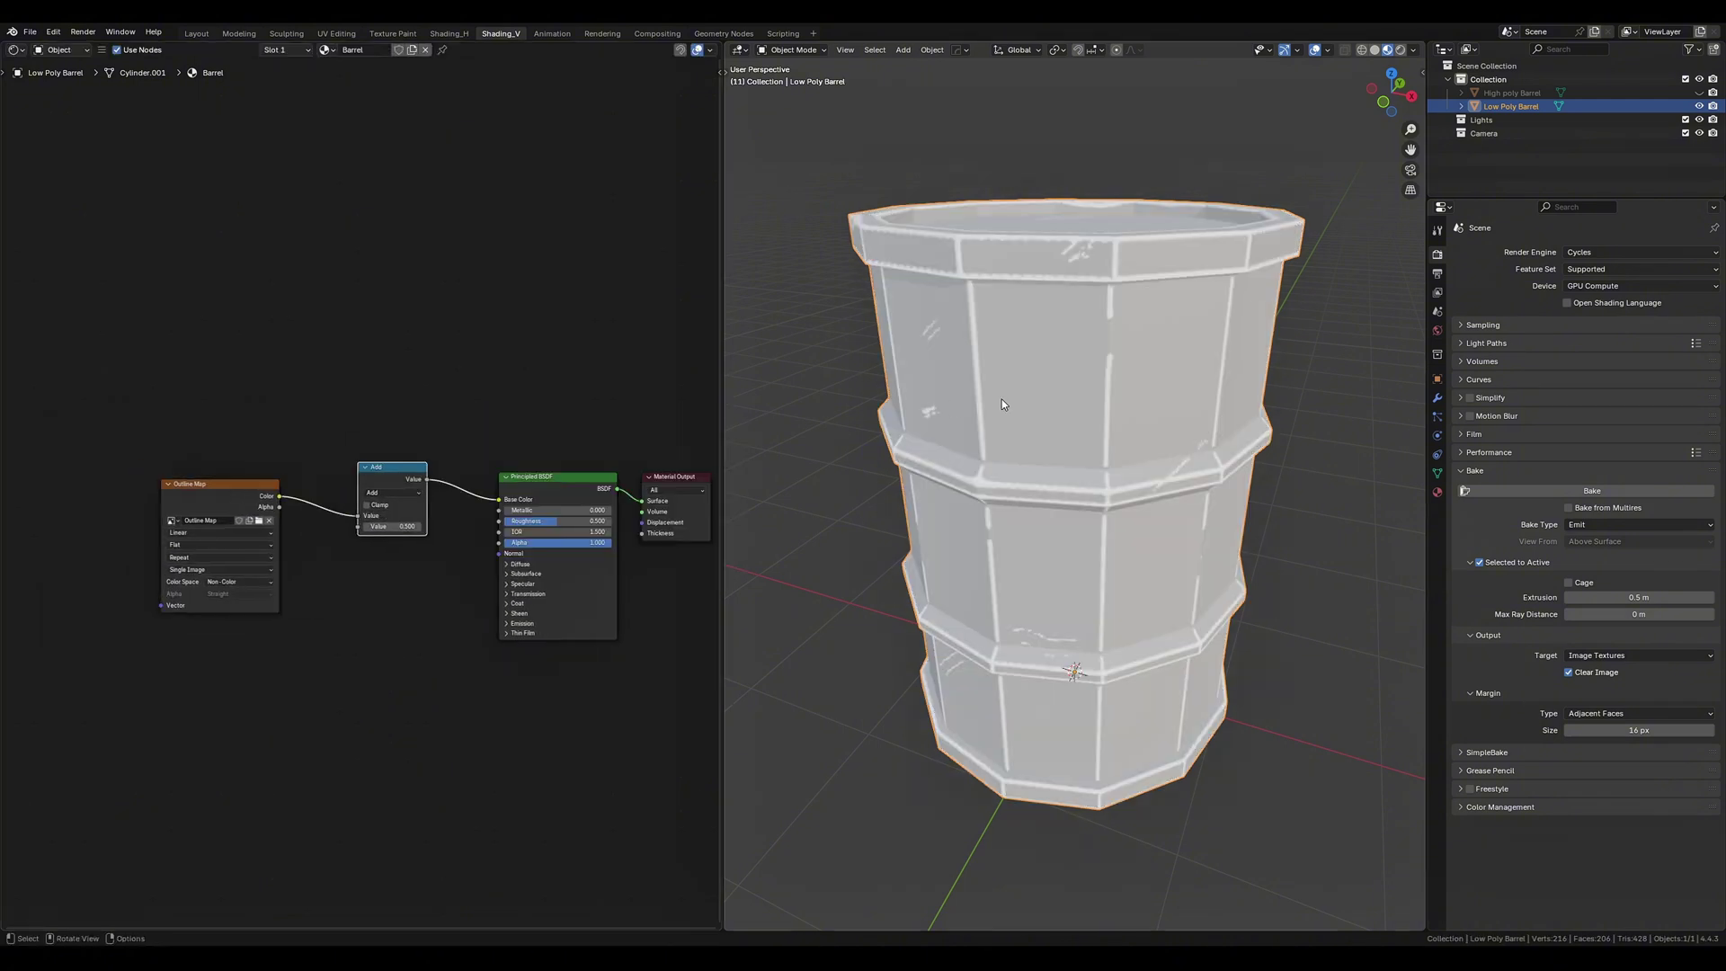
pyautogui.click(394, 493)
pyautogui.click(470, 542)
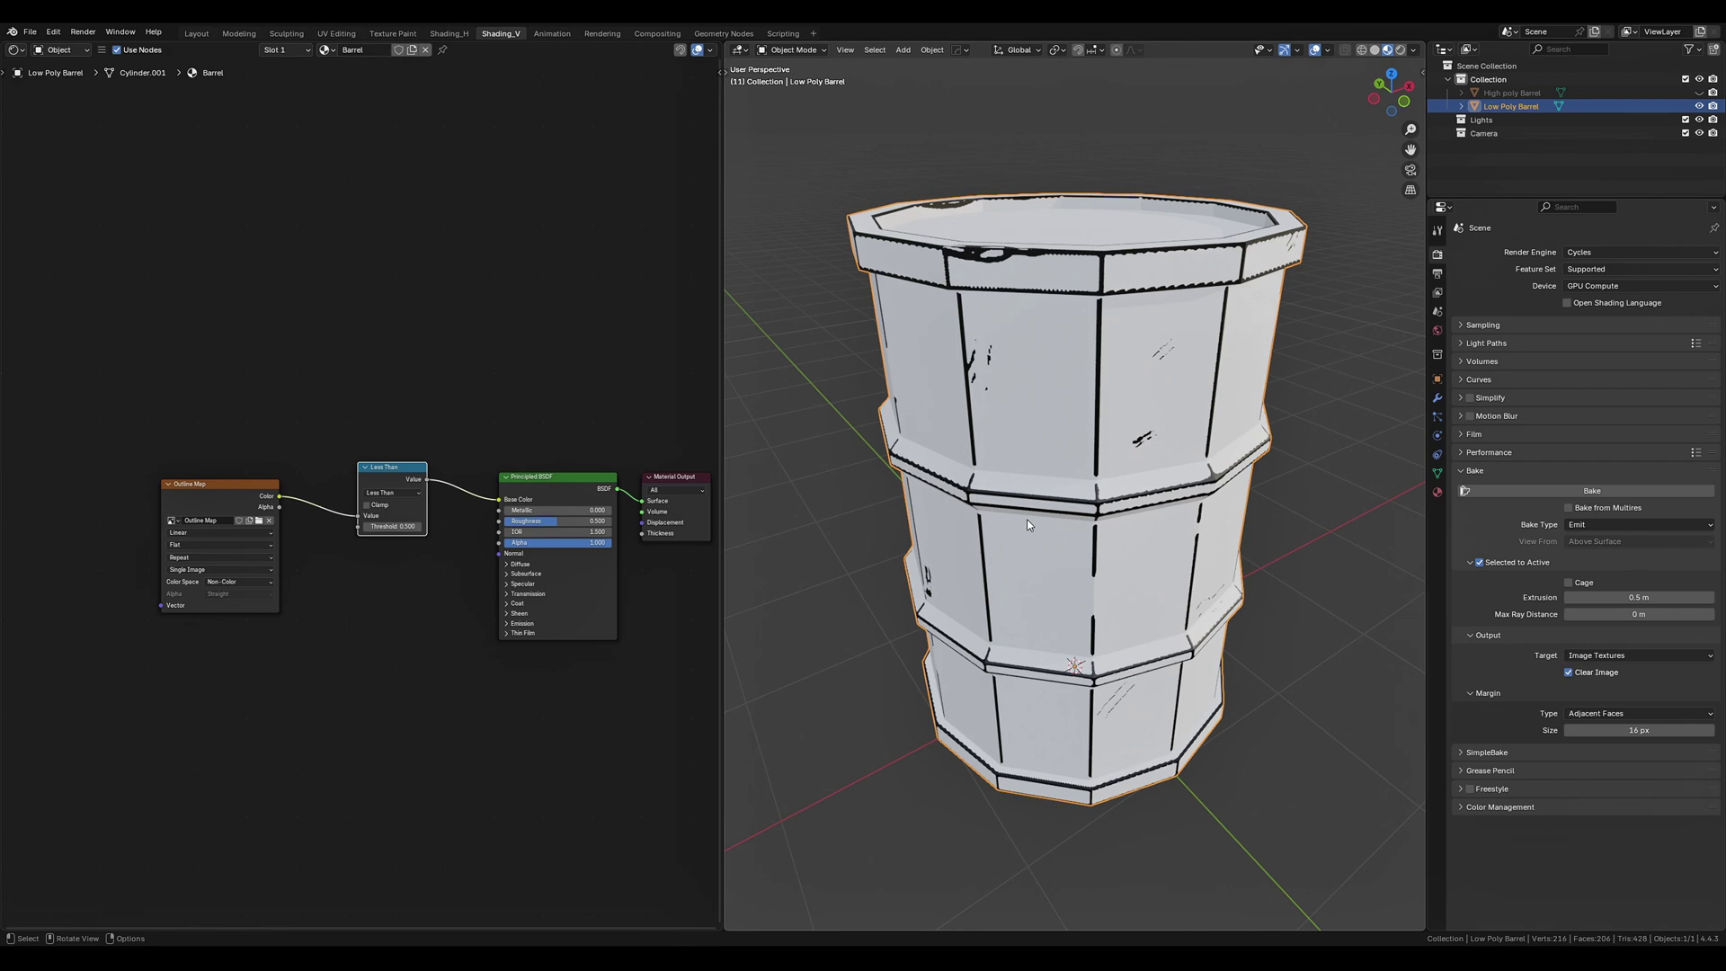
# Examine the outlines on the low poly barrel from several angles and distances.
pyautogui.moveTo(1027, 519); pyautogui.dragTo(1135, 550, button='middle')
pyautogui.scroll(3, 1014, 509)
pyautogui.scroll(-2, 1014, 509)
pyautogui.scroll(-3, 1134, 550)
pyautogui.moveTo(105, 383); pyautogui.dragTo(226, 518)
pyautogui.press('g')
pyautogui.click(200, 503)
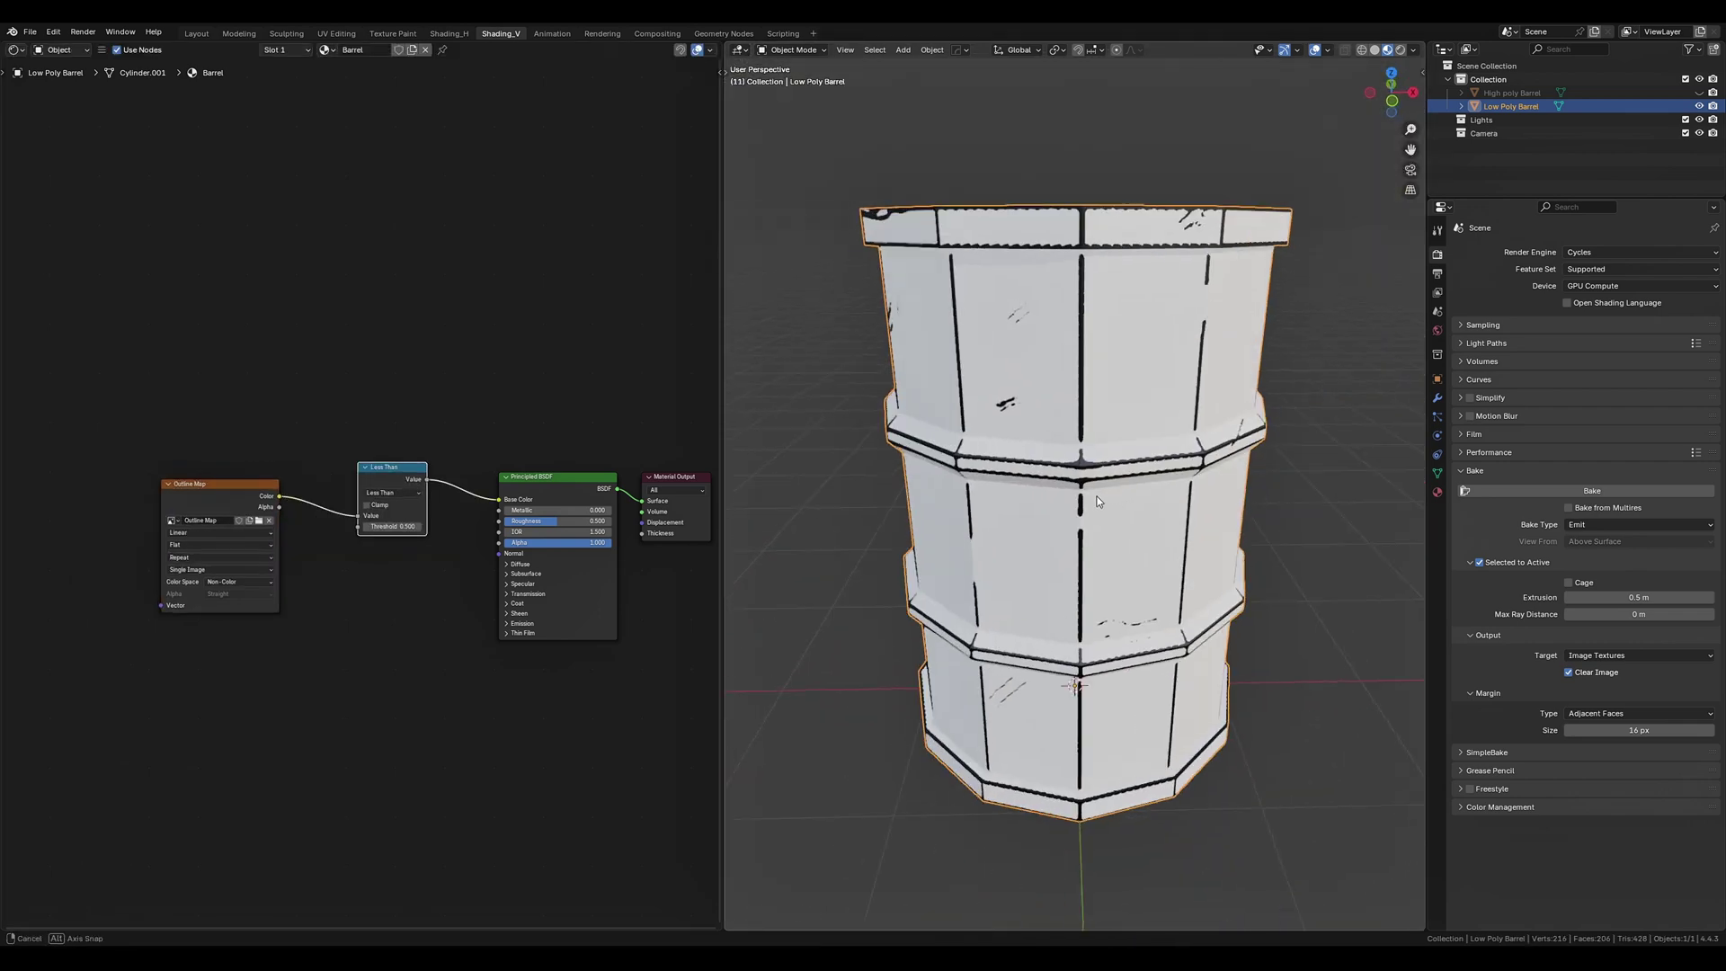
pyautogui.moveTo(1096, 502); pyautogui.dragTo(1142, 544, button='middle')
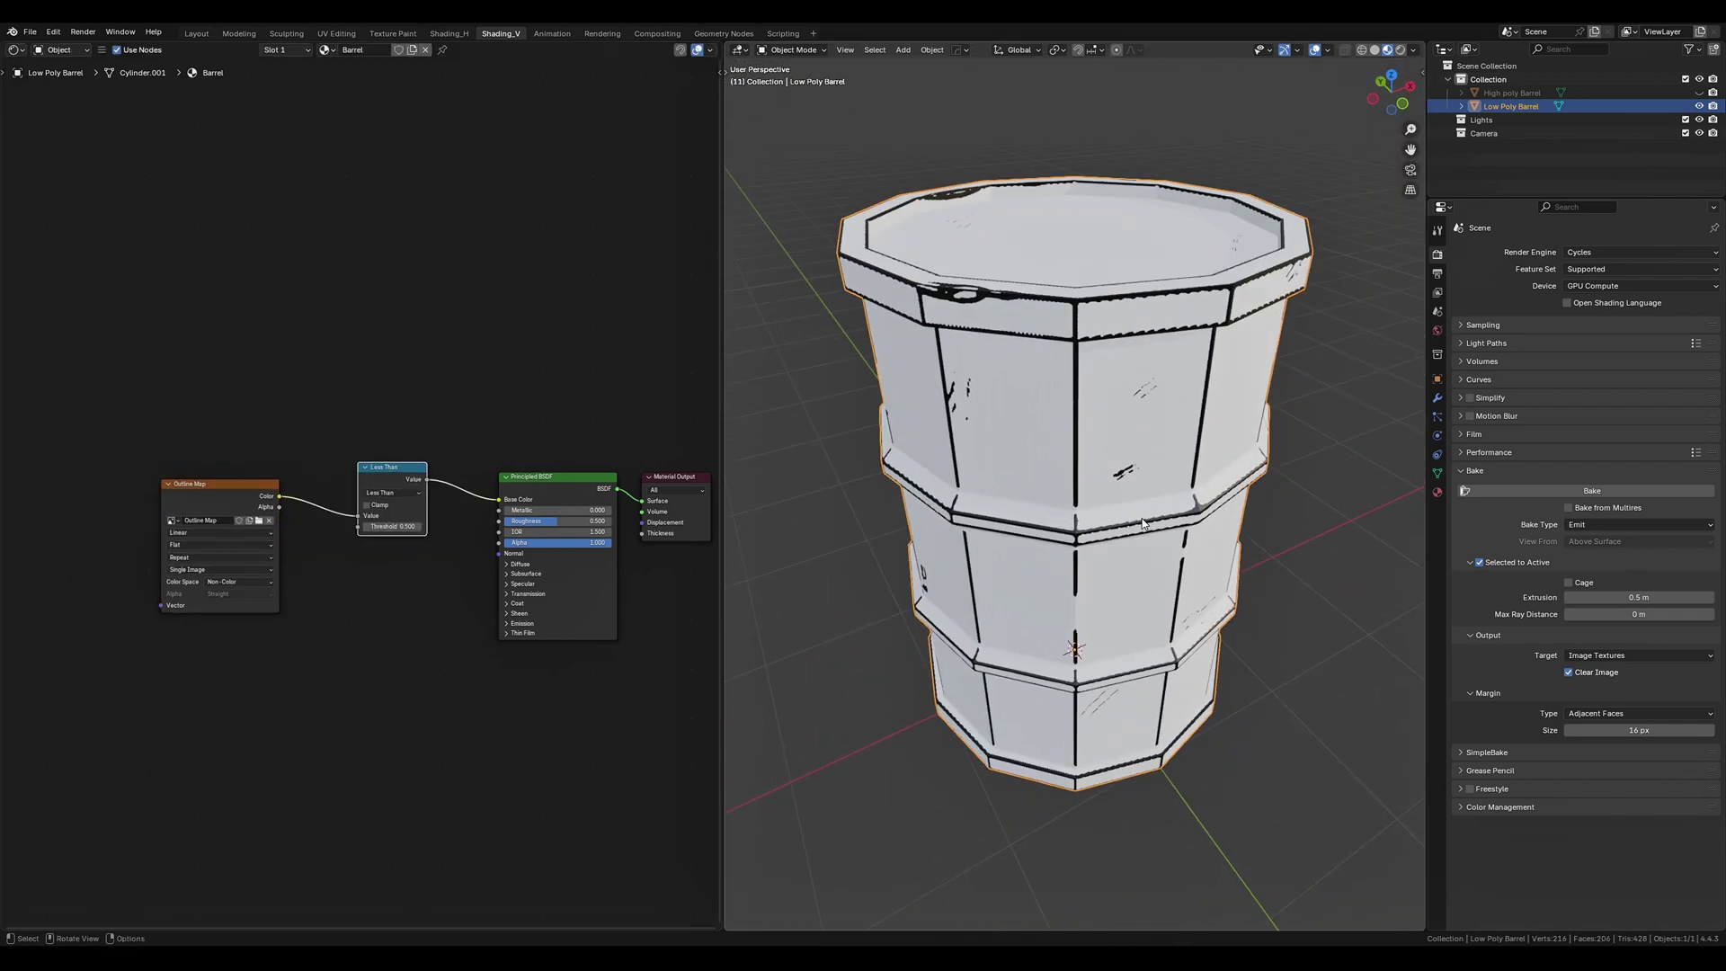
pyautogui.scroll(-2, 1141, 544)
# Make room in the node chain, insert a Mix Color node before the Principled BSDF, and connect the Less Than value to its Factor.
pyautogui.moveTo(105, 383); pyautogui.dragTo(247, 538)
pyautogui.press('g')
pyautogui.click(261, 492)
pyautogui.moveTo(393, 467); pyautogui.dragTo(268, 480)
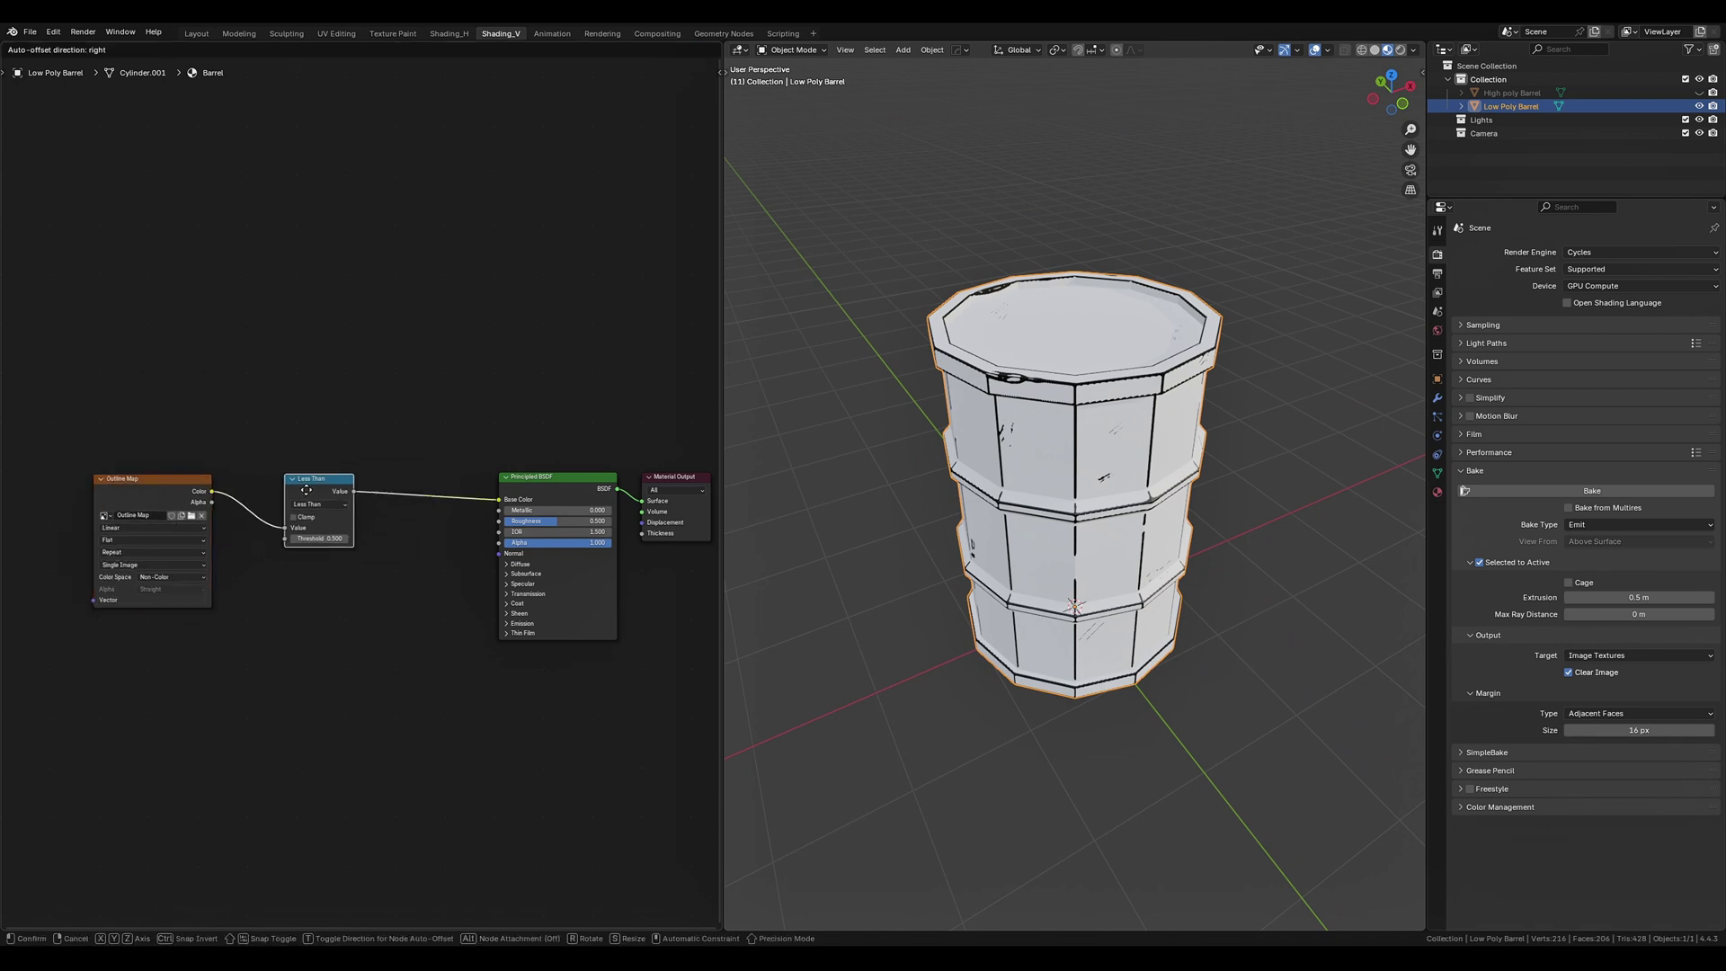
pyautogui.hotkey('shift', 'a')
pyautogui.write('mix co')
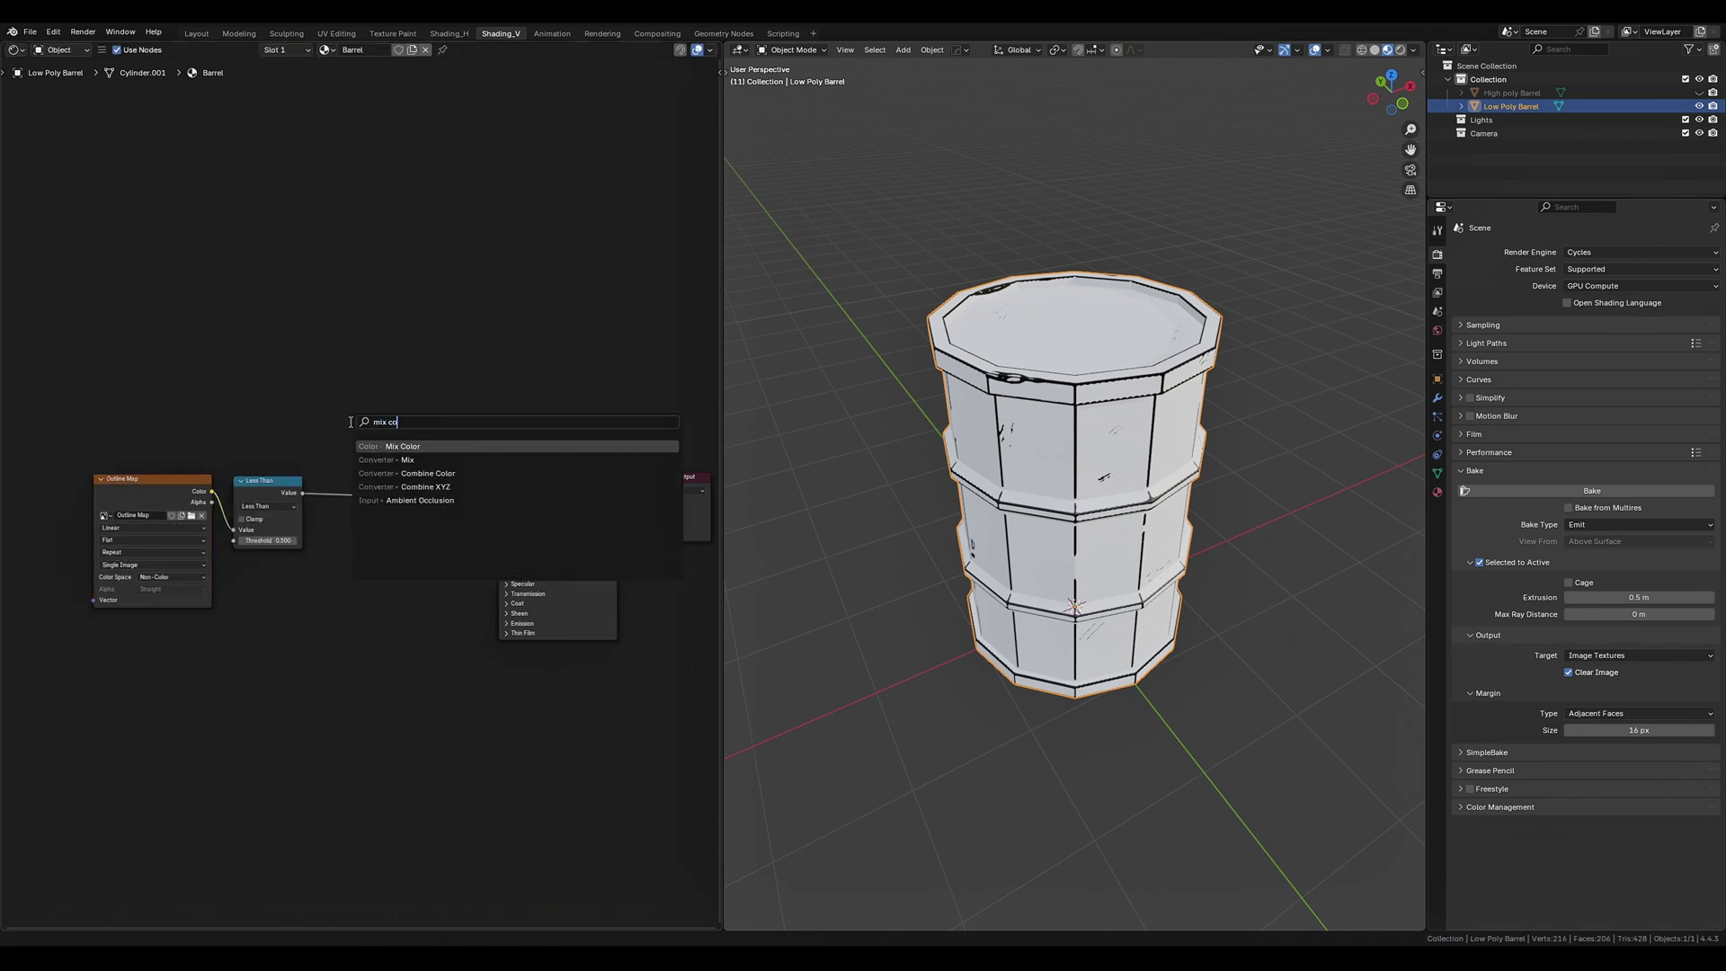
pyautogui.press('Return')
pyautogui.click(400, 485)
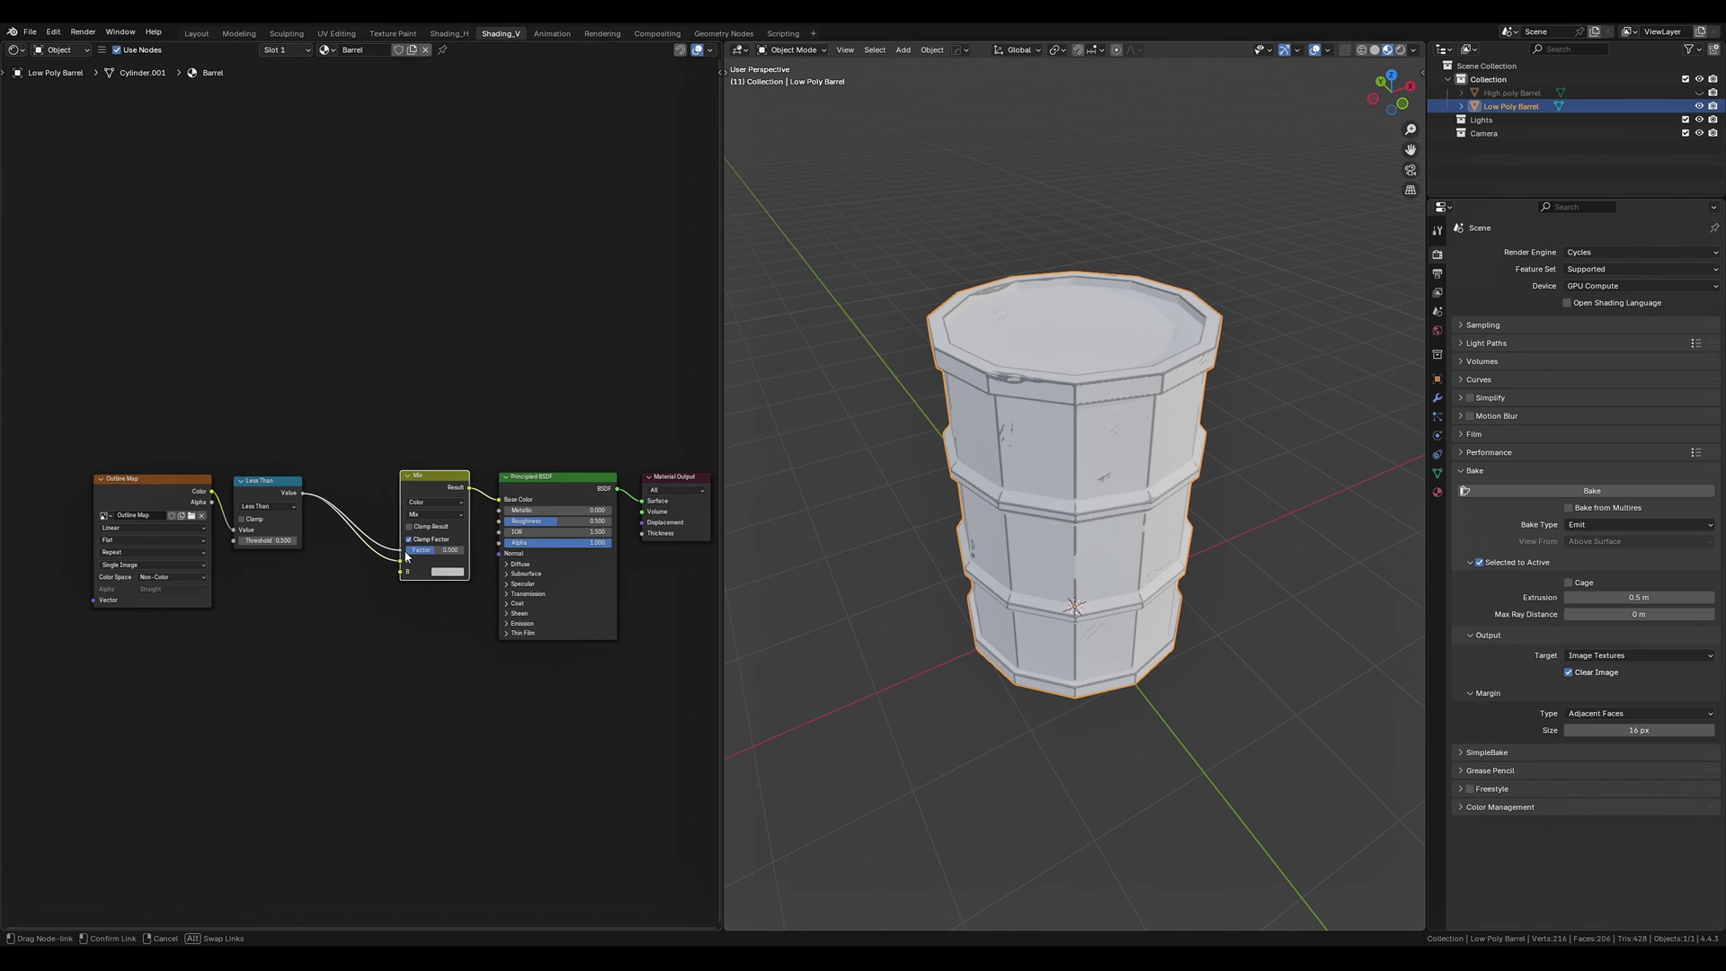
pyautogui.moveTo(401, 561); pyautogui.dragTo(401, 549)
# Set the Mix node's color A to black and check the outlines around the barrel.
pyautogui.click(443, 562)
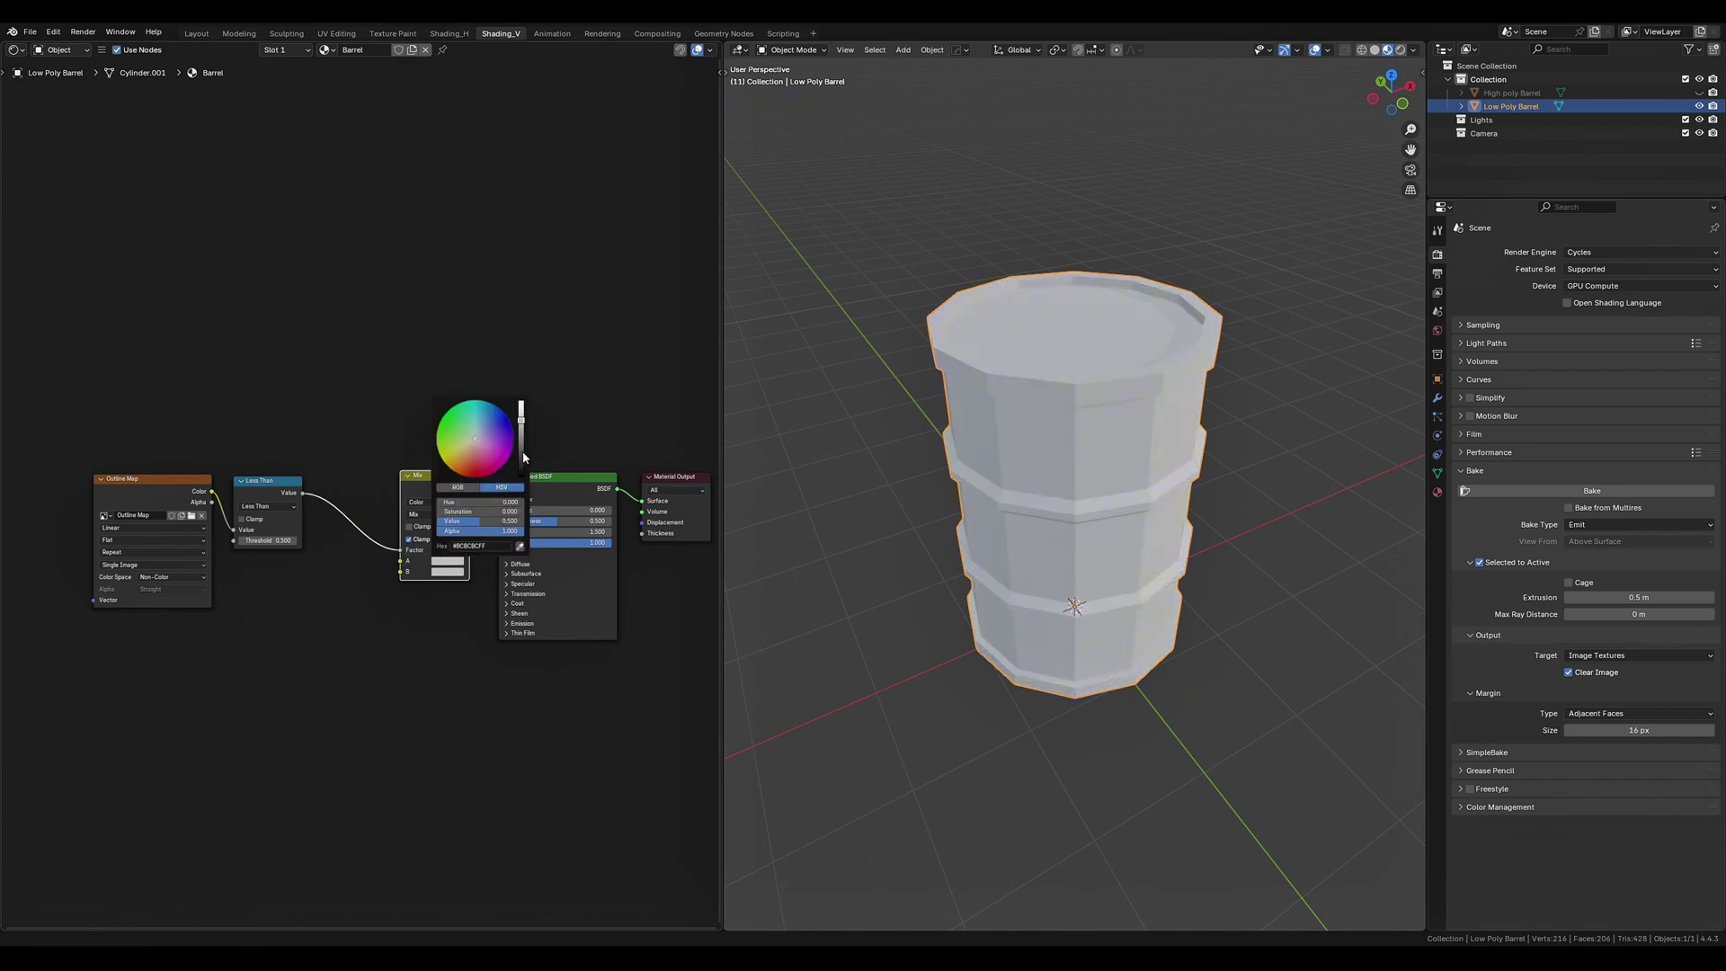
pyautogui.moveTo(522, 459); pyautogui.dragTo(523, 490)
pyautogui.moveTo(1101, 616); pyautogui.dragTo(1219, 572, button='middle')
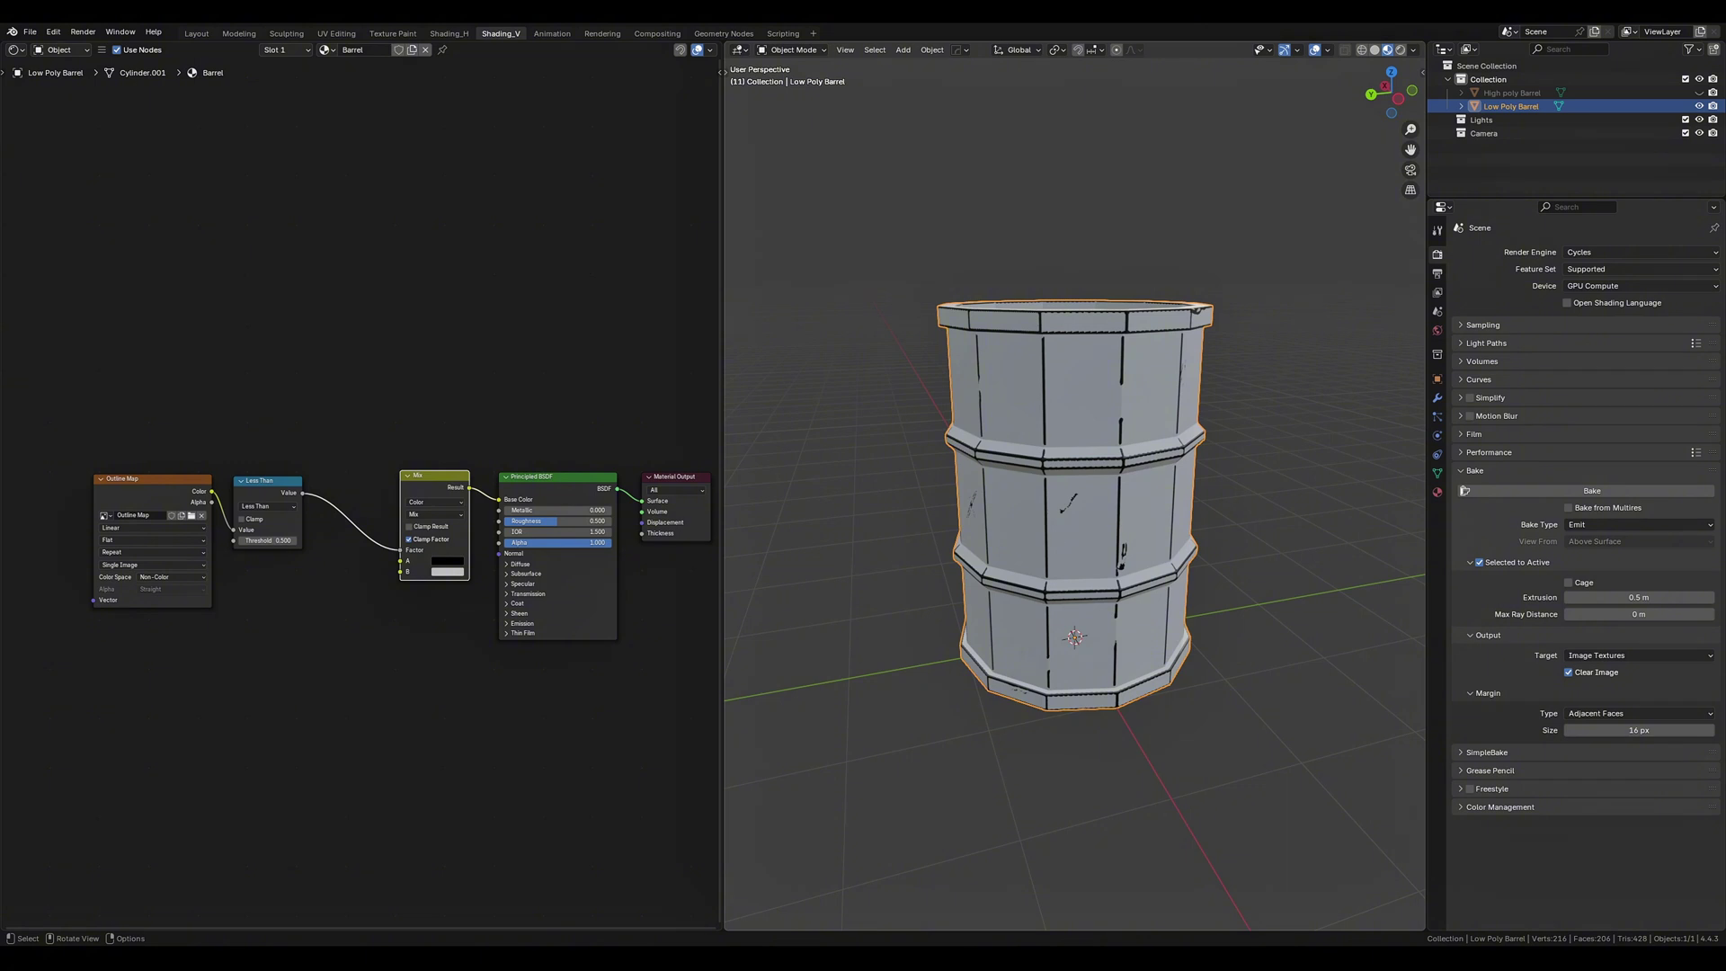
# Switch to front view, add a Gradient Texture node below the Outline Map, and connect its color to the Mix node's B input.
pyautogui.press('KP_1')
pyautogui.scroll(2, 326, 675)
pyautogui.hotkey('shift', 'a')
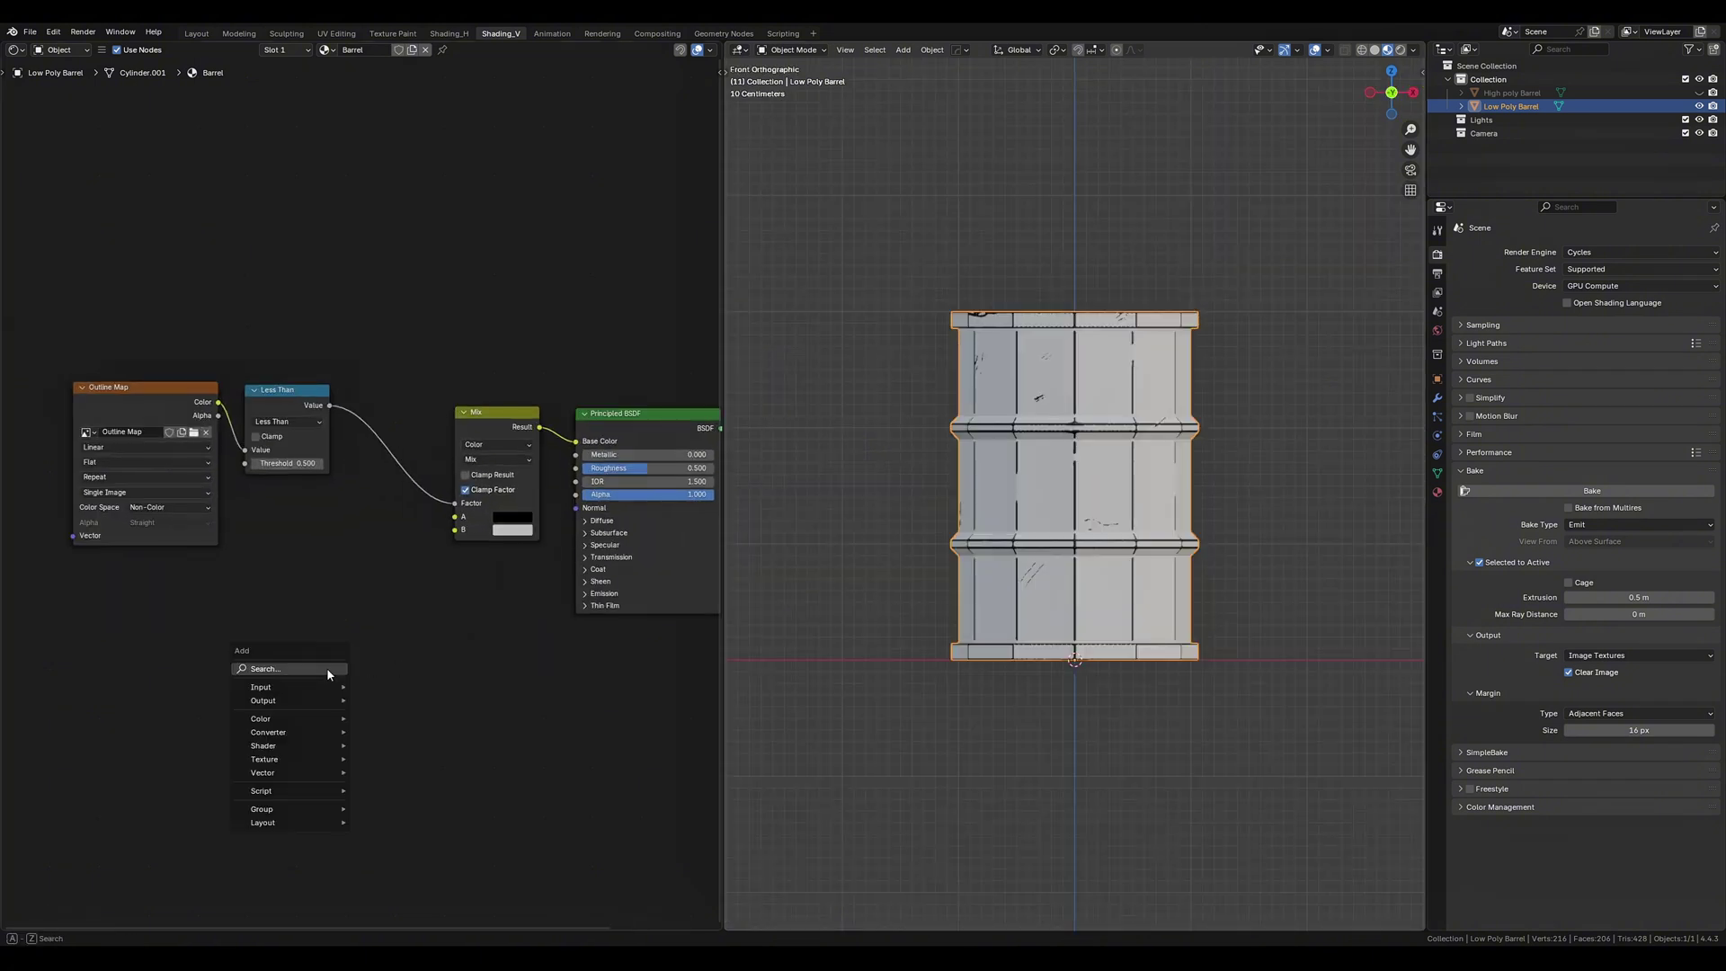
pyautogui.write('gradie')
pyautogui.press('Return')
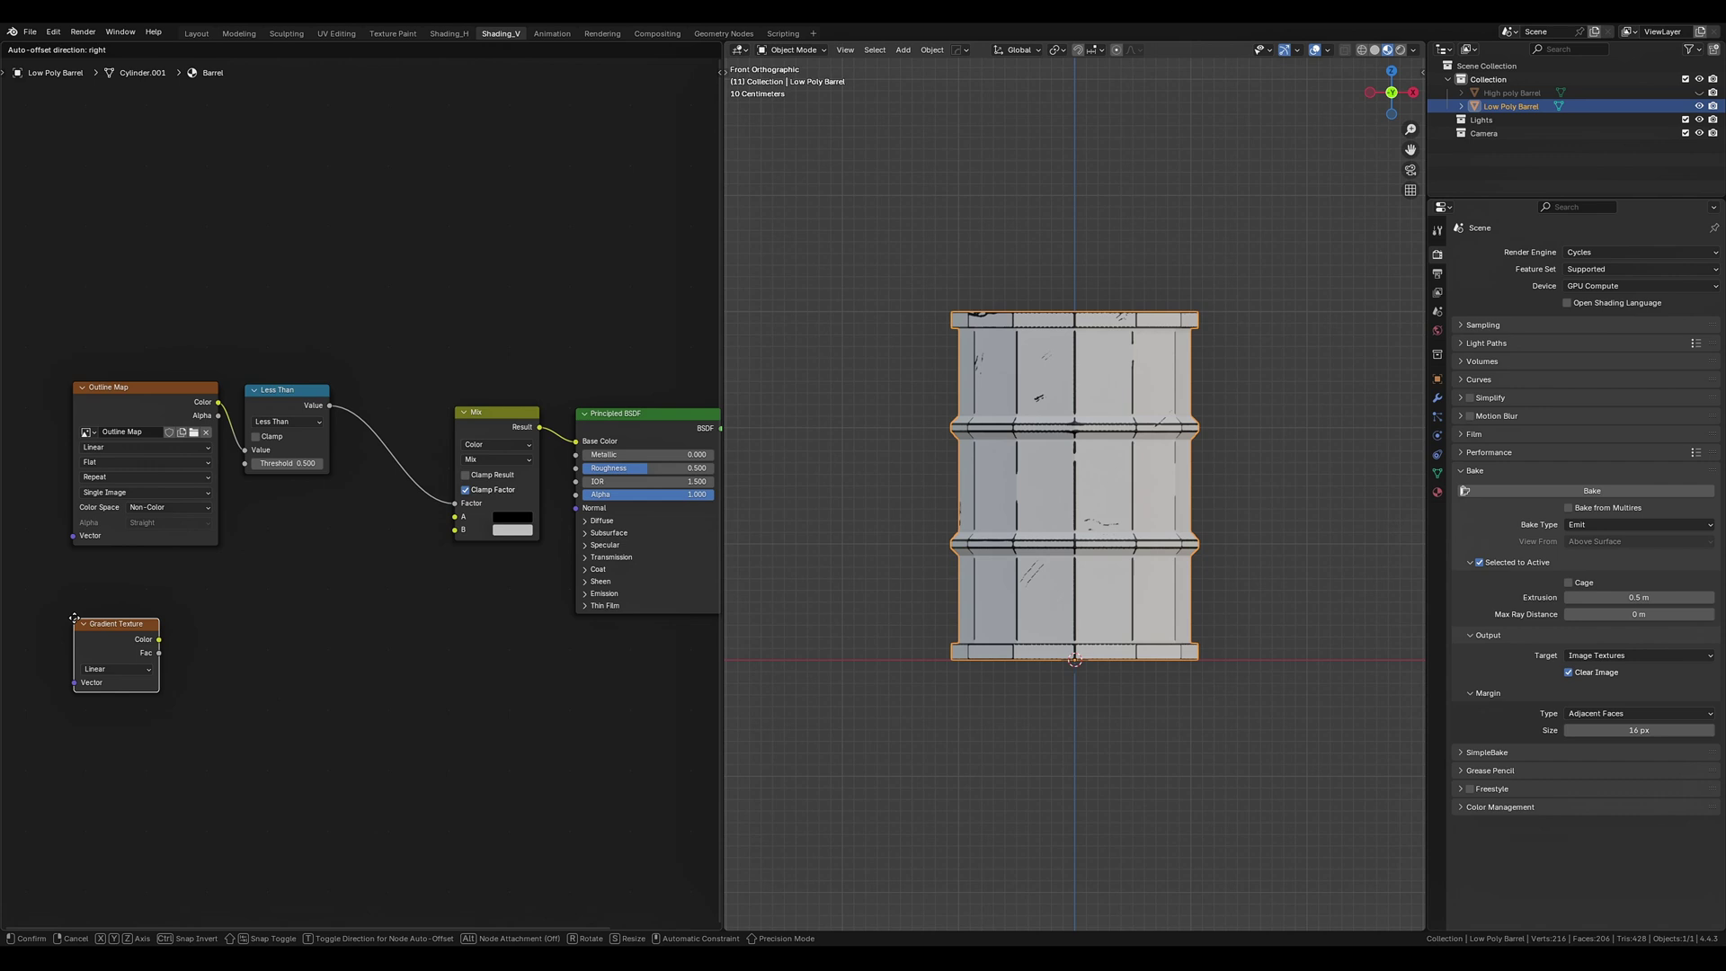
pyautogui.click(74, 620)
pyautogui.moveTo(159, 638); pyautogui.dragTo(454, 529)
# Insert a Color Ramp node between the Gradient Texture and the Mix node's B input and set its interpolation to Constant.
pyautogui.hotkey('shift', 'a')
pyautogui.write('c')
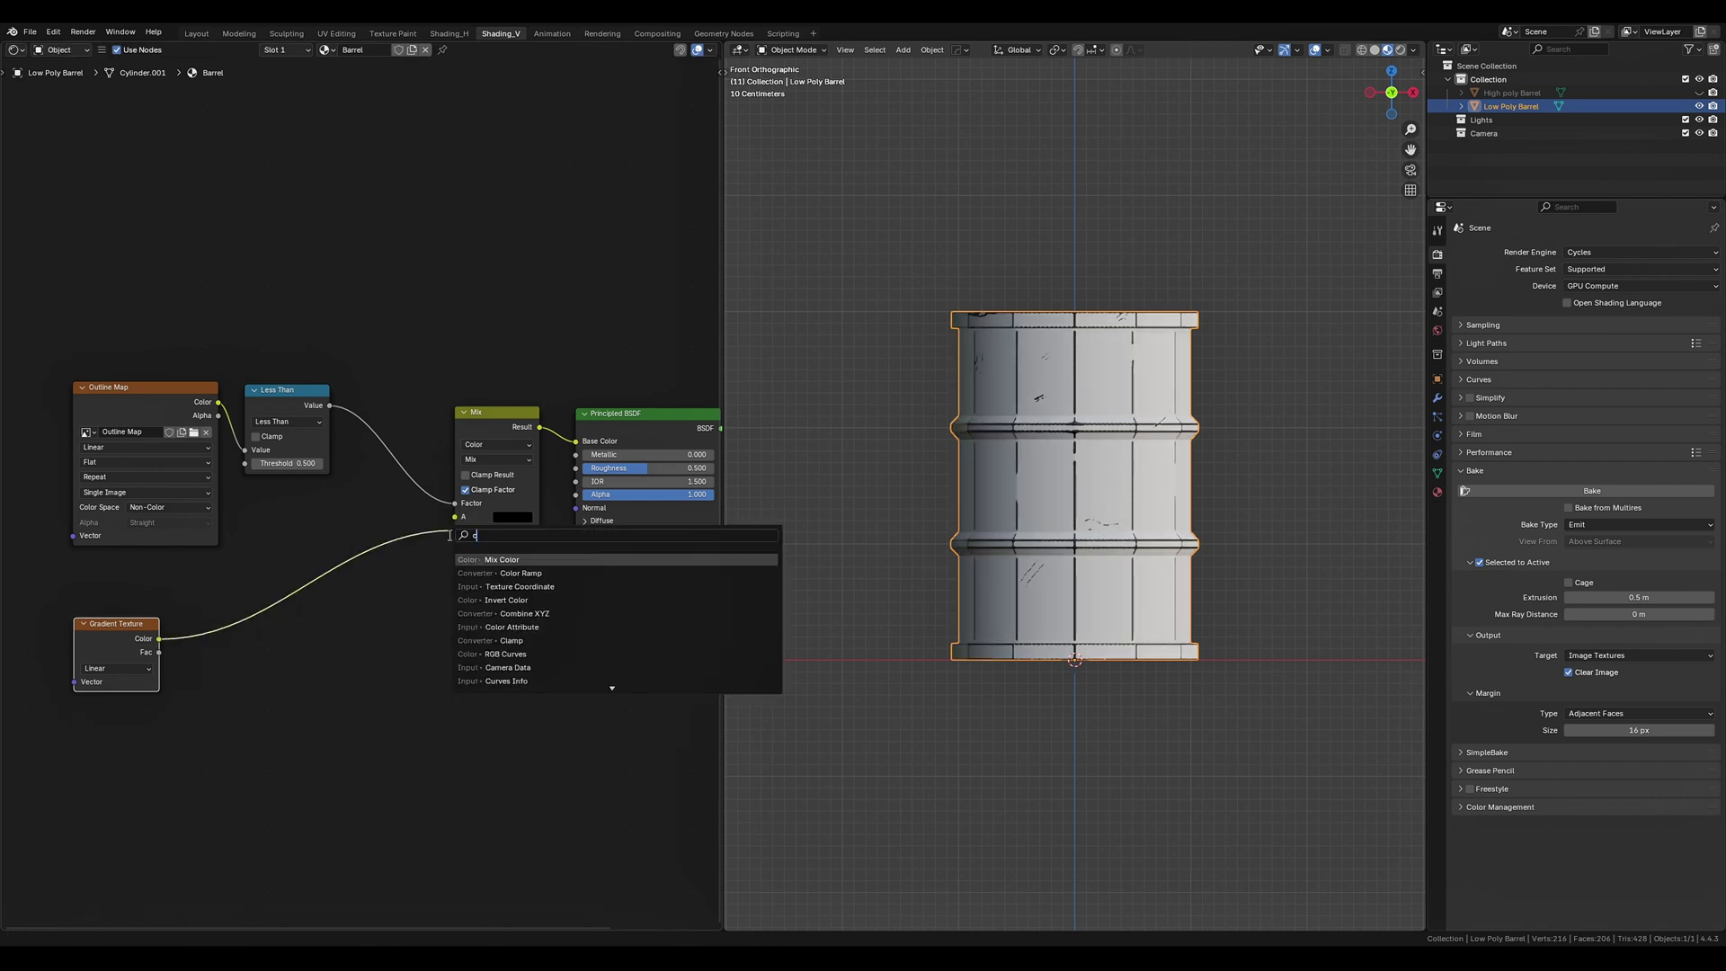
pyautogui.write('olor')
pyautogui.press('Down')
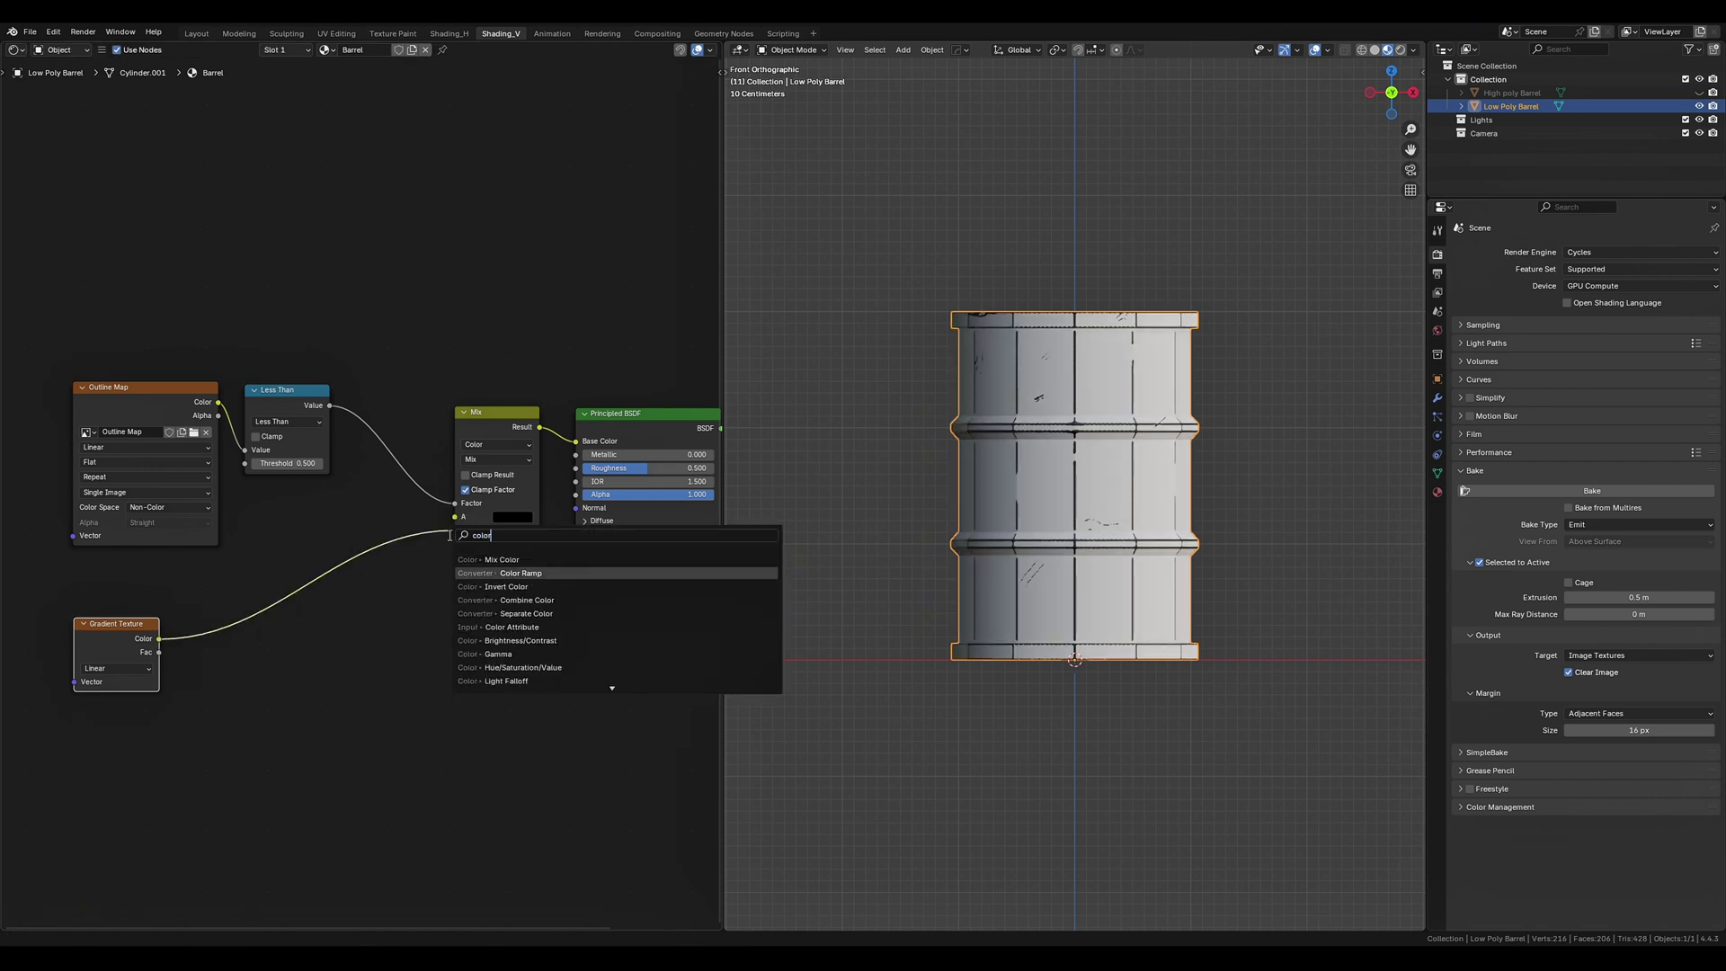
pyautogui.press('Return')
pyautogui.click(306, 565)
pyautogui.click(386, 612)
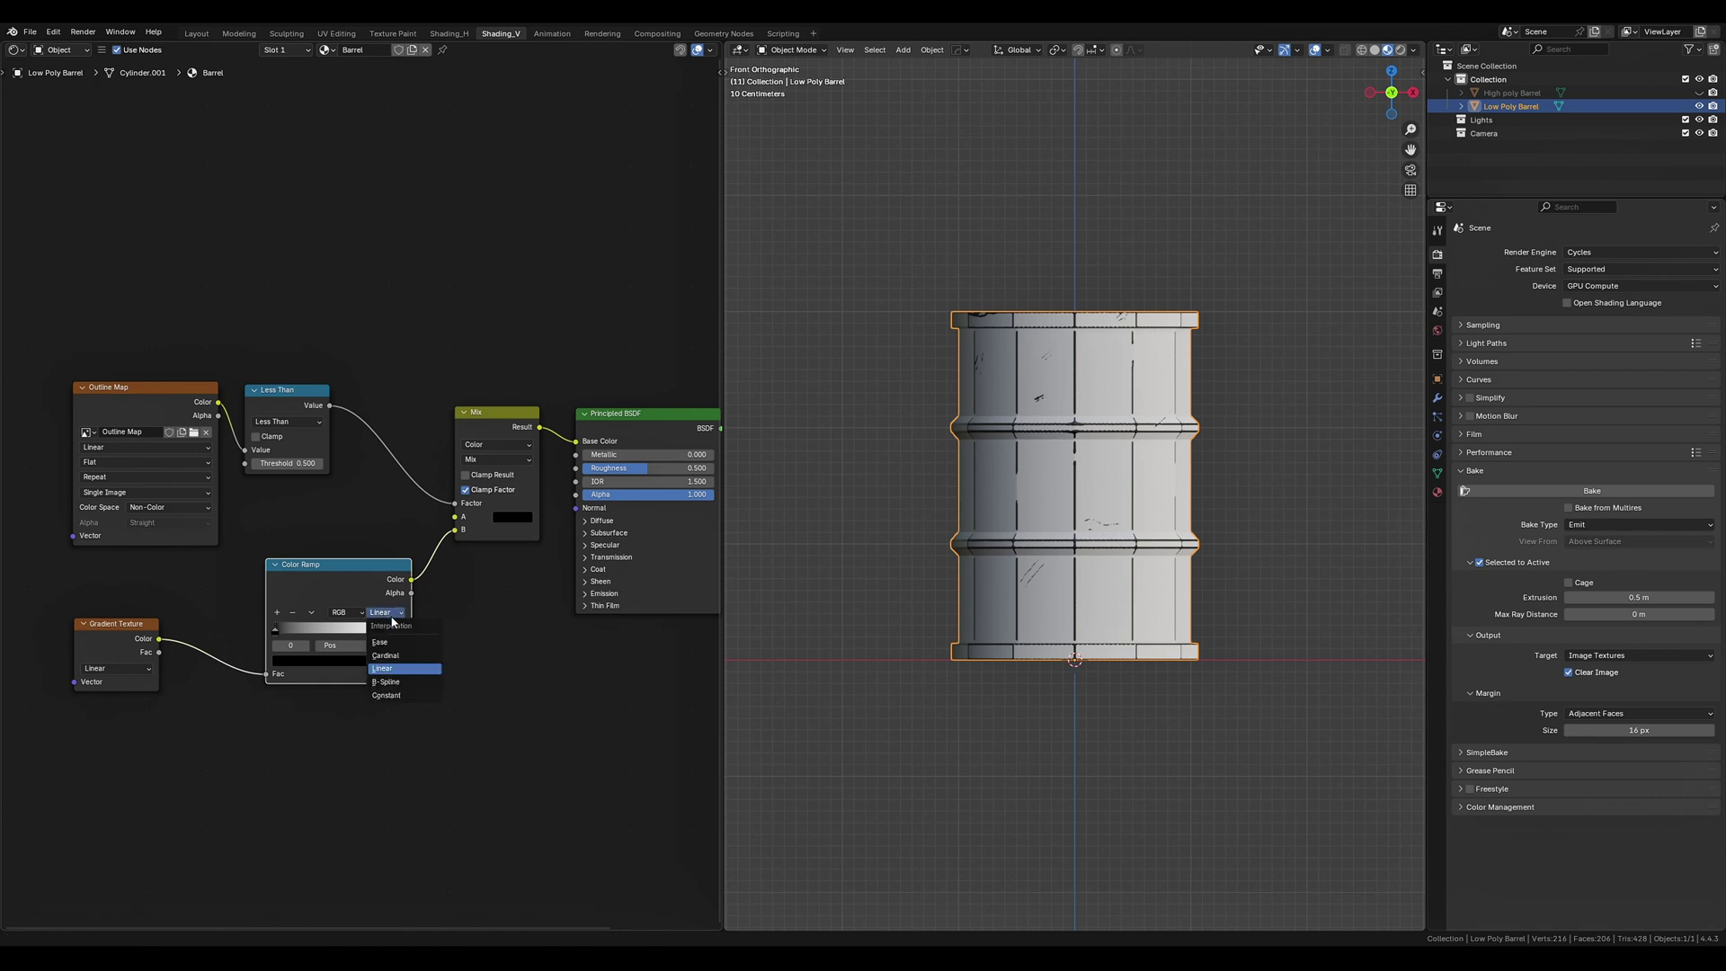
pyautogui.click(402, 696)
# Add Mapping and Texture Coordinate nodes to the Gradient Texture and set the mapping's Y rotation to 90°.
pyautogui.moveTo(418, 630); pyautogui.dragTo(521, 606, button='middle')
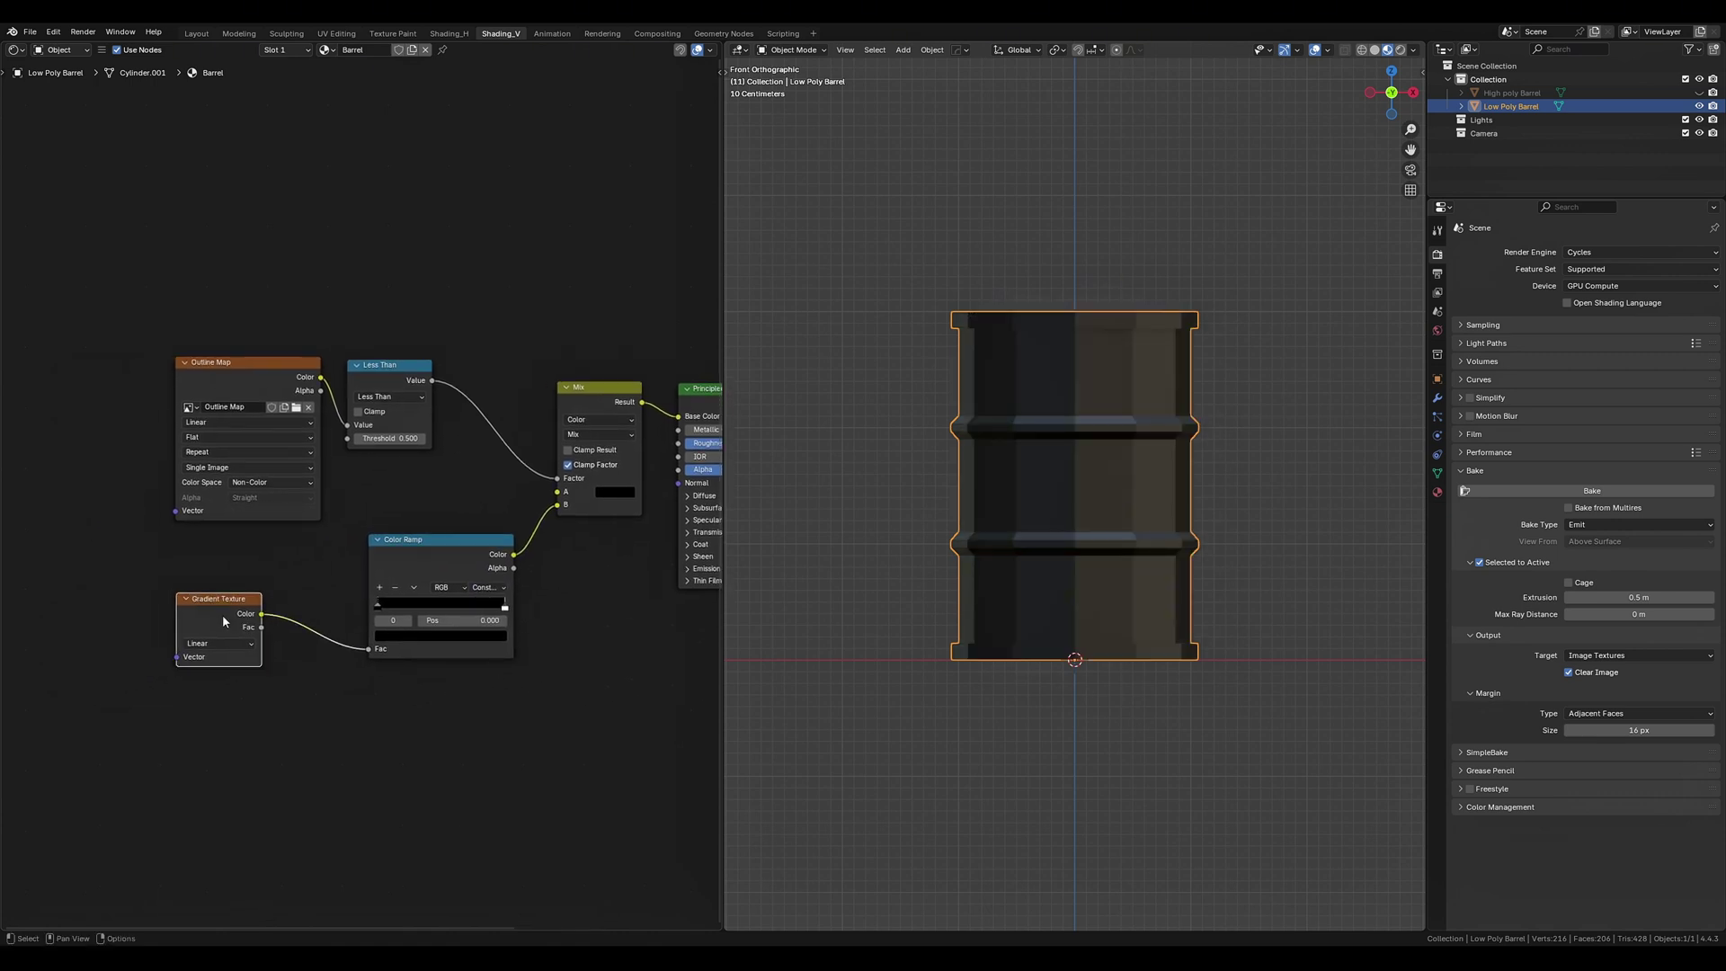
pyautogui.hotkey('ctrl', 't')
pyautogui.moveTo(179, 741); pyautogui.dragTo(341, 703, button='middle')
pyautogui.click(294, 718)
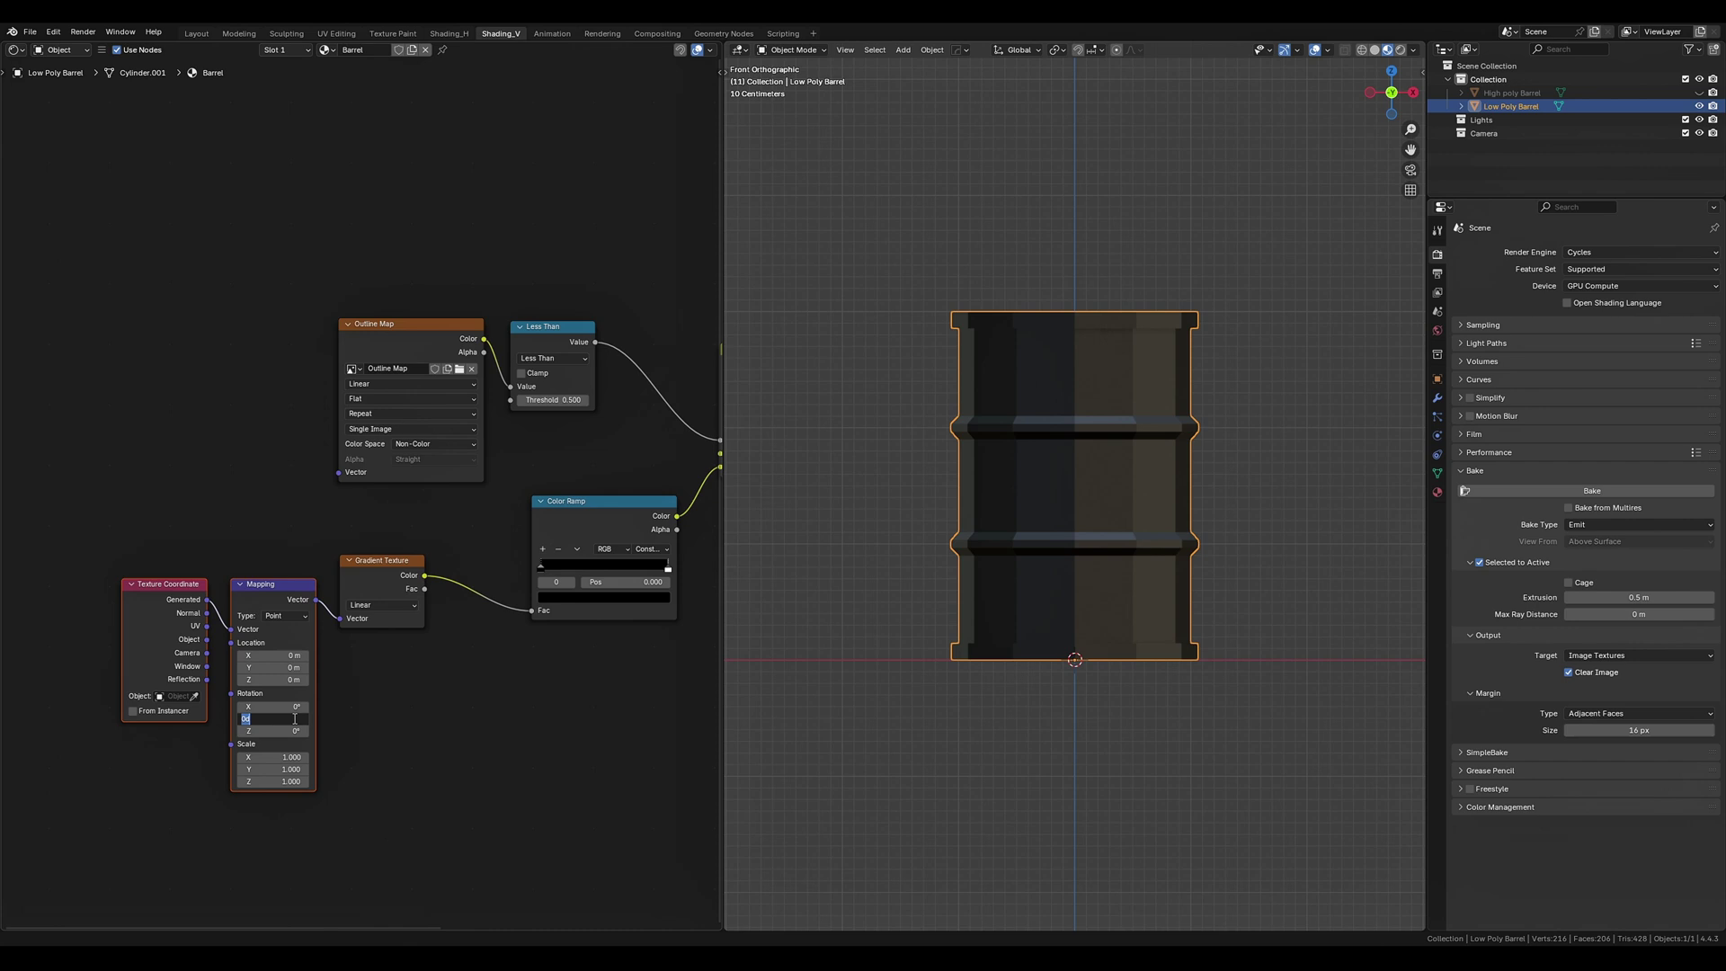
pyautogui.write('90')
pyautogui.press('Return')
# Move the Color Ramp's white stop to position 0.395 to place the color boundary on the lower part of the barrel.
pyautogui.moveTo(476, 696); pyautogui.dragTo(396, 706, button='middle')
pyautogui.moveTo(589, 588); pyautogui.dragTo(485, 596)
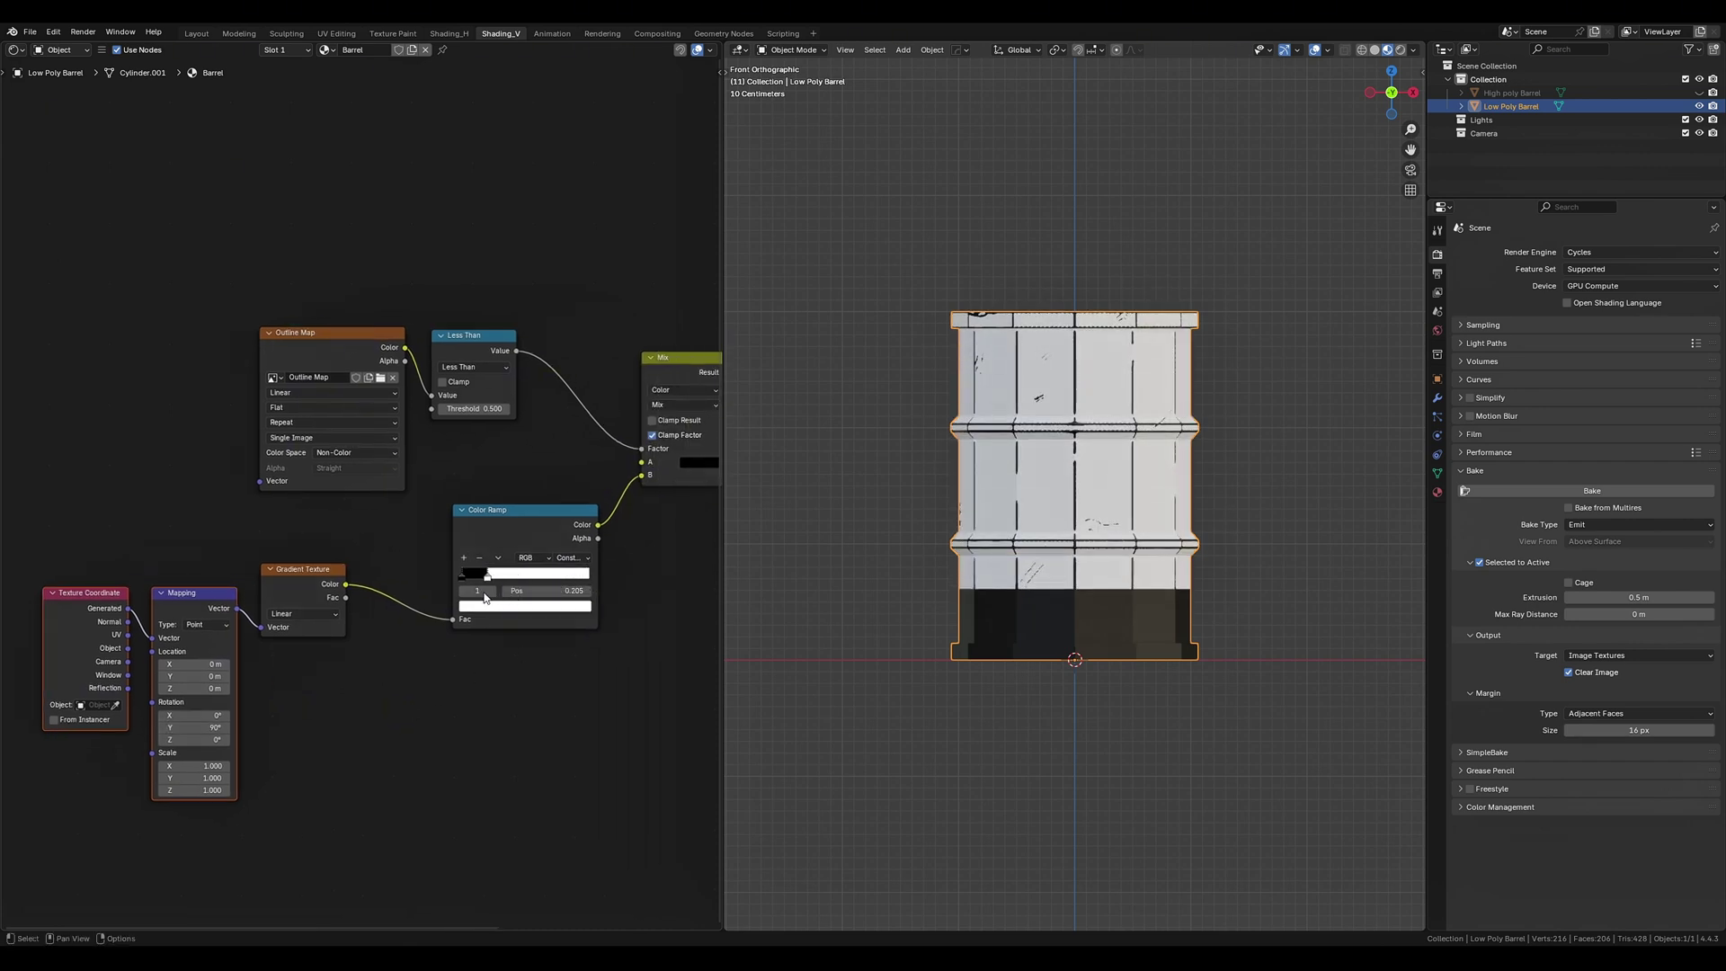
pyautogui.scroll(-2, 462, 732)
pyautogui.moveTo(488, 611); pyautogui.dragTo(510, 565, button='middle')
pyautogui.moveTo(495, 526); pyautogui.dragTo(514, 523)
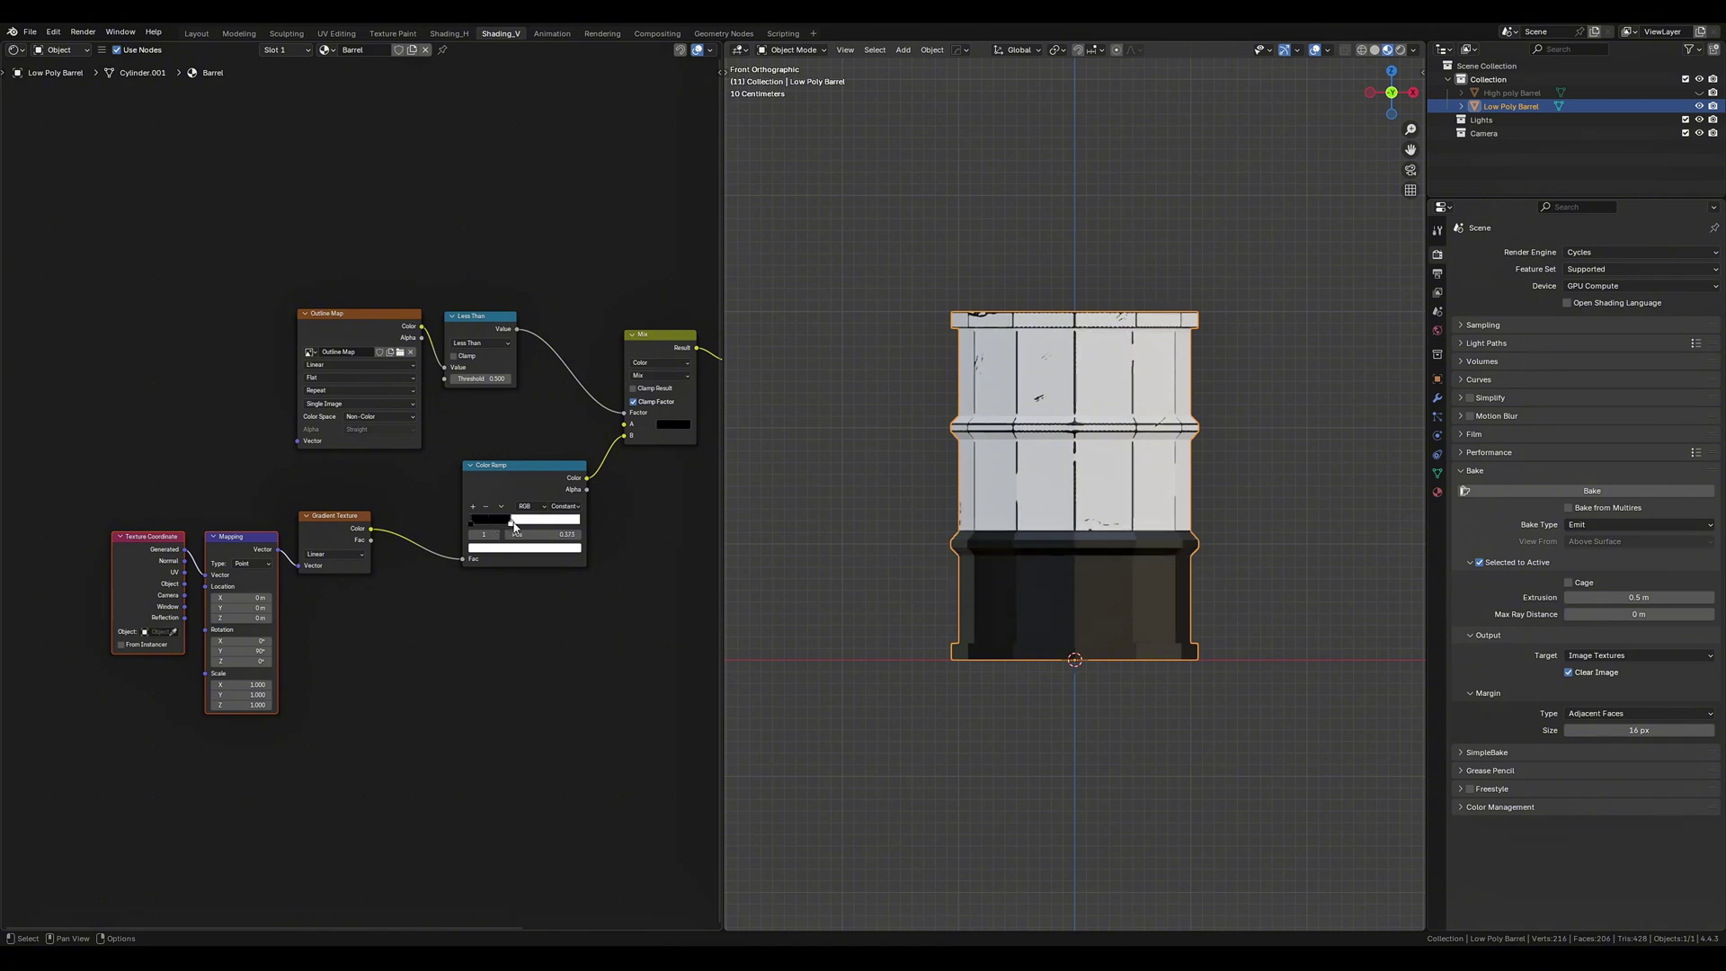
# Move the gradient nodes down to make room and add a Noise Texture node above them.
pyautogui.moveTo(32, 462); pyautogui.dragTo(415, 703)
pyautogui.moveTo(703, 833); pyautogui.dragTo(703, 833)
pyautogui.moveTo(541, 481); pyautogui.dragTo(541, 677)
pyautogui.hotkey('shift', 'a')
pyautogui.write('noi')
pyautogui.press('Return')
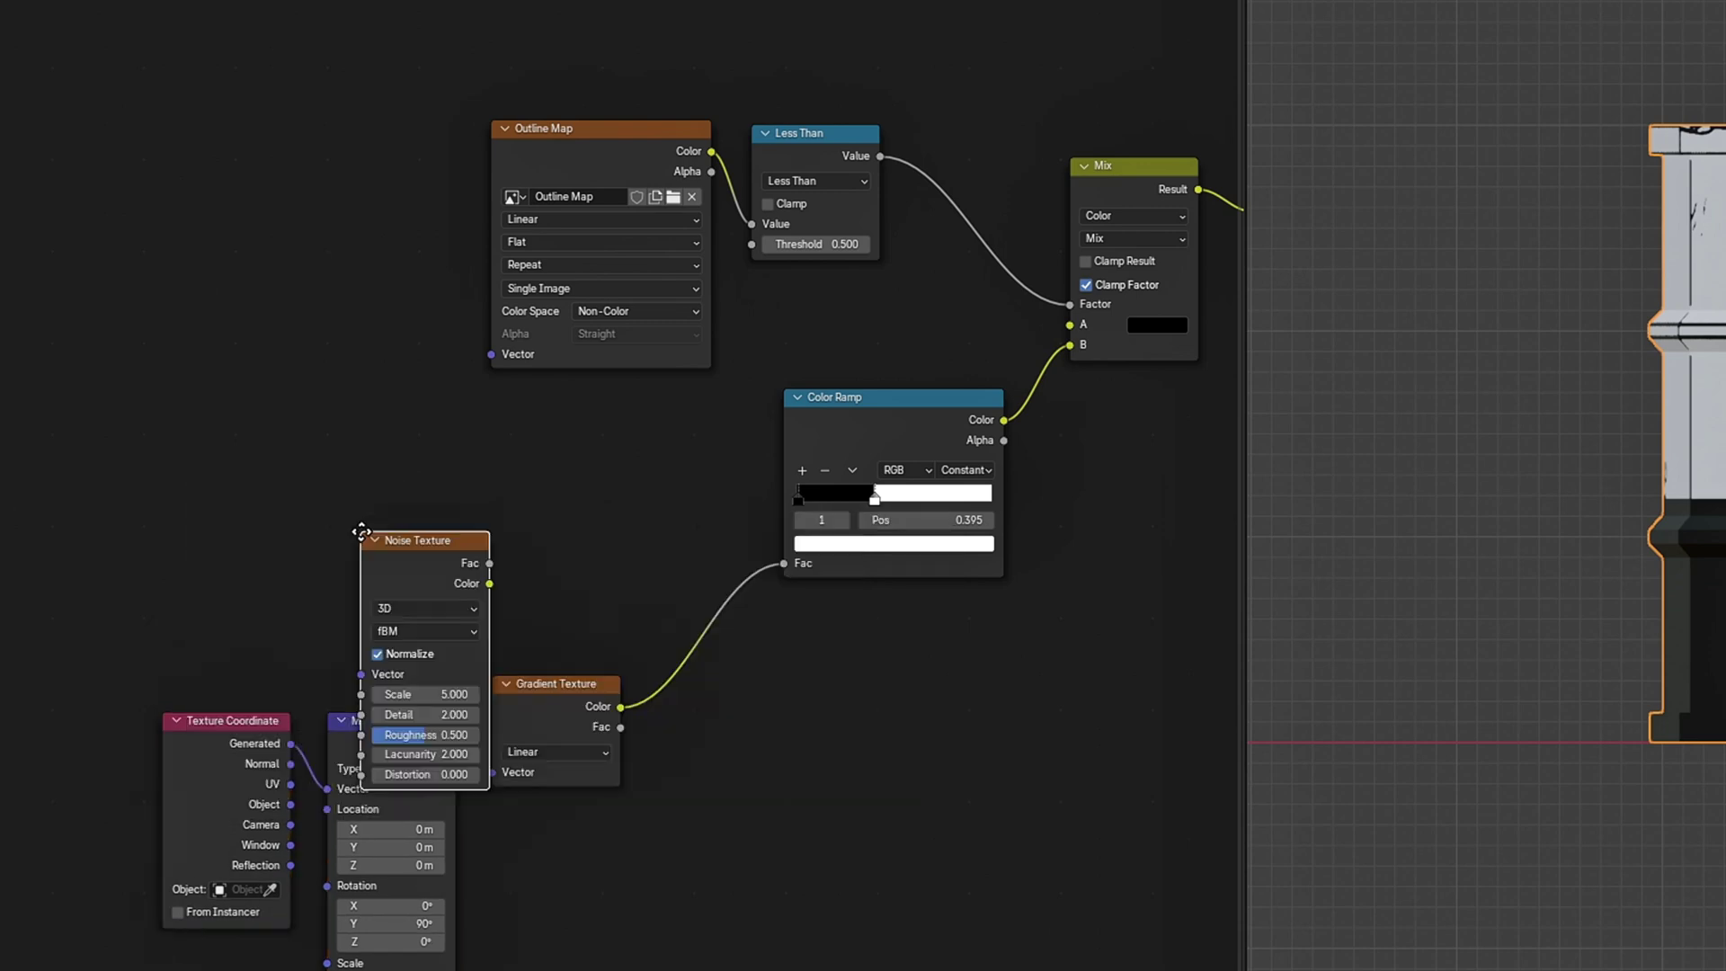
pyautogui.click(331, 405)
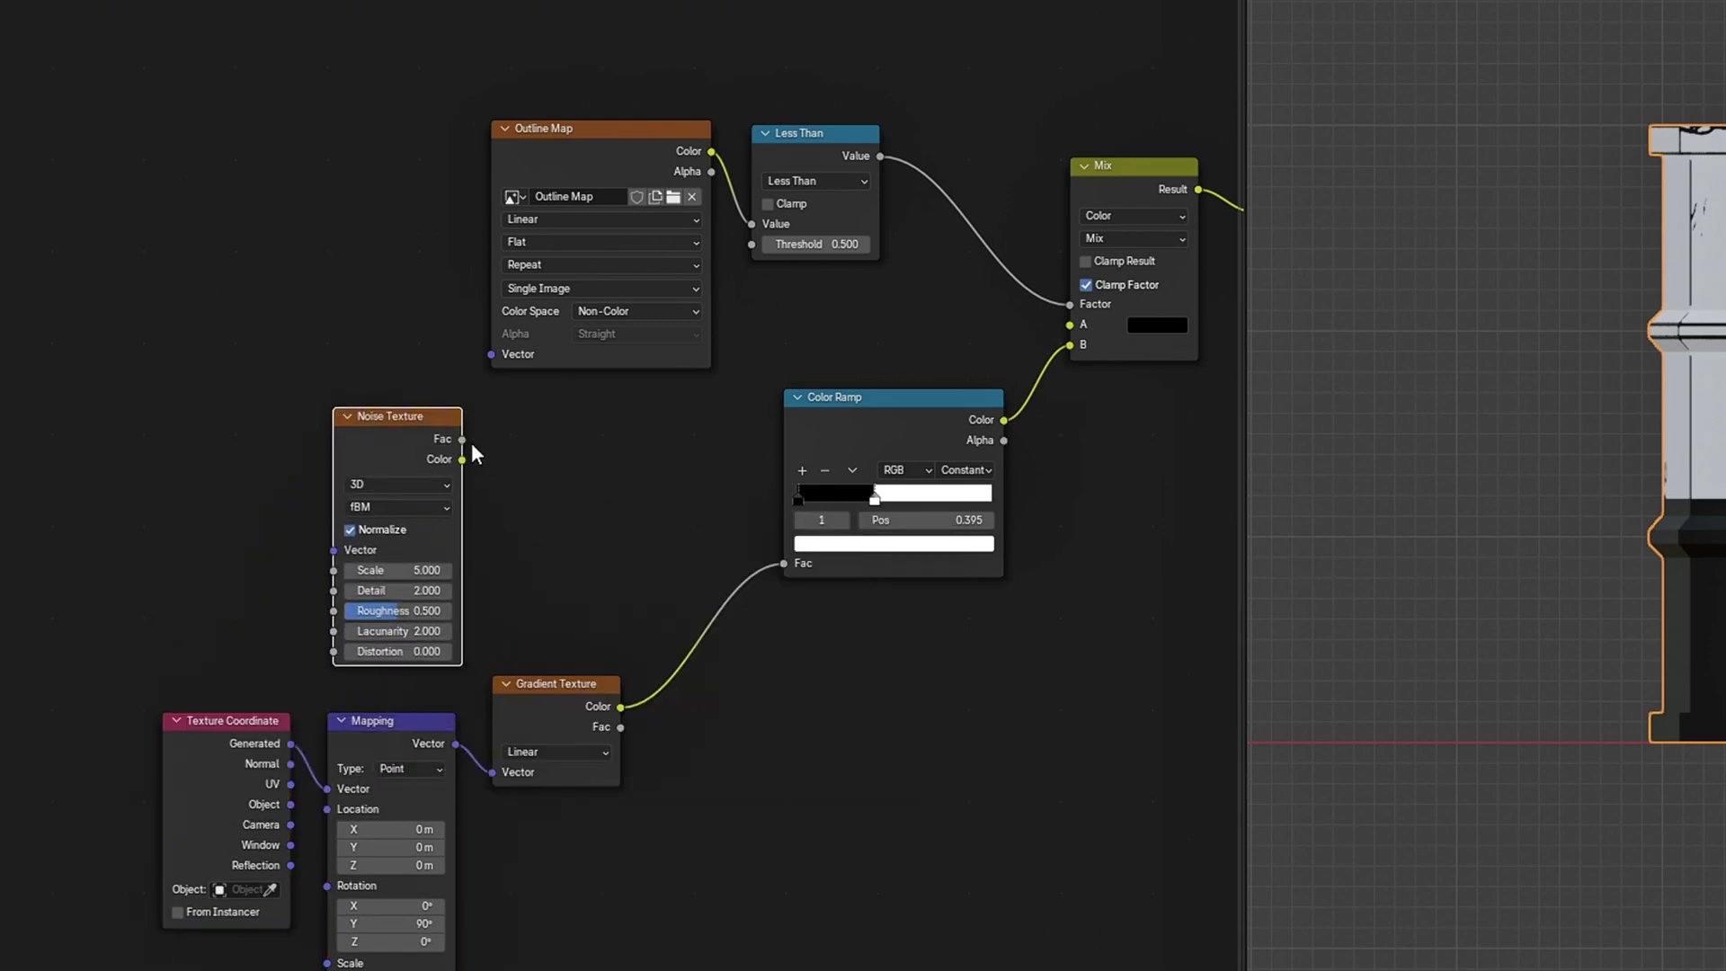
# Add Mapping and Texture Coordinate nodes to the Noise Texture and attach a new Color Ramp to its Fac output.
pyautogui.hotkey('ctrl', 't')
pyautogui.moveTo(269, 577); pyautogui.dragTo(492, 548, button='middle')
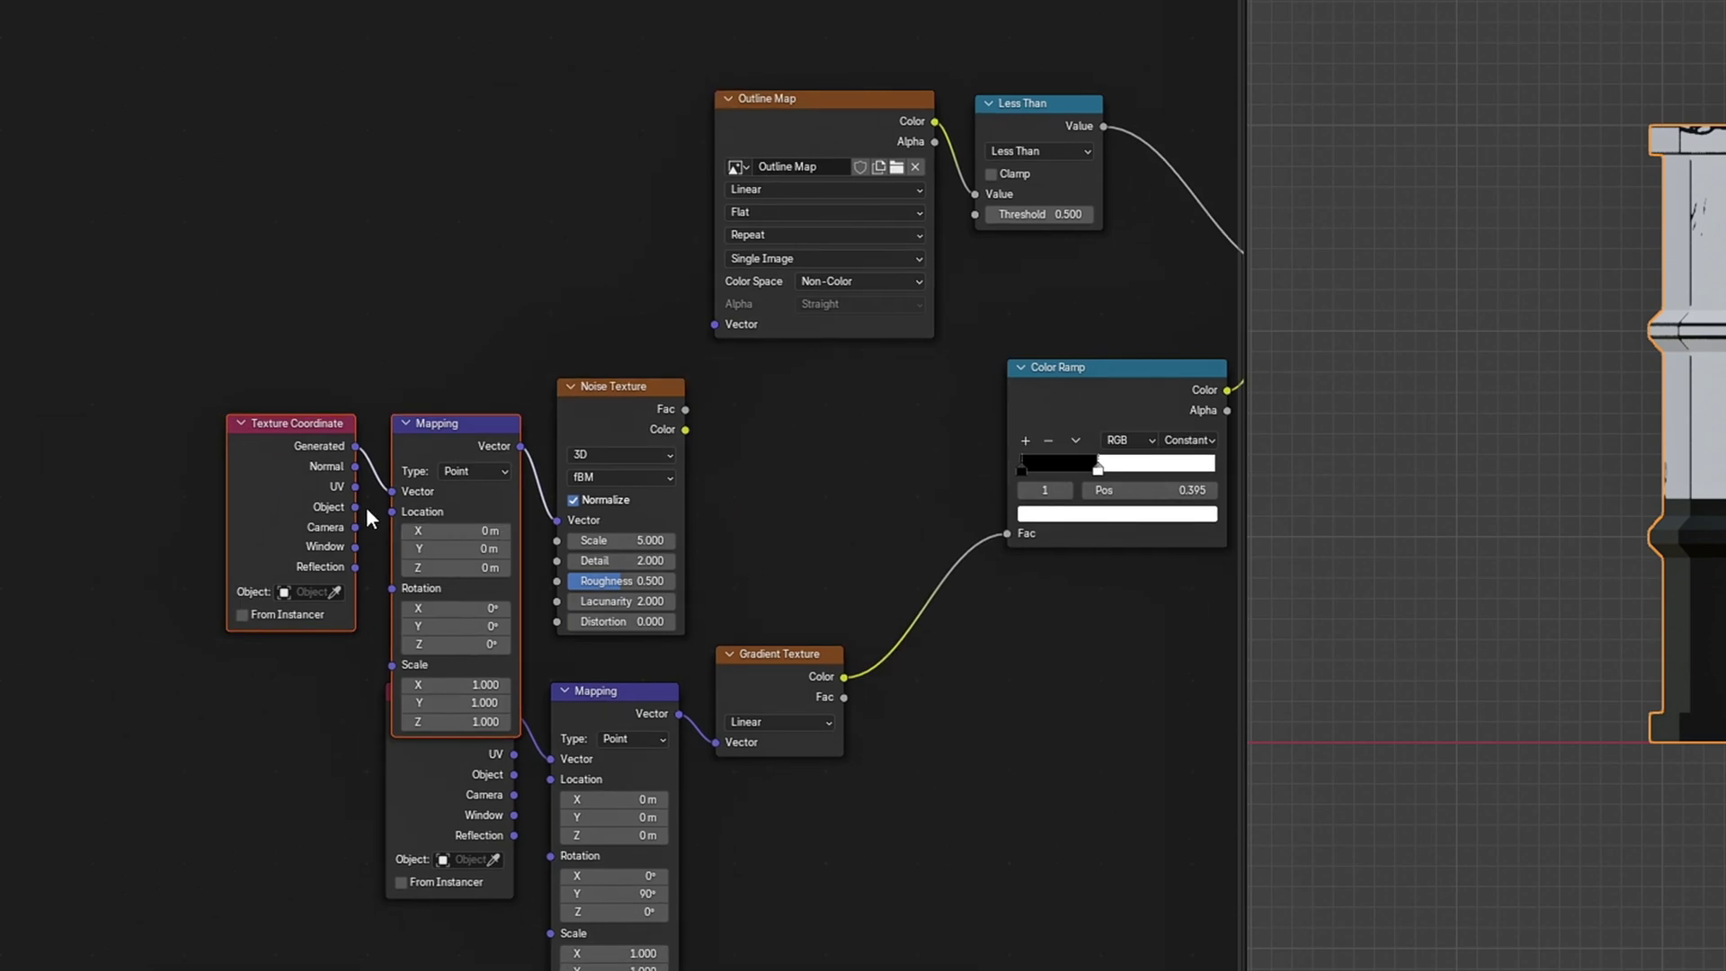
pyautogui.scroll(5, 898, 545)
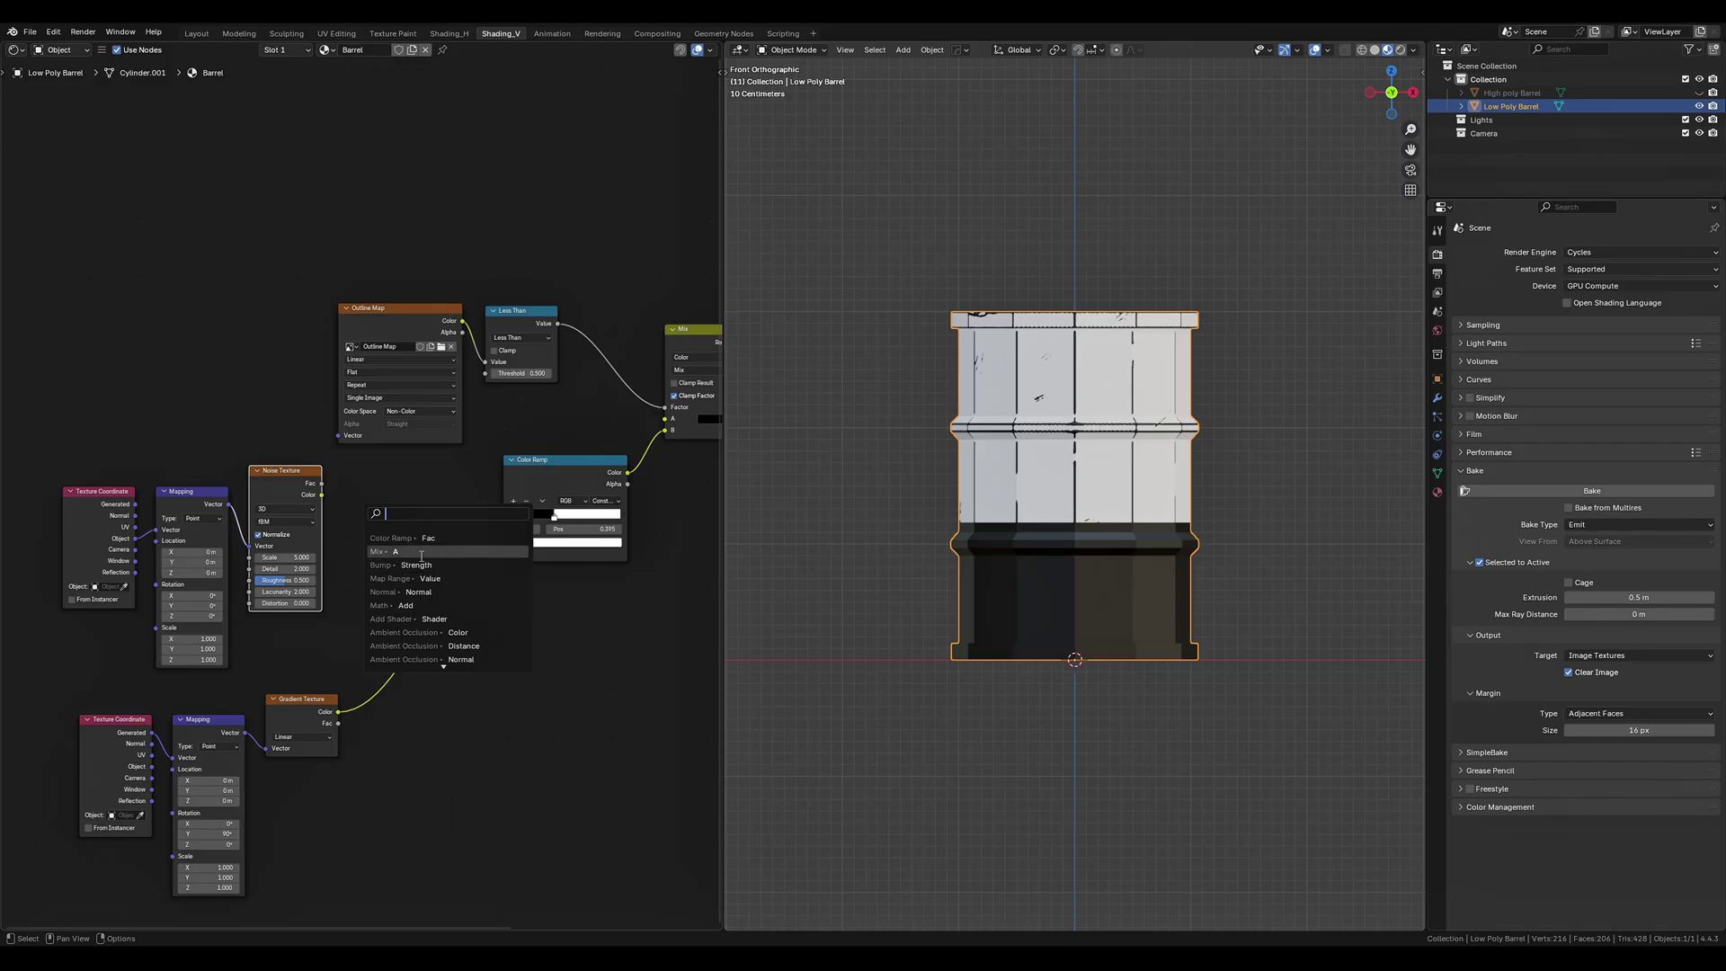
pyautogui.click(407, 540)
pyautogui.click(385, 504)
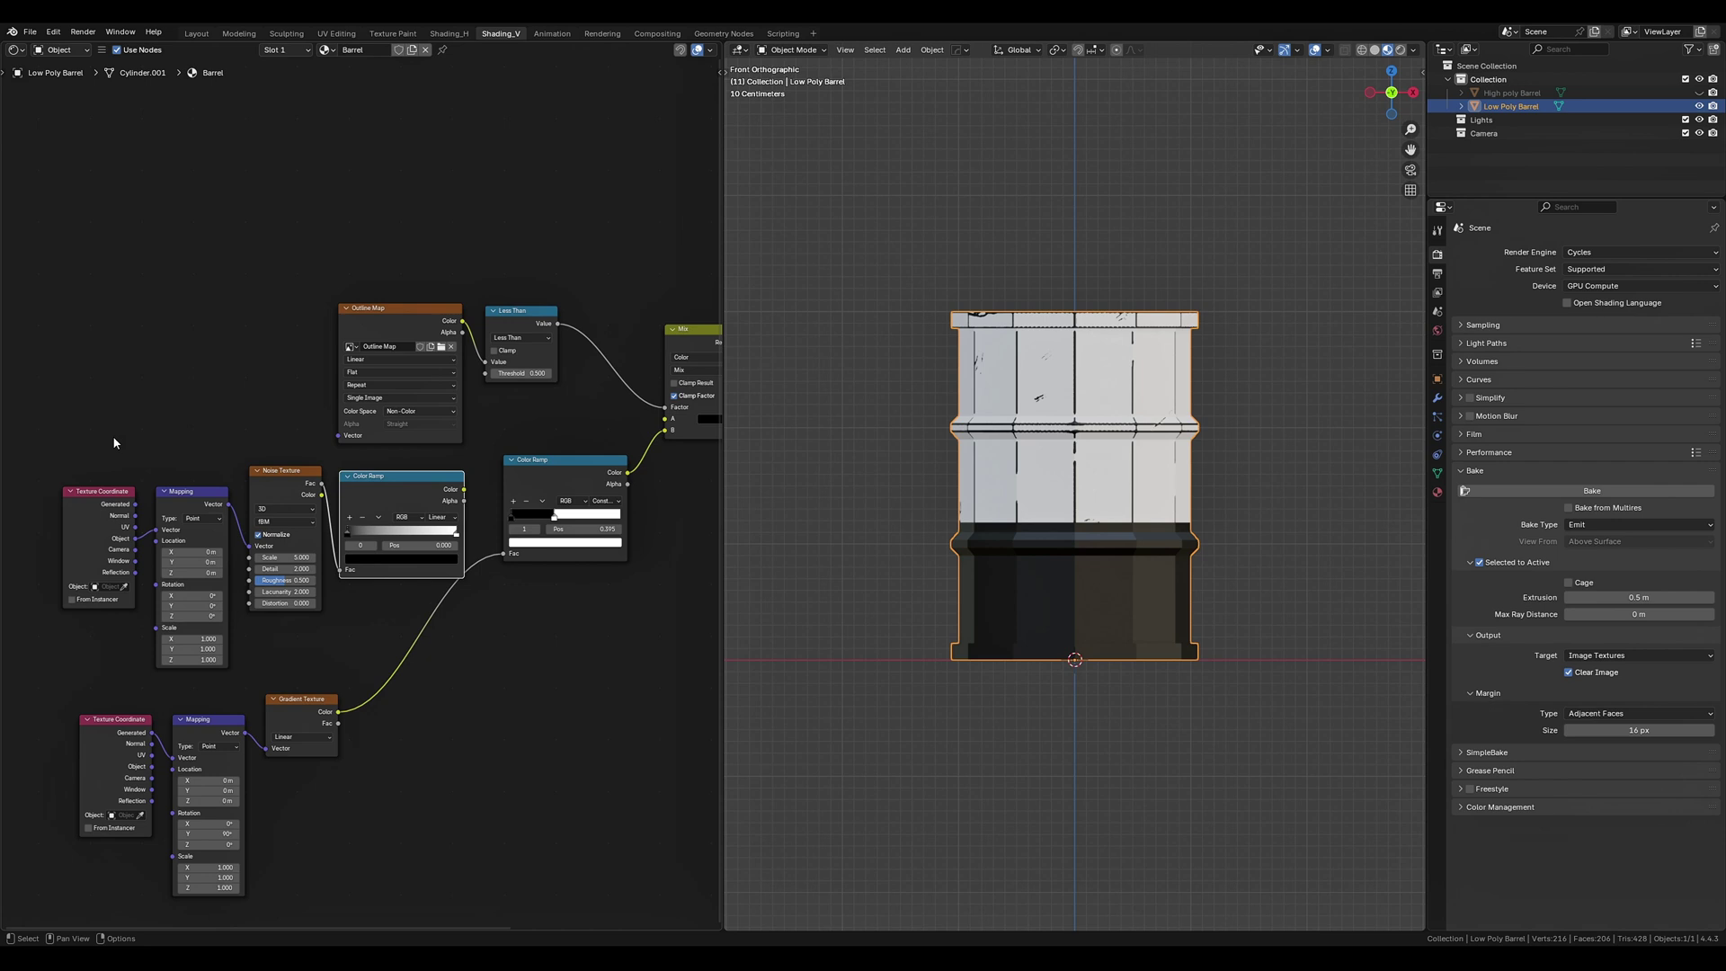
# Insert a Mix Color node before the constant Color Ramp, with the noise ramp in A, the gradient in B and a factor of about 0.86.
pyautogui.hotkey('shift', 'a')
pyautogui.write('mix co')
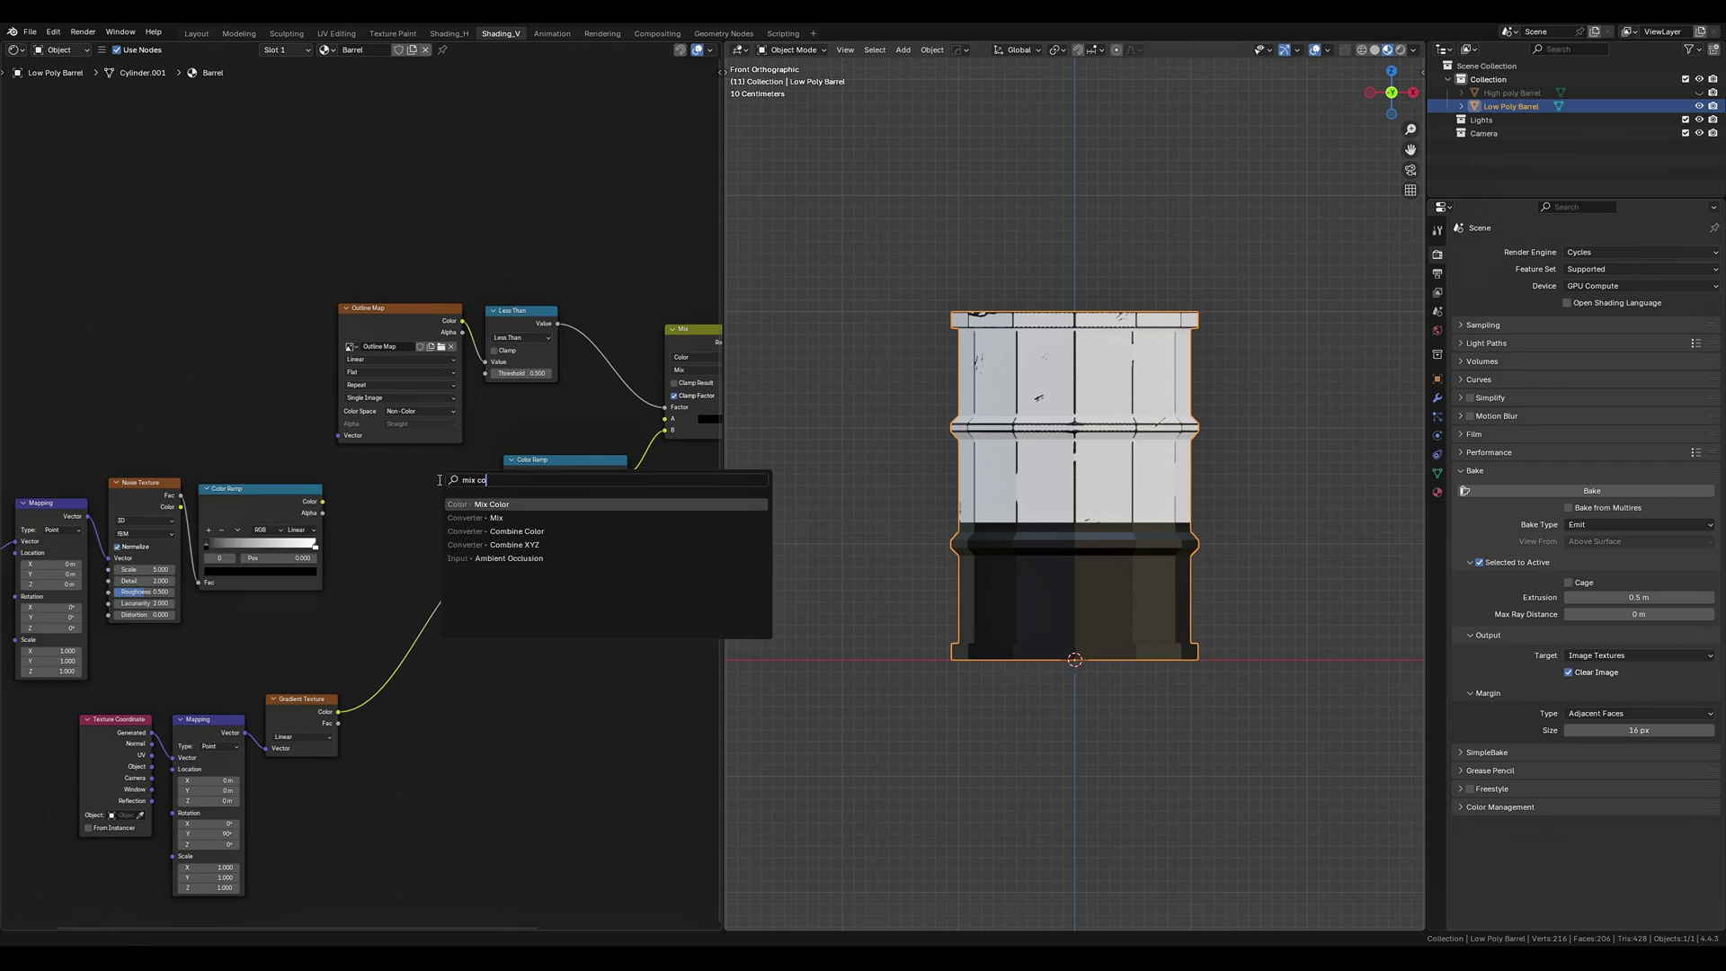
pyautogui.press('Return')
pyautogui.click(408, 516)
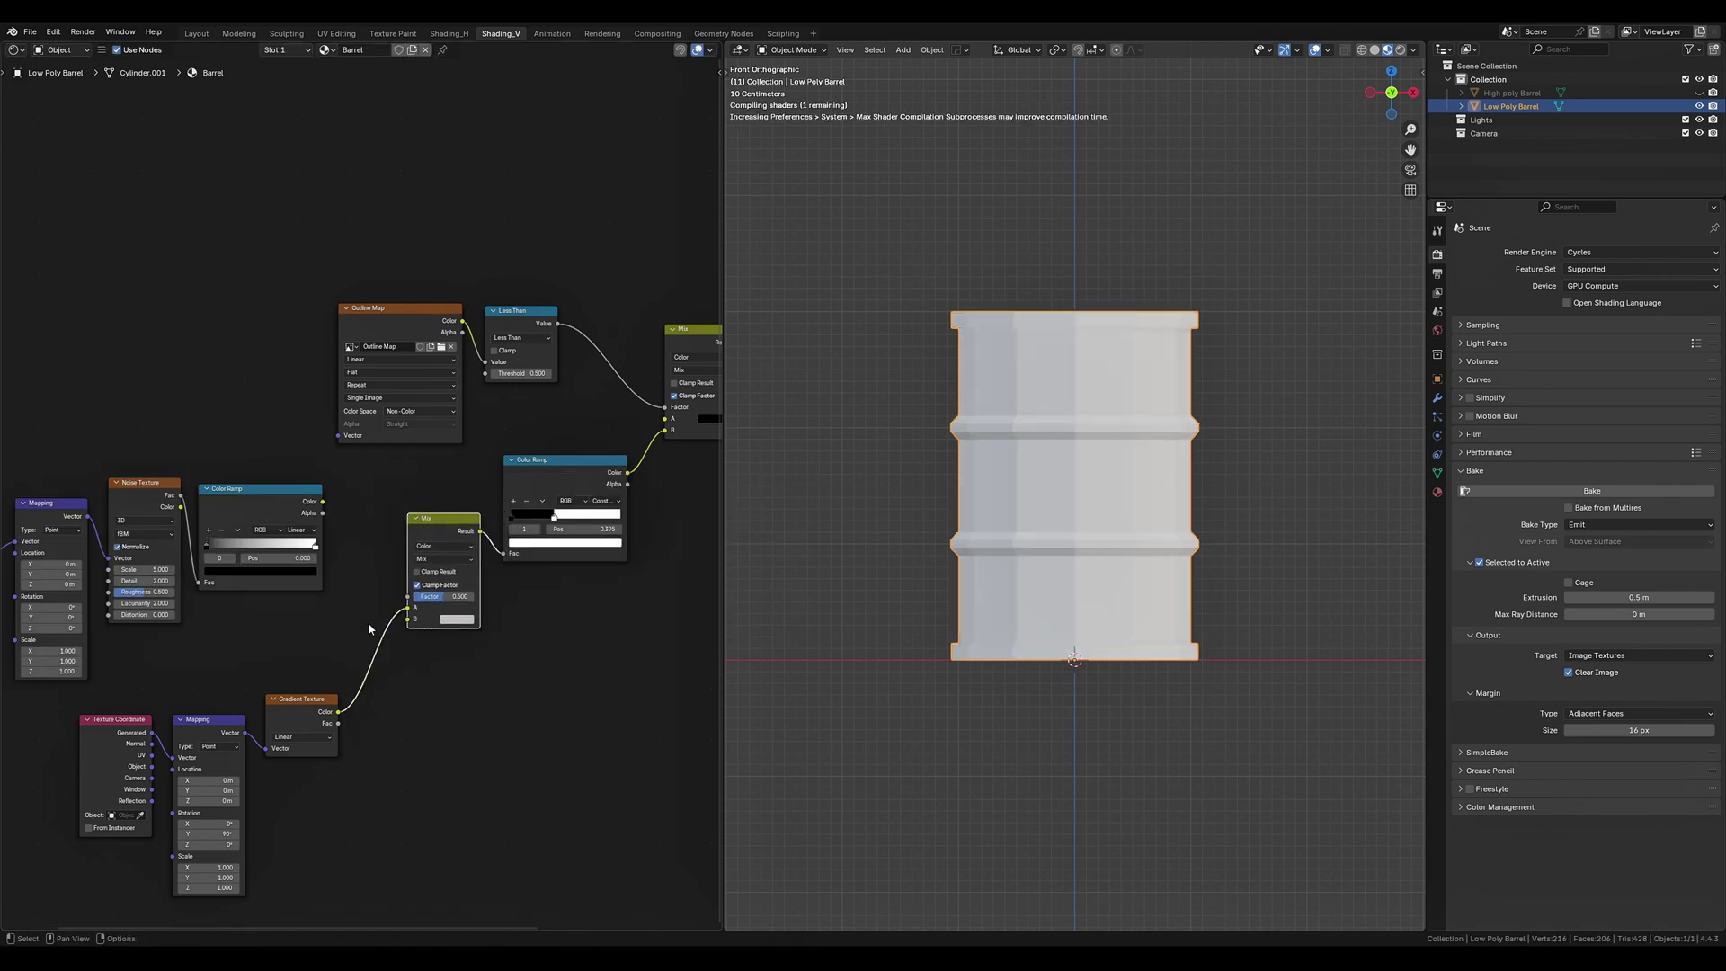
pyautogui.moveTo(338, 712); pyautogui.dragTo(407, 619)
pyautogui.moveTo(322, 502); pyautogui.dragTo(431, 596)
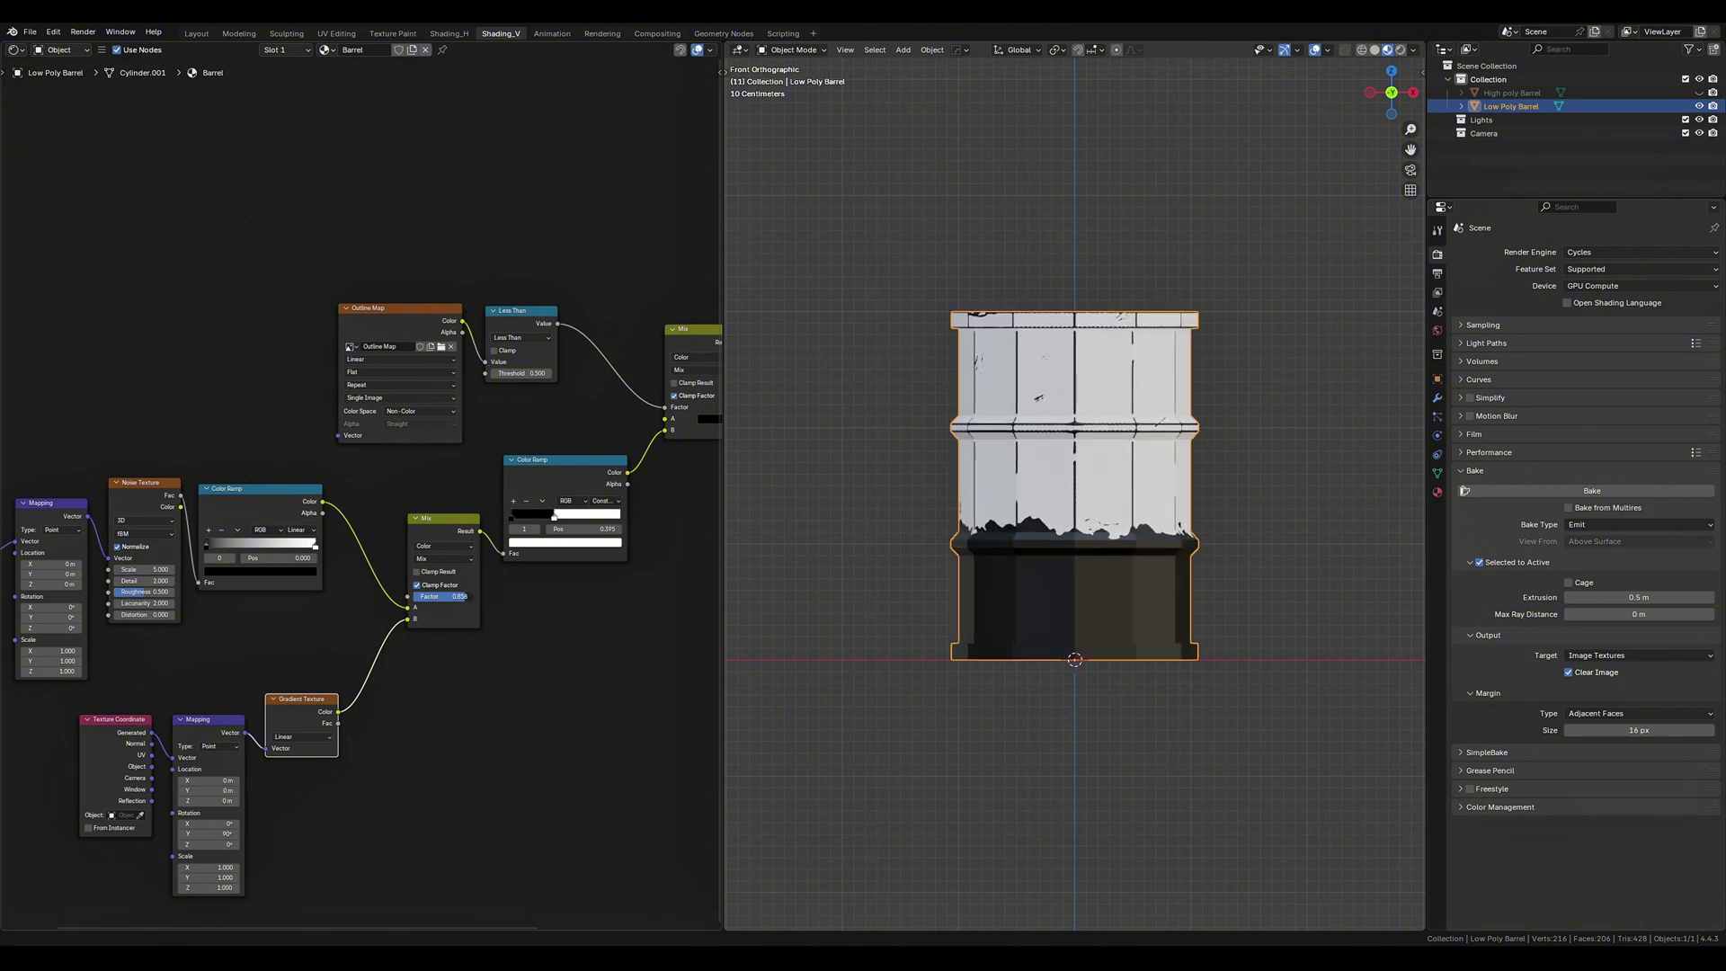
# Set the Noise Texture's scale to 2 and move the noise ramp's white stop to about 0.69.
pyautogui.moveTo(1033, 580); pyautogui.dragTo(1120, 643, button='middle')
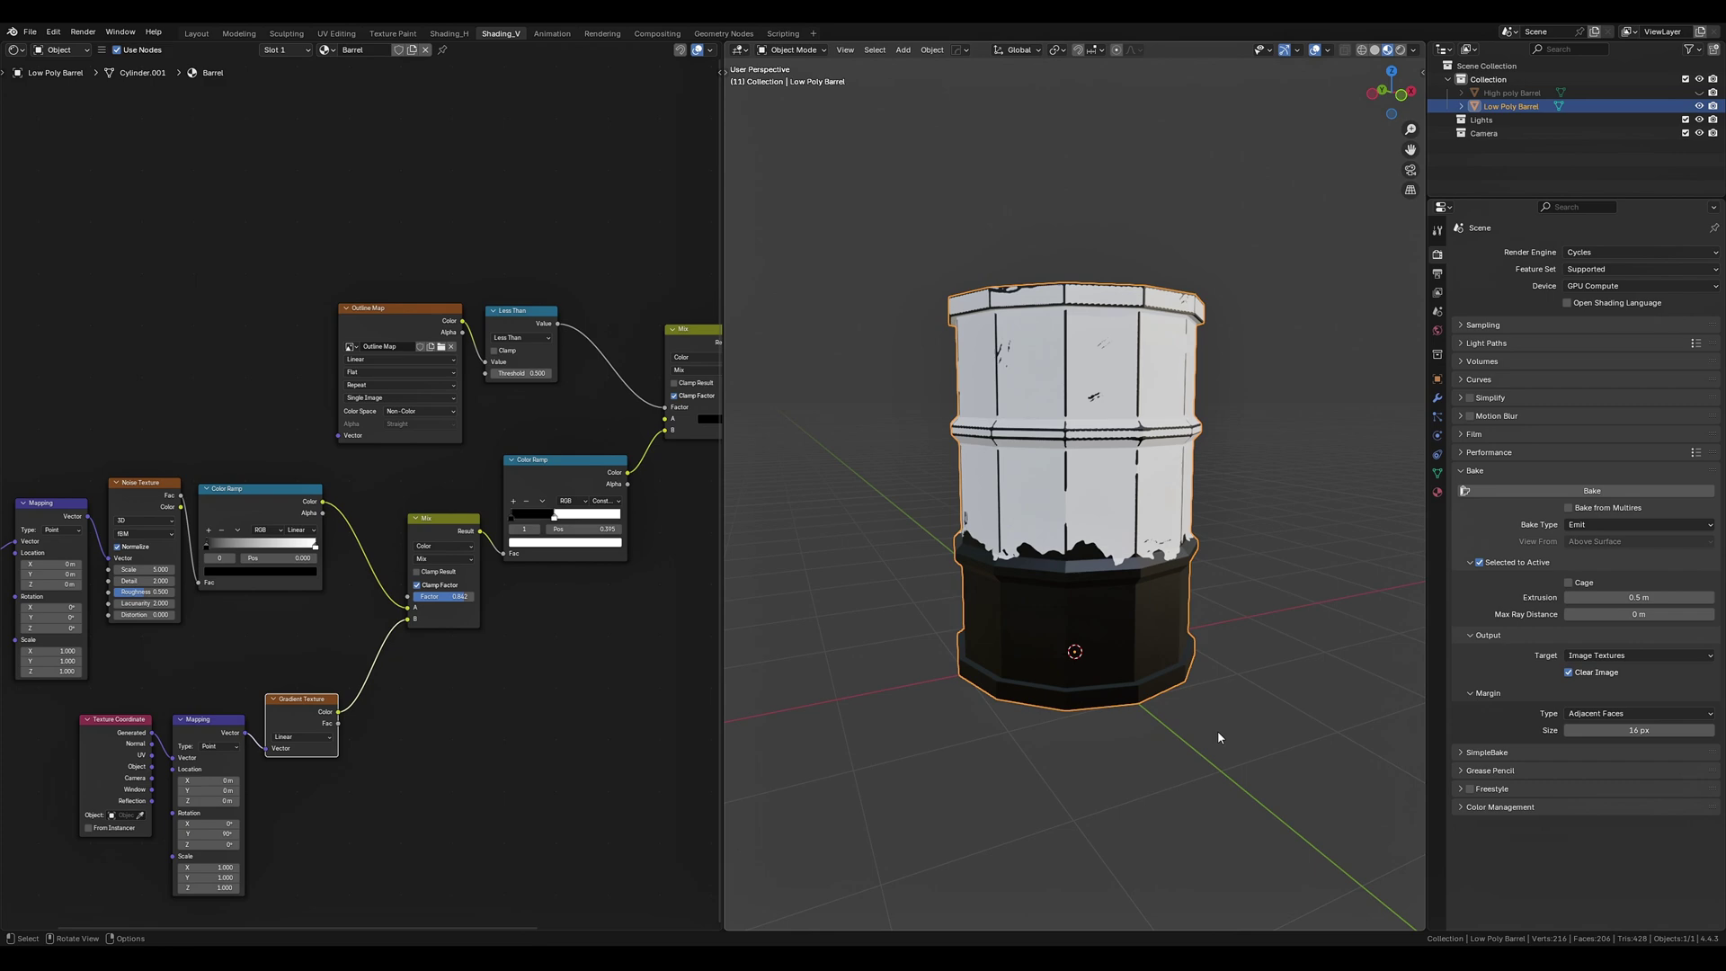
pyautogui.scroll(3, 1214, 729)
pyautogui.moveTo(1034, 732); pyautogui.dragTo(1092, 665, button='middle')
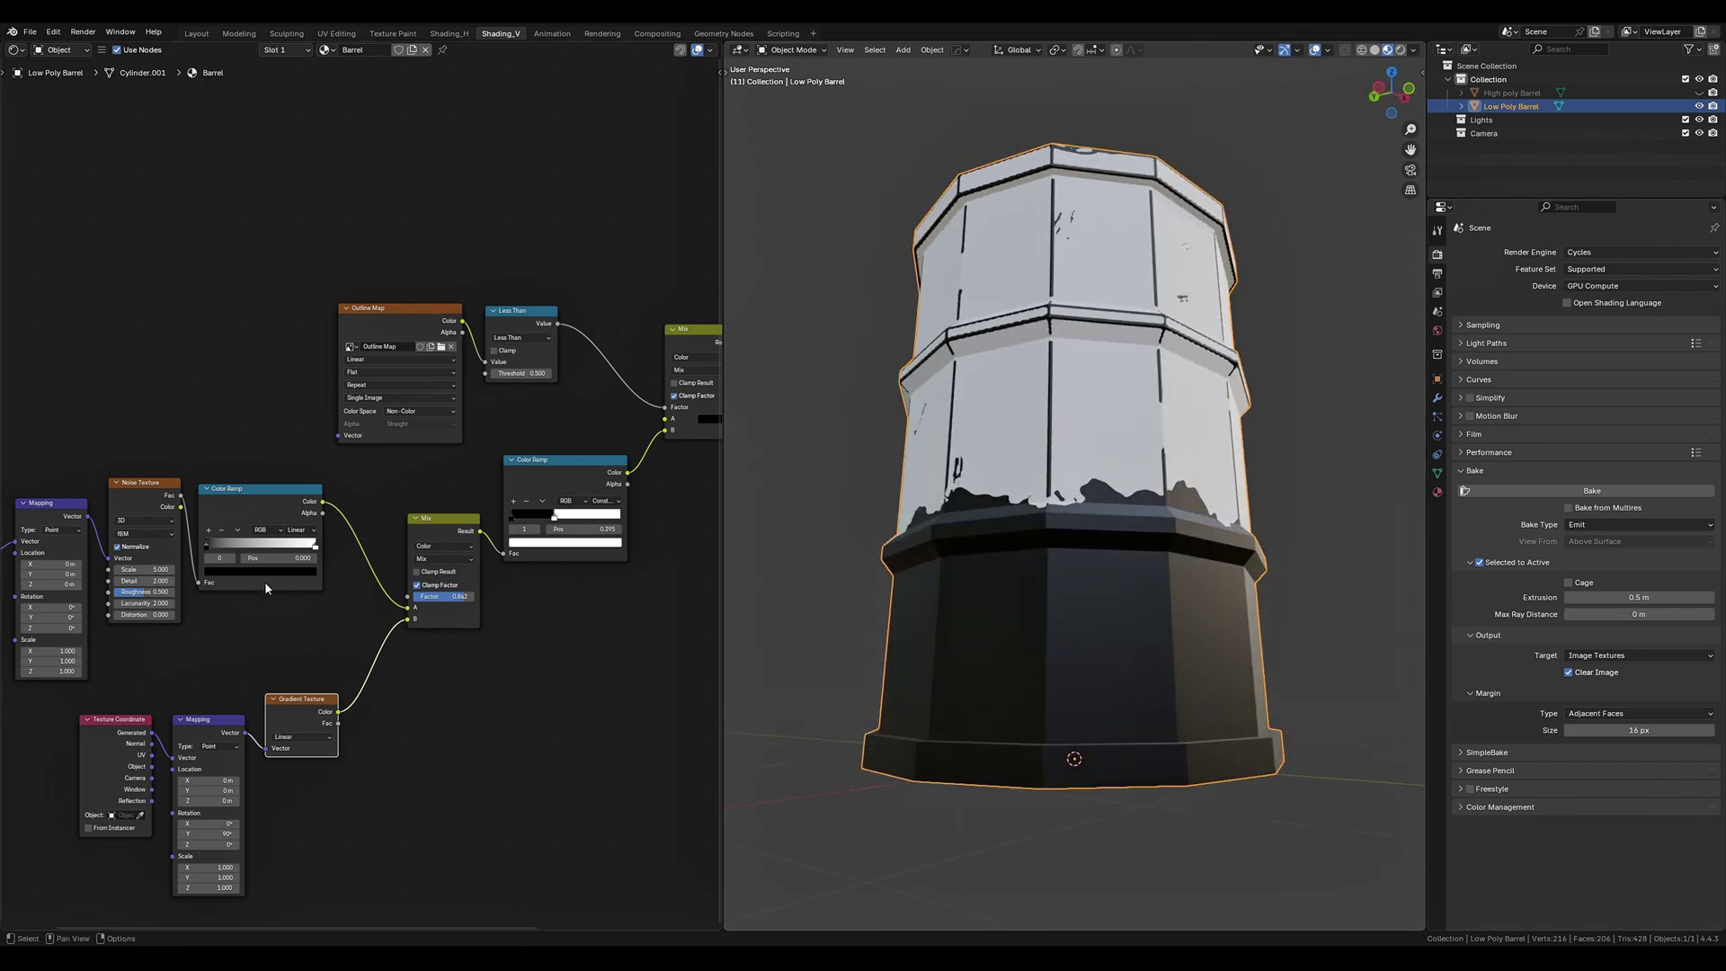
pyautogui.click(158, 567)
pyautogui.write('2')
pyautogui.press('Return')
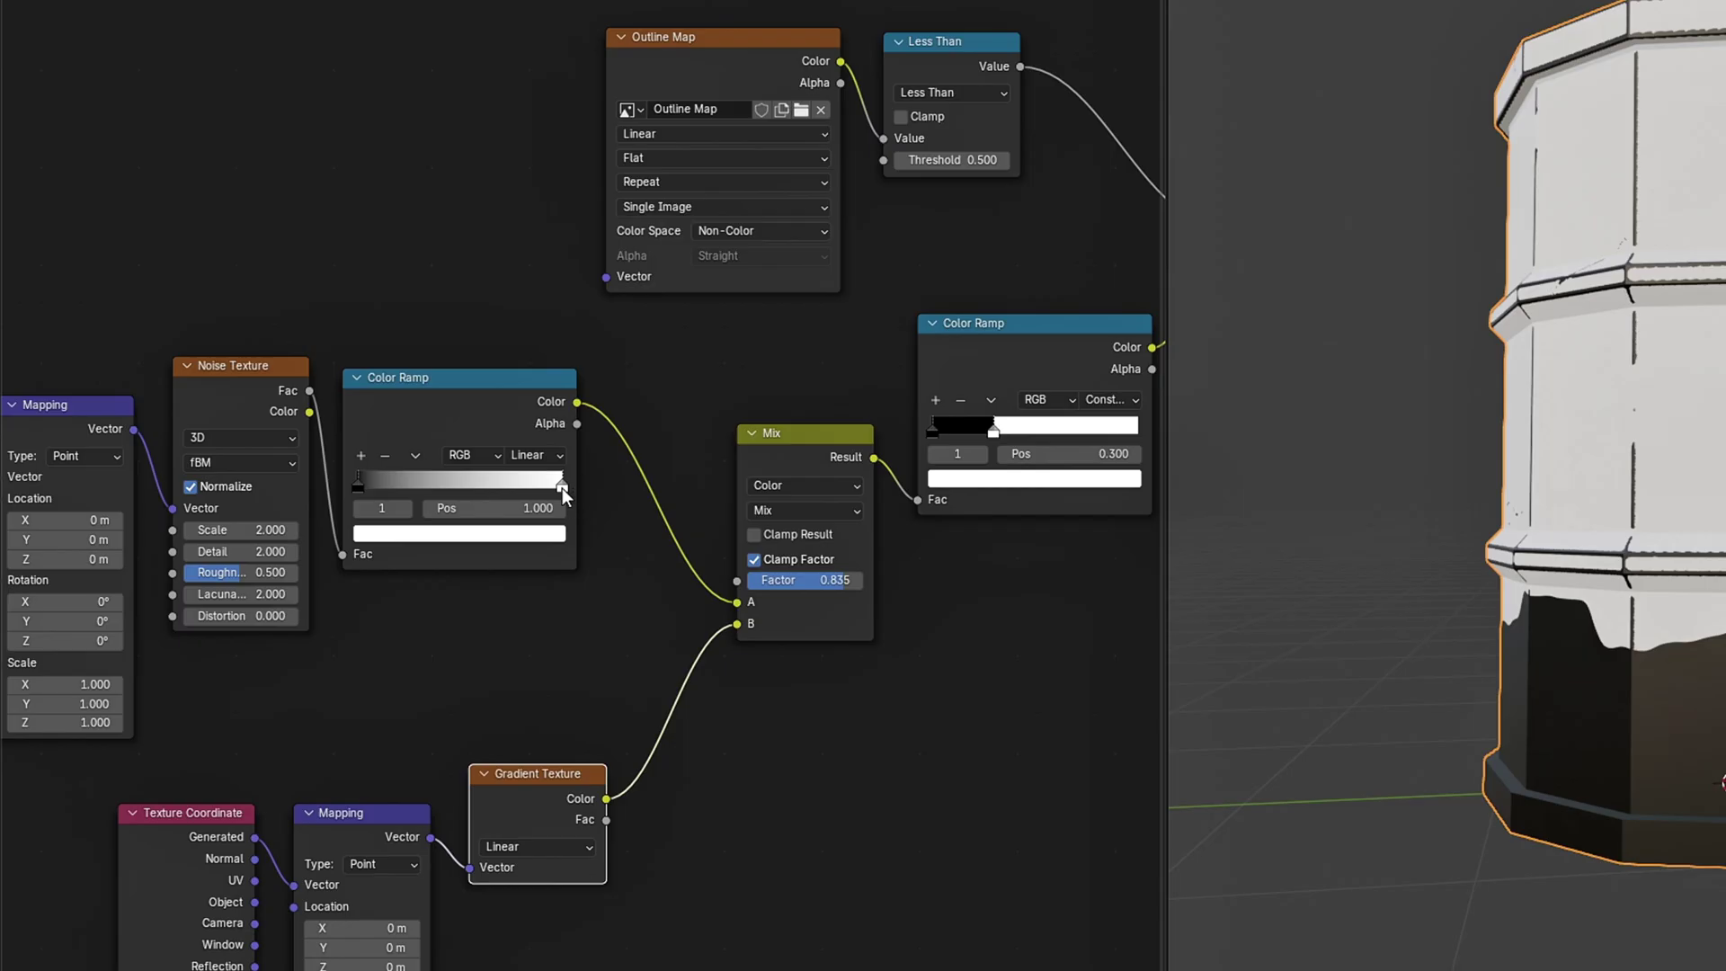
pyautogui.moveTo(563, 487); pyautogui.dragTo(494, 487)
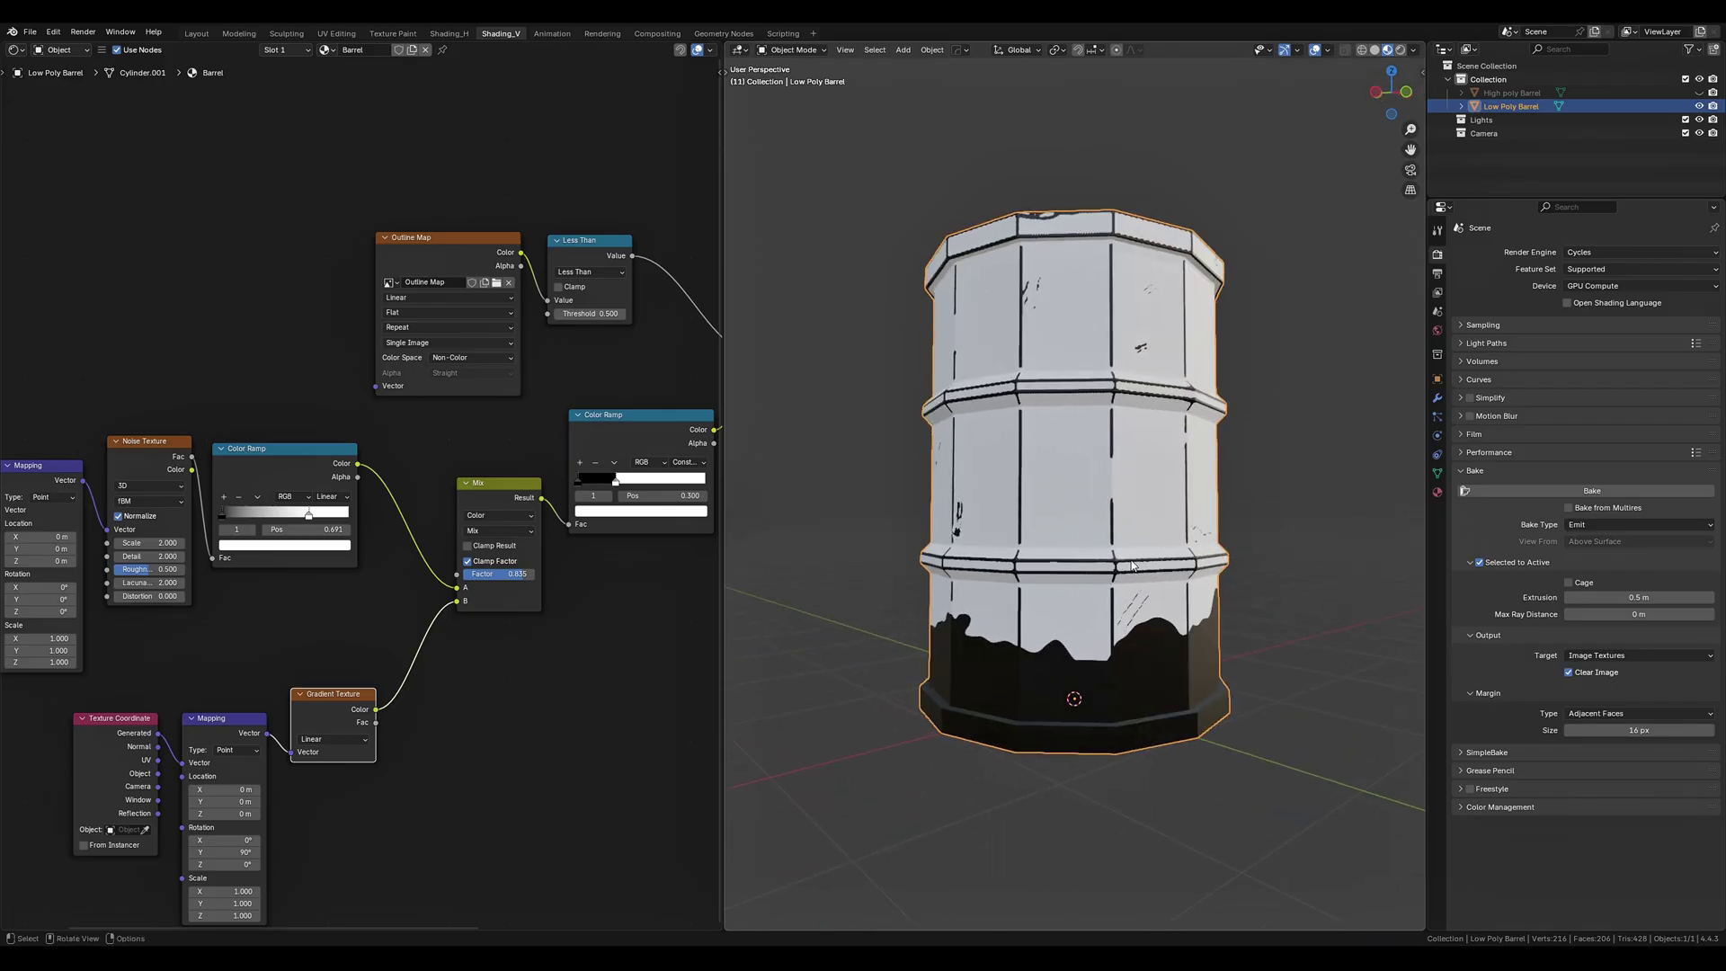
# Set the Principled BSDF's roughness to 1 and its IOR to 1.
pyautogui.scroll(-2, 565, 518)
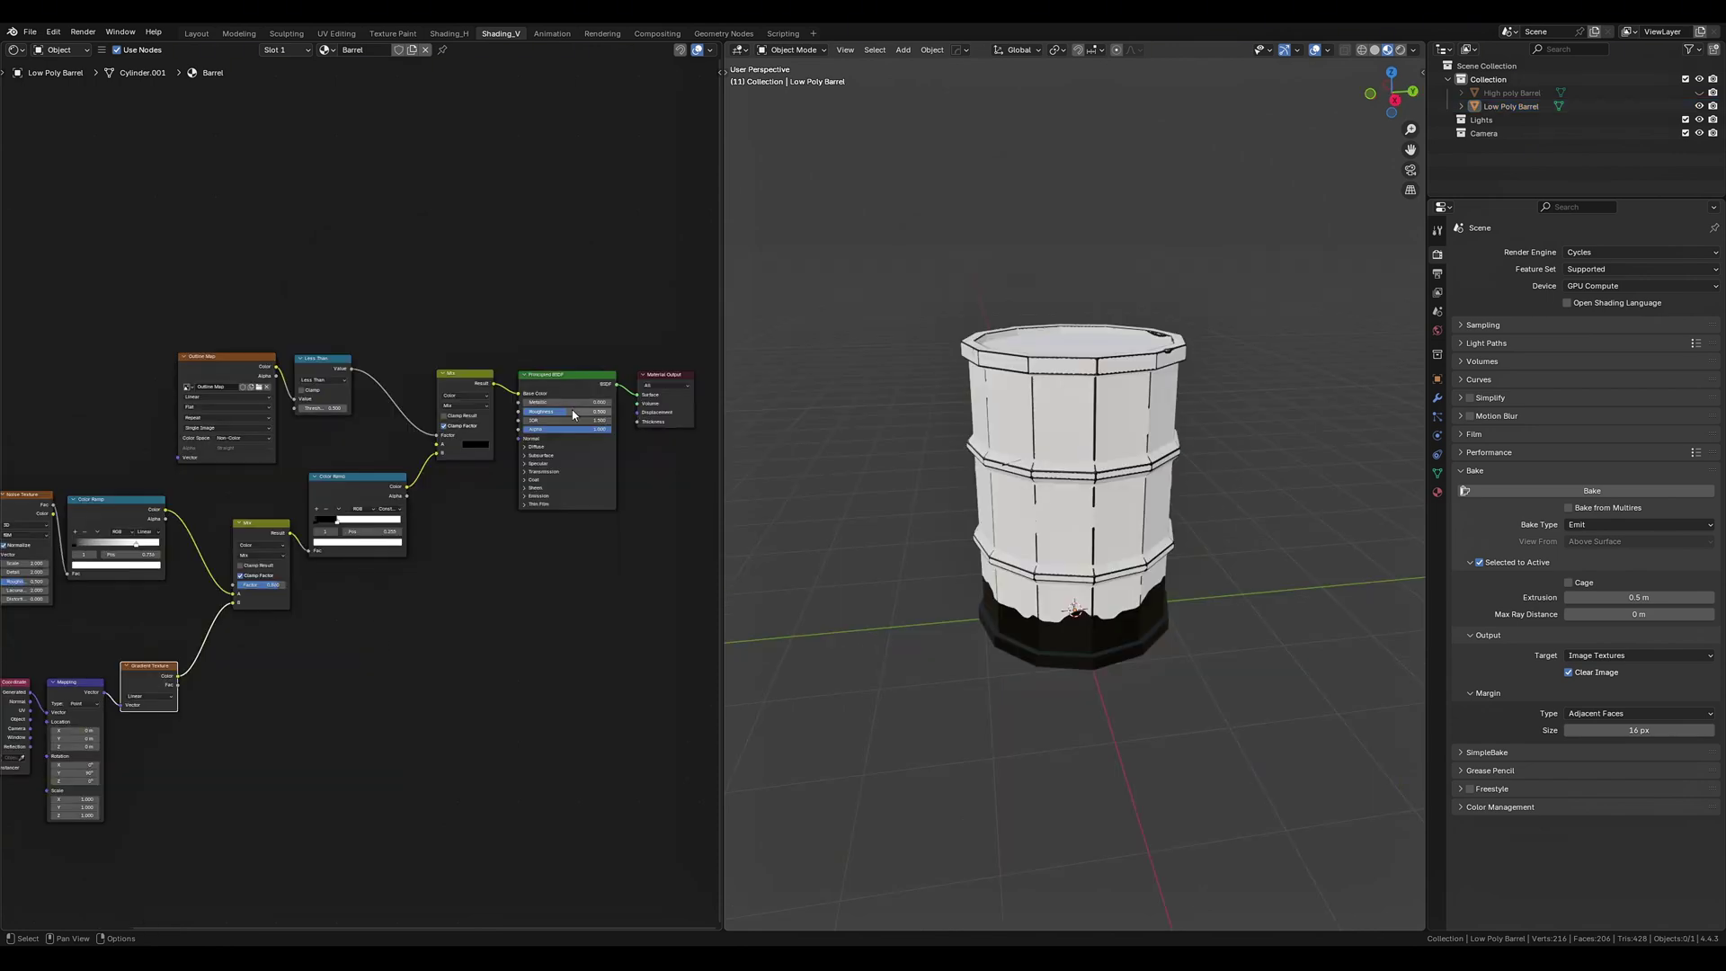
pyautogui.moveTo(573, 414); pyautogui.dragTo(621, 415)
pyautogui.scroll(8, 599, 430)
pyautogui.moveTo(597, 431); pyautogui.dragTo(297, 579, button='middle')
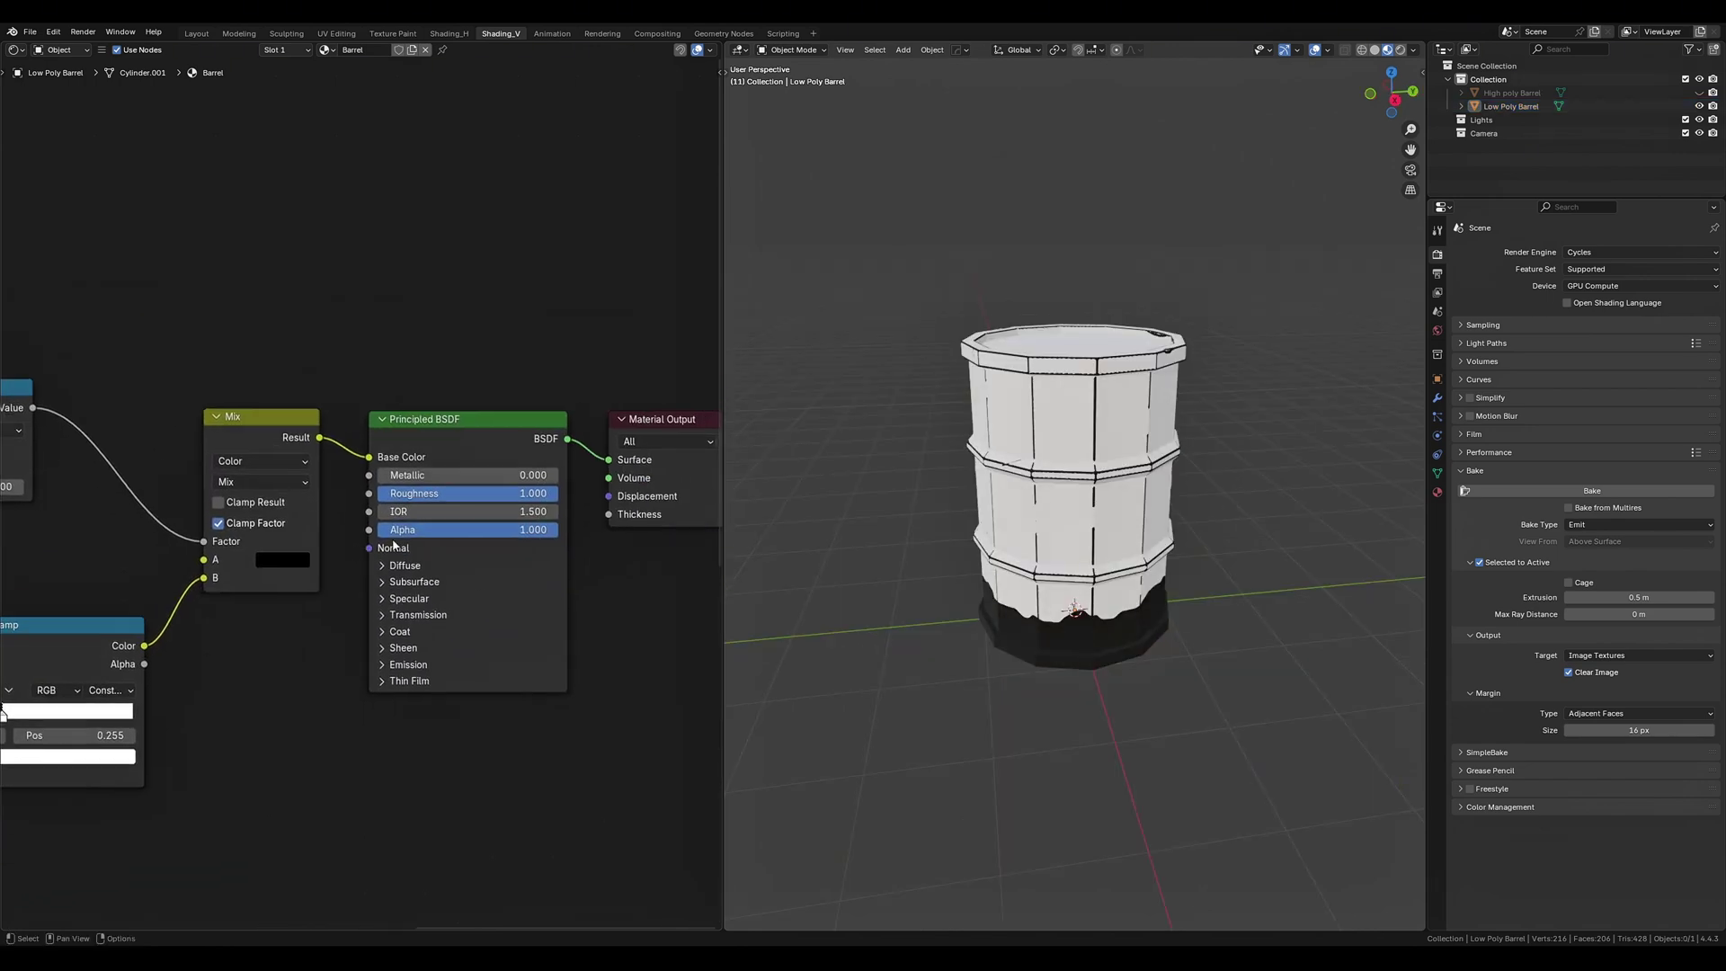
pyautogui.click(468, 510)
pyautogui.write('1')
pyautogui.press('Return')
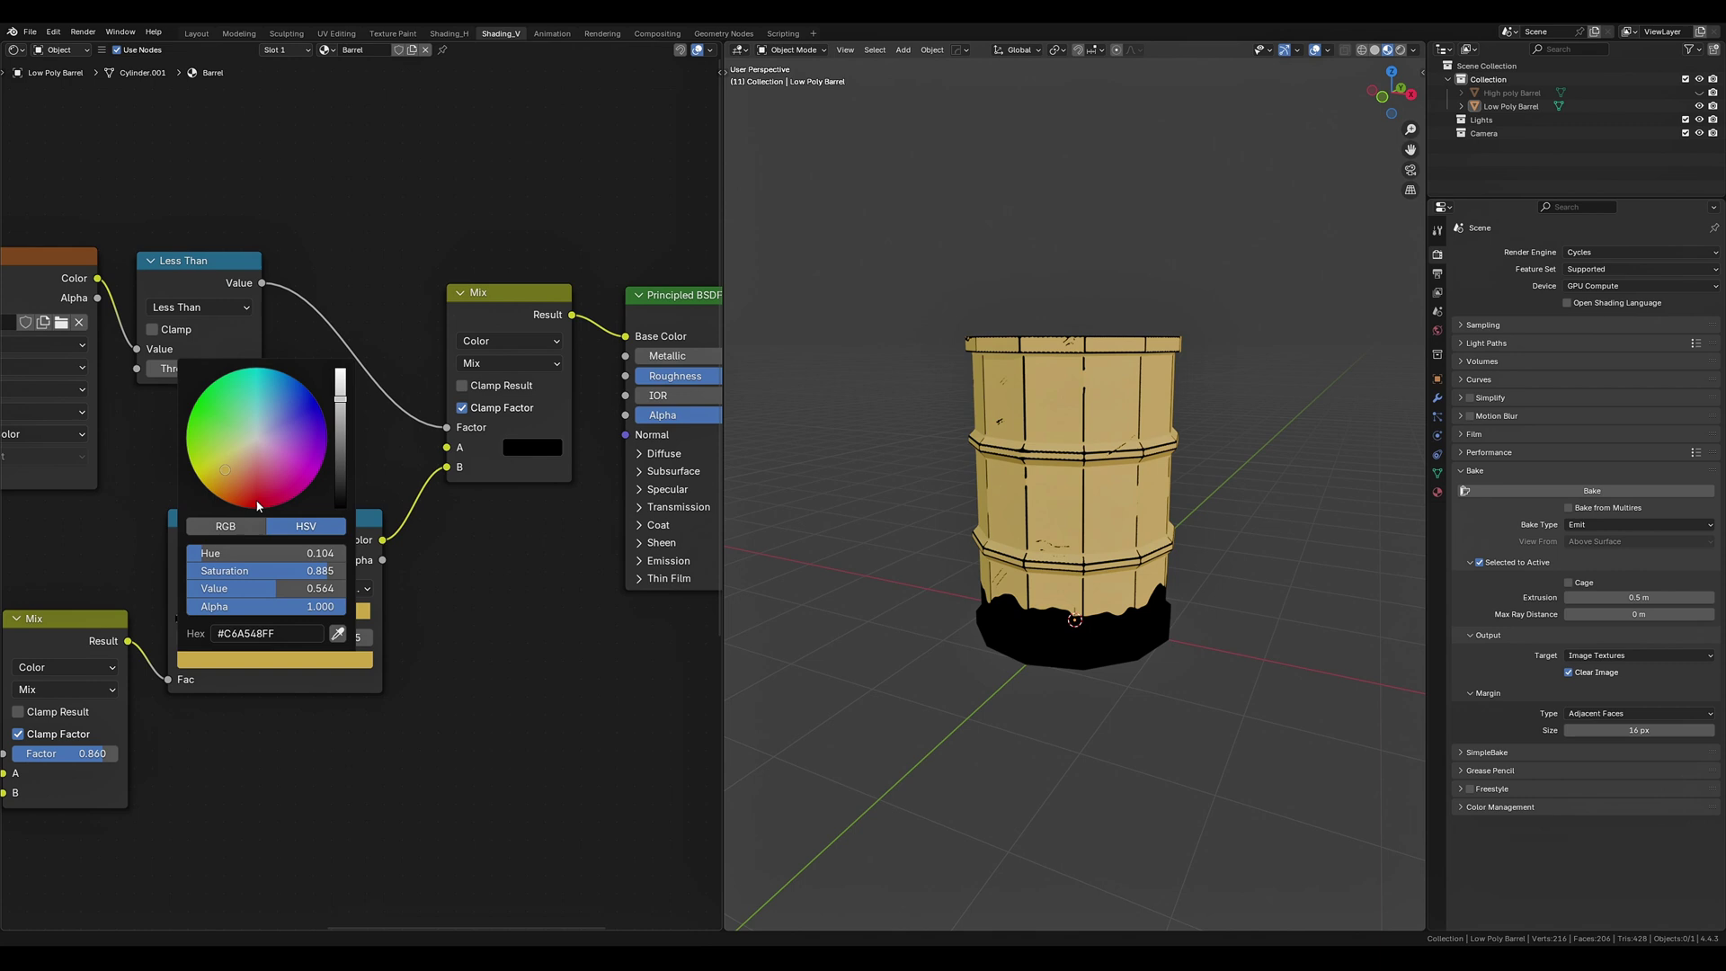
# Adjust the constant Color Ramp's yellow stop, copy its color to the black stop, and tune that stop to dark brown #6B4A10.
pyautogui.moveTo(204, 475); pyautogui.dragTo(216, 476)
pyautogui.moveTo(340, 399); pyautogui.dragTo(340, 450)
pyautogui.hotkey('ctrl', 'c')
pyautogui.click(178, 618)
pyautogui.hotkey('ctrl', 'v')
pyautogui.click(225, 666)
pyautogui.moveTo(216, 477); pyautogui.dragTo(218, 484)
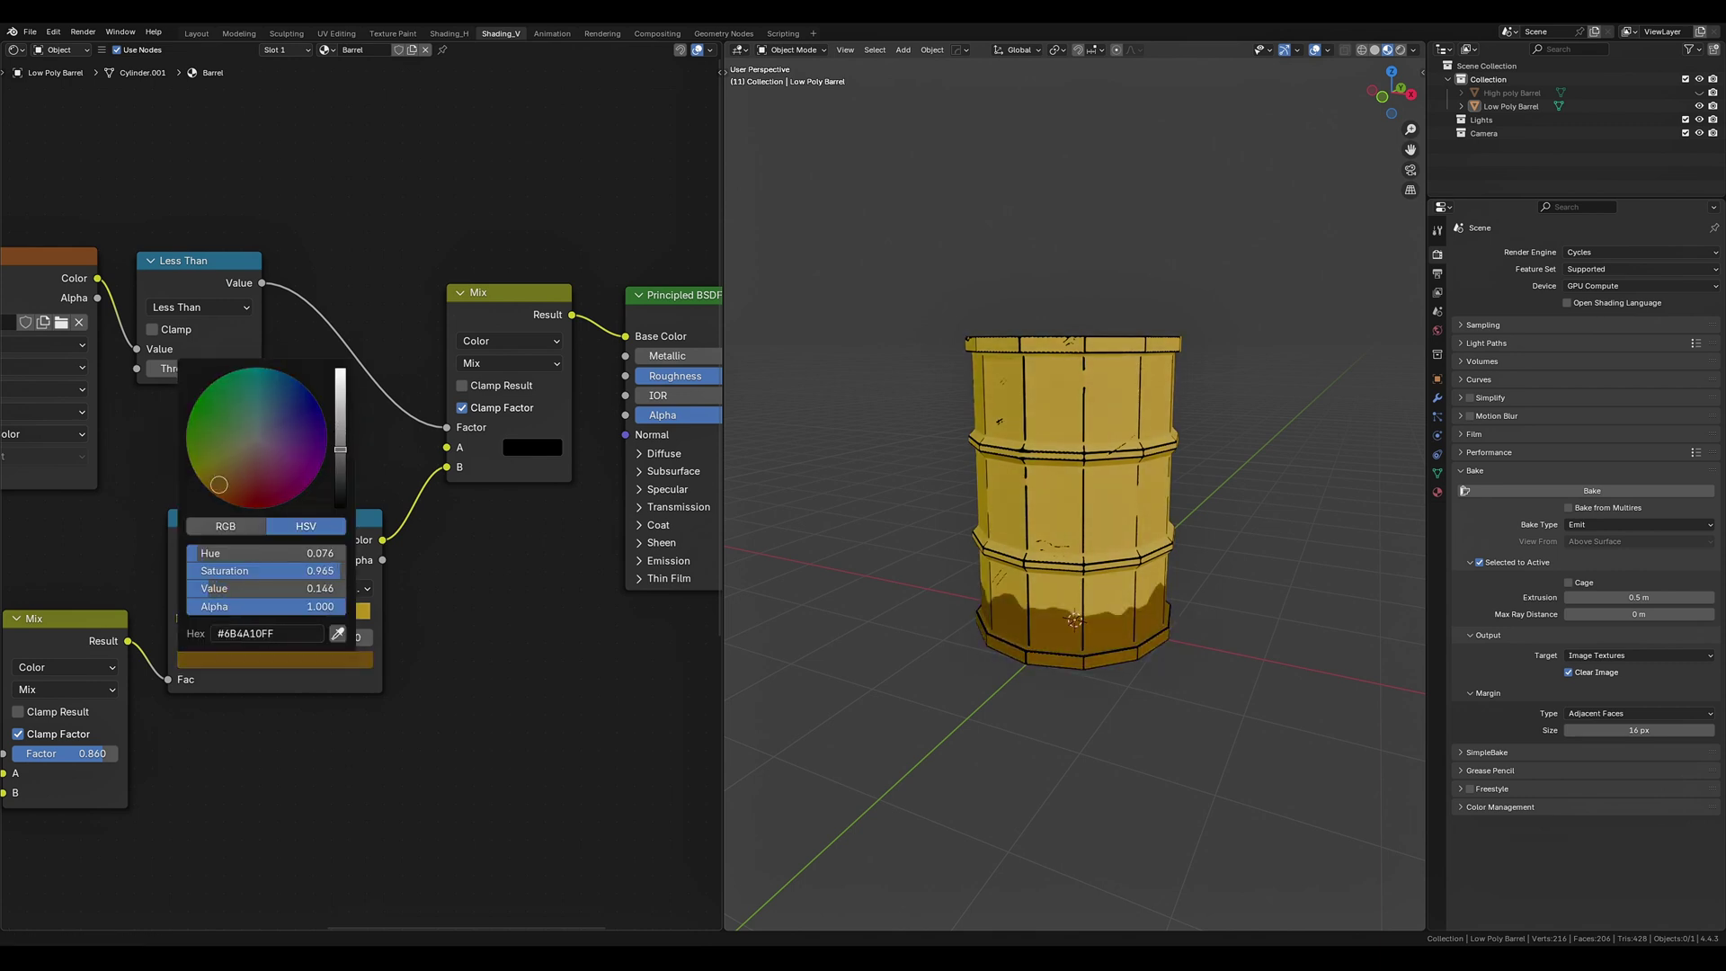
# Paste the dark brown onto the ramp's second stop, brighten it to golden yellow, and check the barrel up close.
pyautogui.hotkey('ctrl', 'v')
pyautogui.click(225, 660)
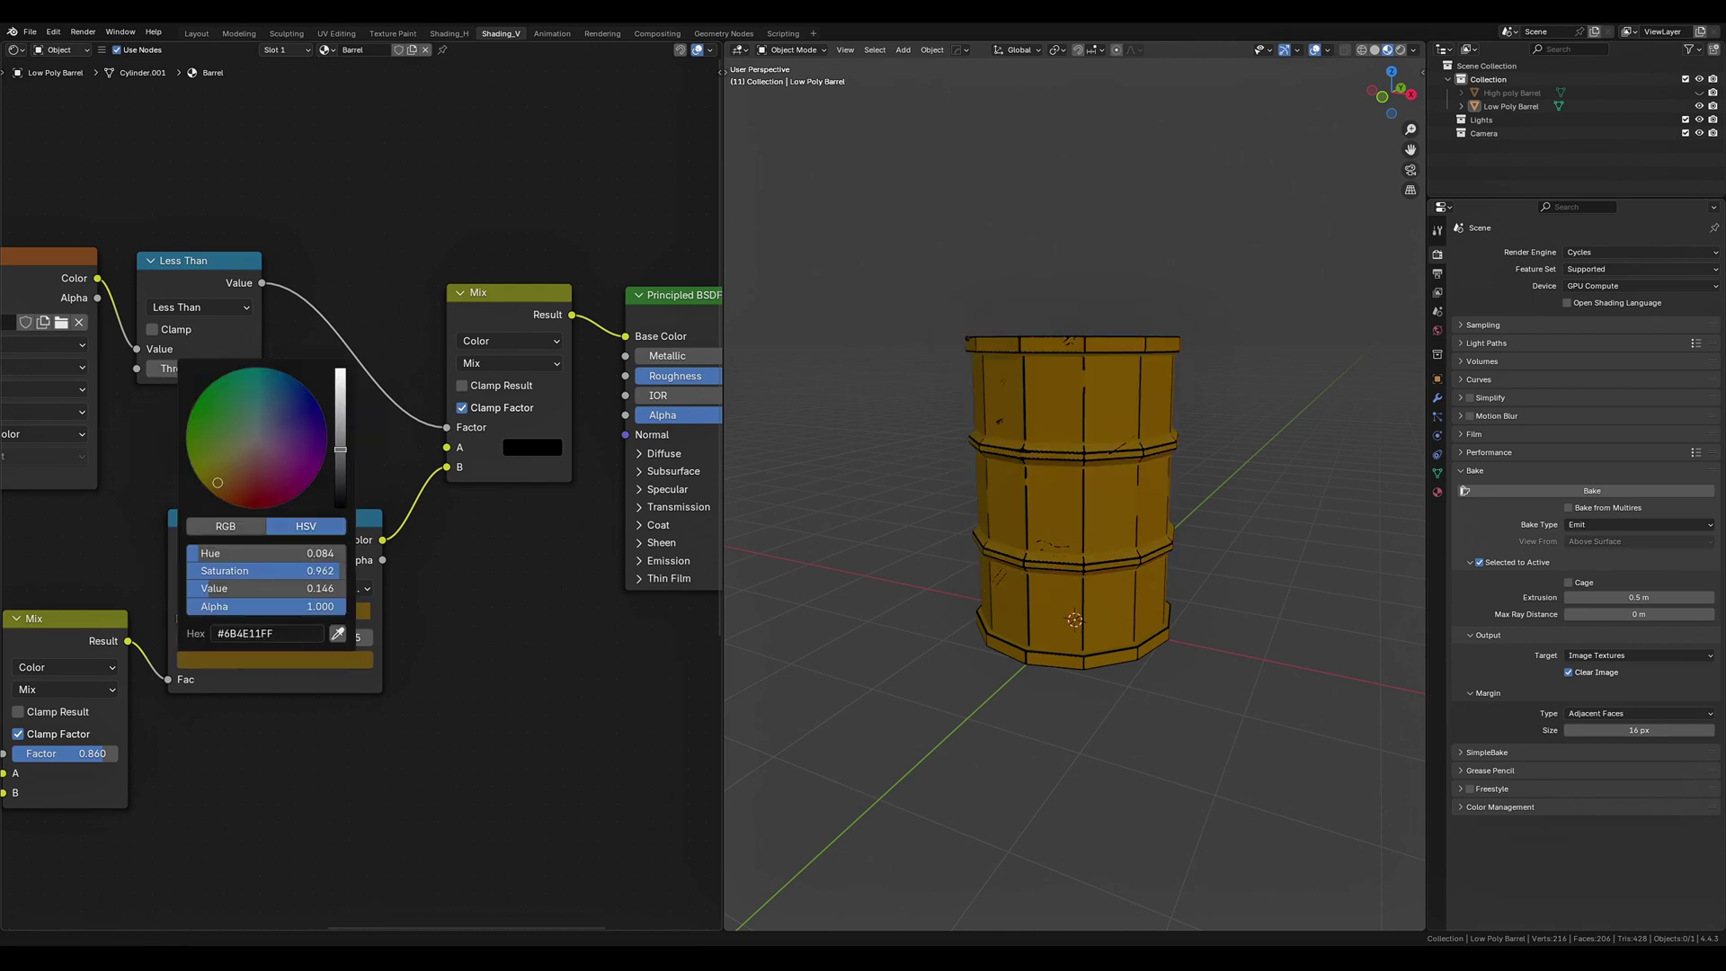
pyautogui.moveTo(1294, 450); pyautogui.dragTo(898, 539, button='middle')
pyautogui.scroll(4, 951, 474)
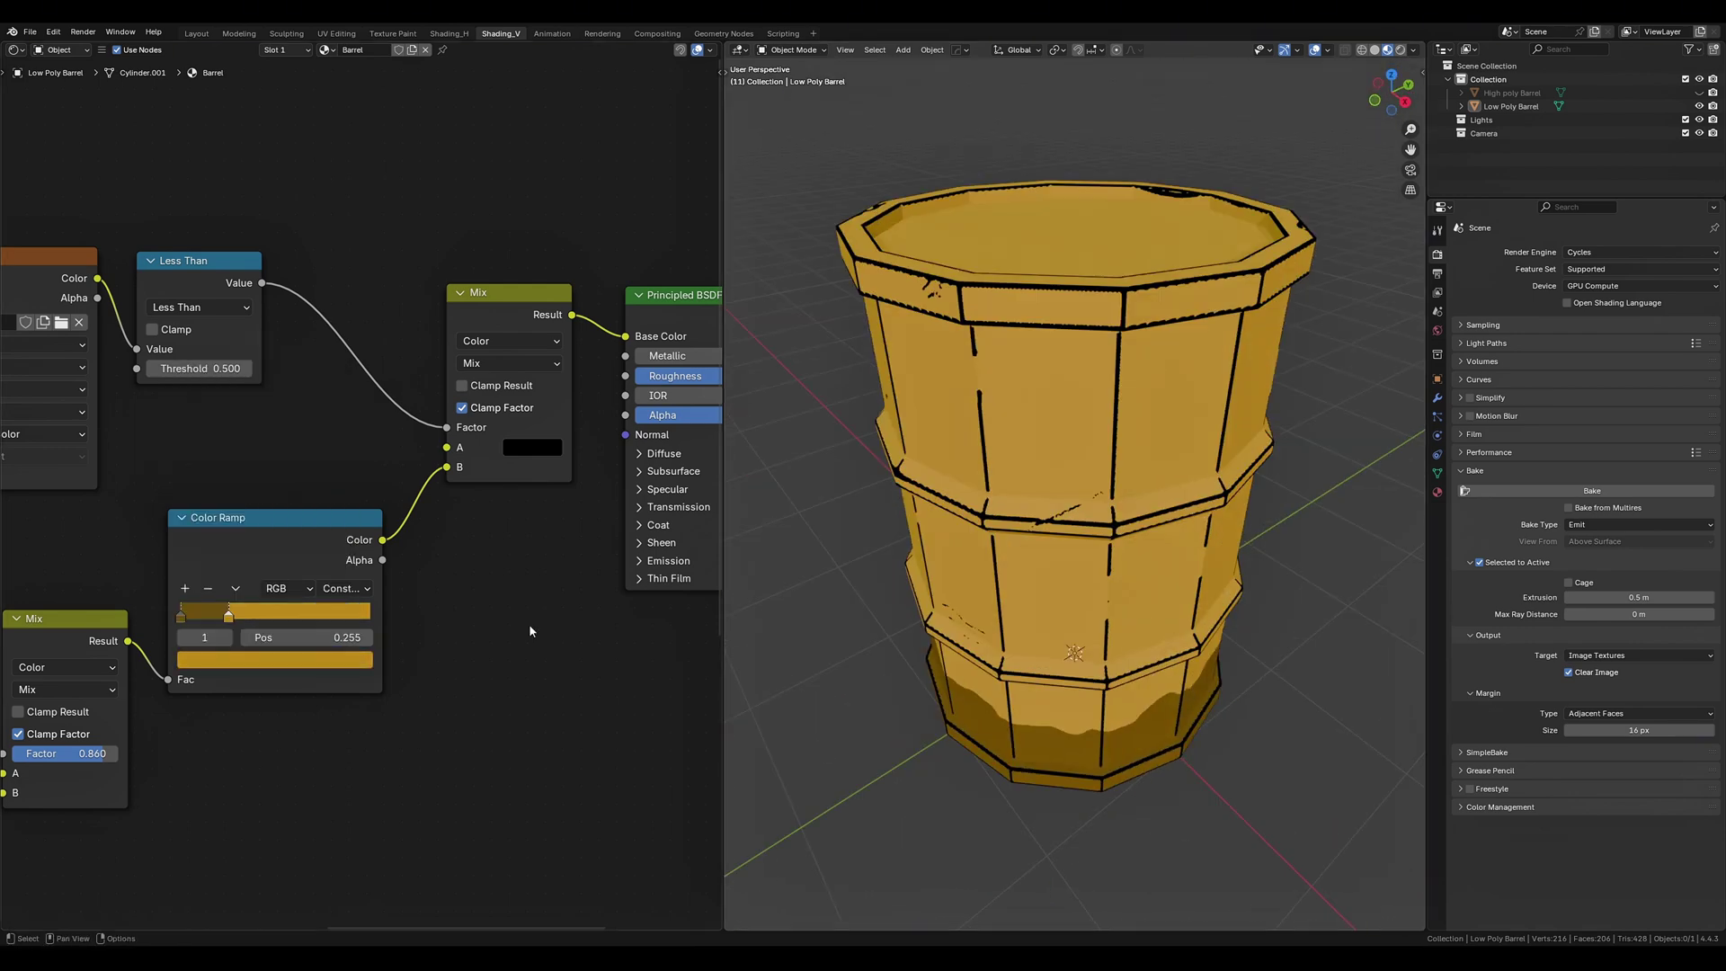
# Add an Image Texture node below the Principled BSDF and create a 2048 px image named Barrel Color Map in it.
pyautogui.scroll(-7, 528, 624)
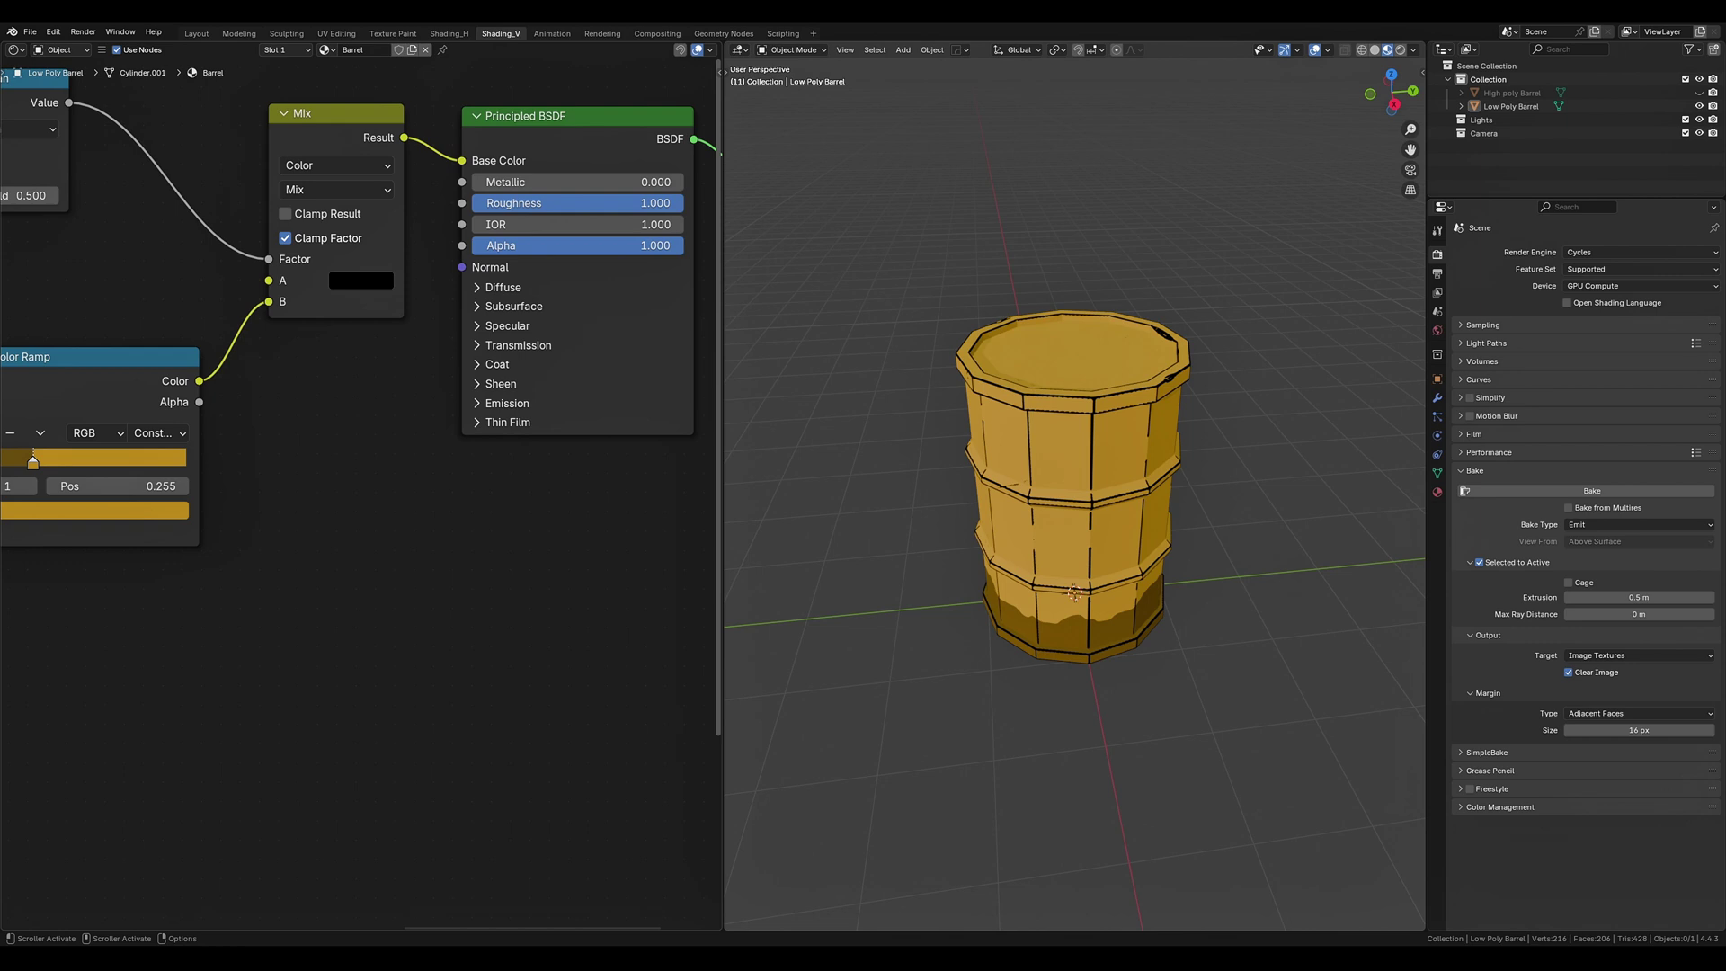
pyautogui.hotkey('shift', 'a')
pyautogui.write('image tex')
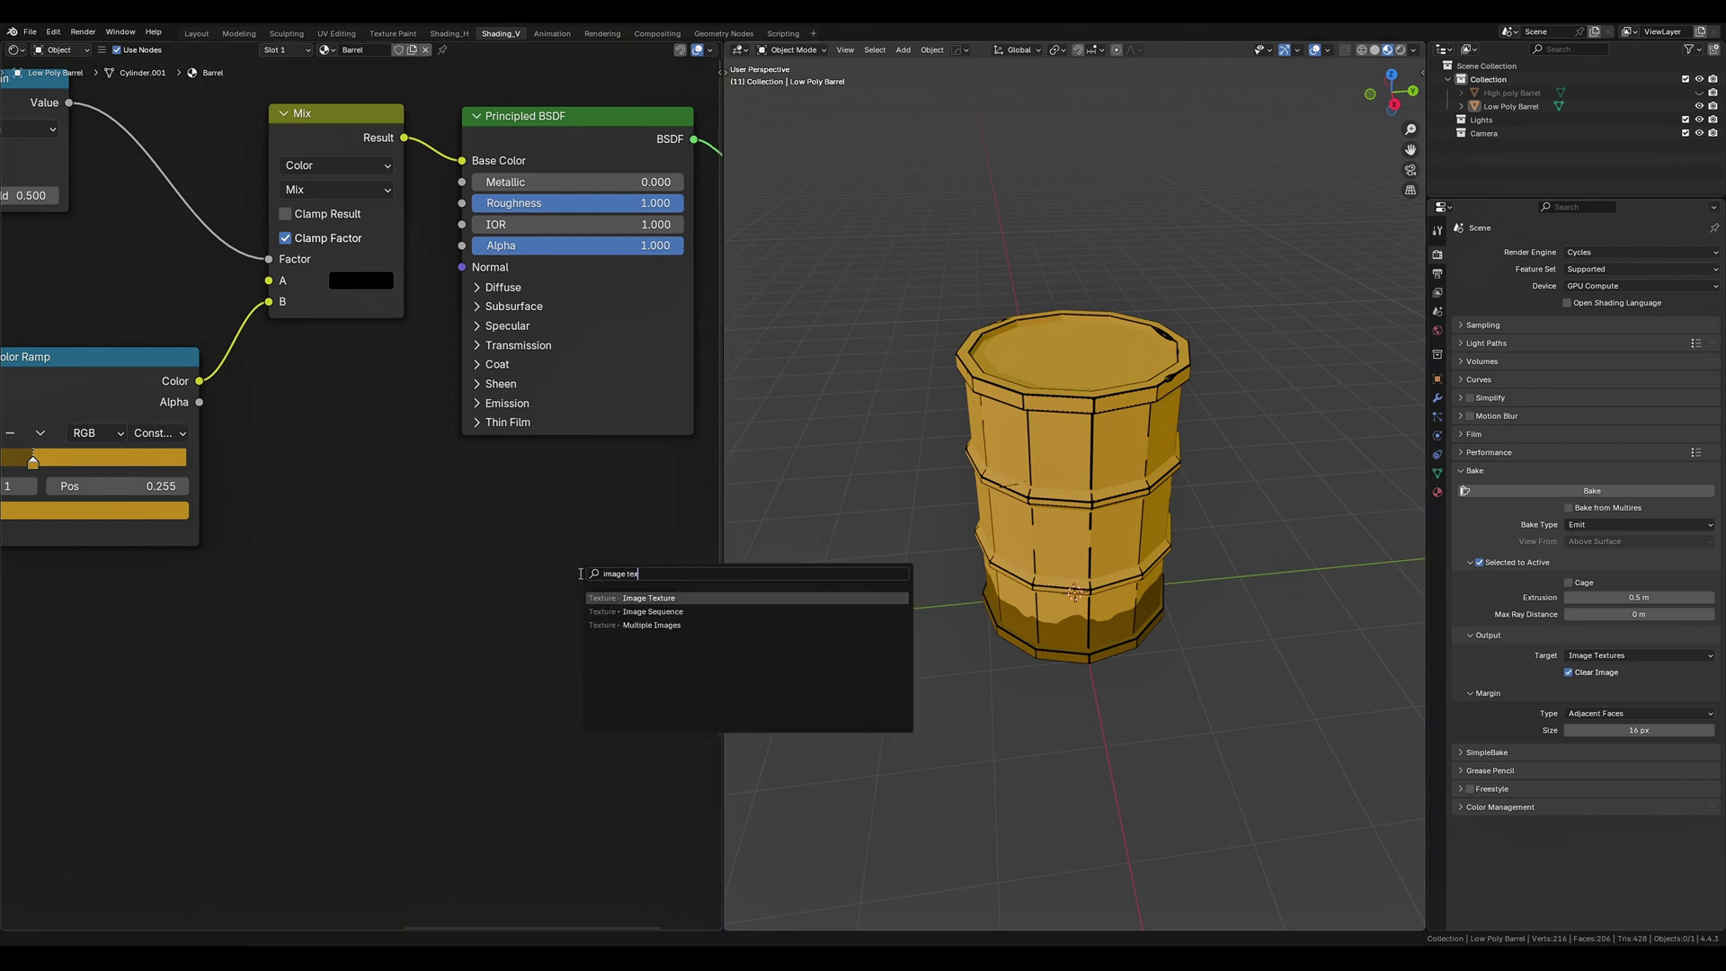
pyautogui.press('Return')
pyautogui.click(297, 545)
pyautogui.click(381, 619)
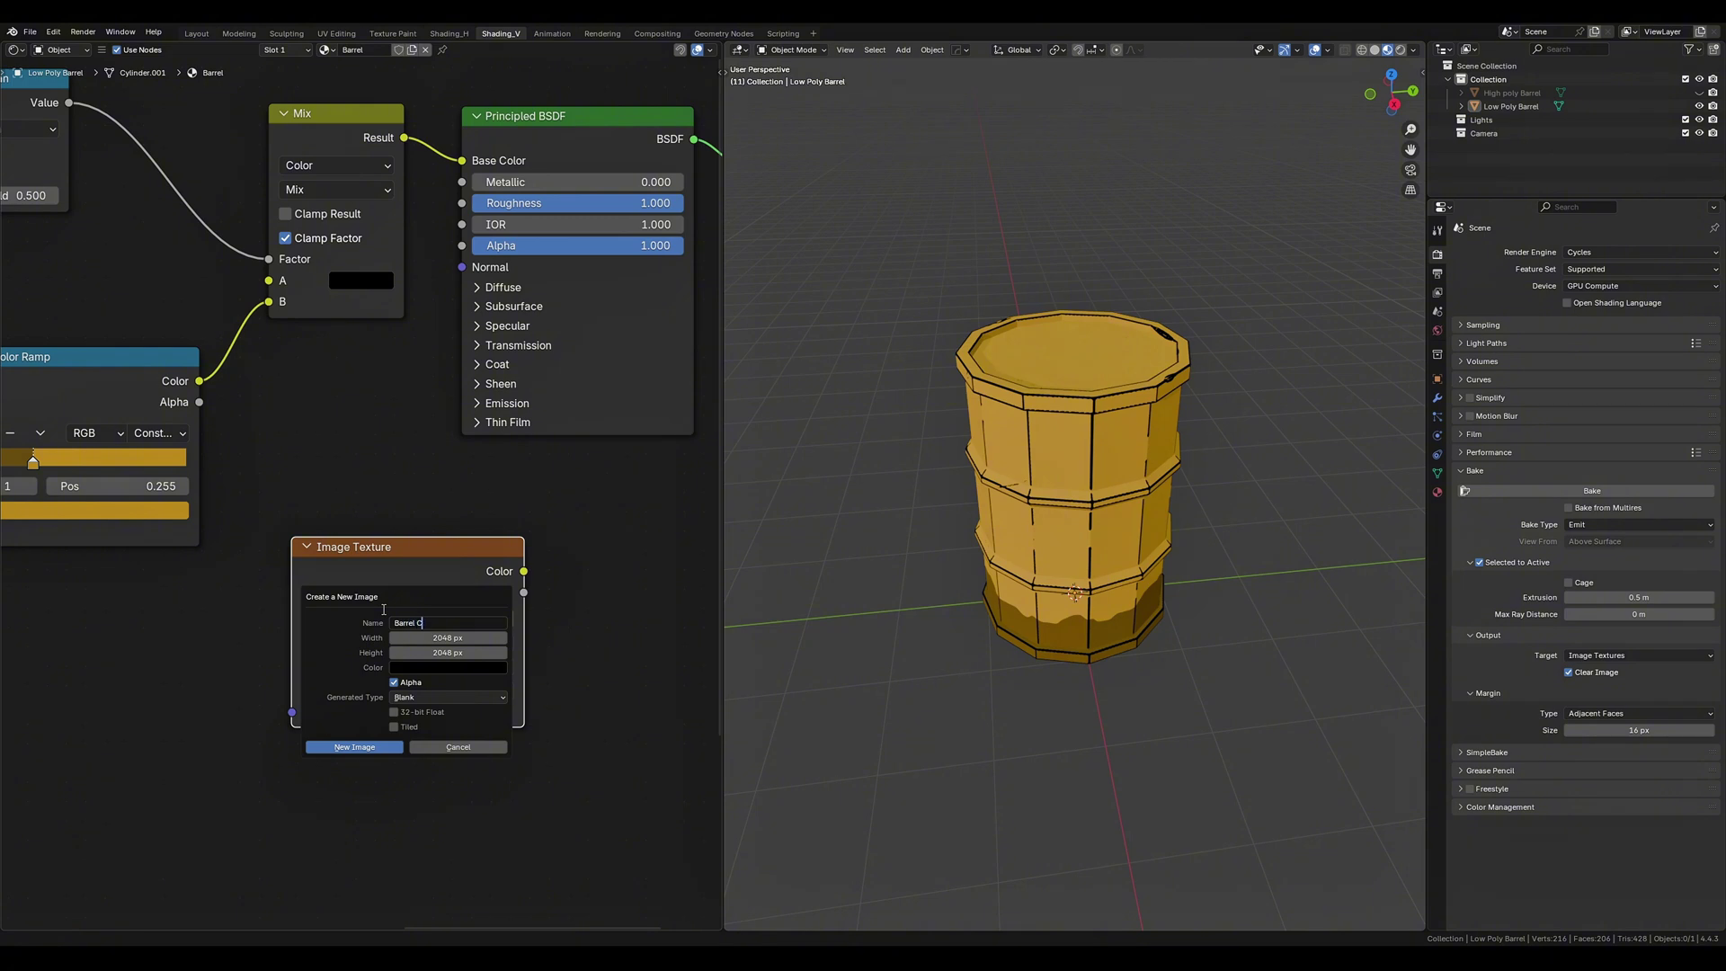
pyautogui.click(368, 746)
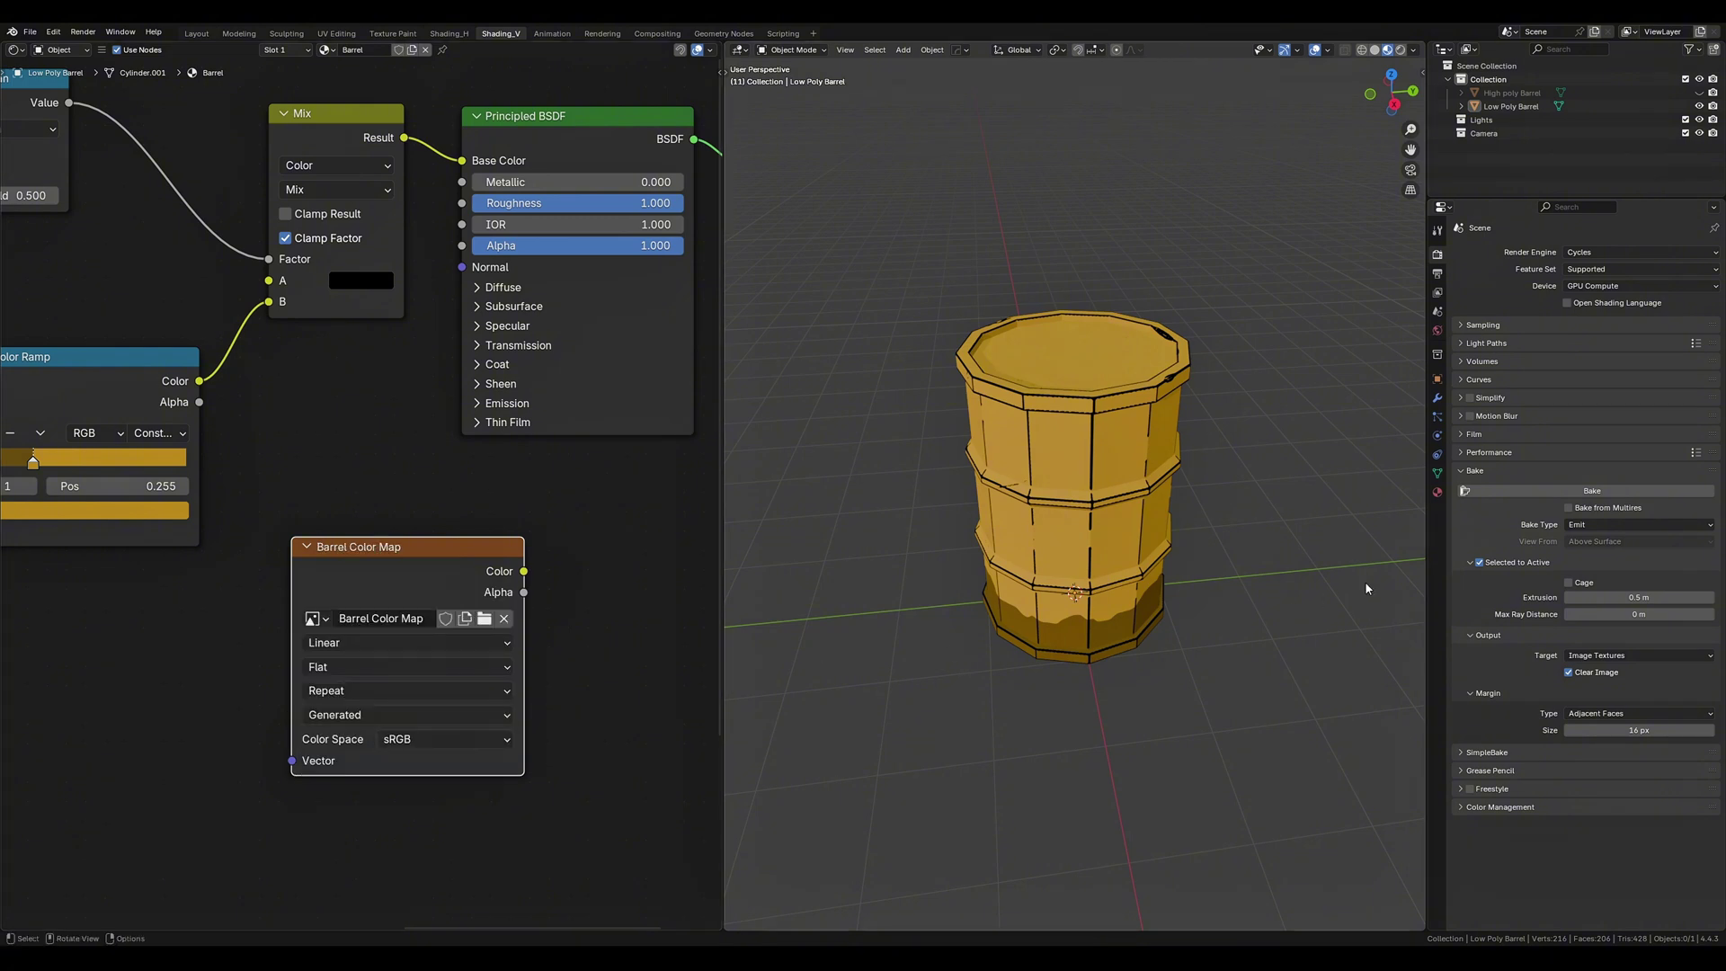
# Set the bake type to Diffuse with only the Color contribution and turn off Selected to Active.
pyautogui.click(1587, 525)
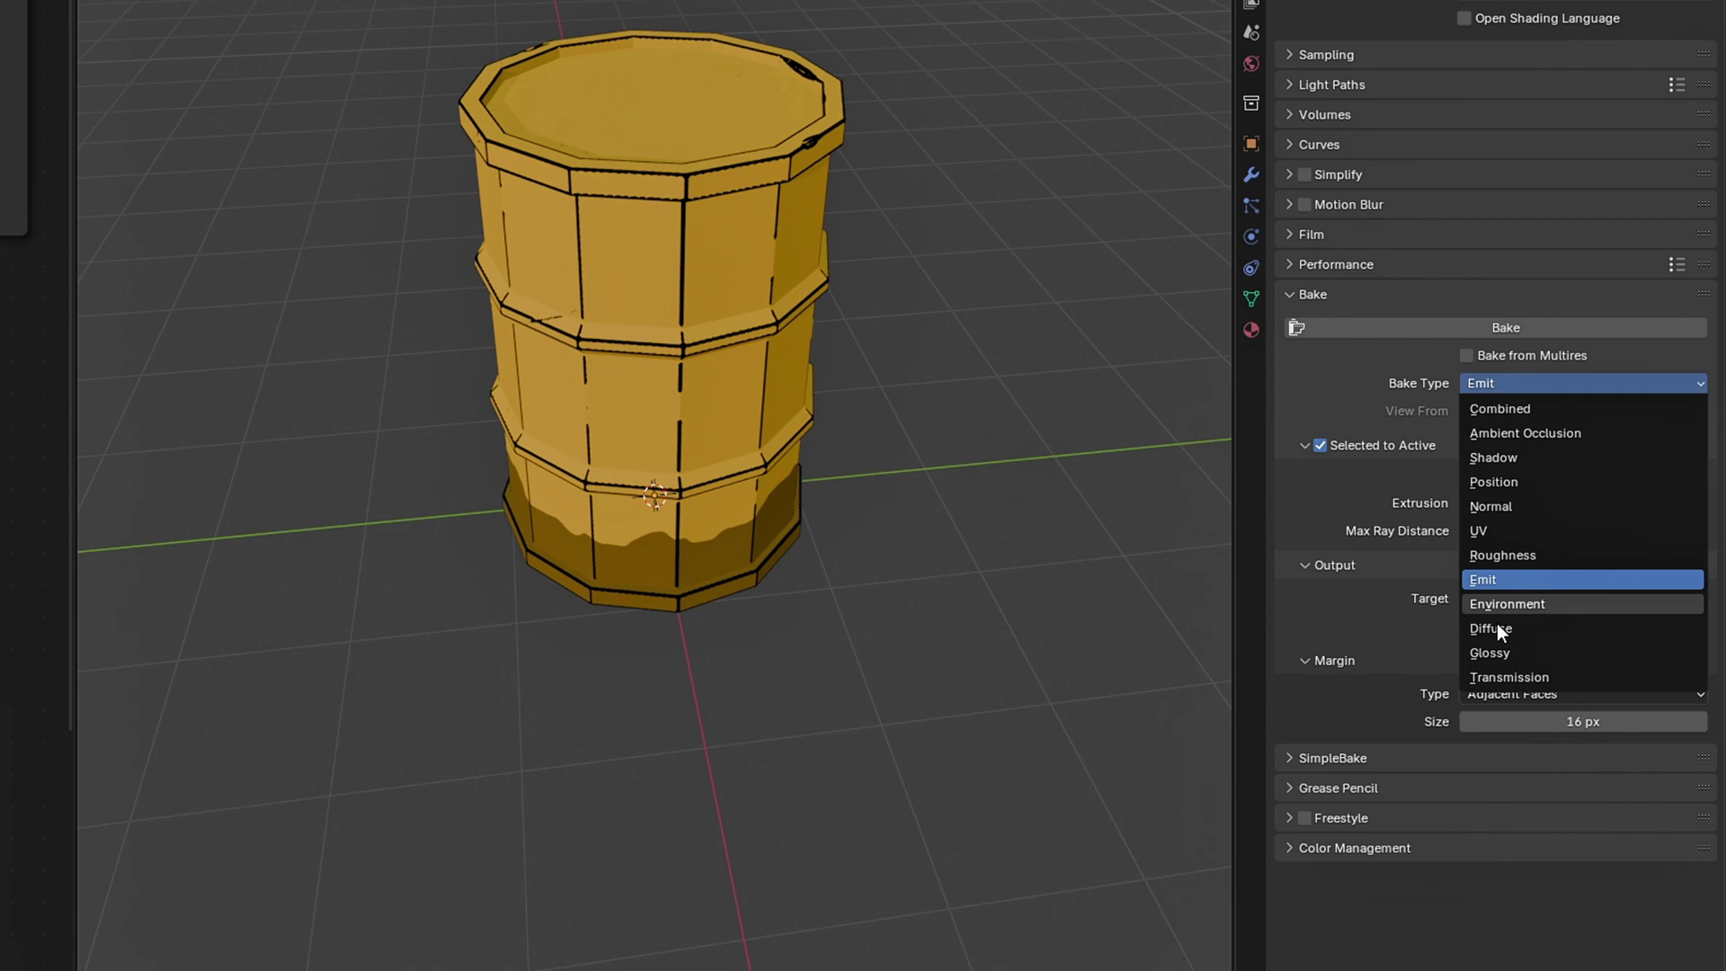
pyautogui.click(1588, 671)
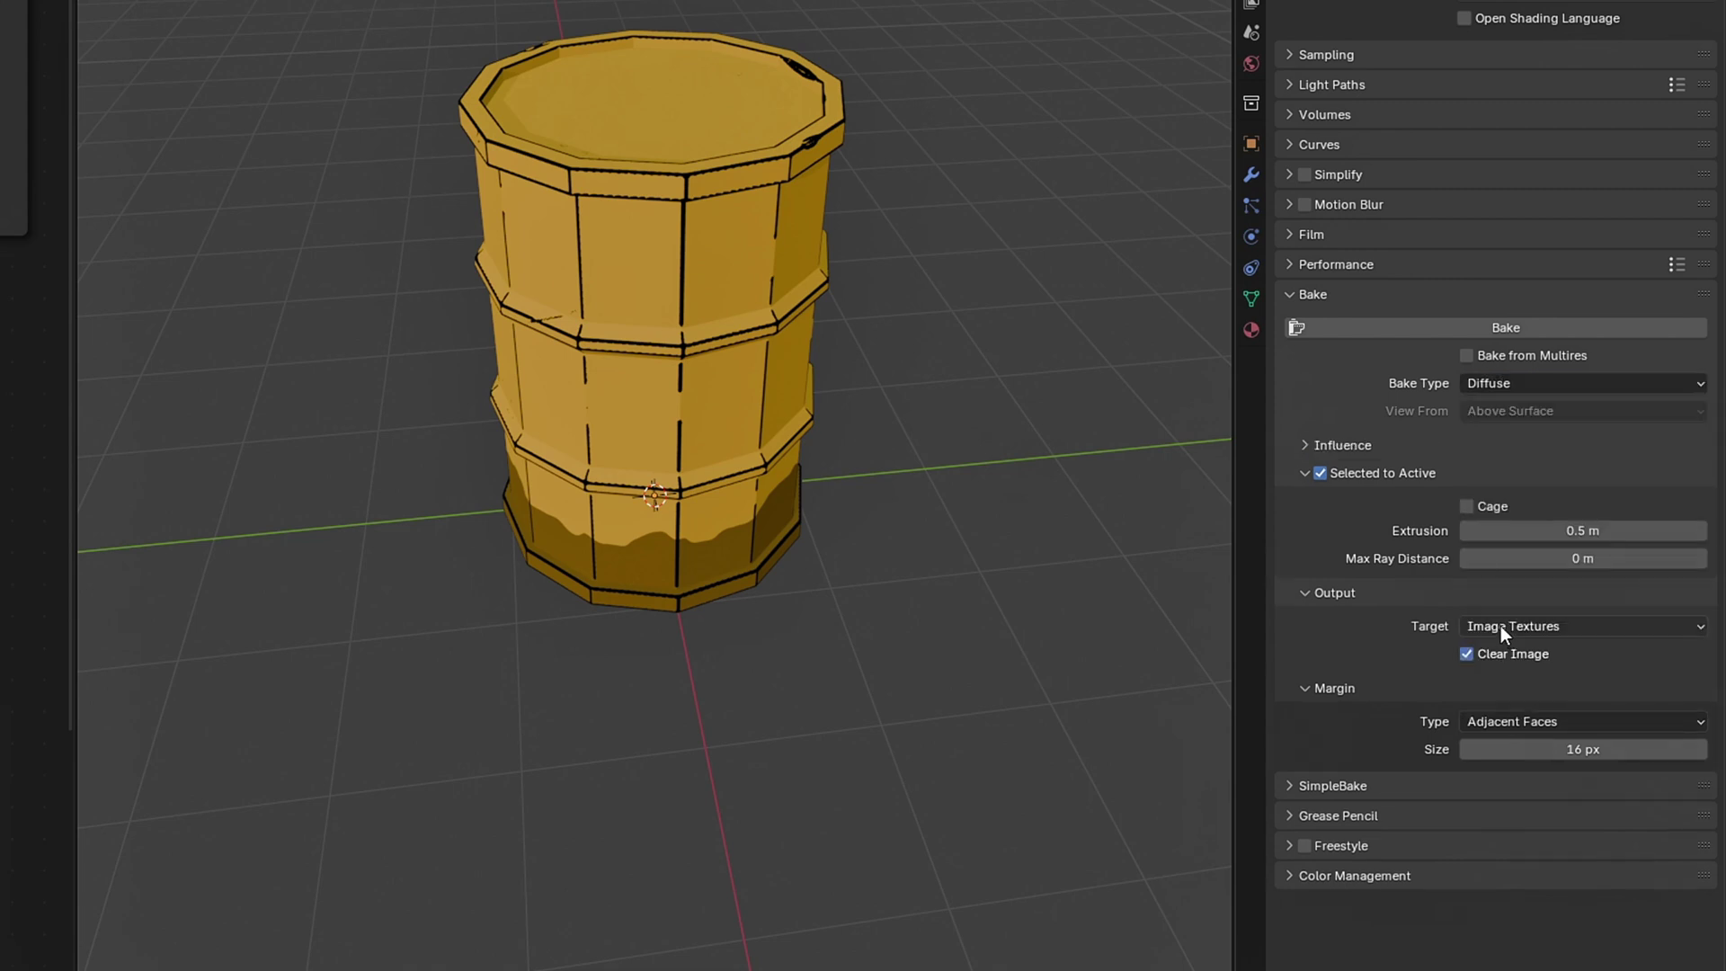
pyautogui.click(1319, 473)
pyautogui.click(1305, 445)
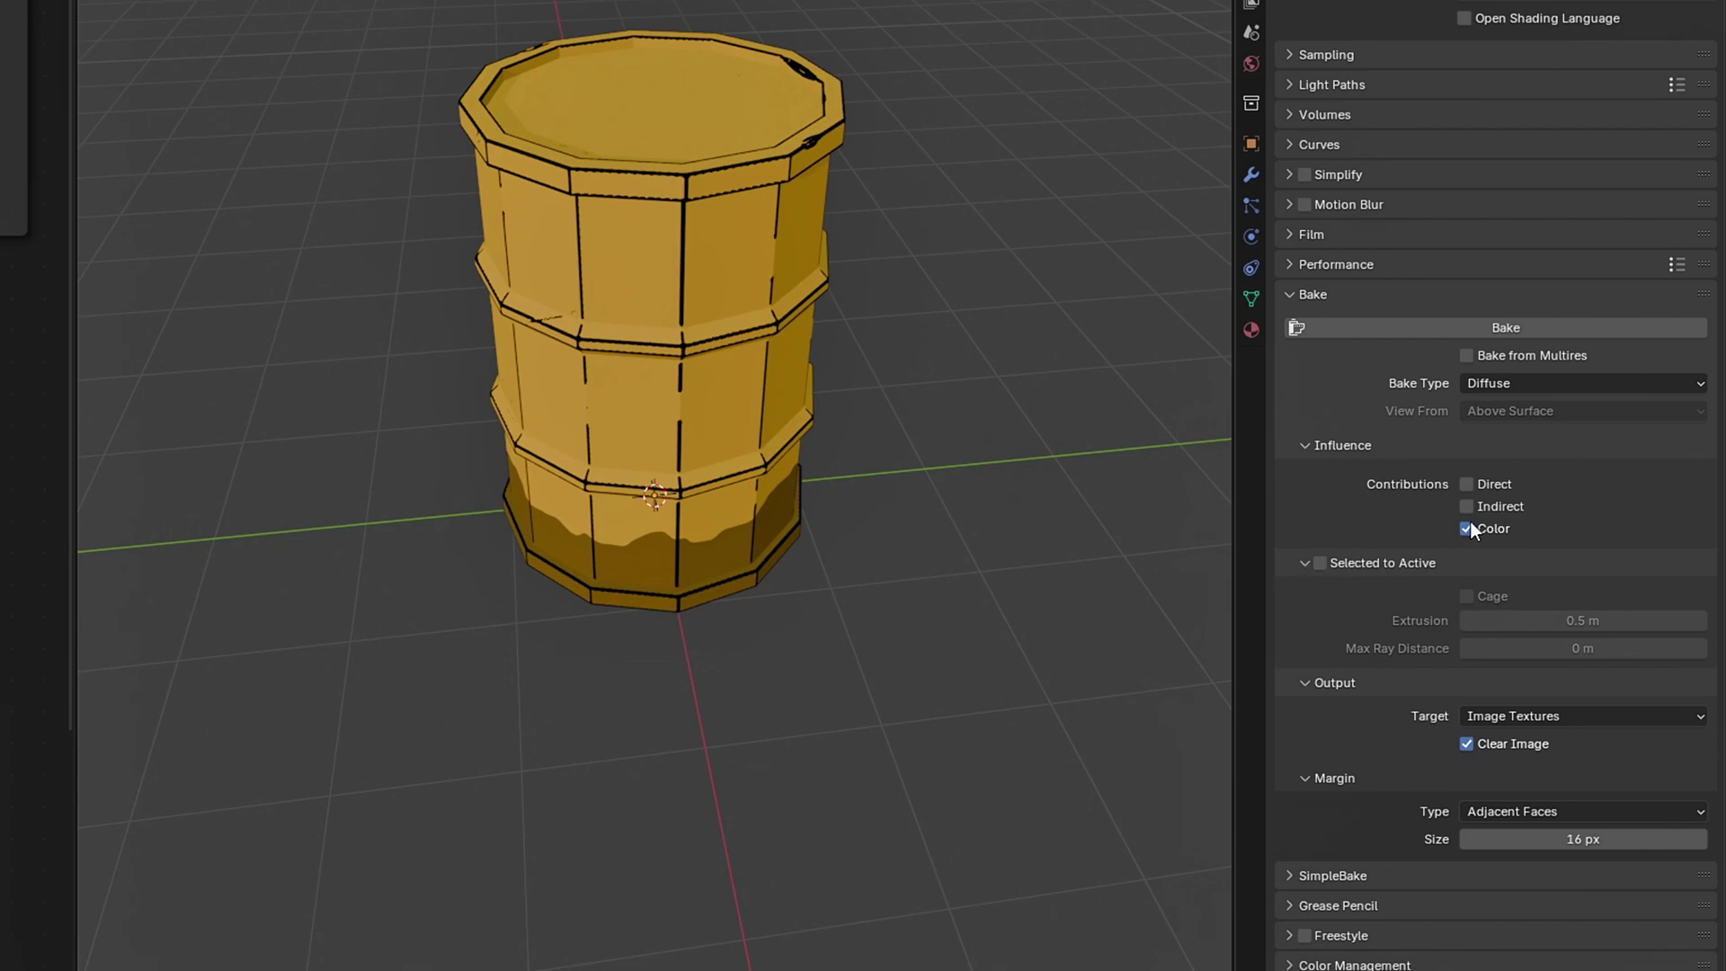
pyautogui.click(1305, 445)
pyautogui.click(1305, 478)
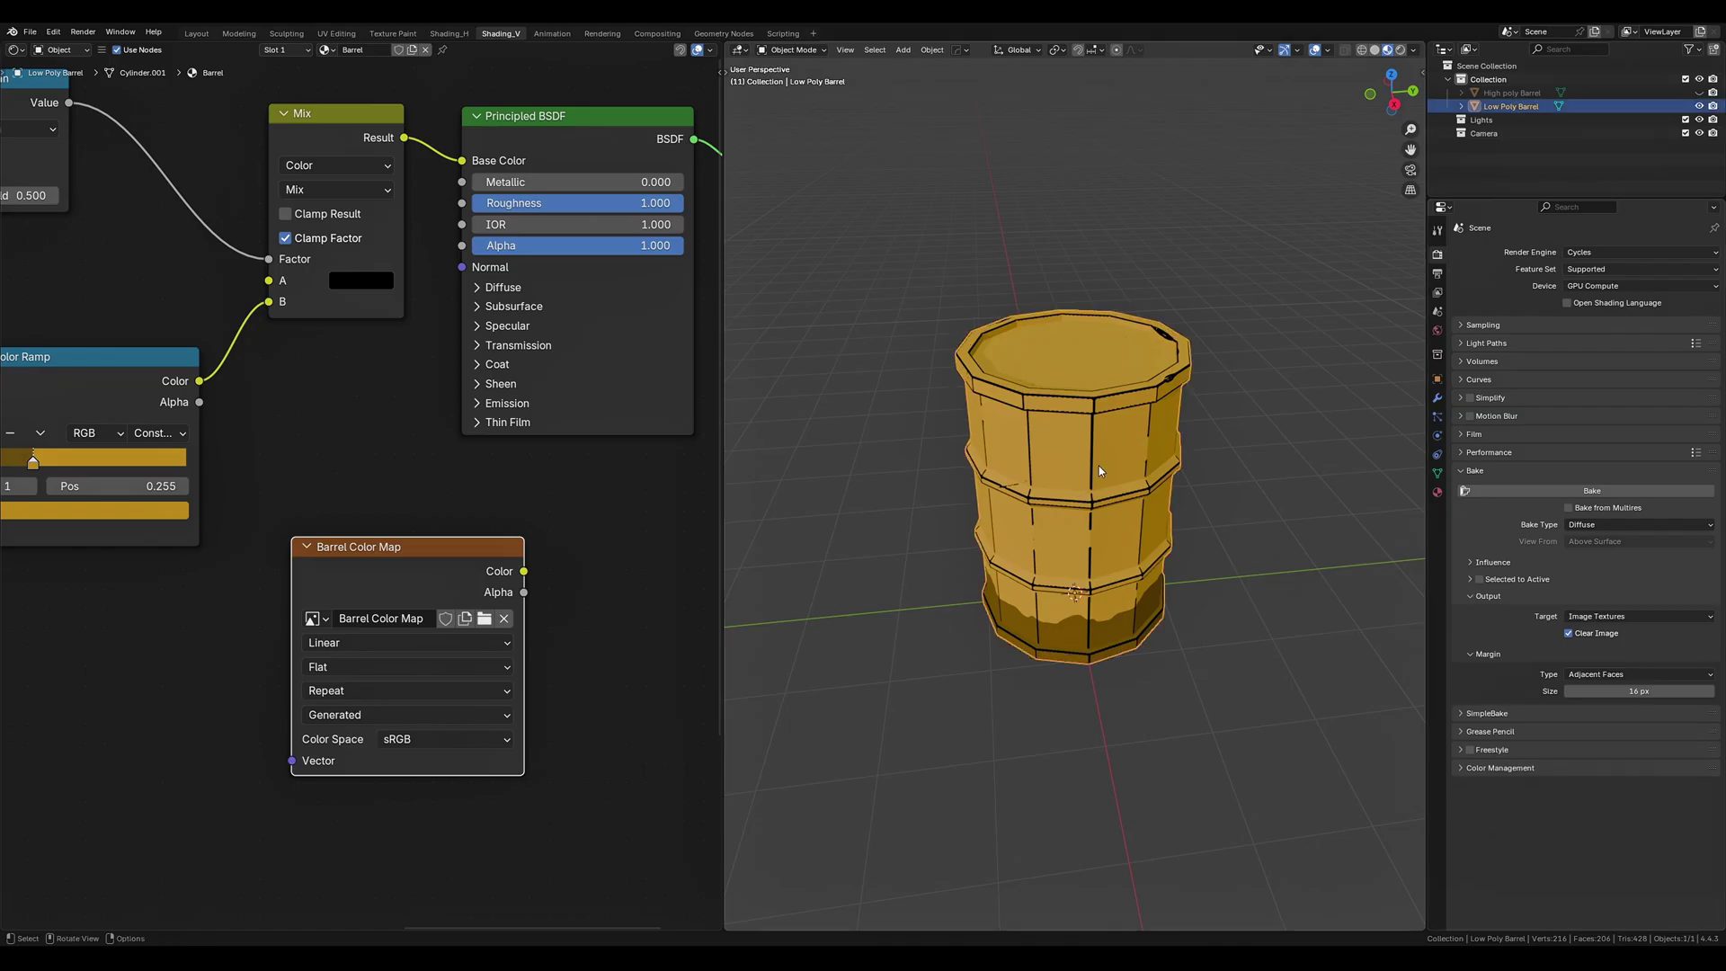
# Bake the low poly barrel's color into Barrel Color Map and save the baked image from the UV Editing workspace.
pyautogui.click(1573, 492)
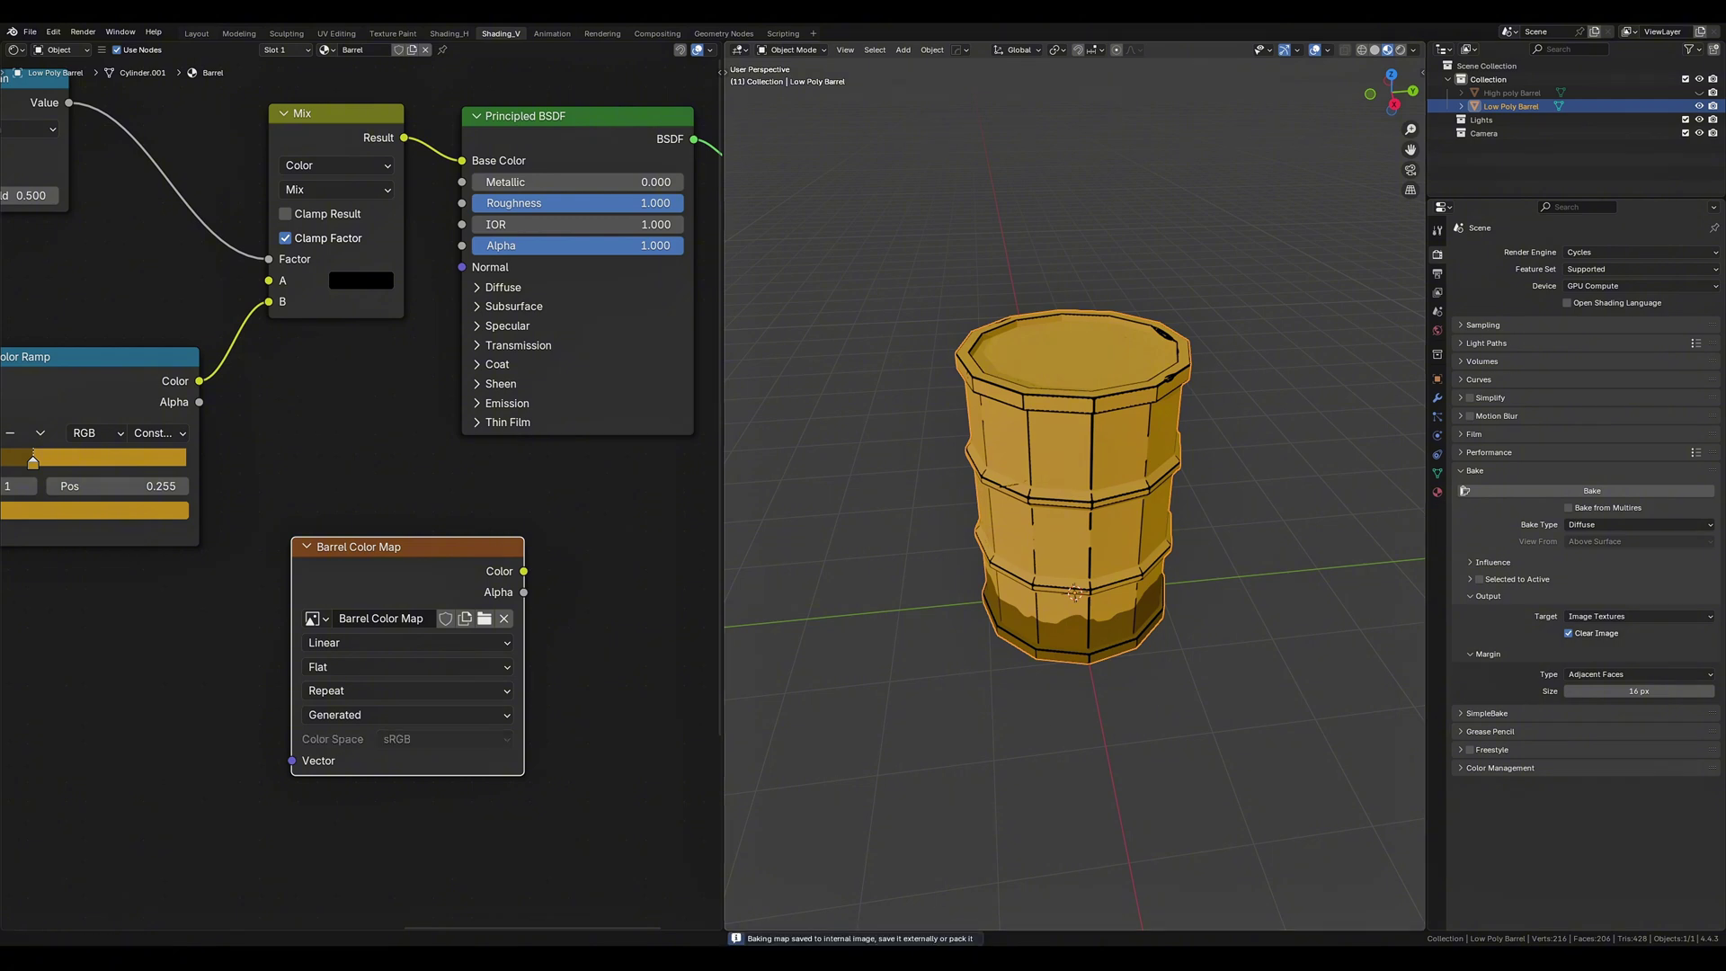
pyautogui.click(336, 33)
pyautogui.click(205, 50)
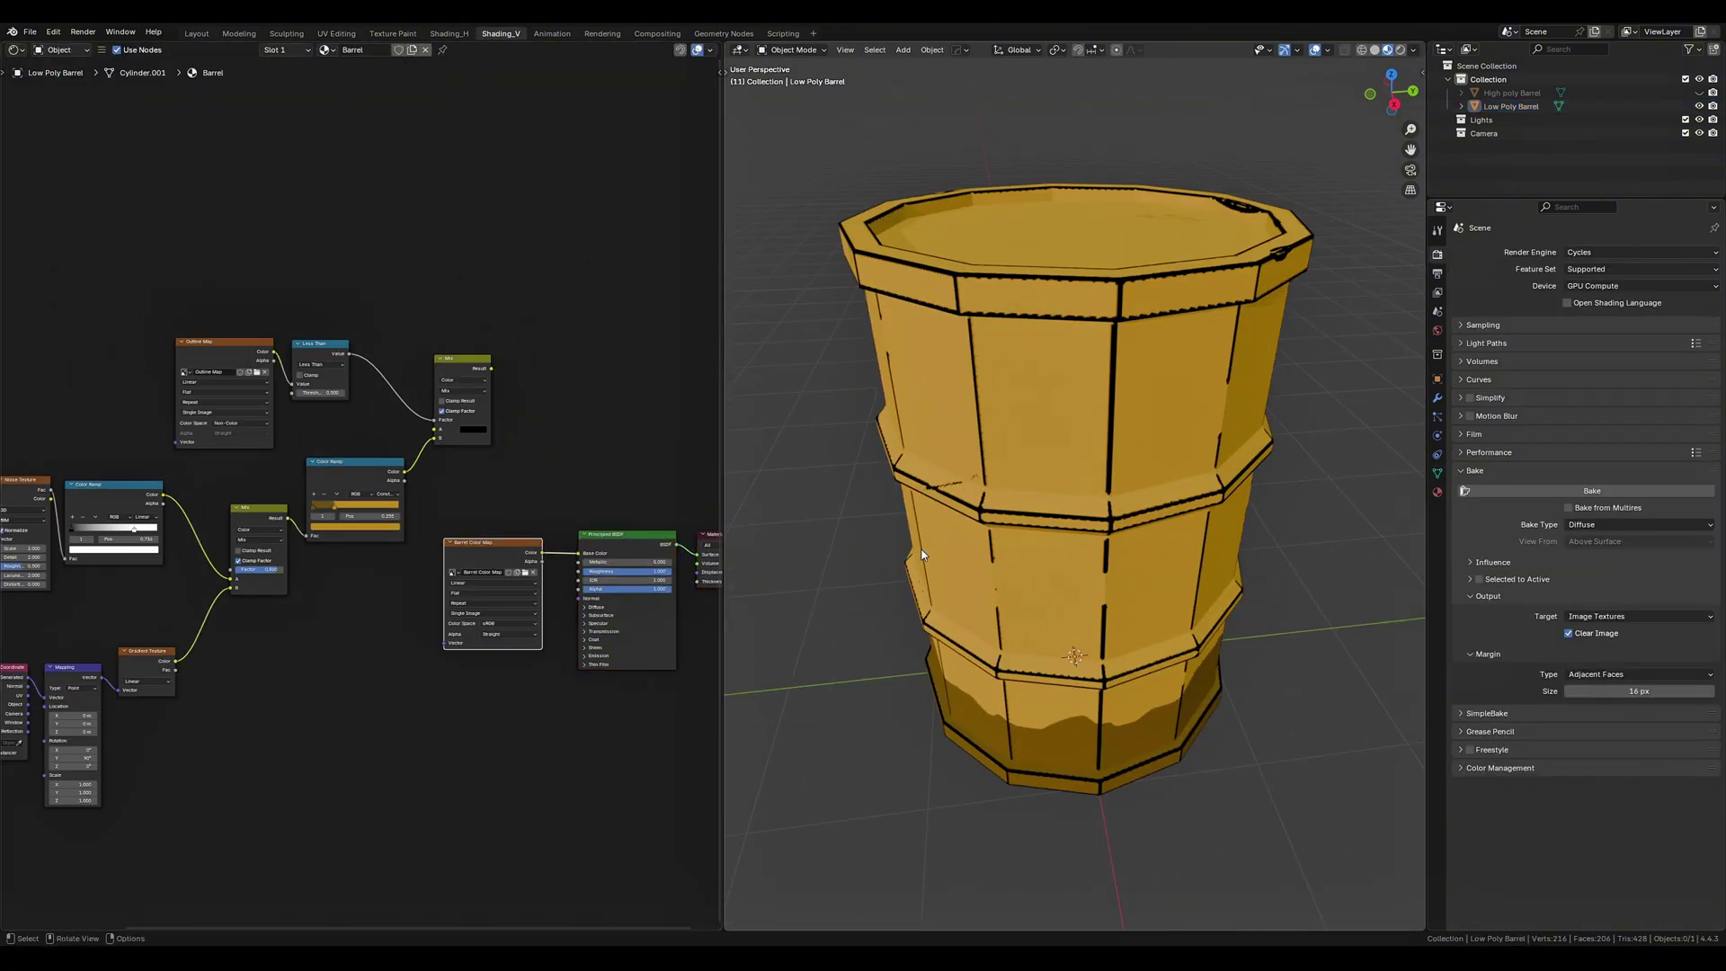
# Inspect the baked barrel in the Layout workspace and check from the front where its origin sits.
pyautogui.moveTo(921, 555); pyautogui.dragTo(909, 559, button='middle')
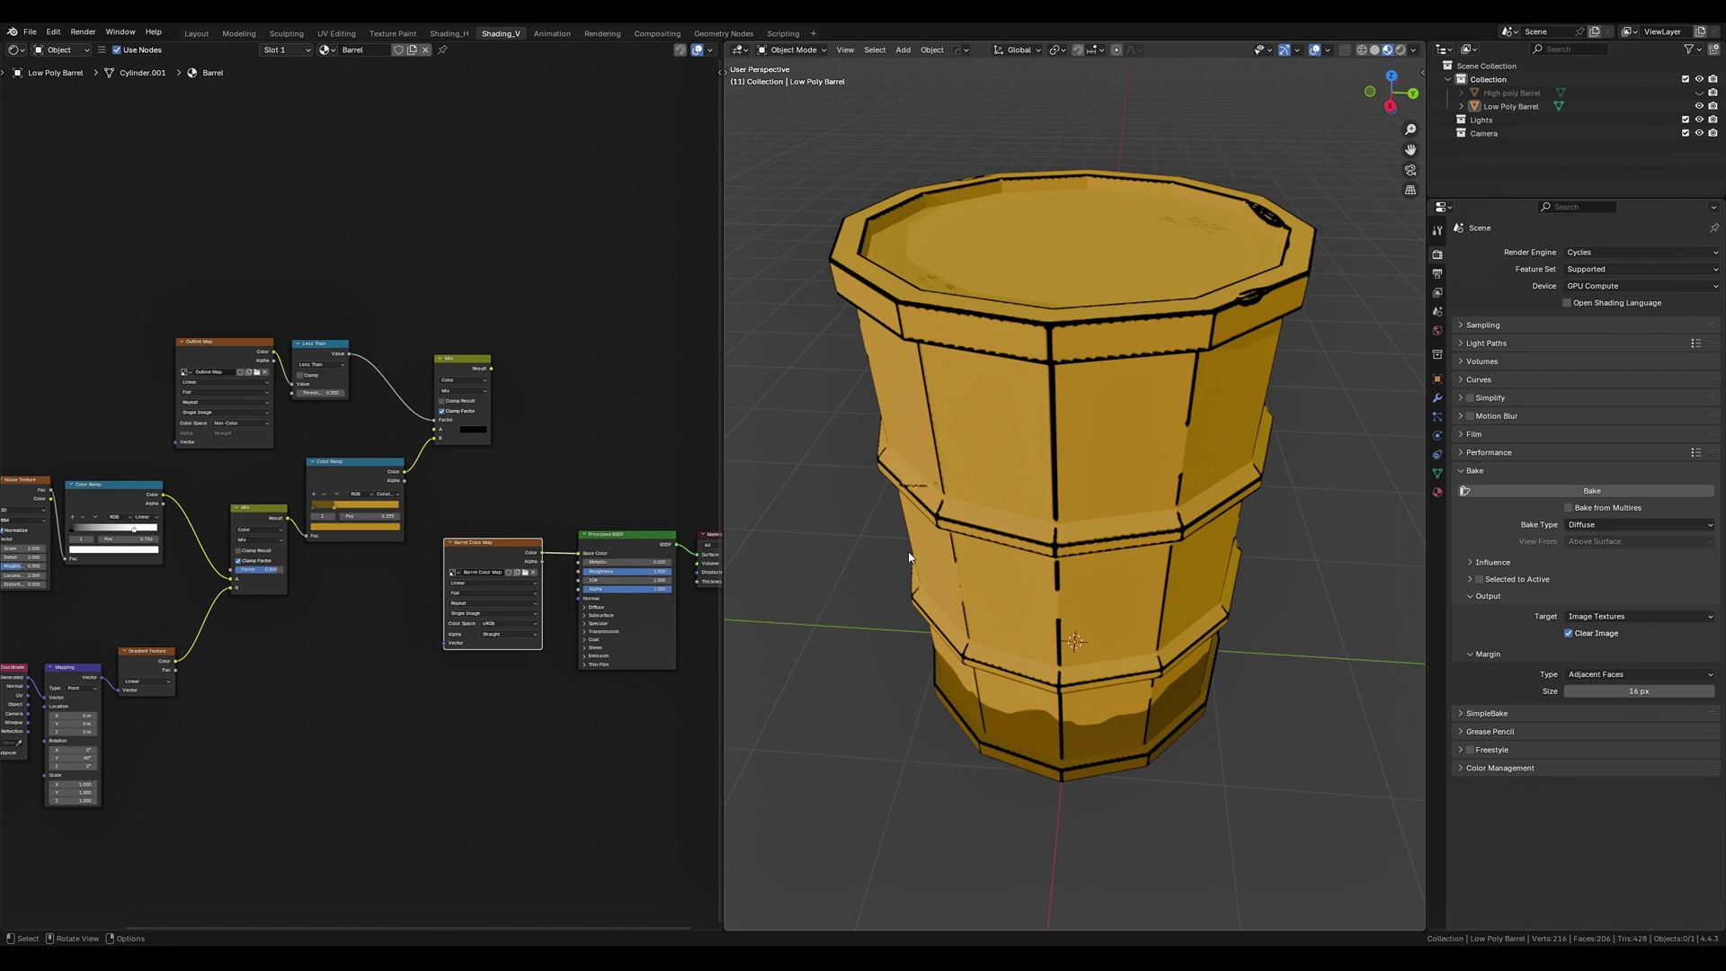
pyautogui.scroll(-1, 910, 558)
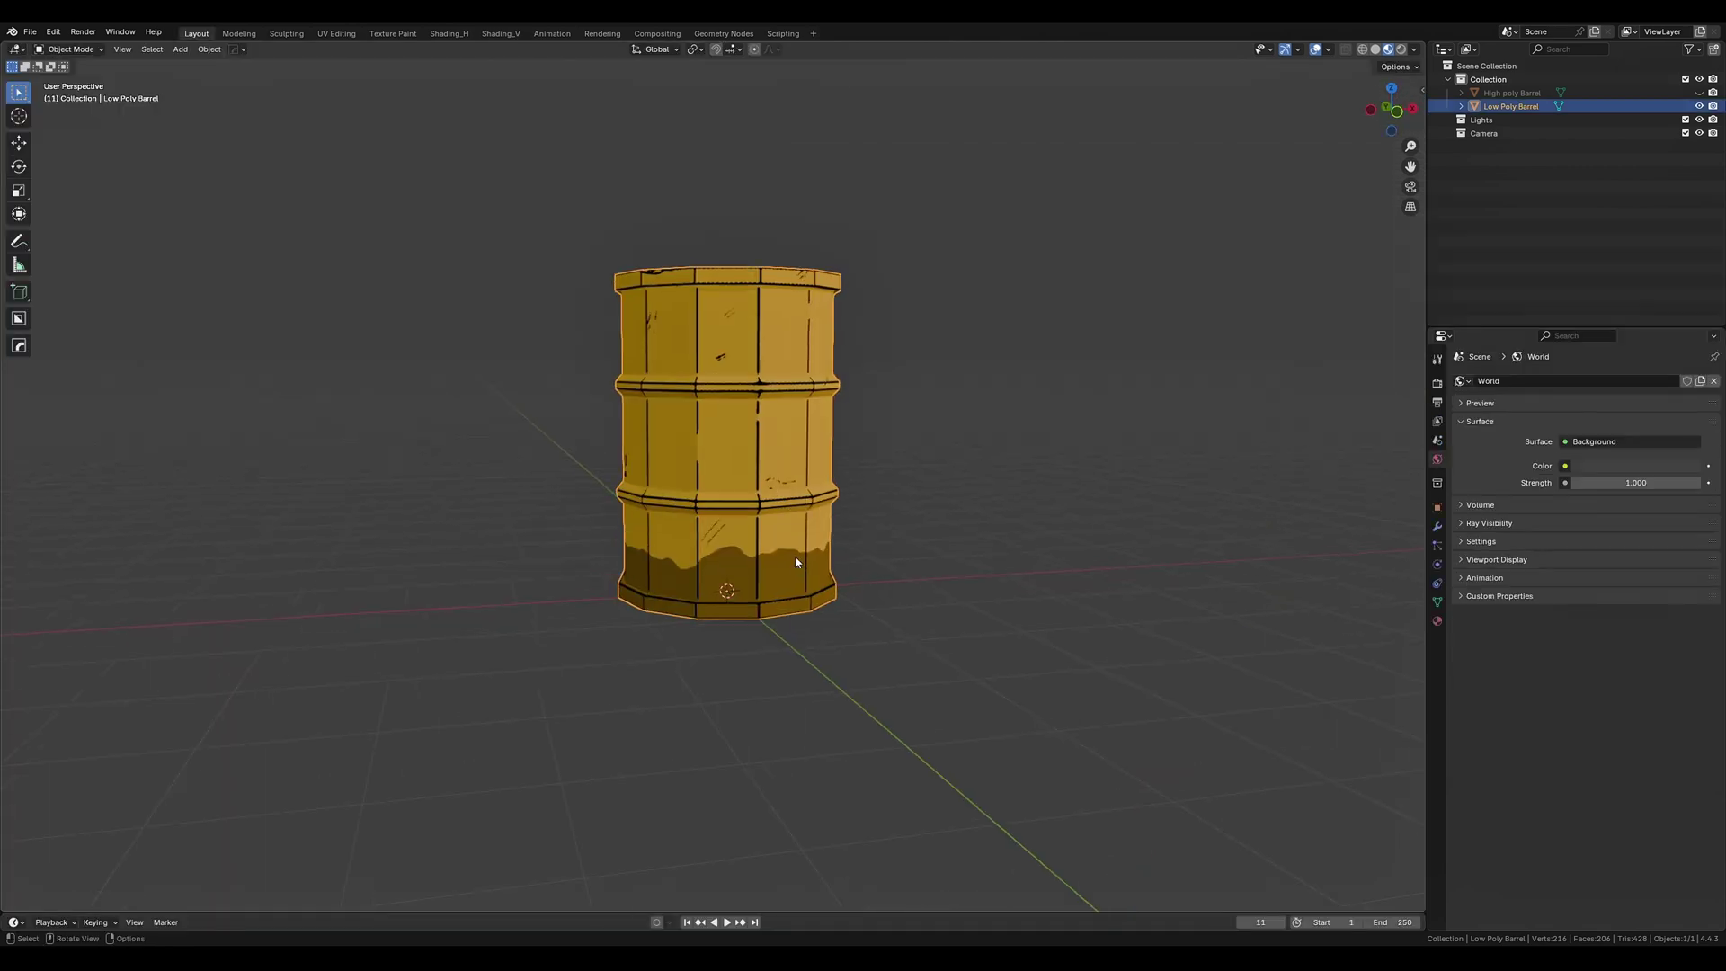
pyautogui.press('KP_Decimal')
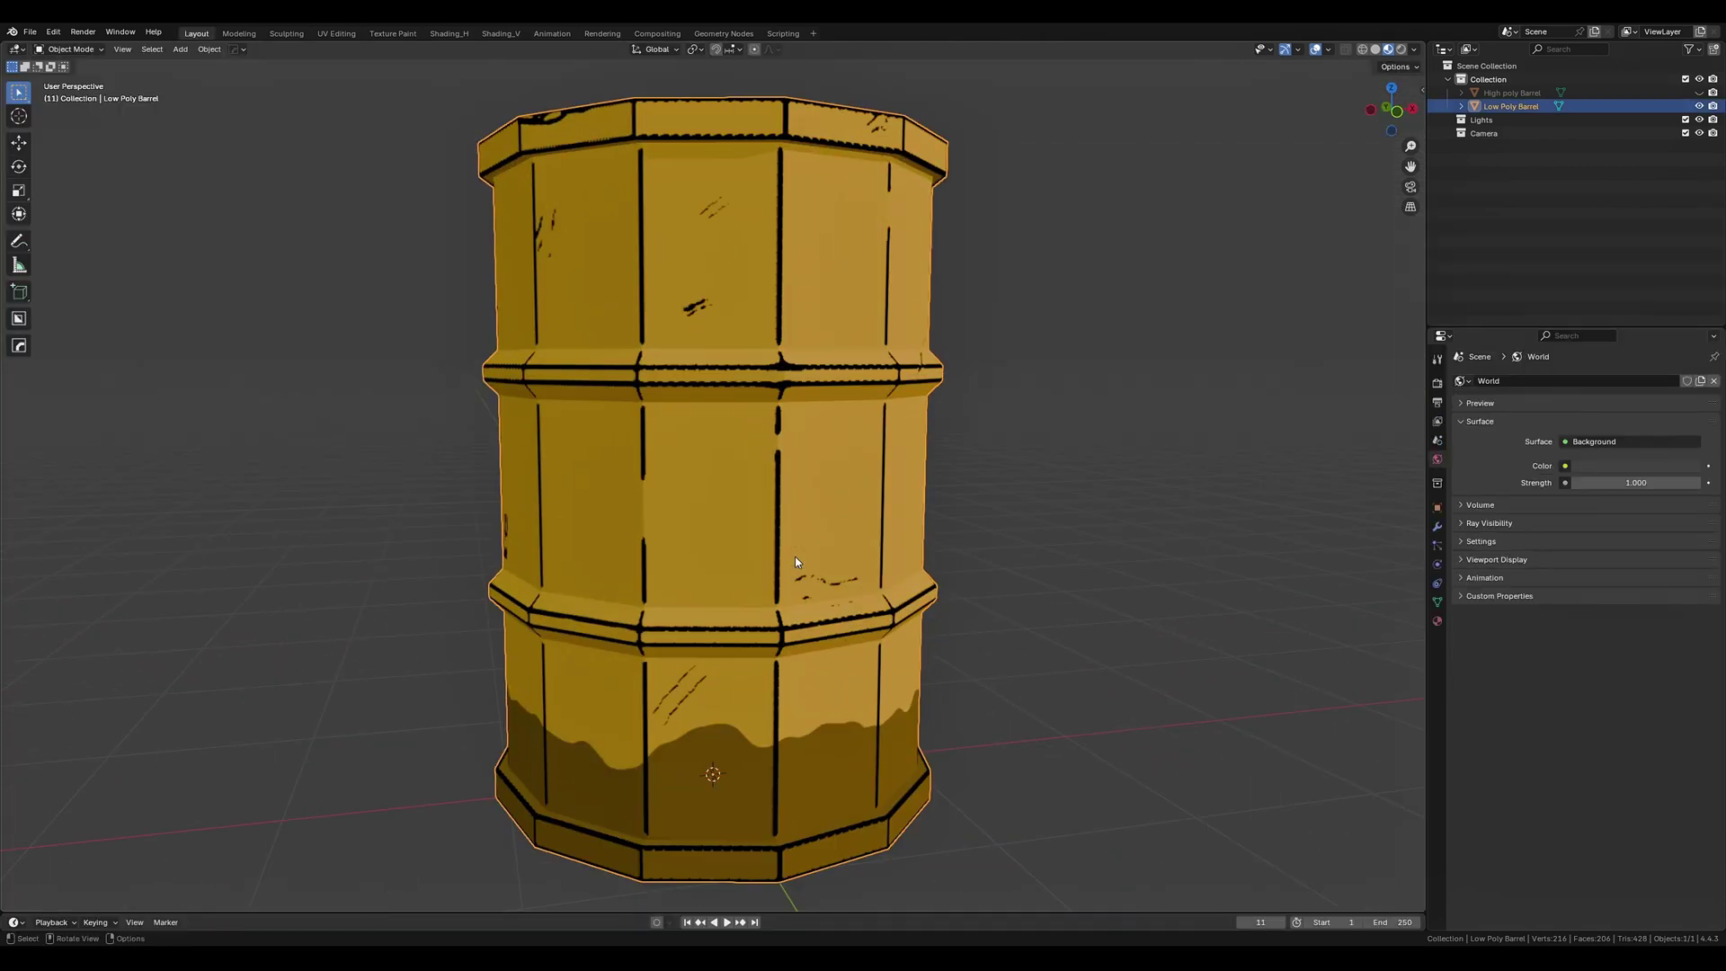
pyautogui.press('KP_1')
pyautogui.click(1136, 613)
pyautogui.scroll(-1, 1131, 662)
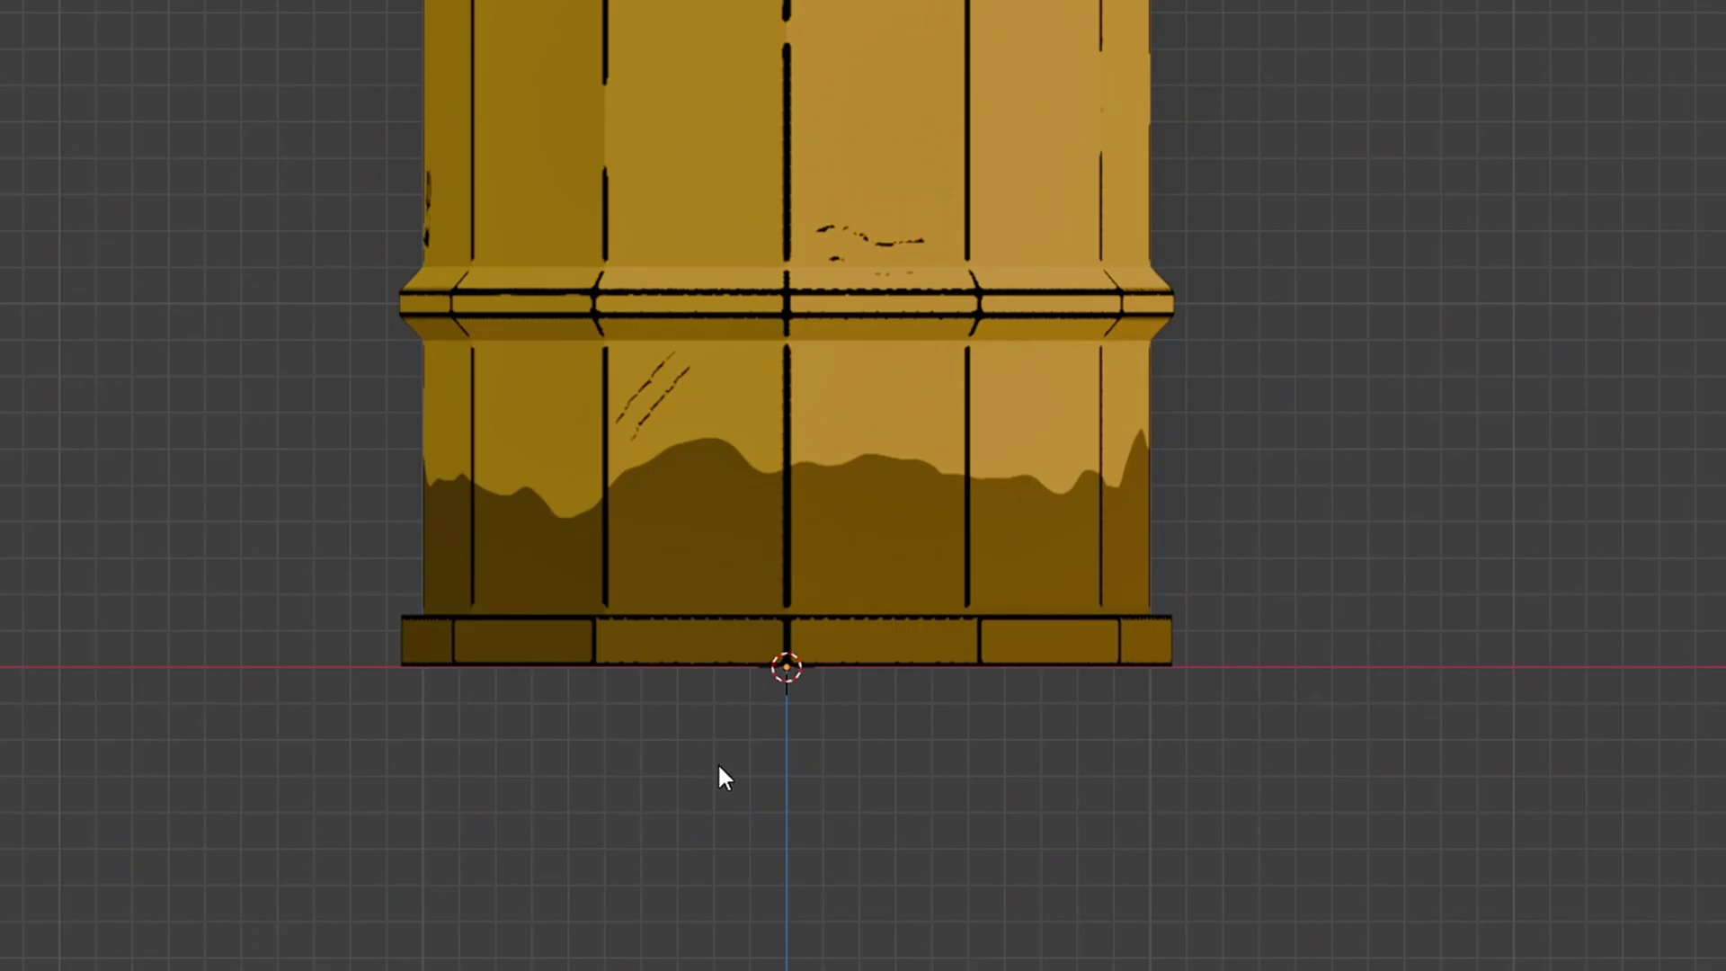
# Try moving the whole barrel mesh away from its origin in Edit Mode and undo the move.
pyautogui.moveTo(687, 764); pyautogui.dragTo(766, 683)
pyautogui.press('Tab')
pyautogui.press('g')
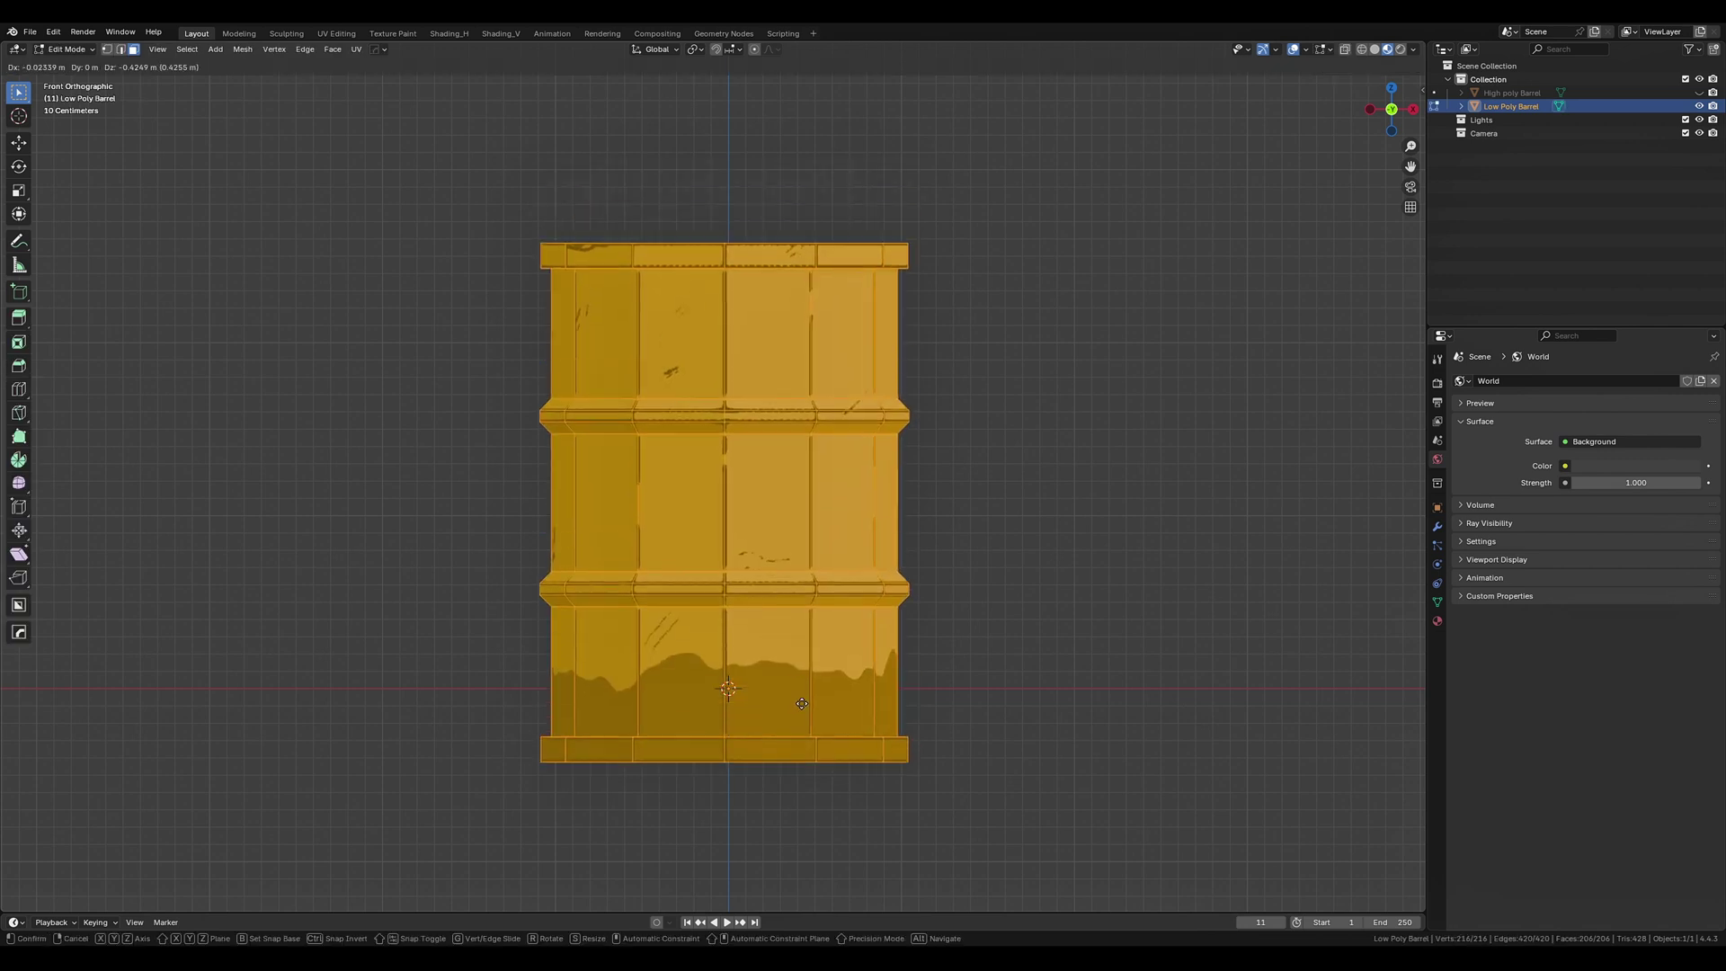
pyautogui.click(1165, 623)
pyautogui.moveTo(685, 734); pyautogui.dragTo(714, 697)
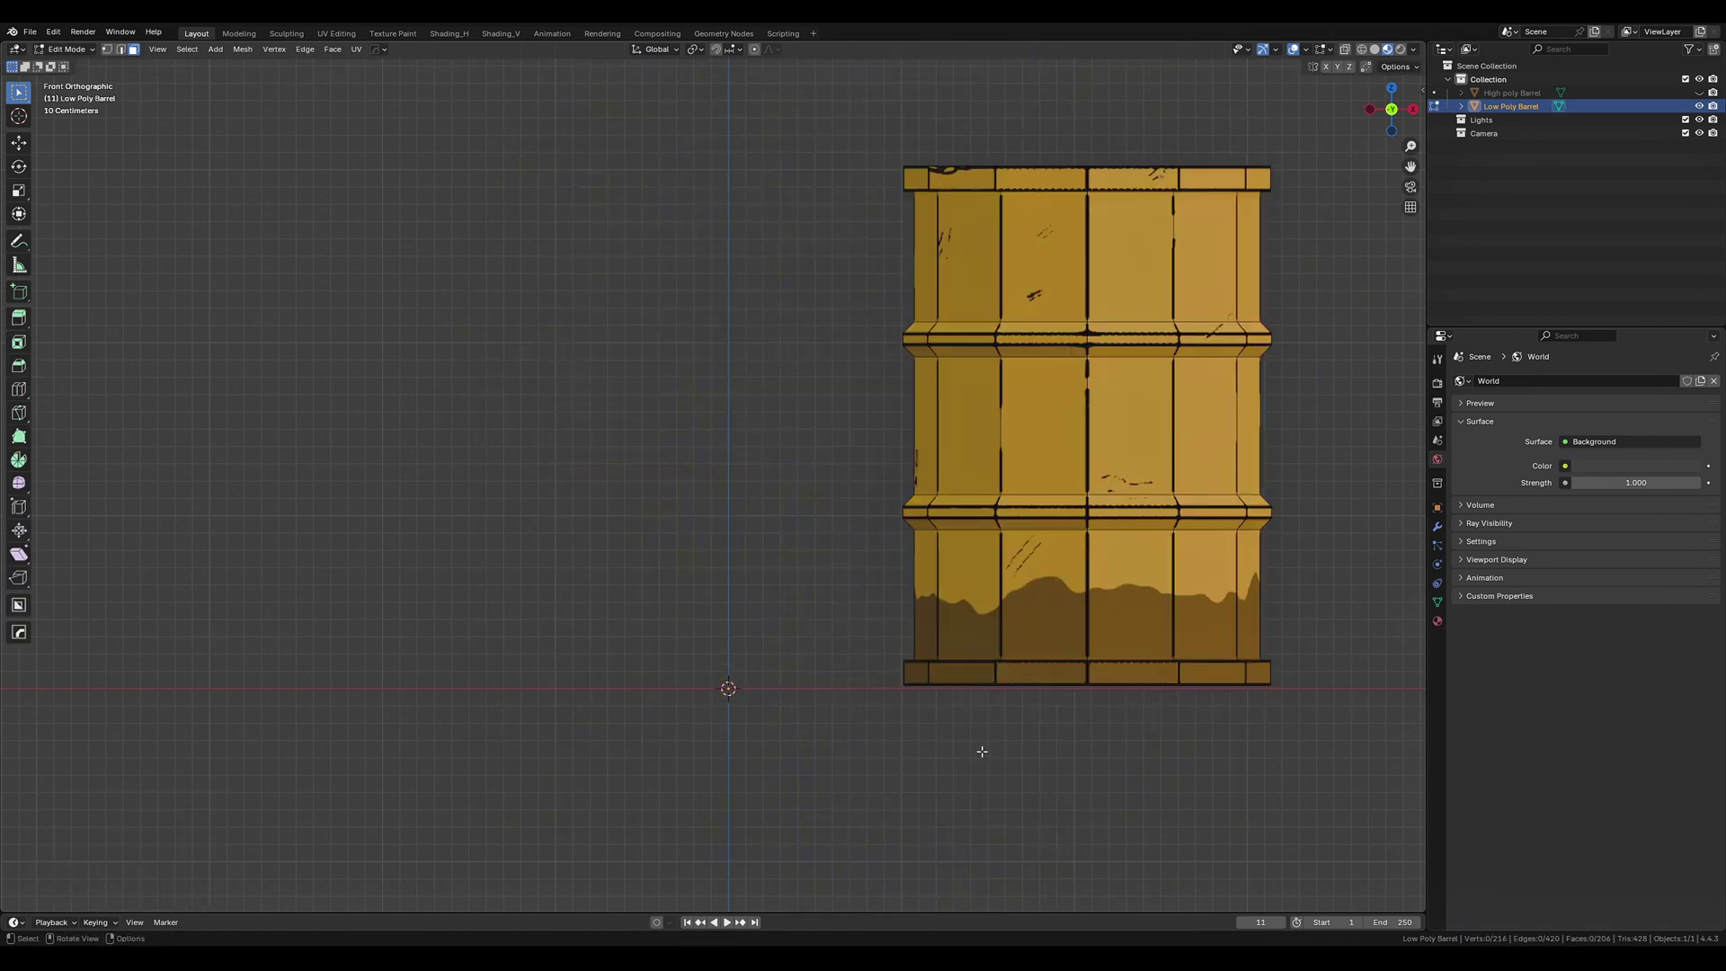
pyautogui.hotkey('ctrl', 'z')
pyautogui.hotkey('ctrl', 'z')
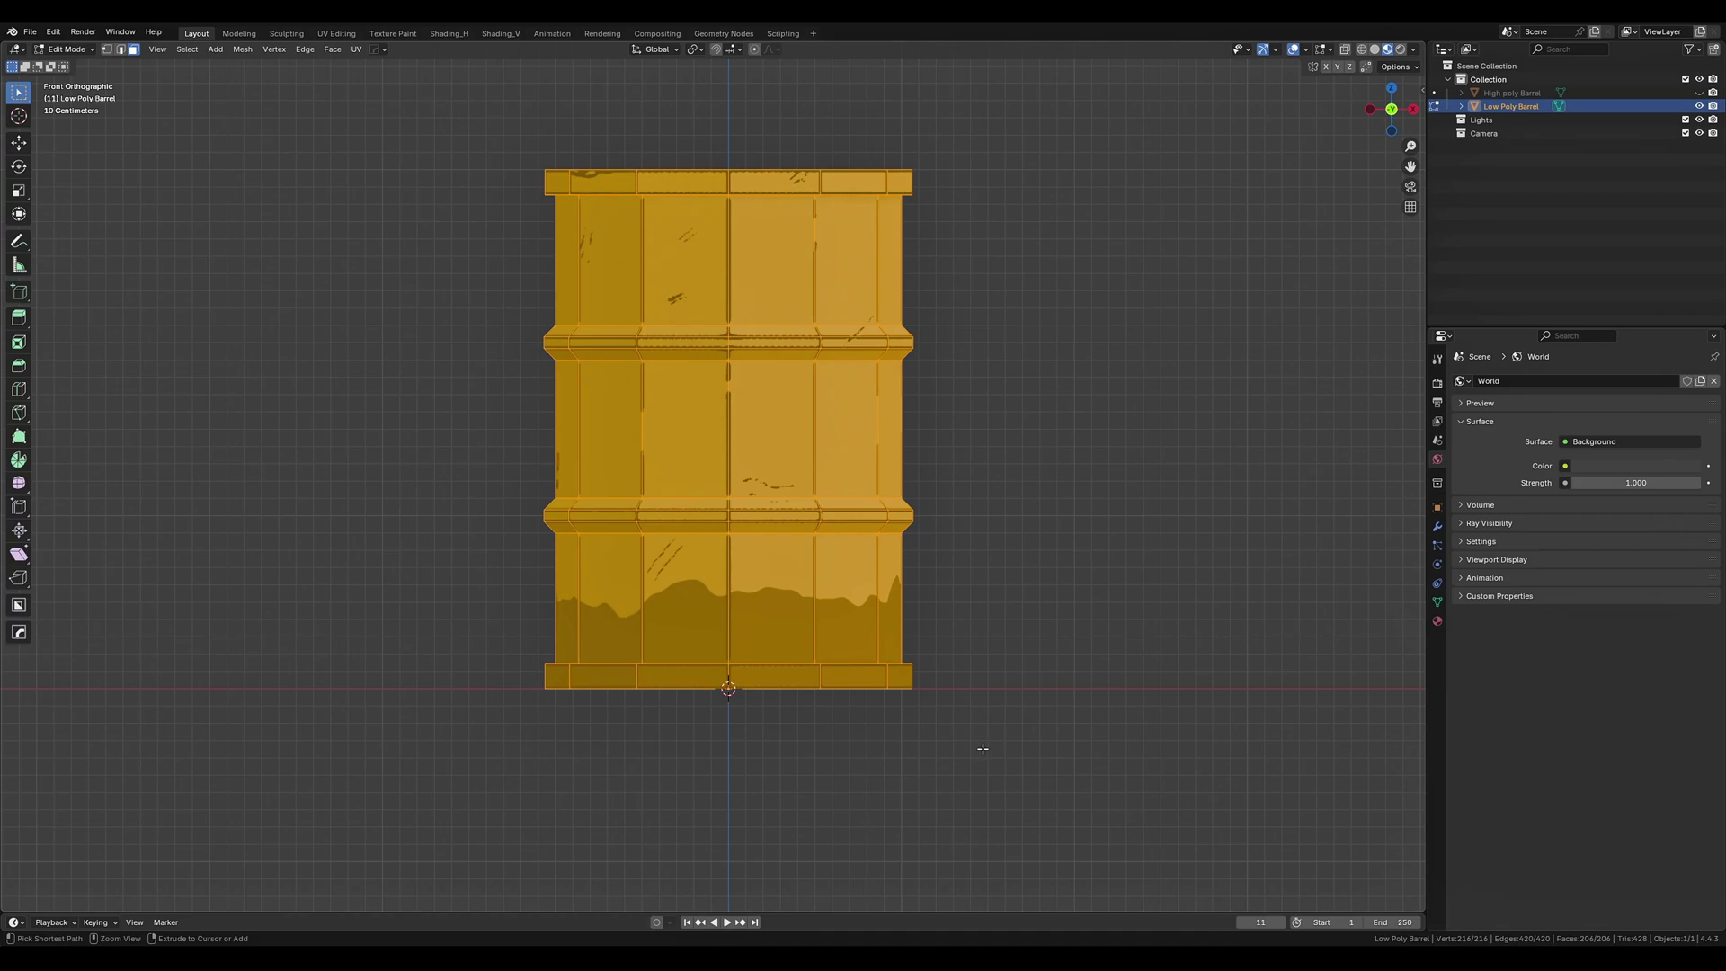
pyautogui.press('Tab')
# Export the low poly barrel in glTF 2.0 format.
pyautogui.moveTo(915, 749); pyautogui.dragTo(917, 767, button='middle')
pyautogui.click(30, 33)
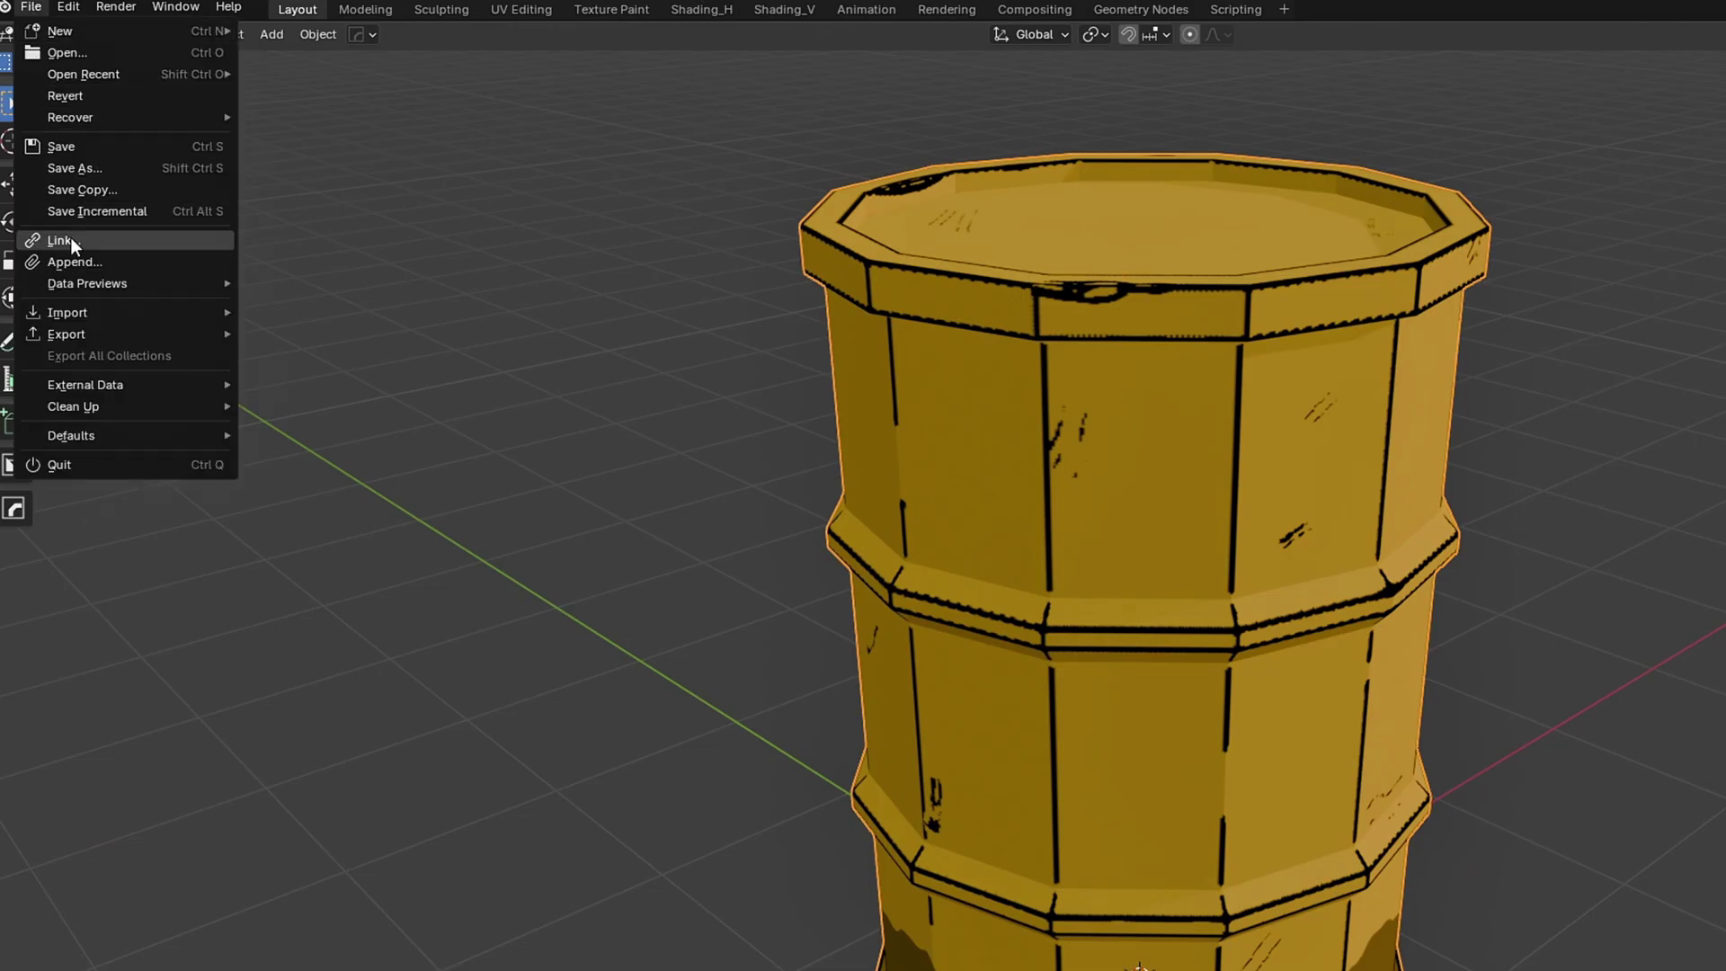
pyautogui.moveTo(95, 333)
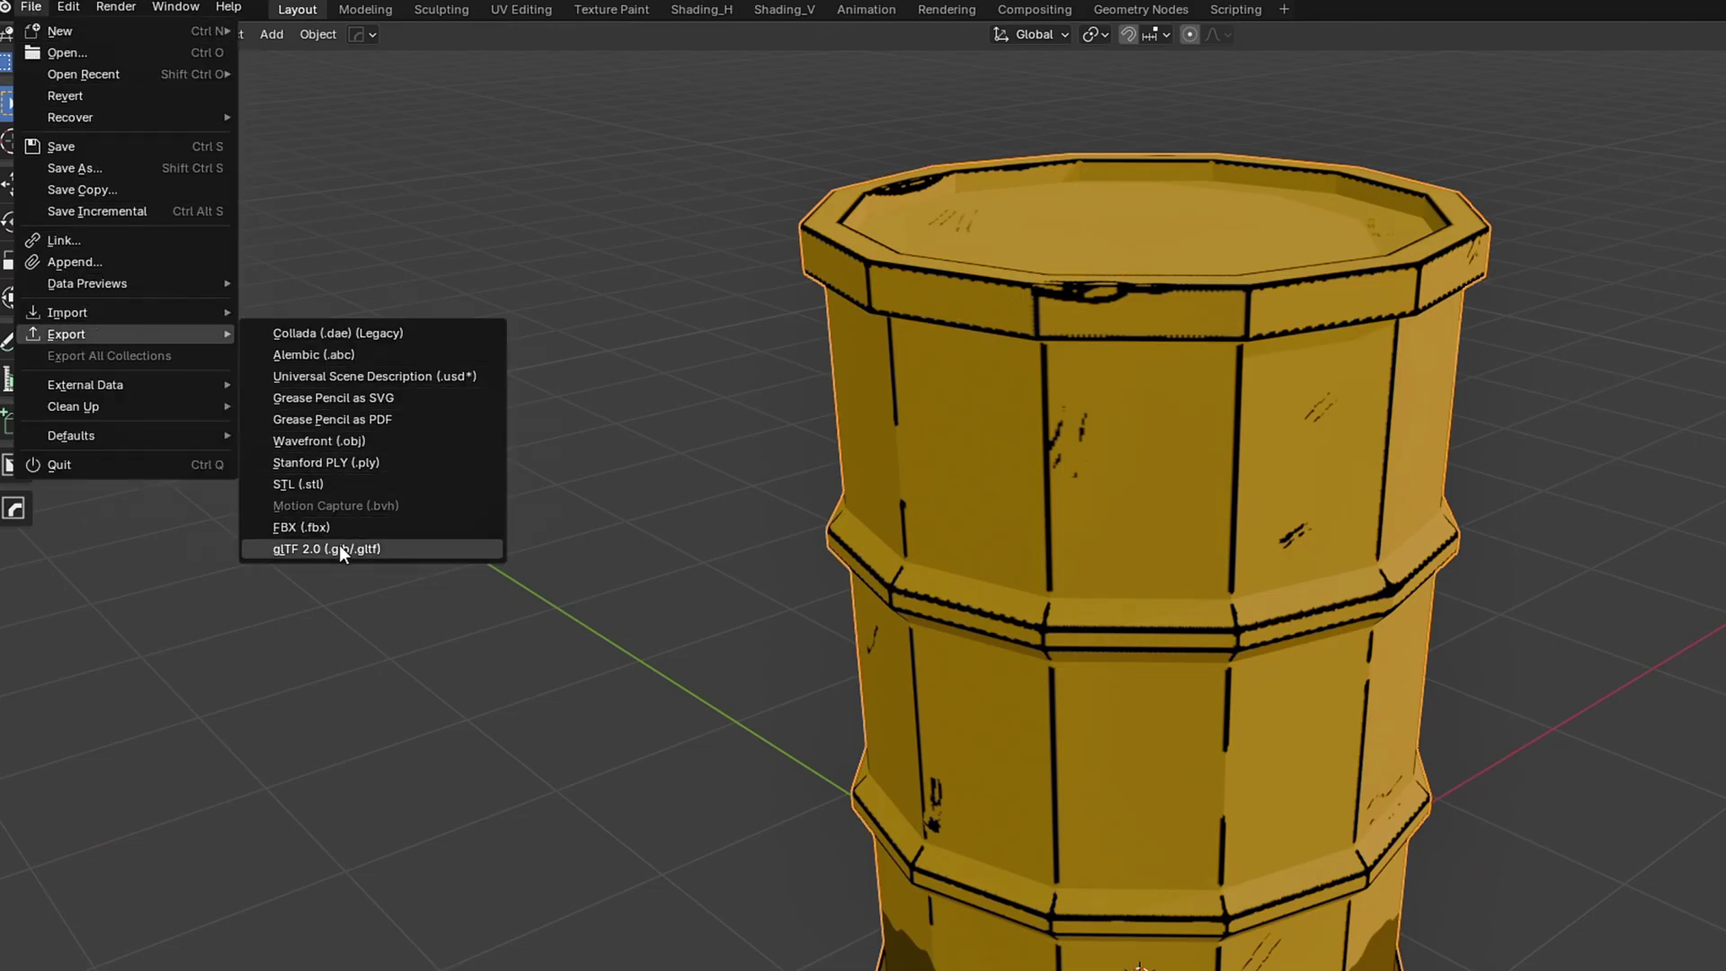
pyautogui.click(338, 547)
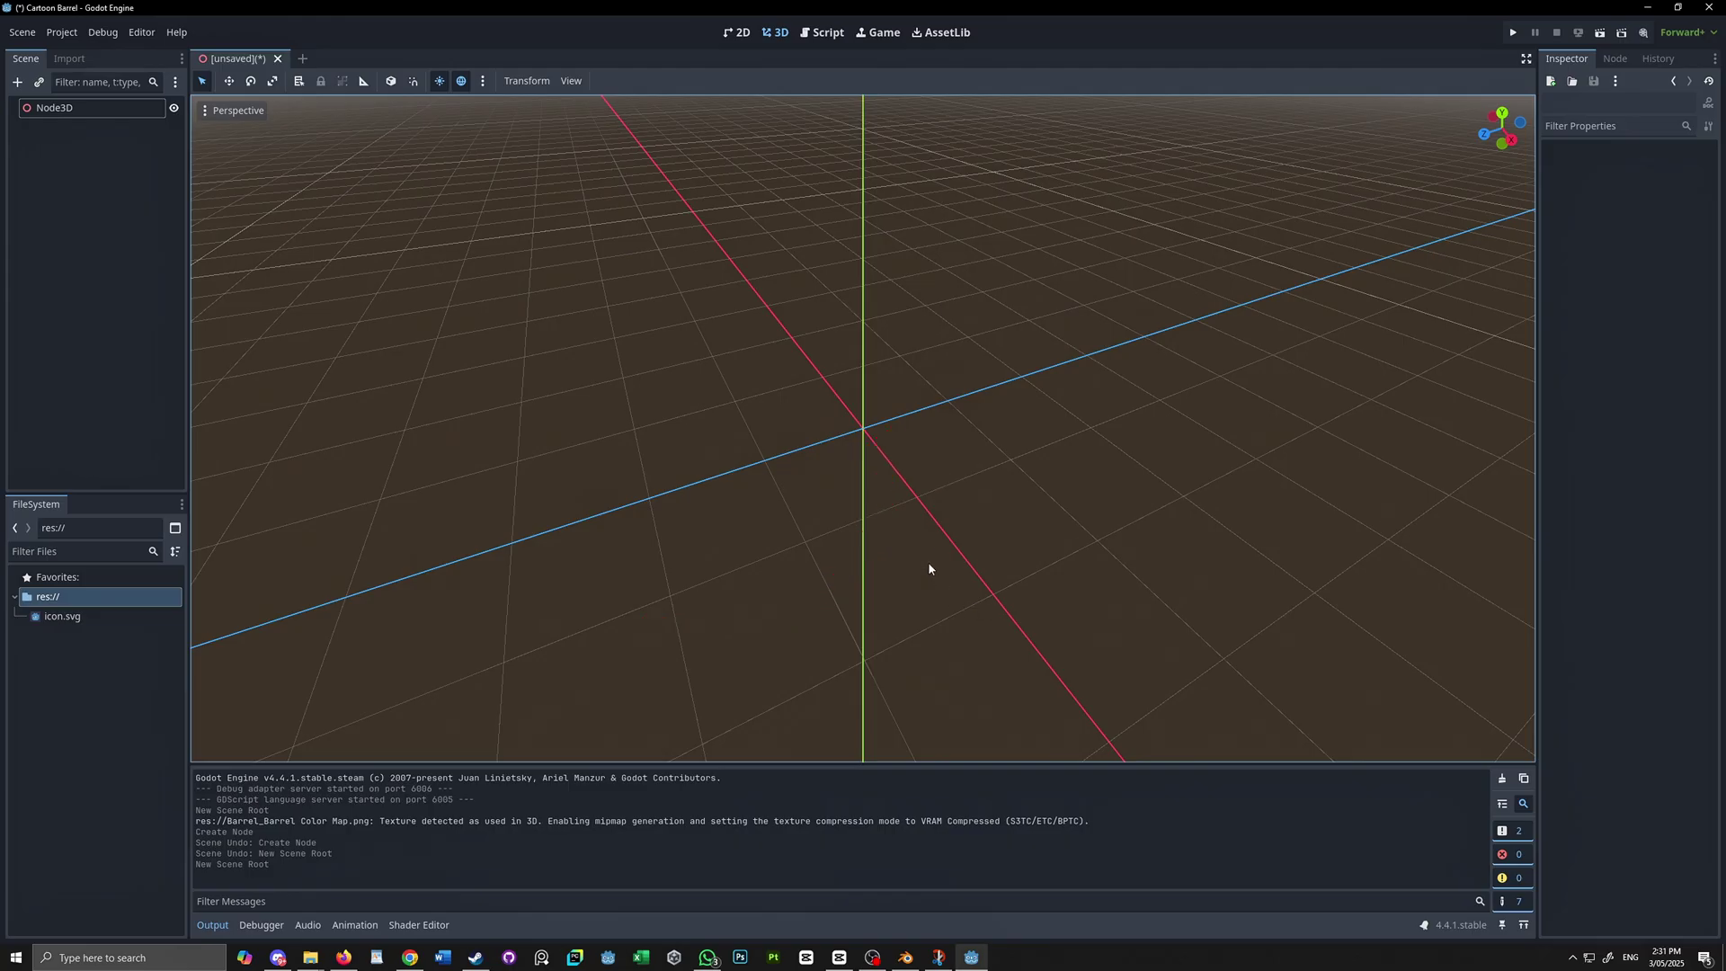
# In Godot, import Barrel.glb from the Cartoon Barrel folder into the project's files.
pyautogui.moveTo(925, 570); pyautogui.dragTo(978, 527, button='middle')
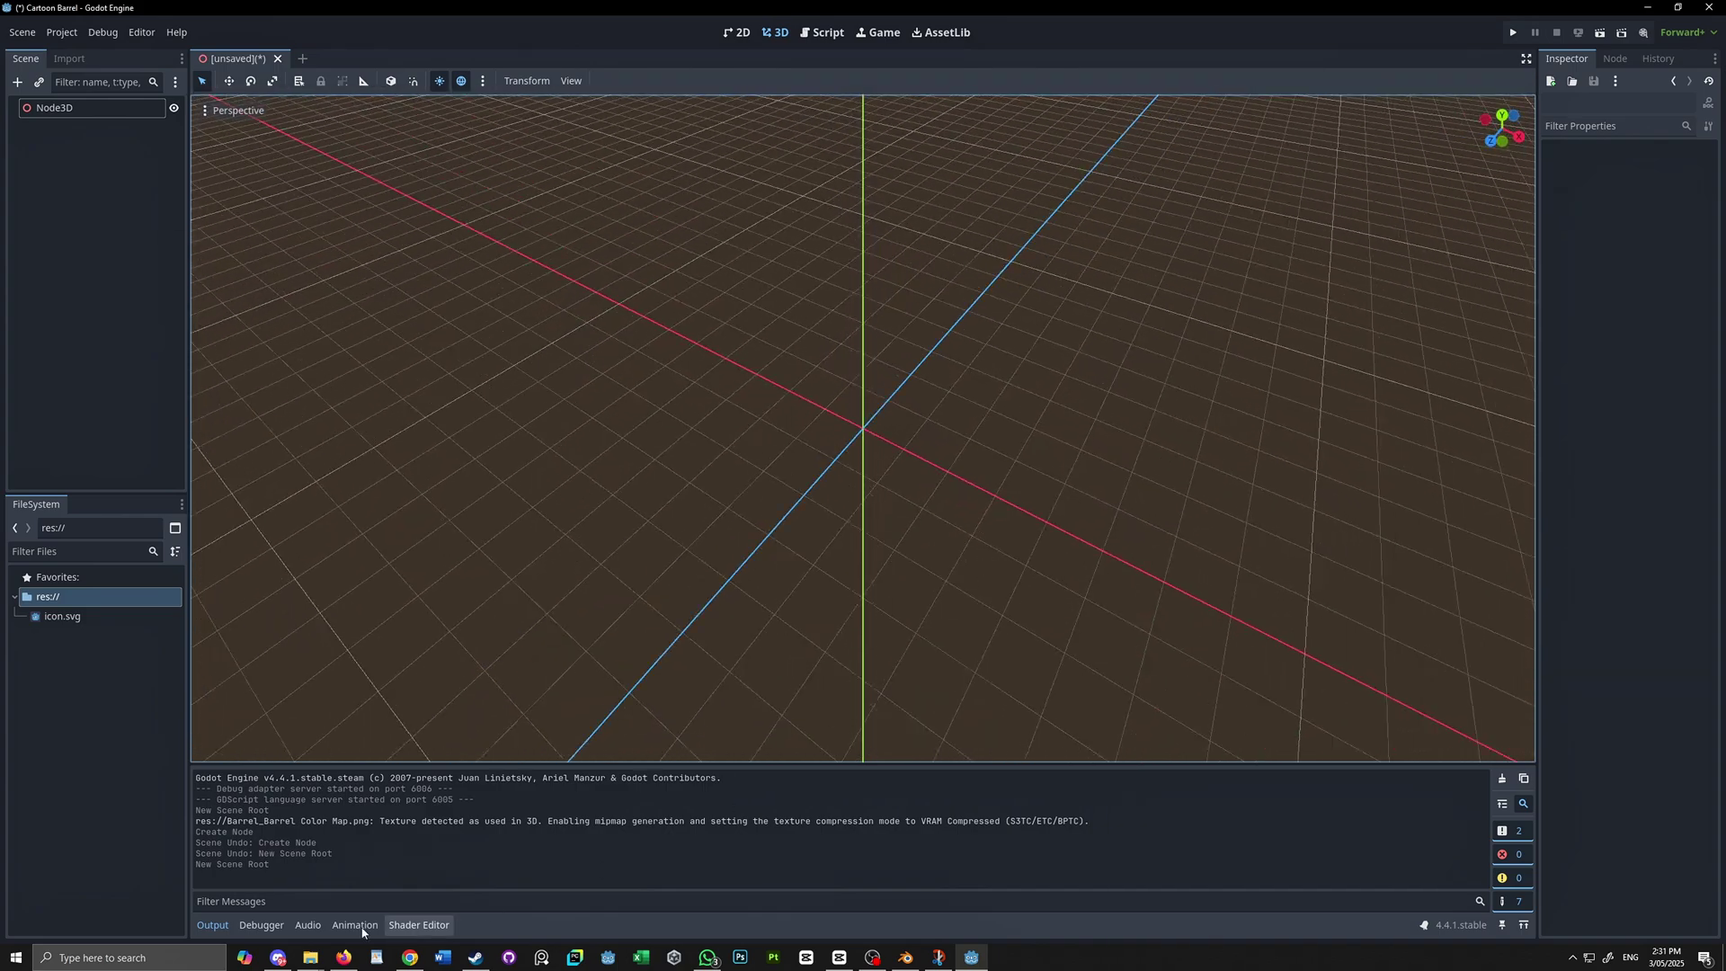
pyautogui.click(310, 957)
pyautogui.moveTo(1020, 36); pyautogui.dragTo(1340, 62)
pyautogui.moveTo(1125, 141); pyautogui.dragTo(542, 486)
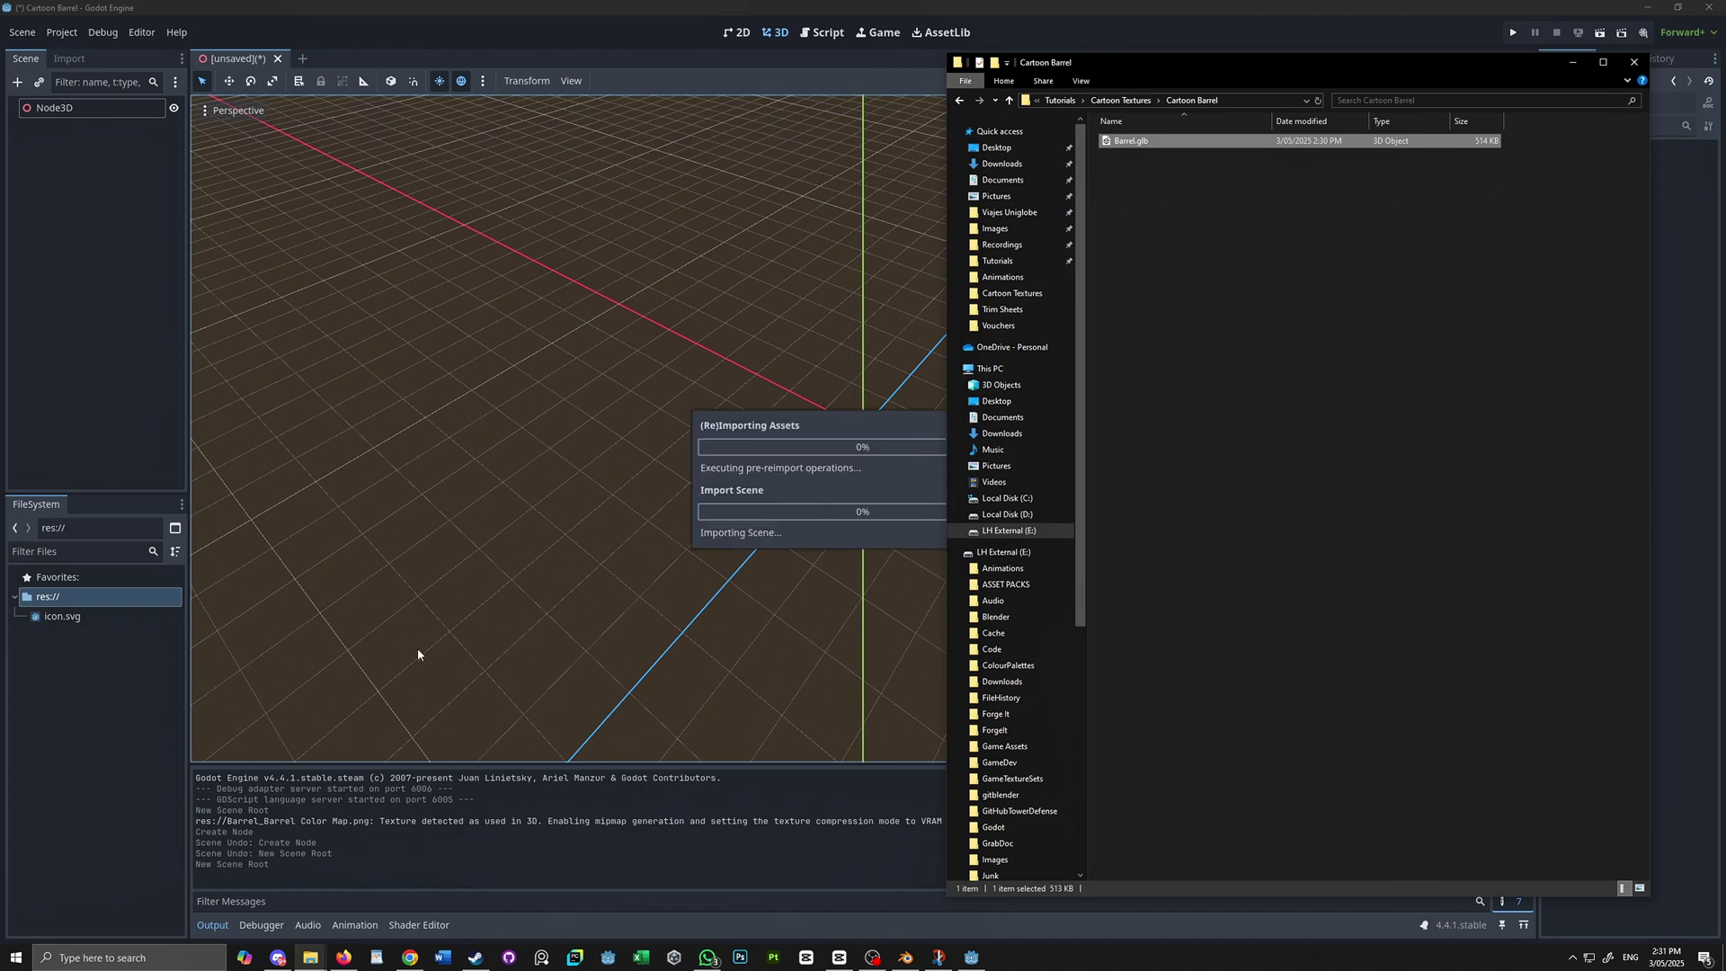
pyautogui.click(120, 727)
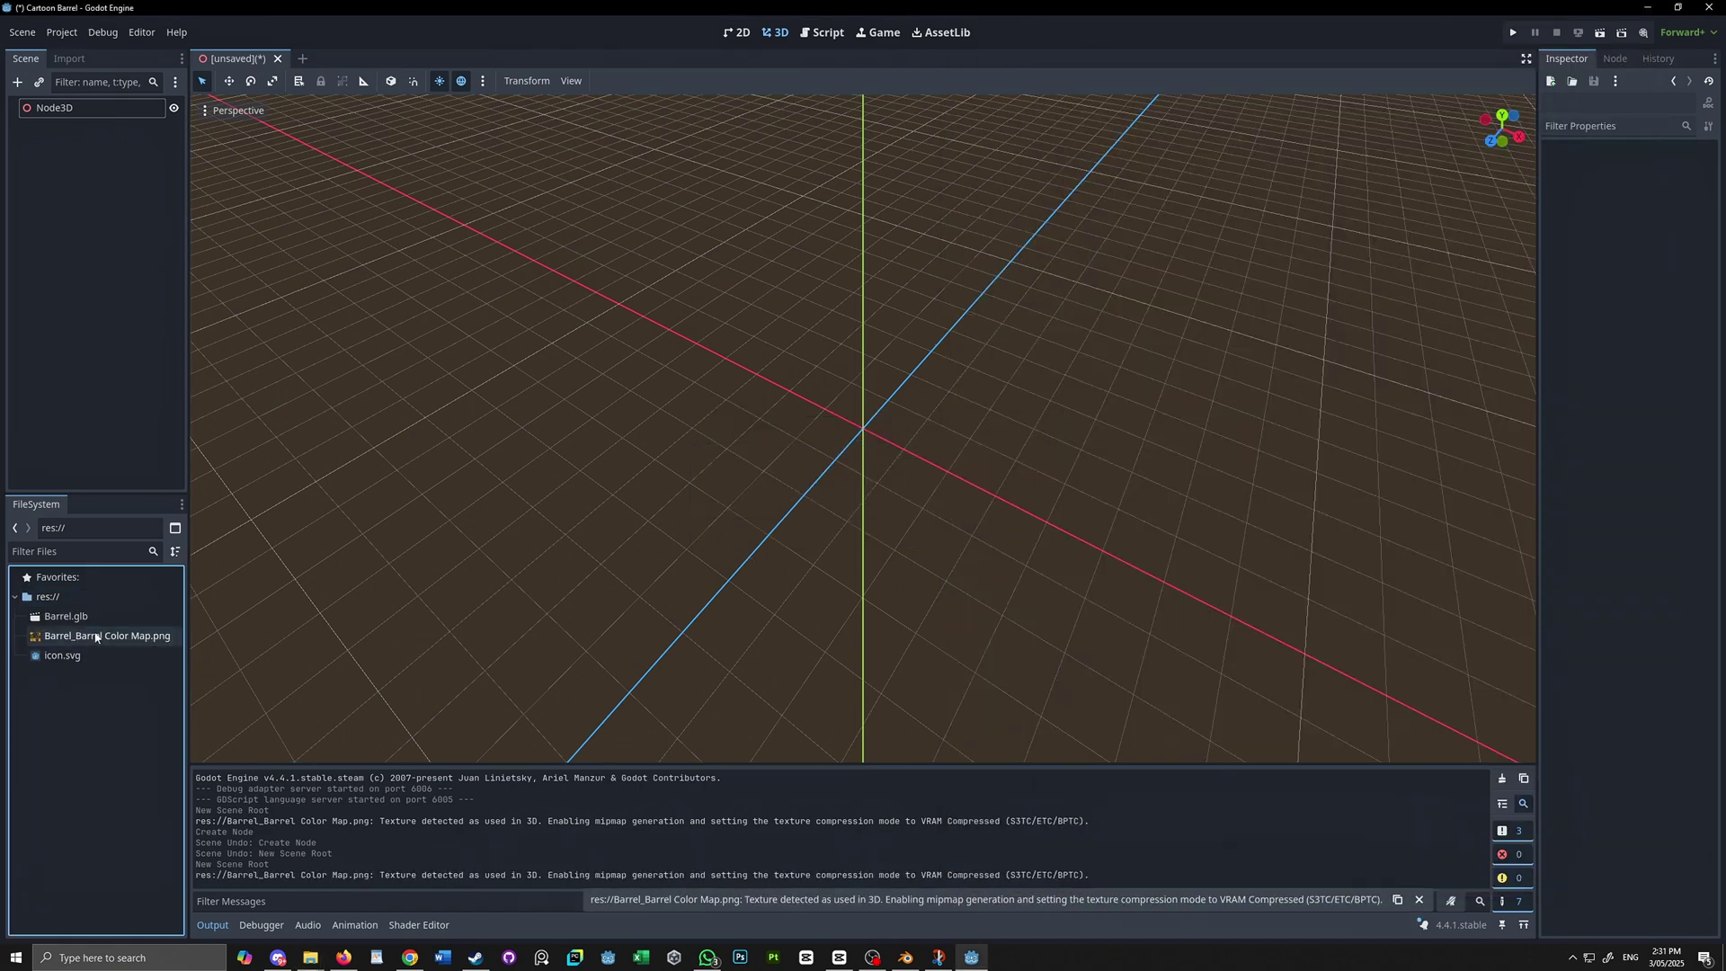
# Place Barrel.glb at the origin of the 3D scene and look at it from several angles.
pyautogui.moveTo(65, 615); pyautogui.dragTo(878, 452)
pyautogui.click(904, 554)
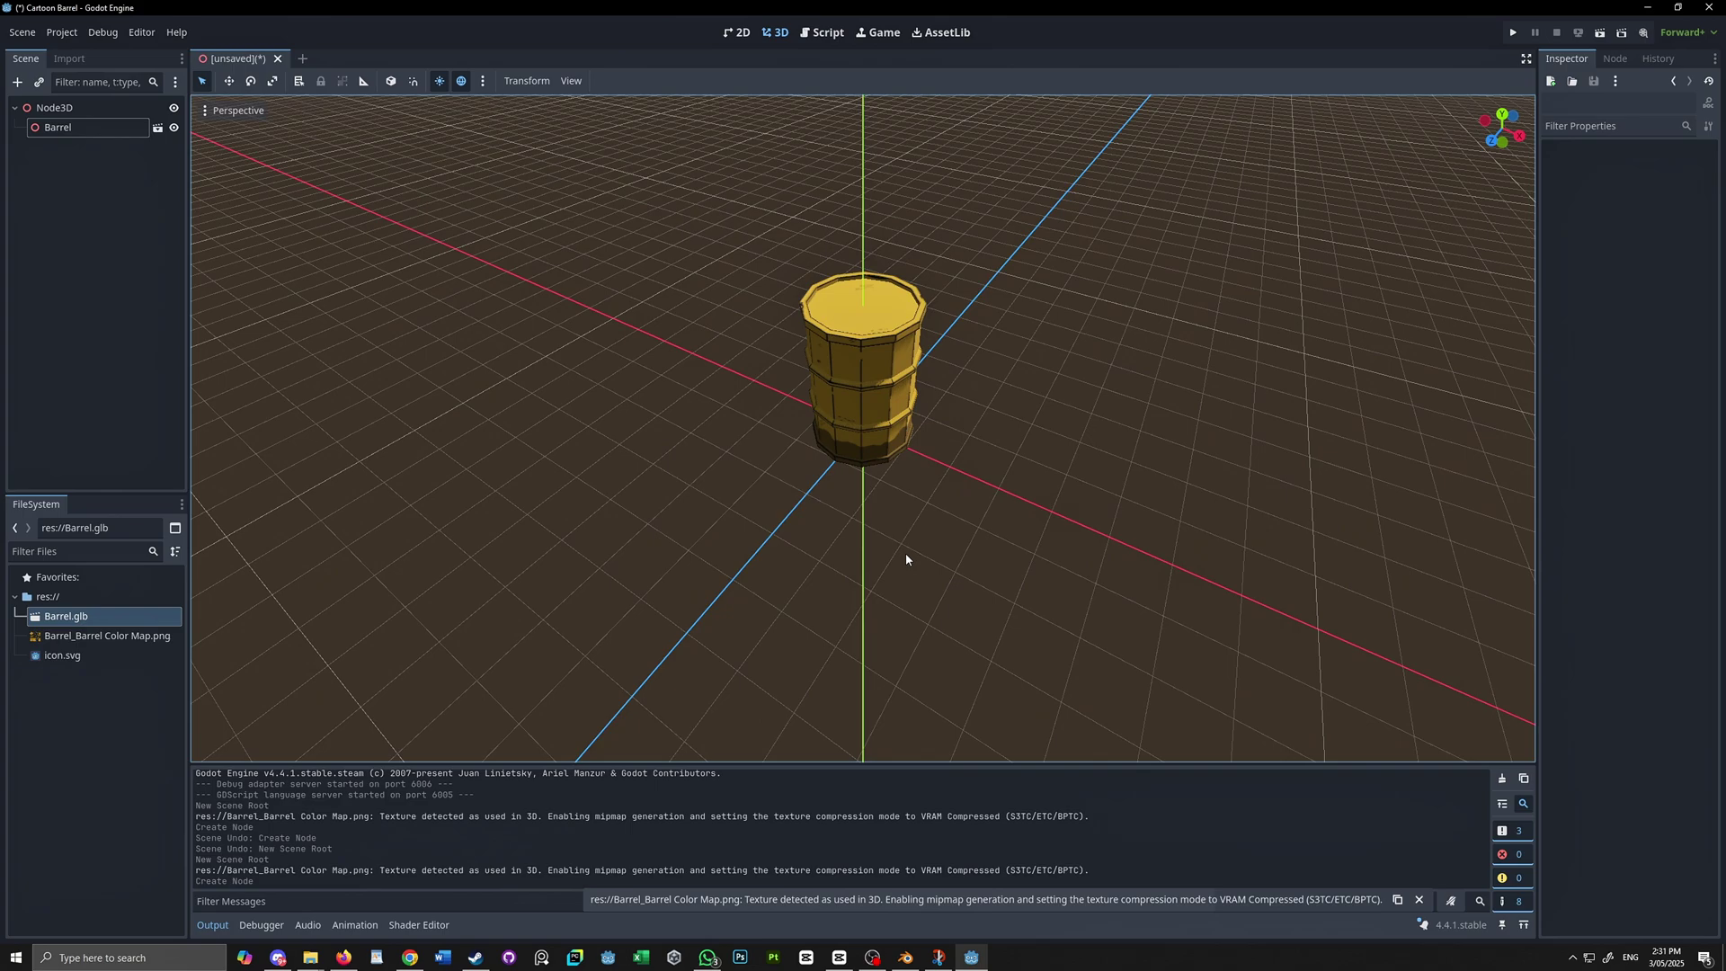
pyautogui.moveTo(905, 555); pyautogui.dragTo(953, 629, button='middle')
pyautogui.scroll(7, 1049, 471)
pyautogui.moveTo(953, 629); pyautogui.dragTo(769, 468, button='middle')
pyautogui.click(775, 466)
pyautogui.moveTo(929, 468); pyautogui.dragTo(994, 545, button='middle')
# Turn on Editable Children for the Barrel node.
pyautogui.rightClick(60, 130)
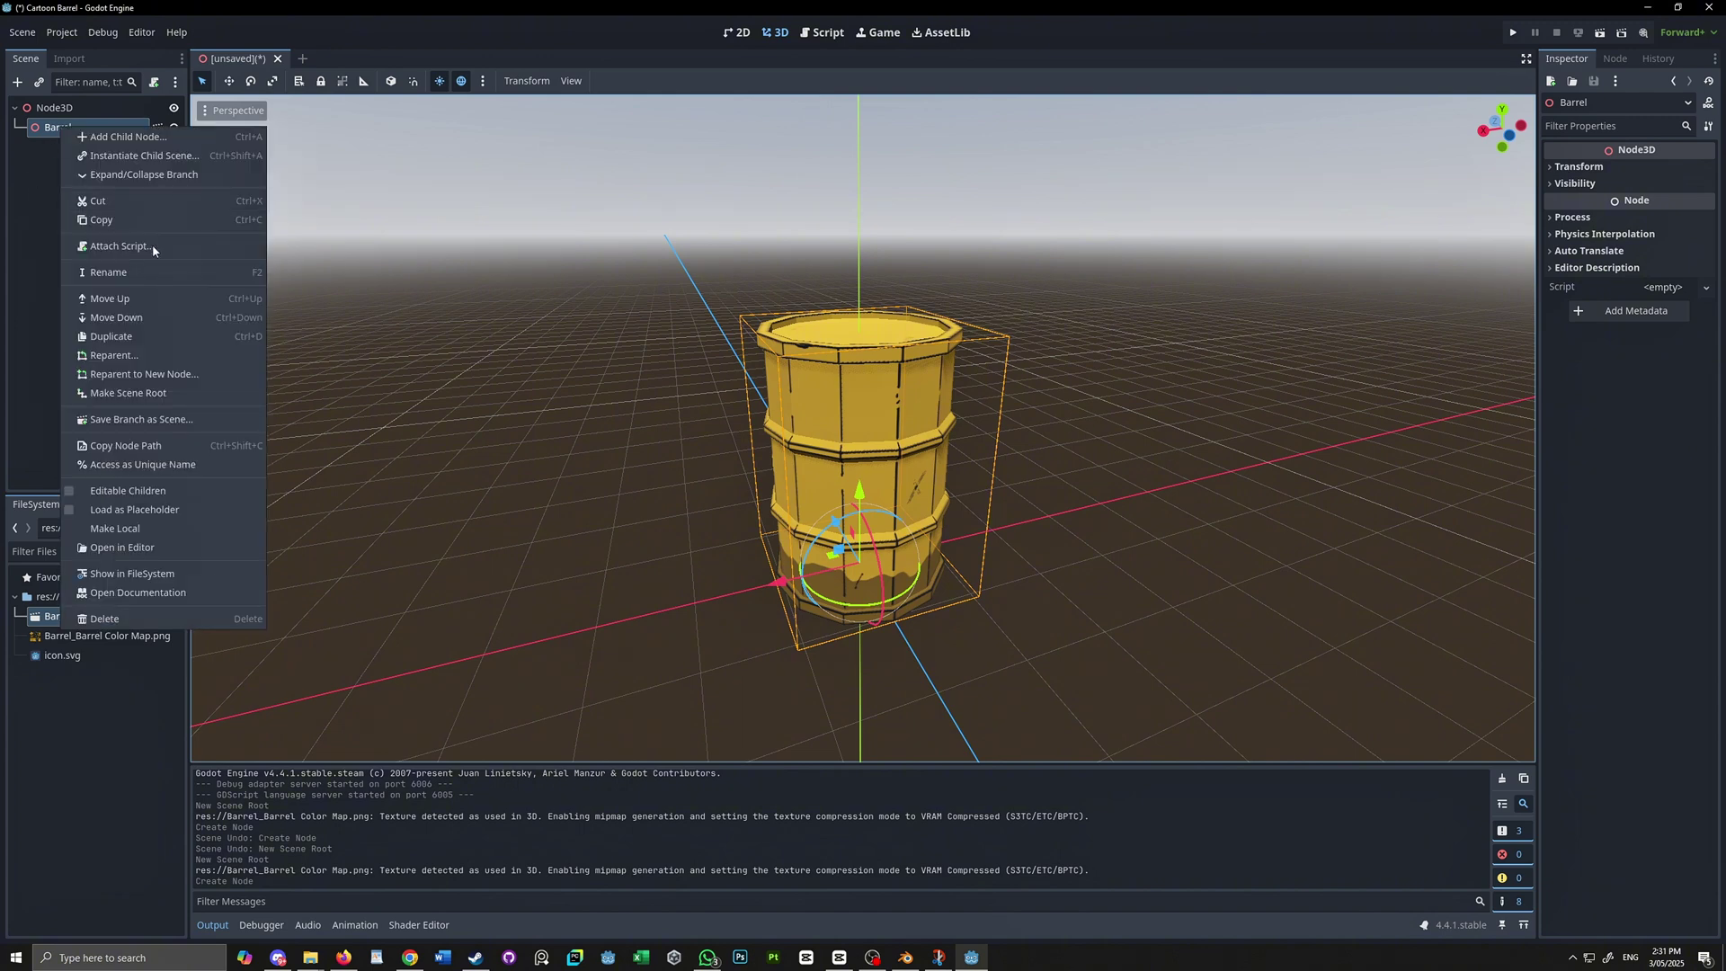
pyautogui.click(170, 489)
pyautogui.moveTo(489, 489); pyautogui.dragTo(680, 490, button='middle')
# Assign Barrel_Barrel Color Map.png to surface material override slot 0 of the Low Poly Barrel mesh.
pyautogui.click(90, 147)
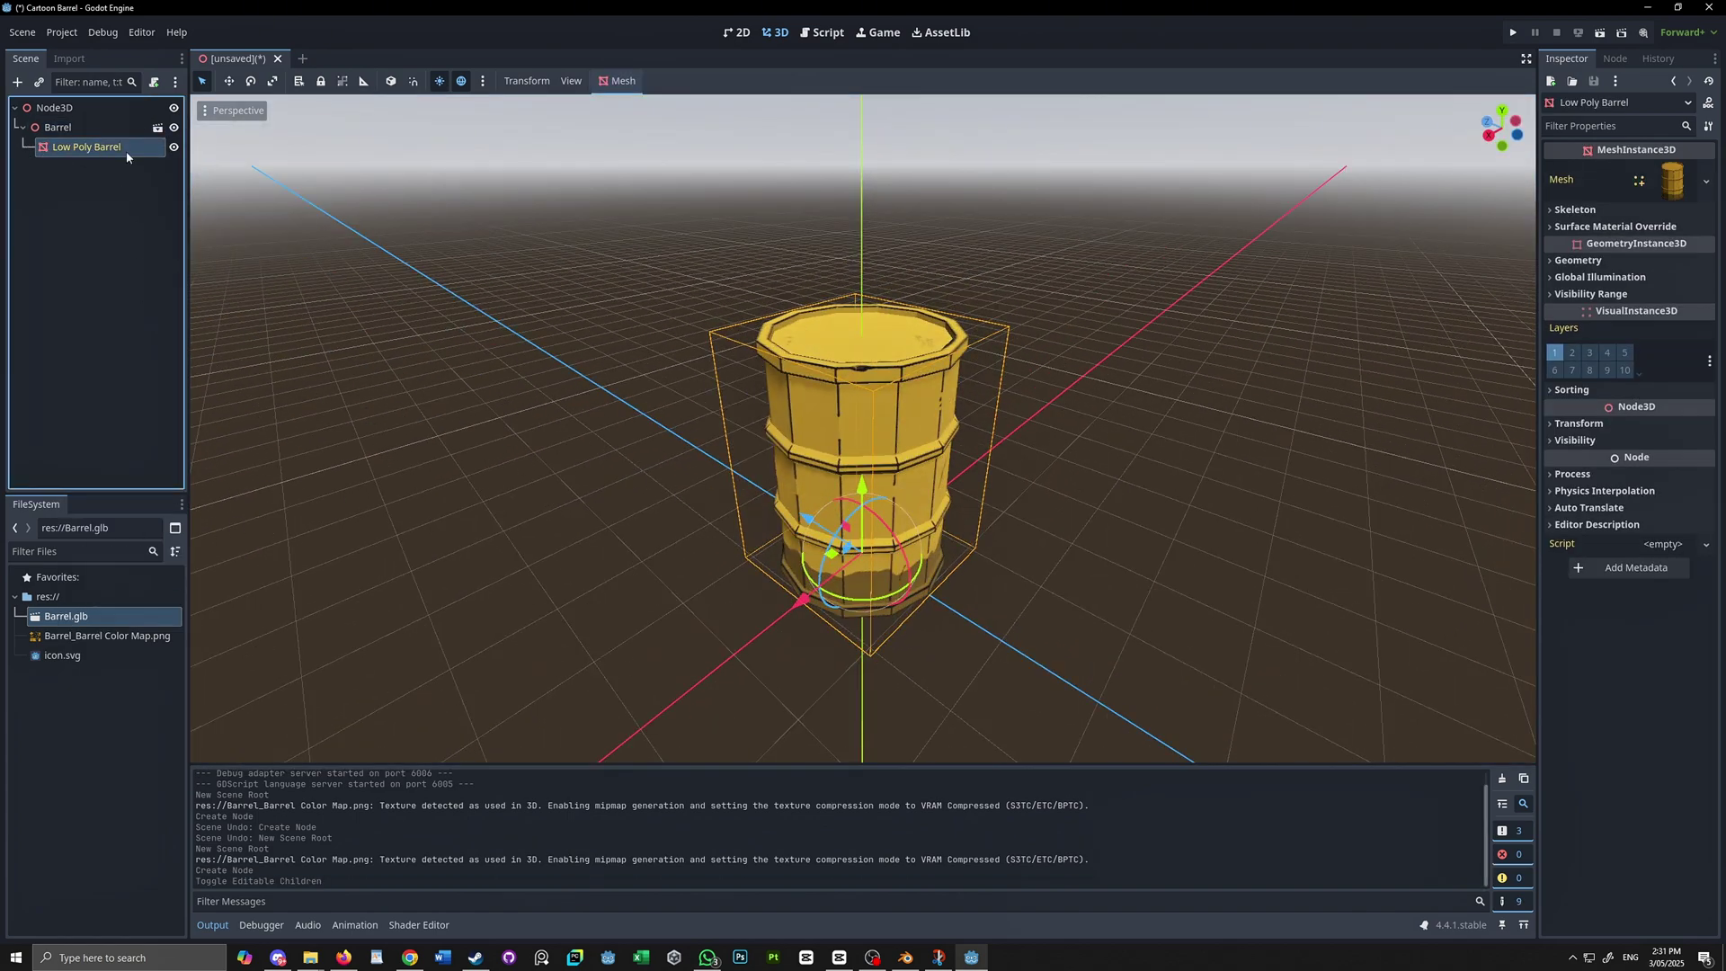
pyautogui.click(1618, 227)
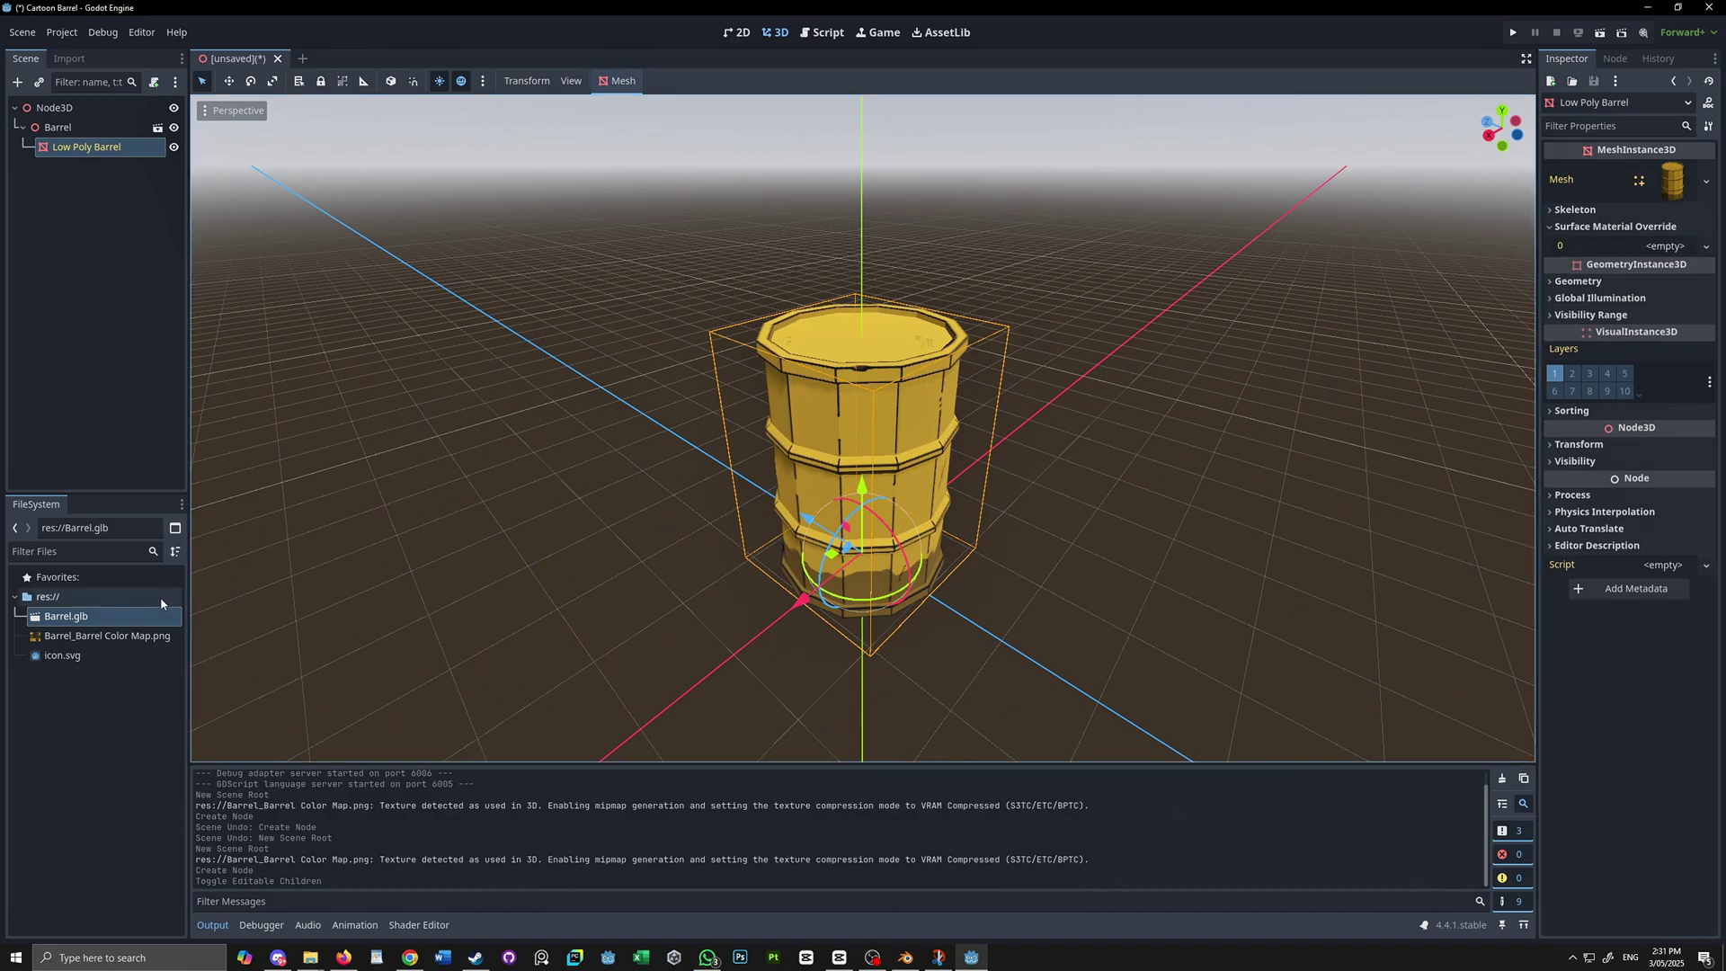
pyautogui.moveTo(107, 636); pyautogui.dragTo(1588, 264)
pyautogui.moveTo(1479, 193); pyautogui.dragTo(1628, 151)
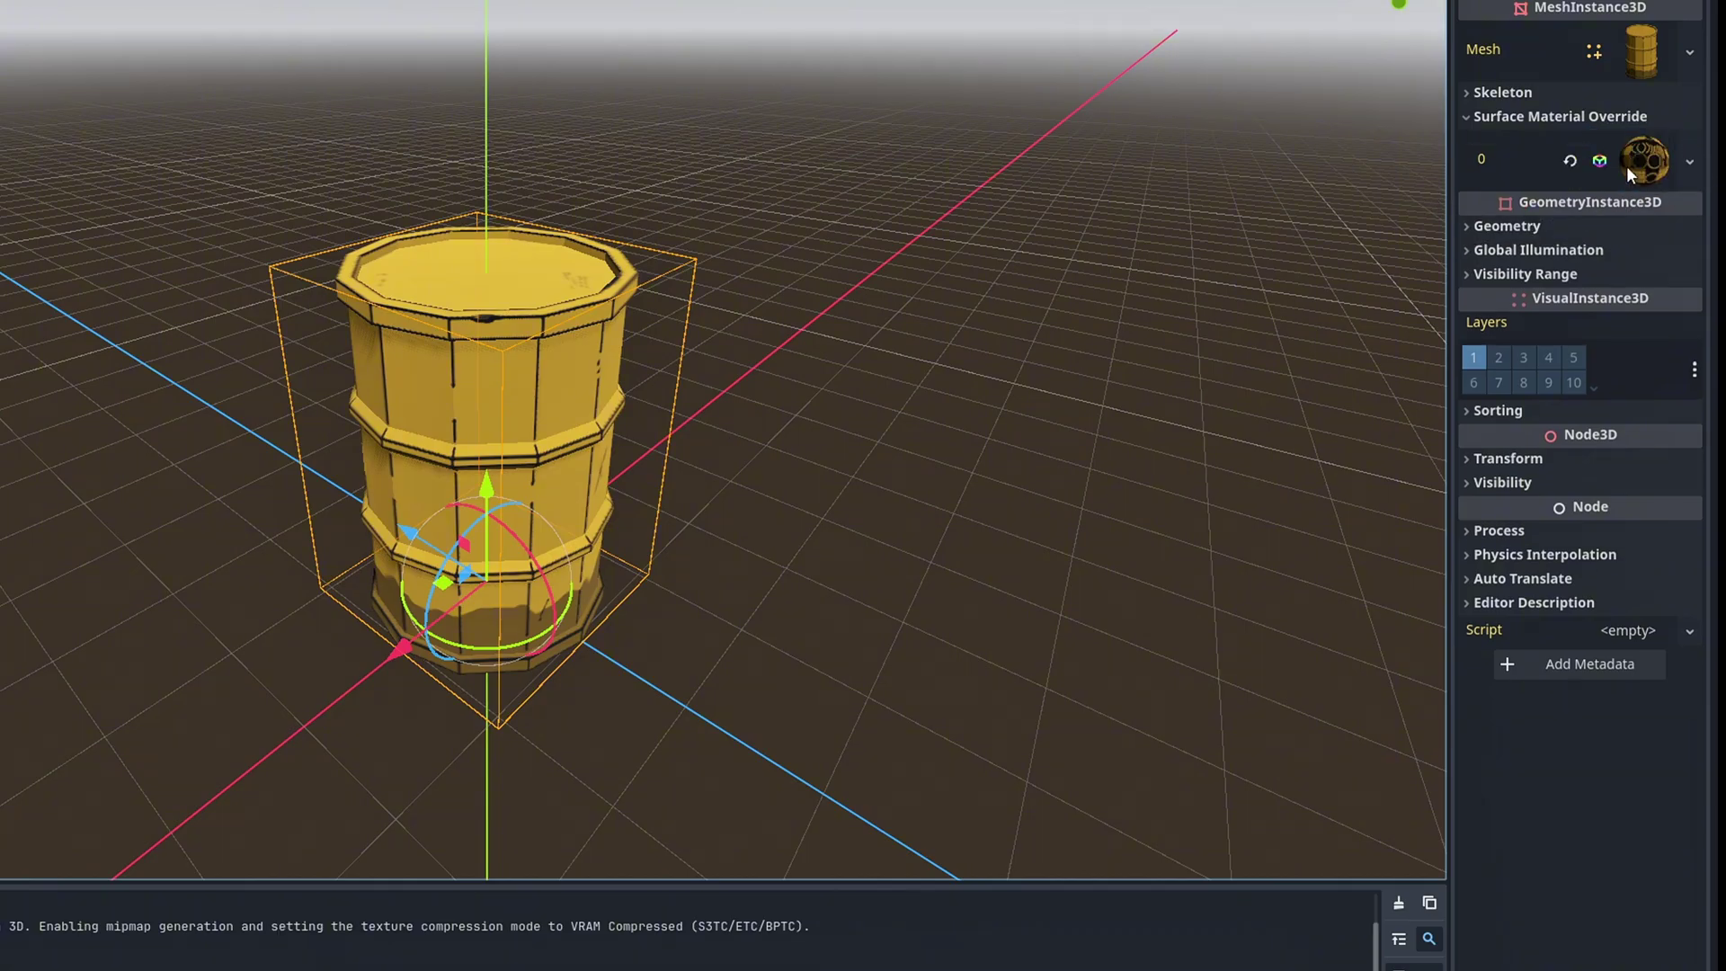
# Set both the diffuse mode and the specular mode of the barrel's override material to Toon.
pyautogui.click(1631, 158)
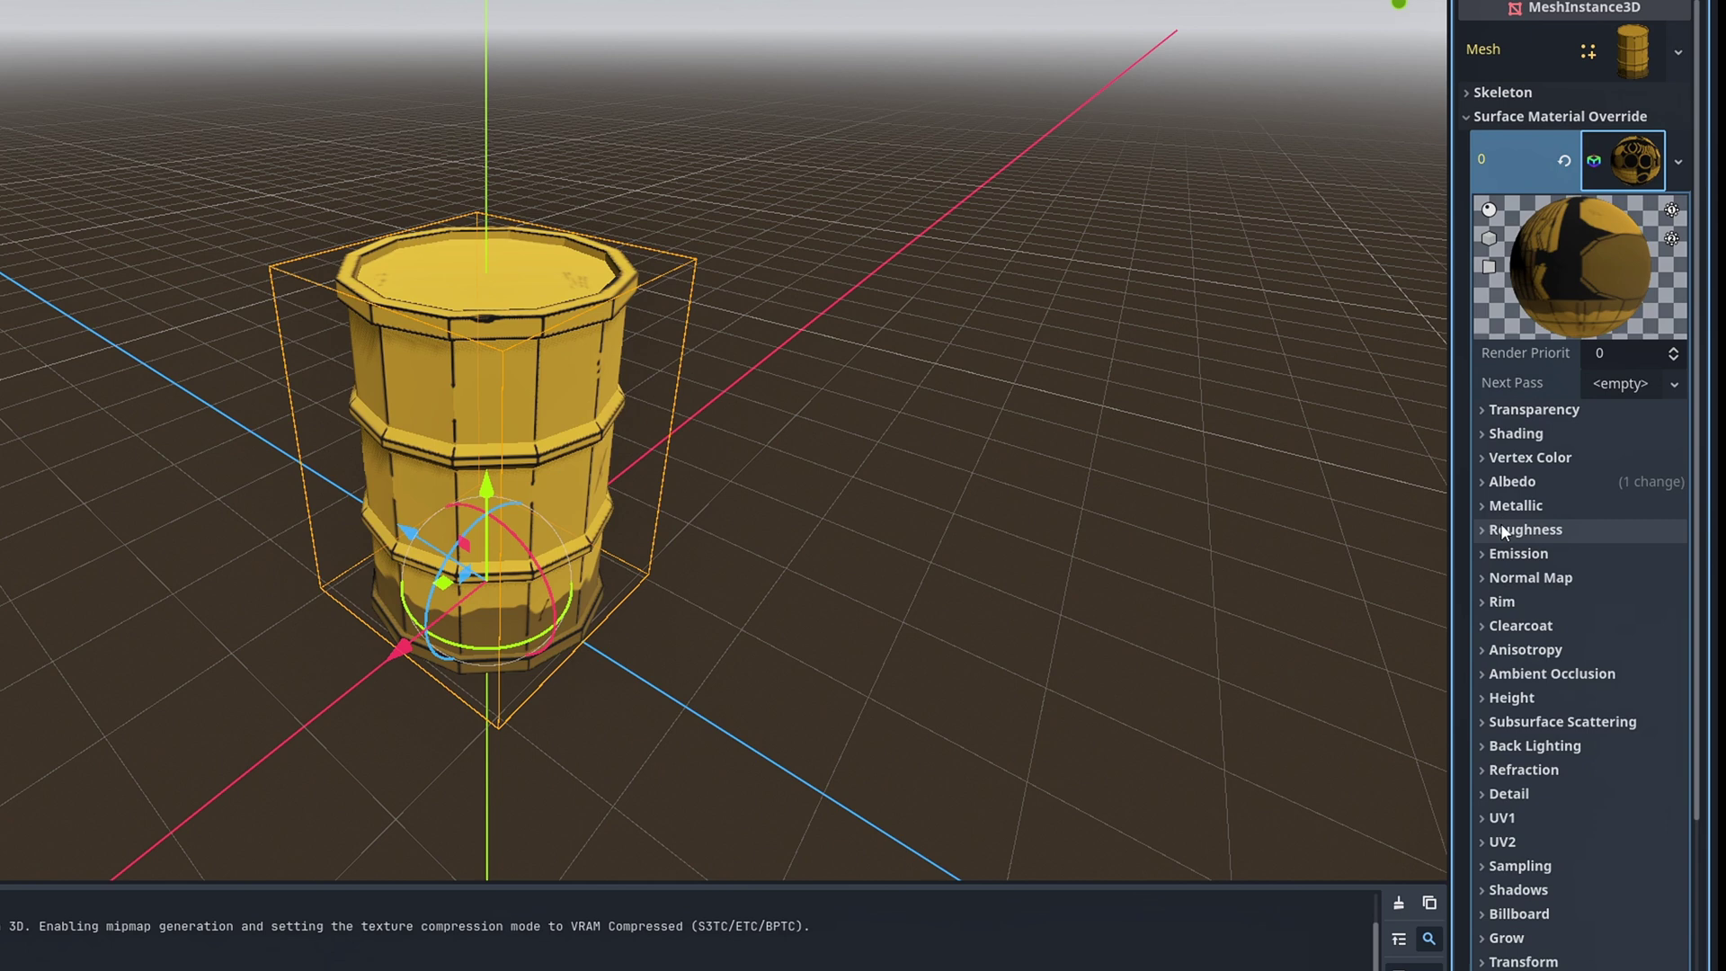
pyautogui.click(1481, 435)
pyautogui.click(1637, 493)
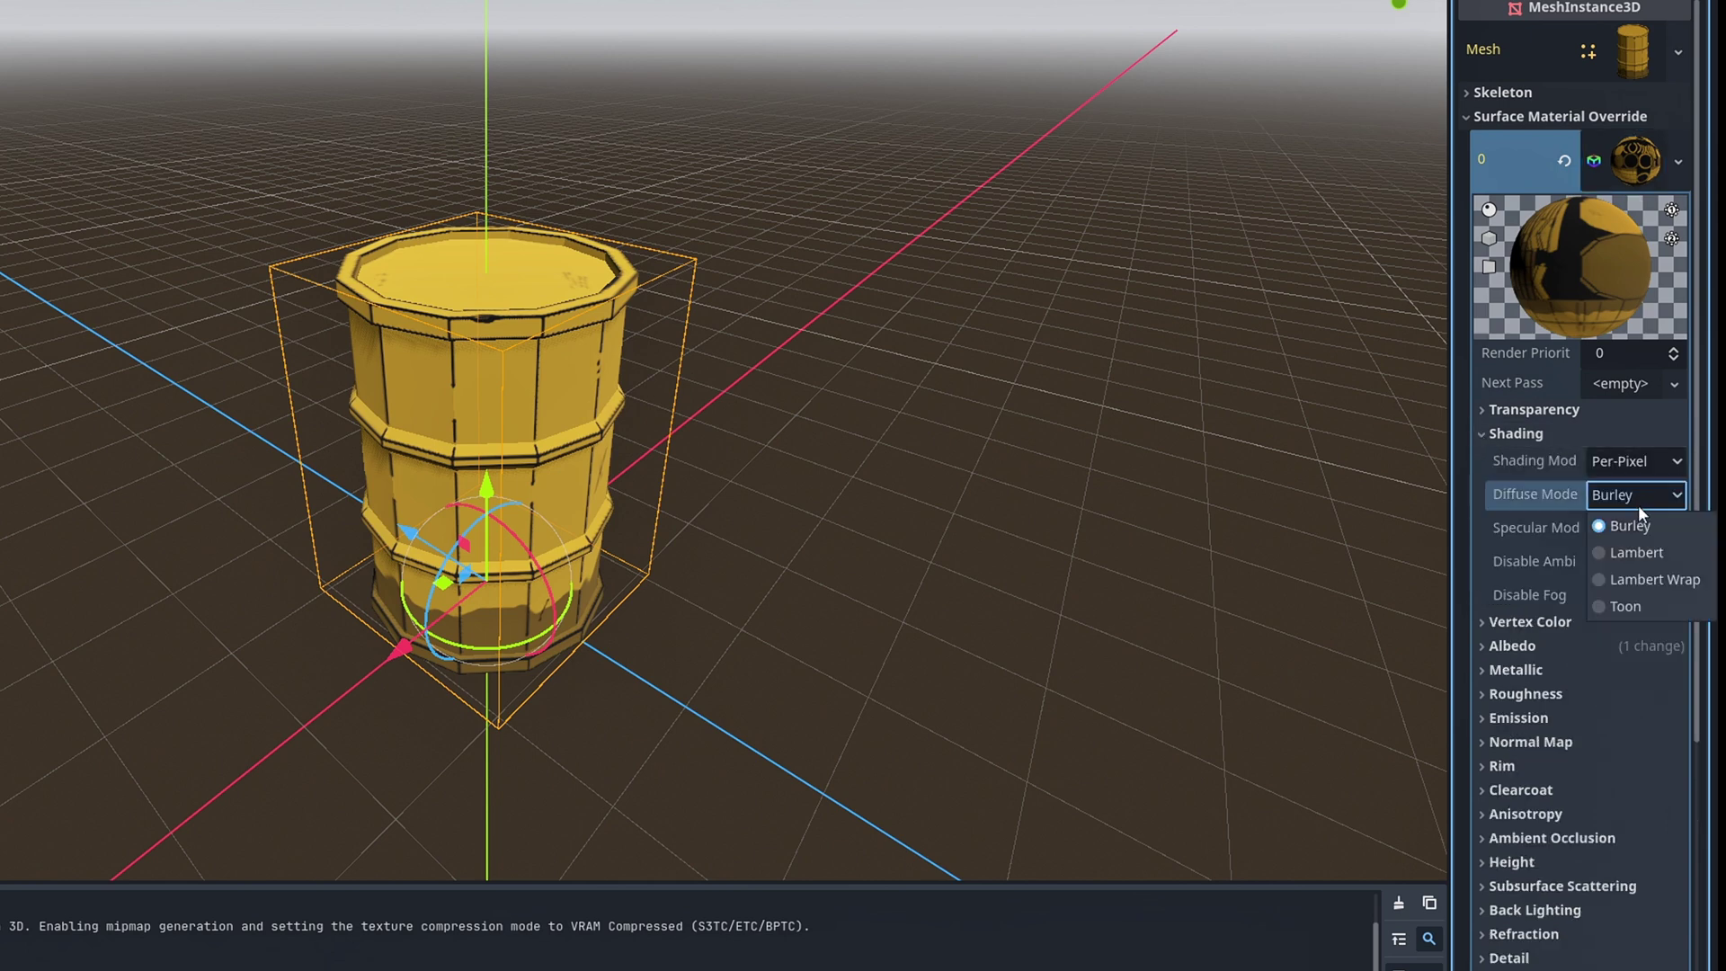
pyautogui.click(1626, 601)
pyautogui.click(1633, 526)
pyautogui.click(1643, 586)
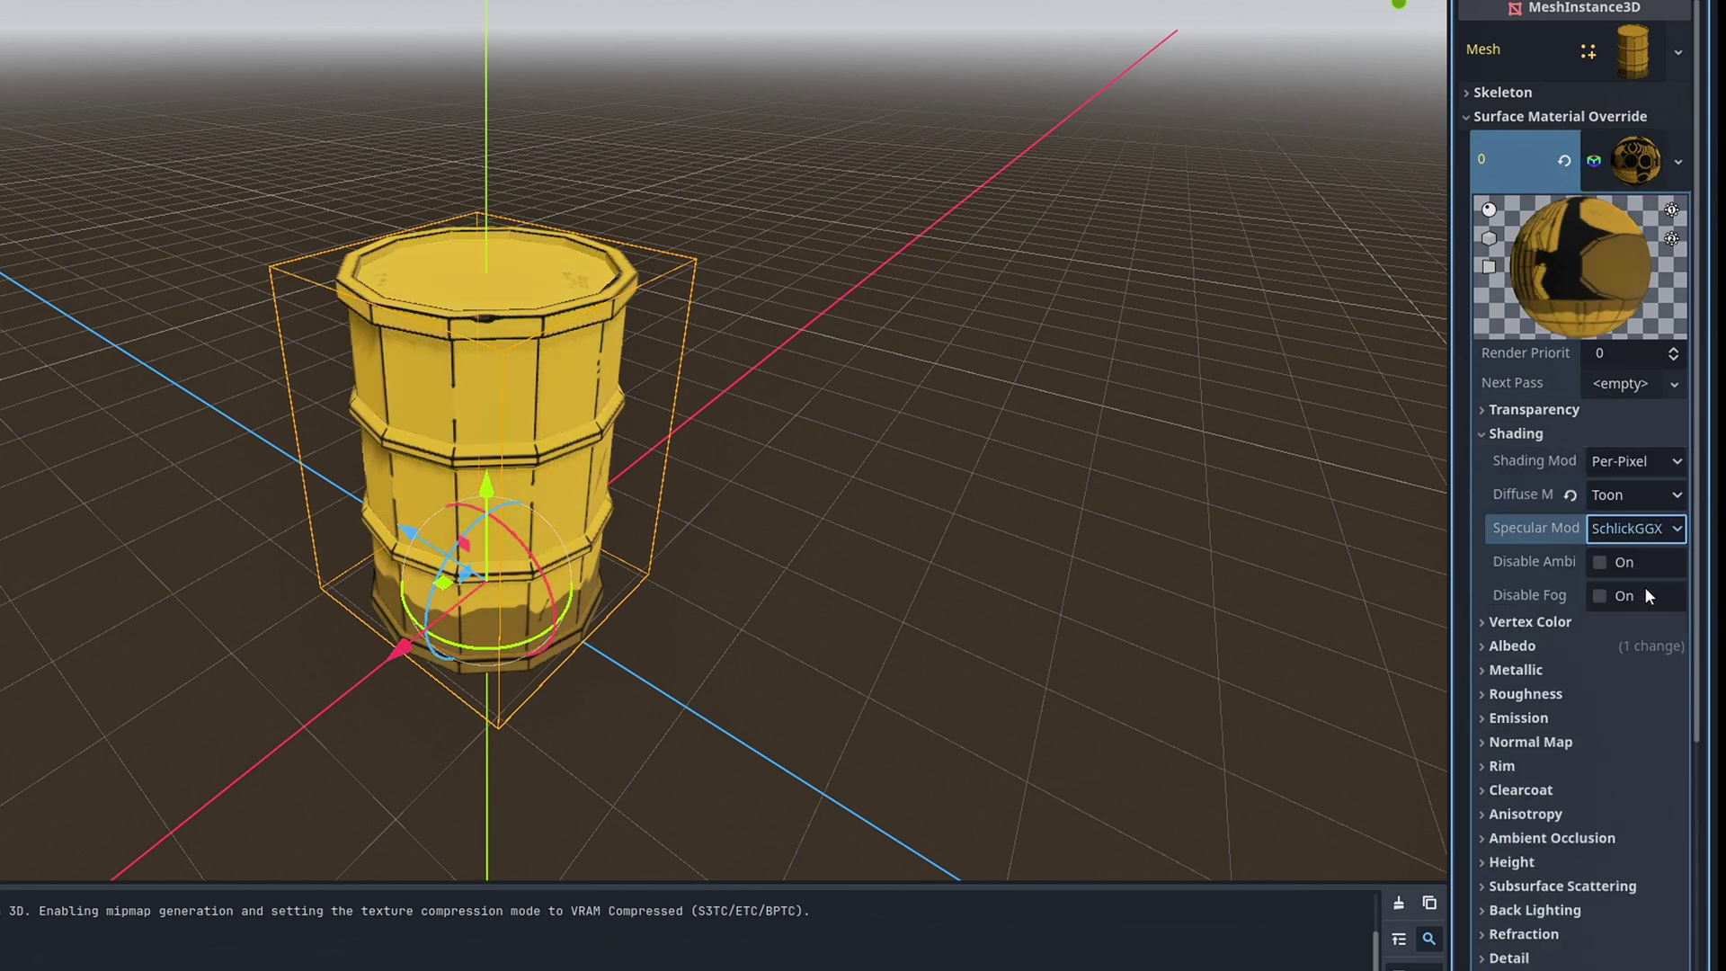
pyautogui.click(1493, 432)
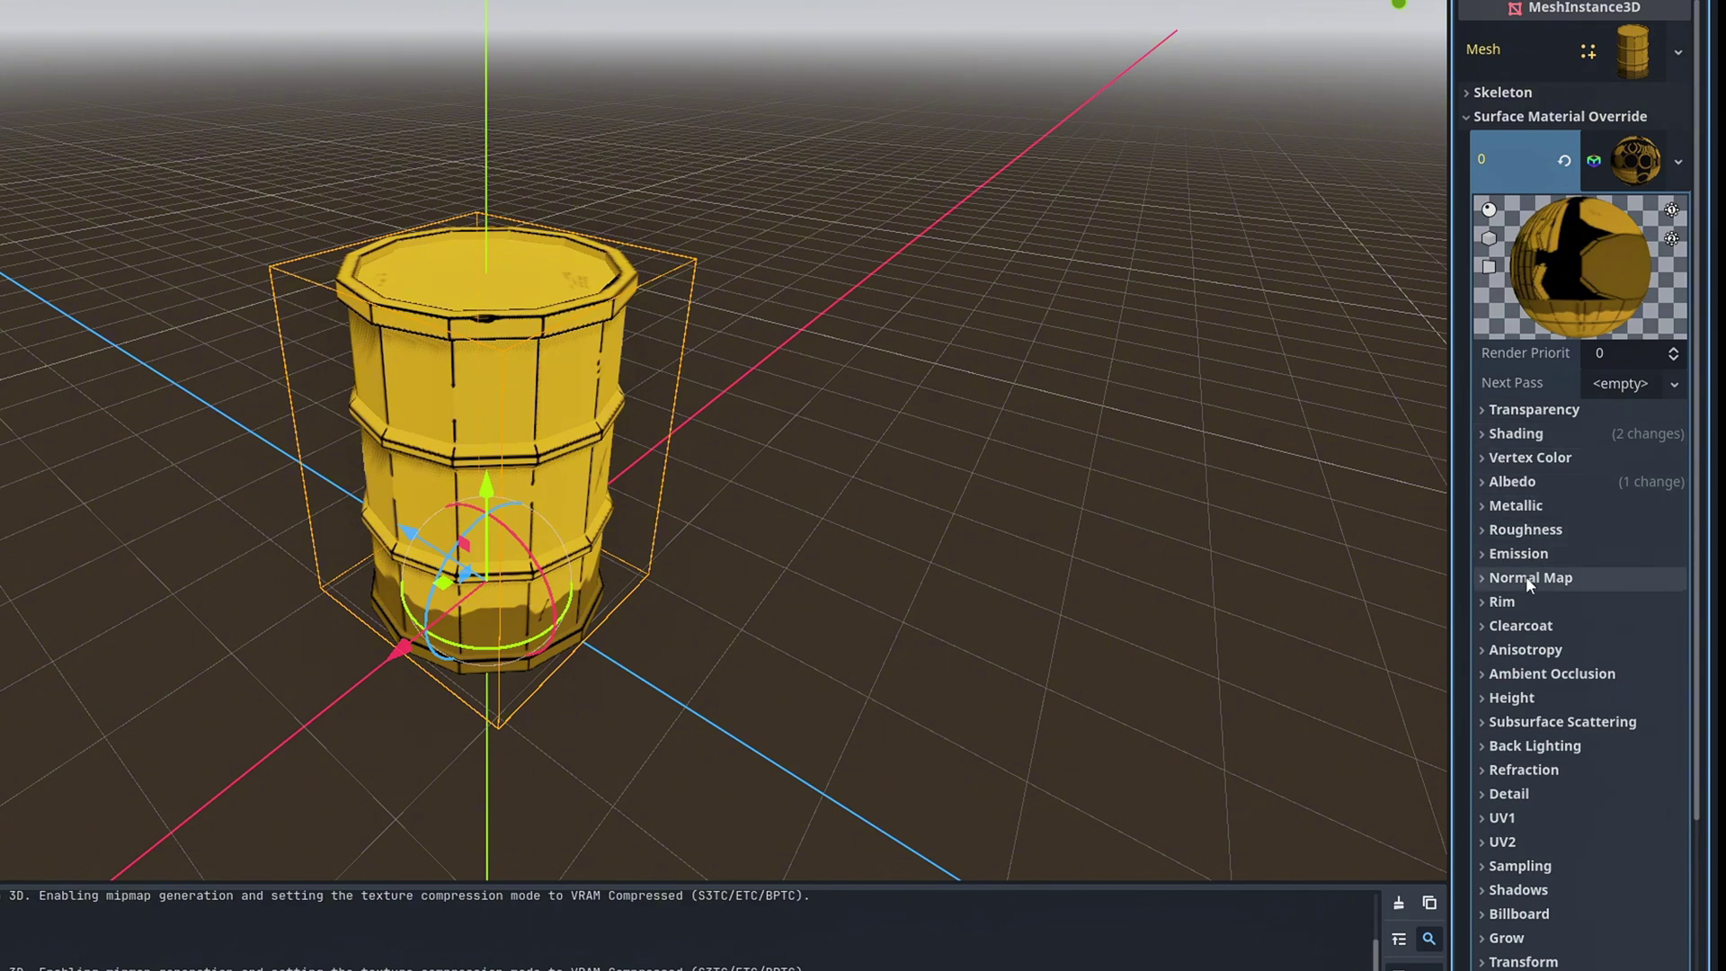
# Set the roughness of the barrel's override material to 0.0.
pyautogui.click(1495, 533)
pyautogui.moveTo(1670, 569); pyautogui.dragTo(1593, 568)
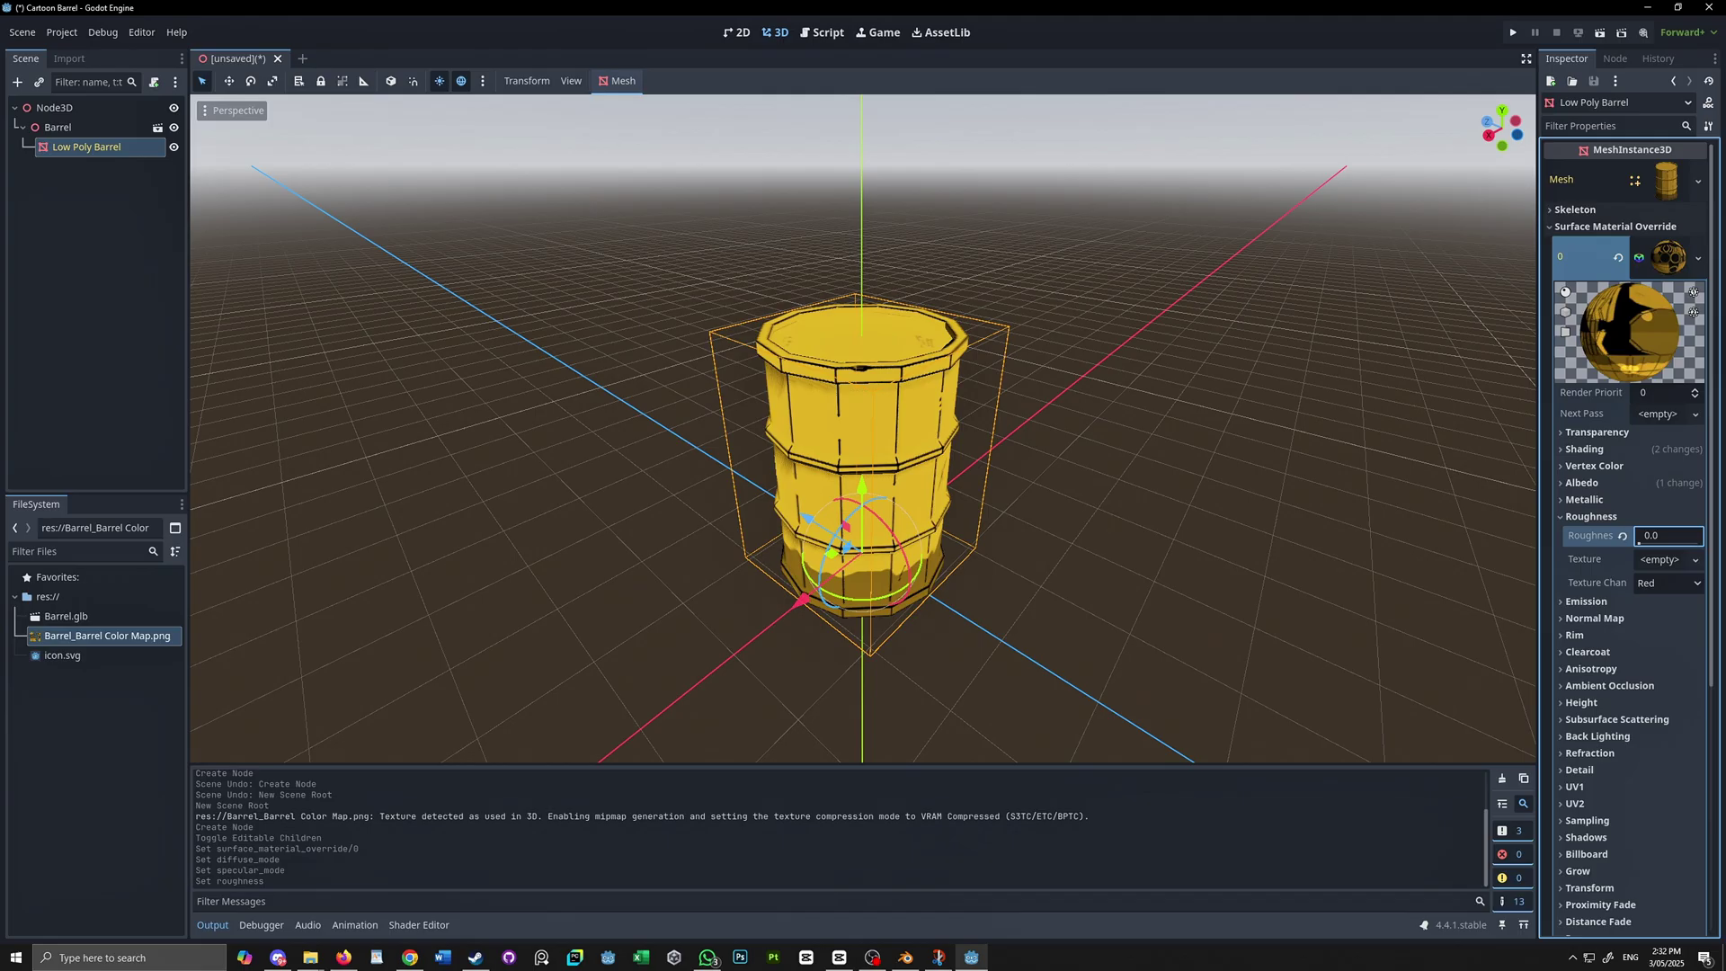
pyautogui.click(1079, 405)
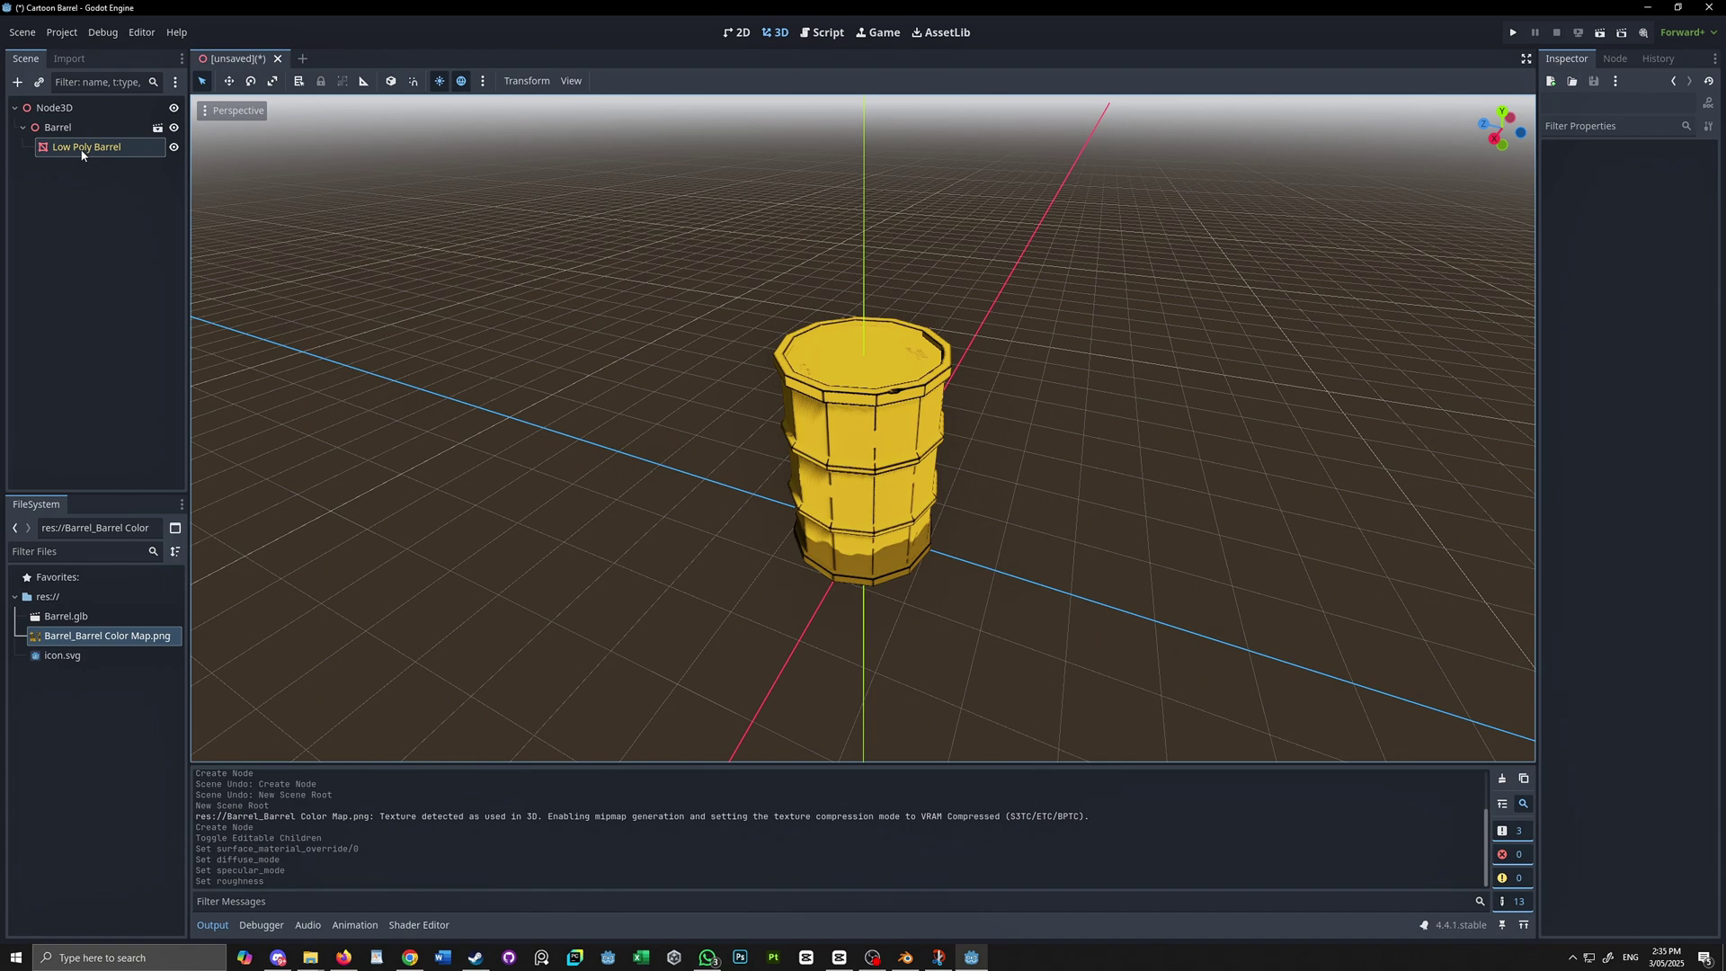
# Create an outline mesh with an outline size of 0.05 for the Low Poly Barrel.
pyautogui.click(79, 149)
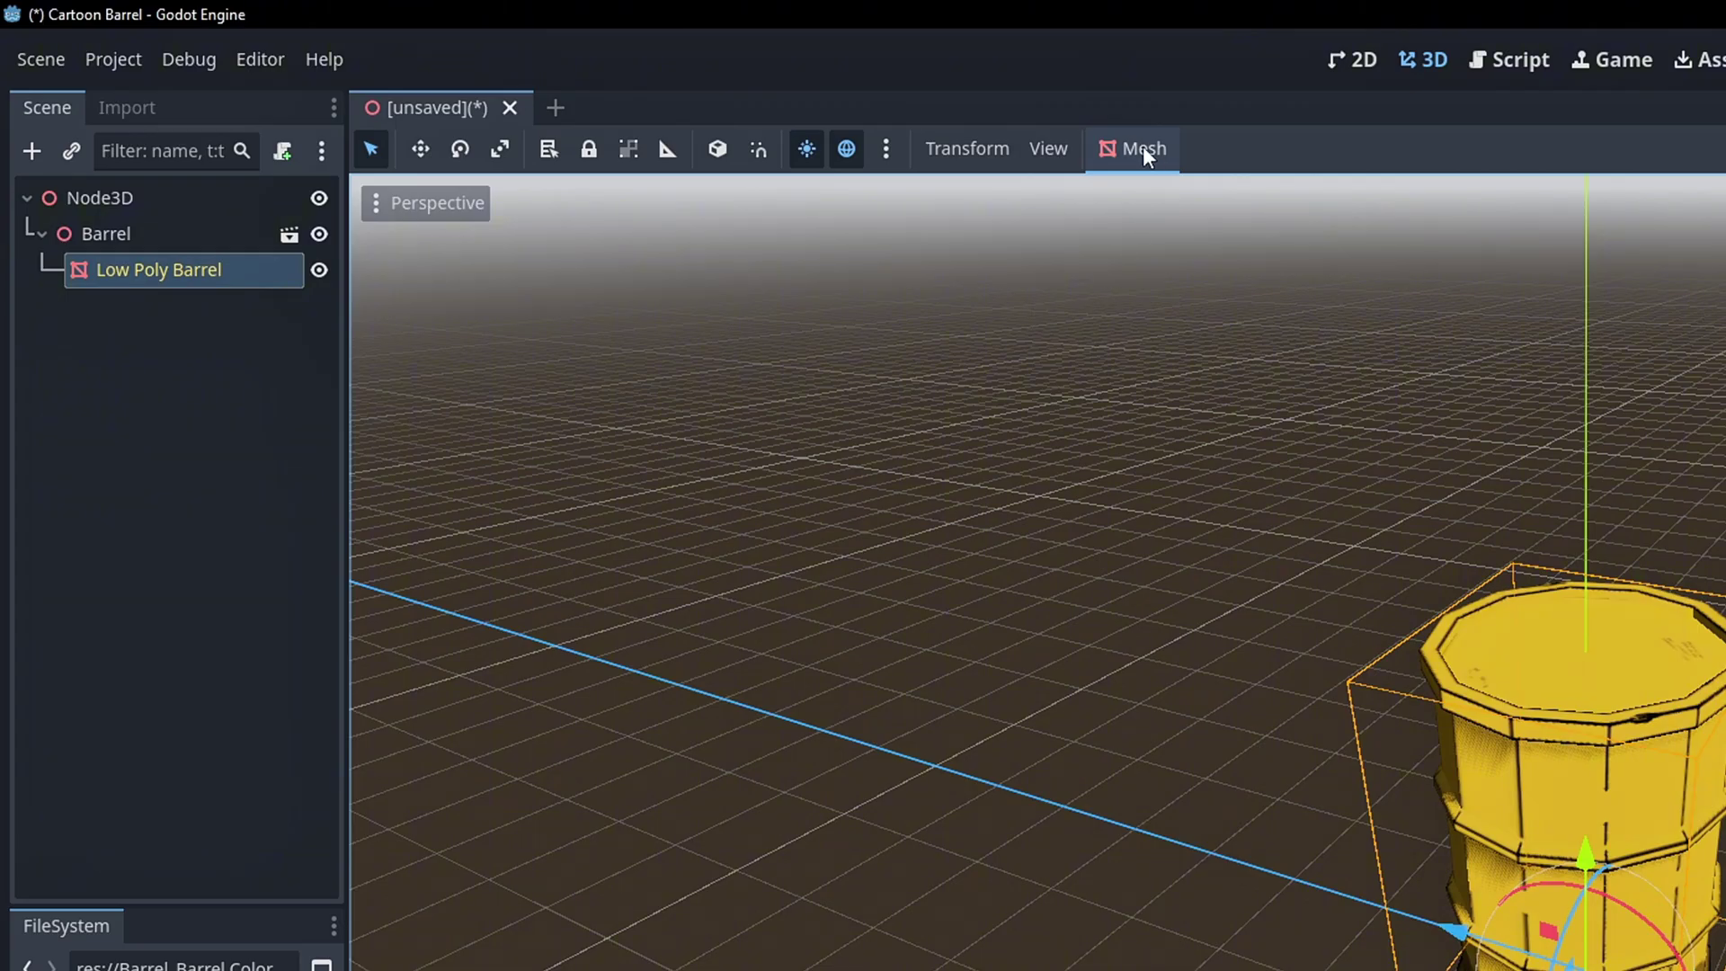
pyautogui.click(1145, 151)
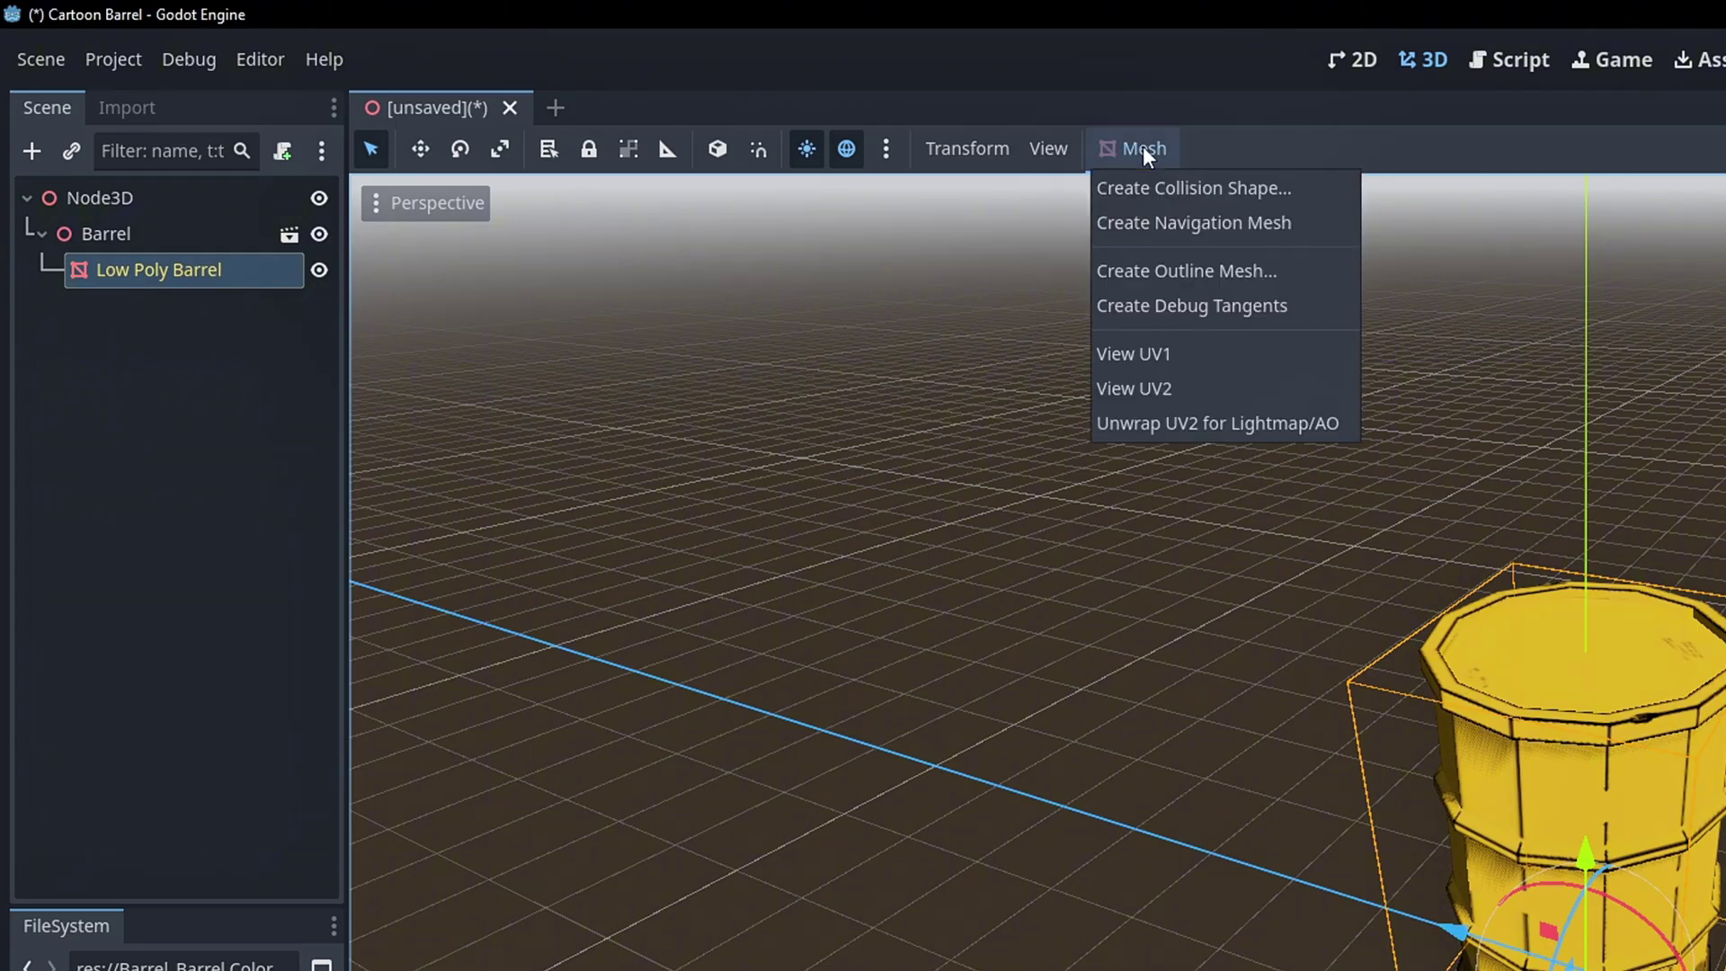
pyautogui.click(1181, 270)
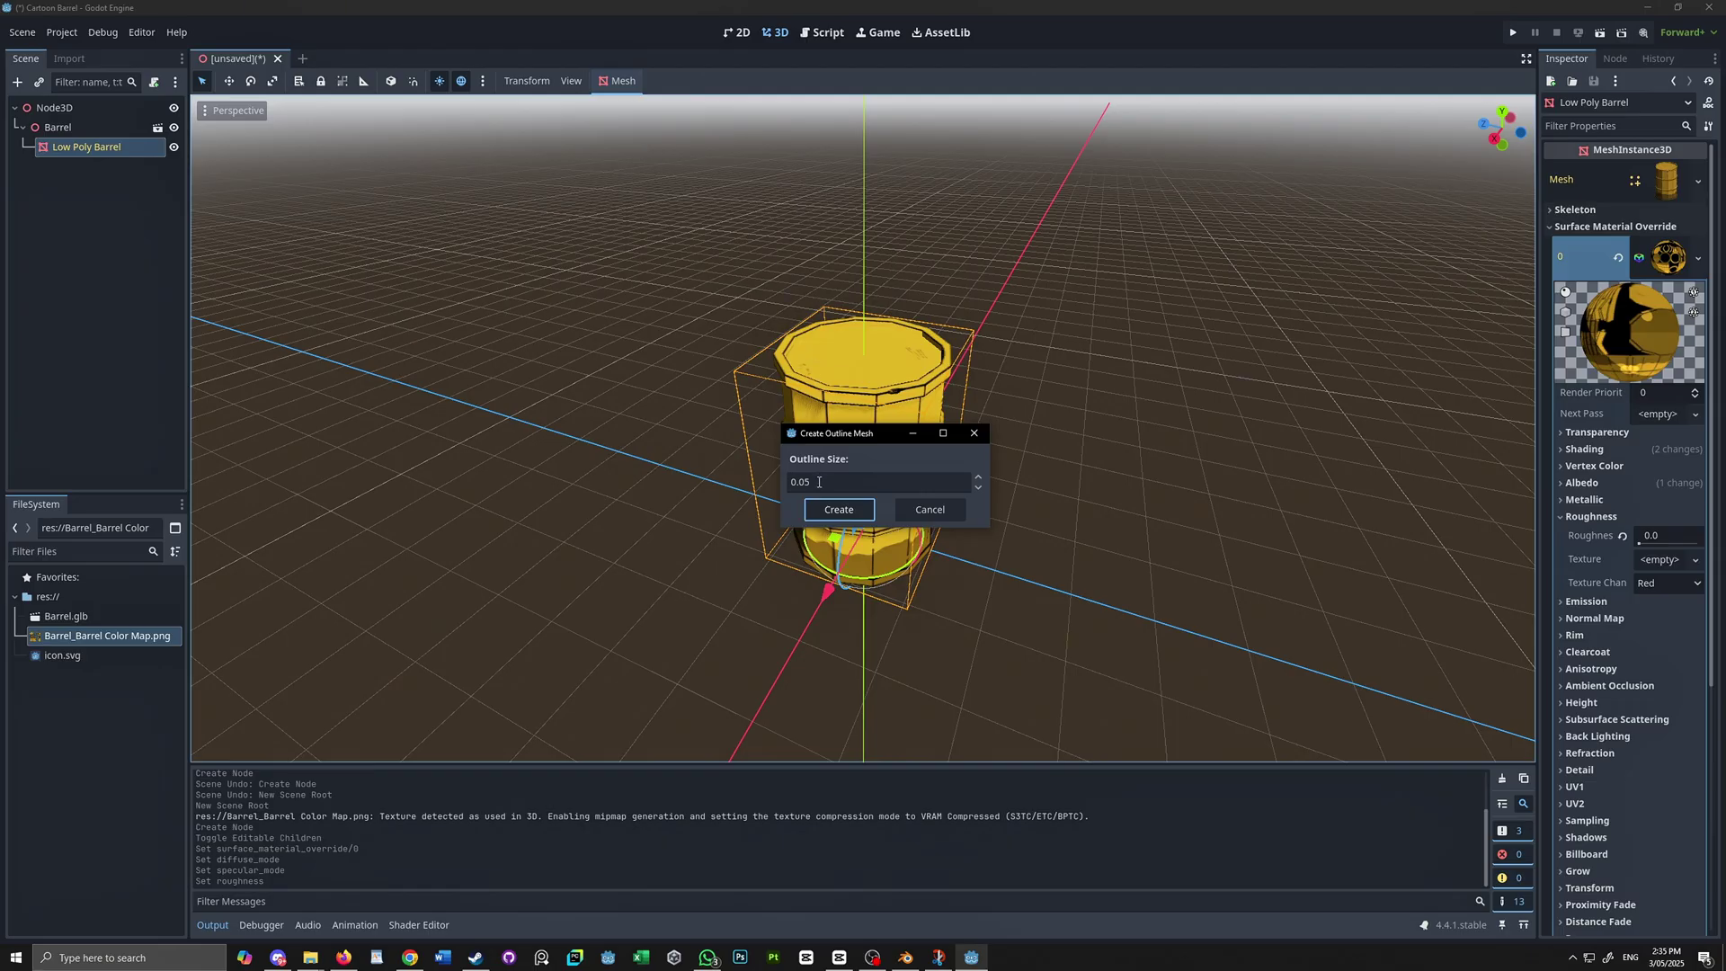
pyautogui.click(850, 512)
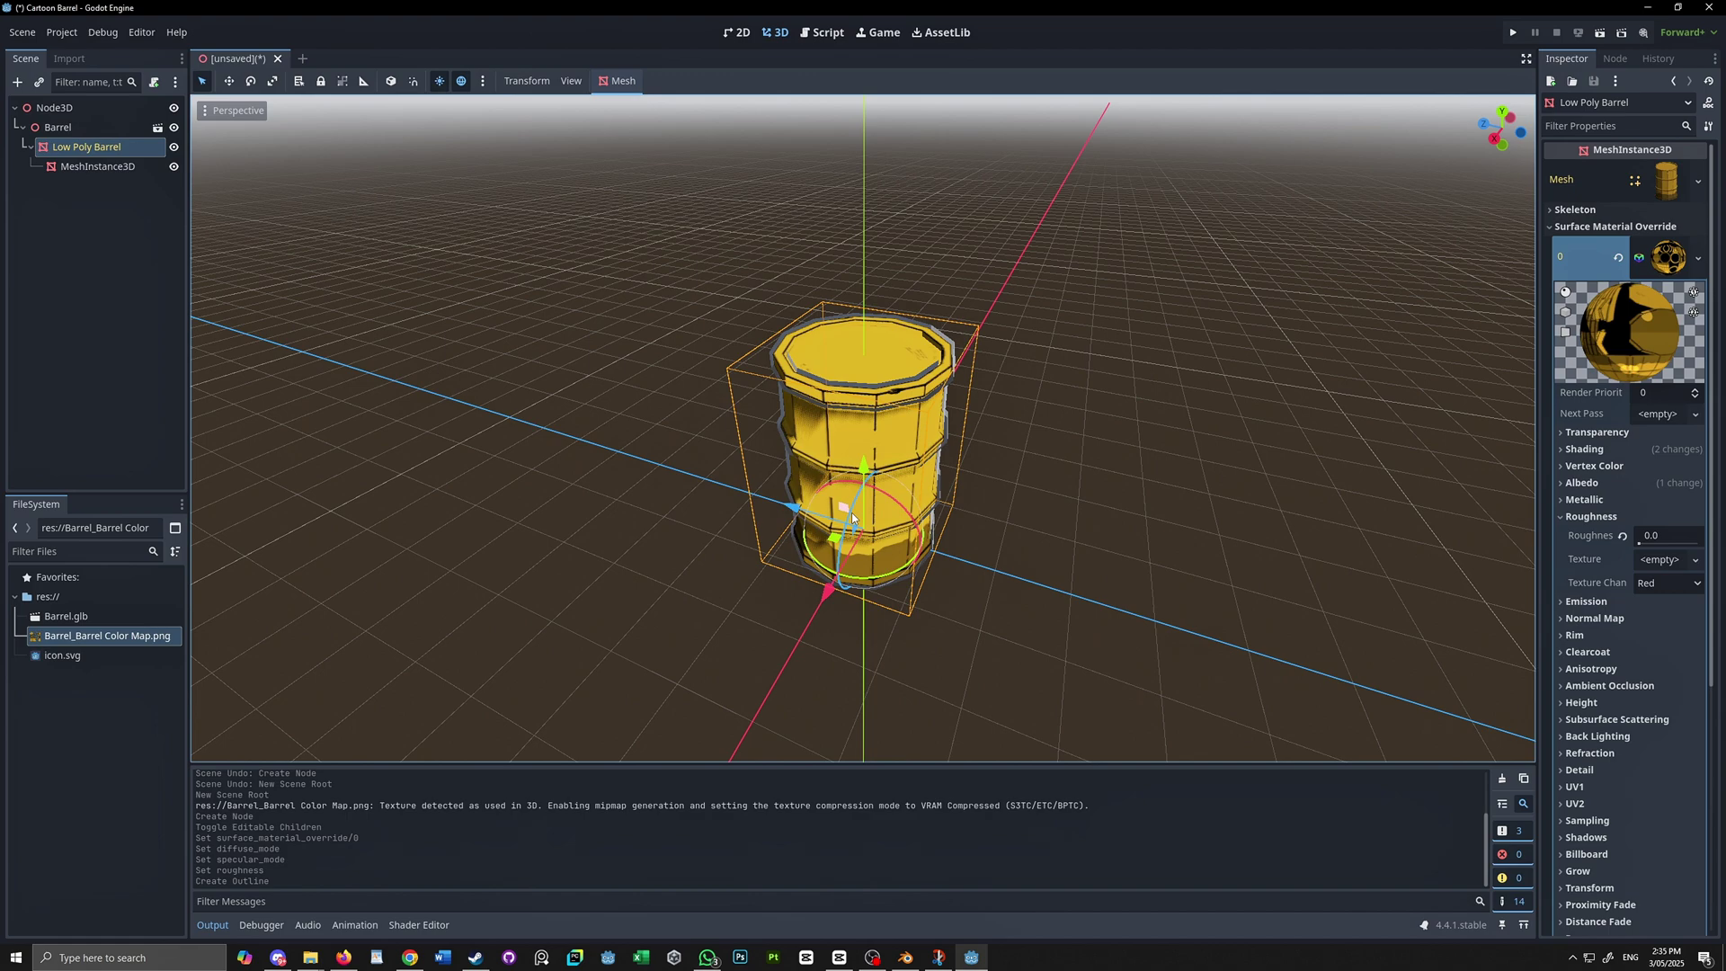
# Rename the new outline mesh node under Low Poly Barrel as Outline.
pyautogui.click(103, 167)
pyautogui.doubleClick(103, 166)
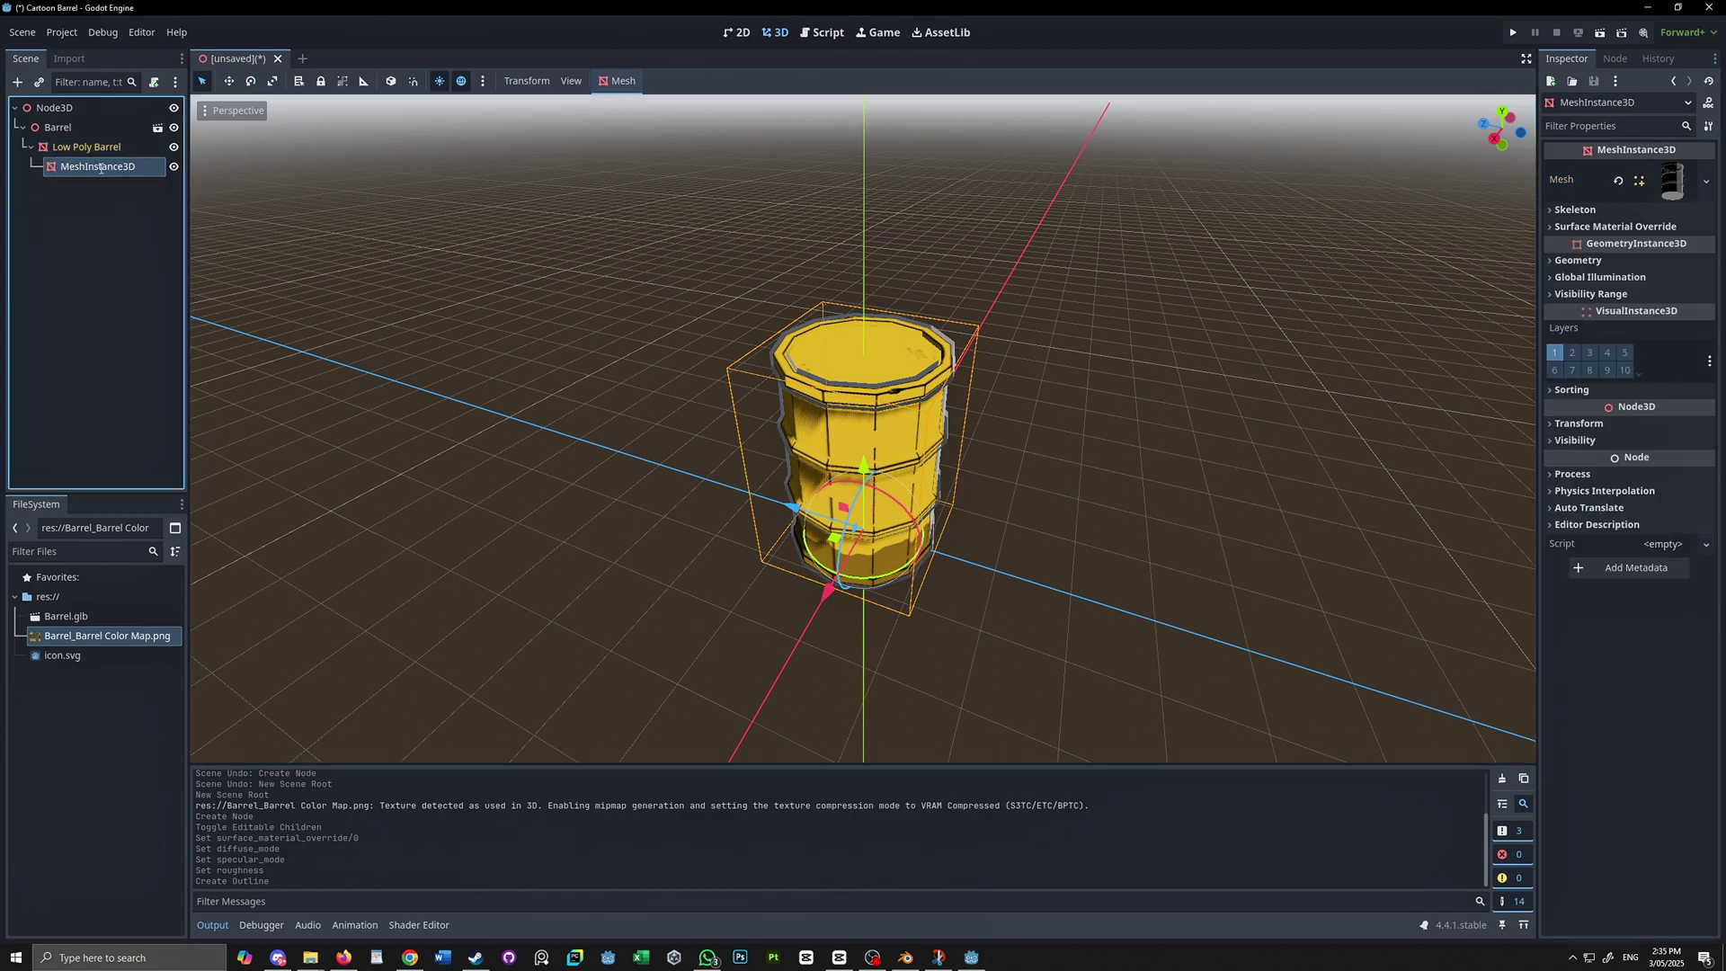
pyautogui.write('Outline')
pyautogui.press('Return')
# Give the Outline mesh a new StandardMaterial3D override with a black albedo color.
pyautogui.click(1551, 199)
pyautogui.click(1609, 230)
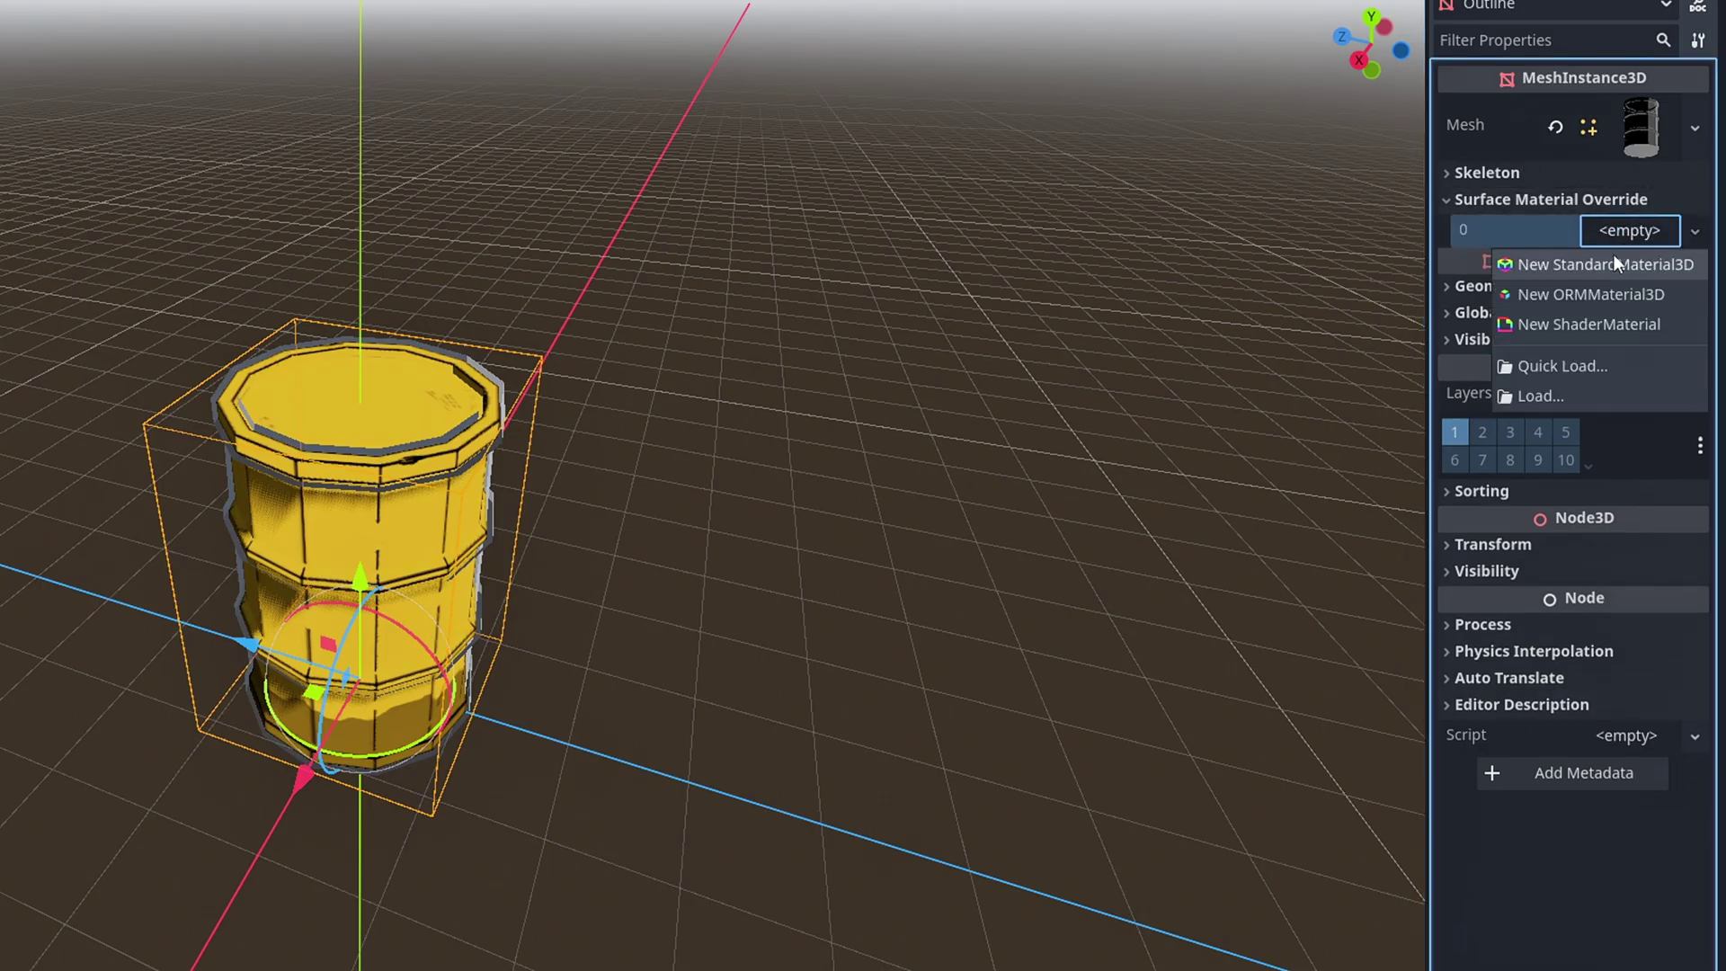
pyautogui.click(1613, 261)
pyautogui.click(1465, 604)
pyautogui.click(1634, 631)
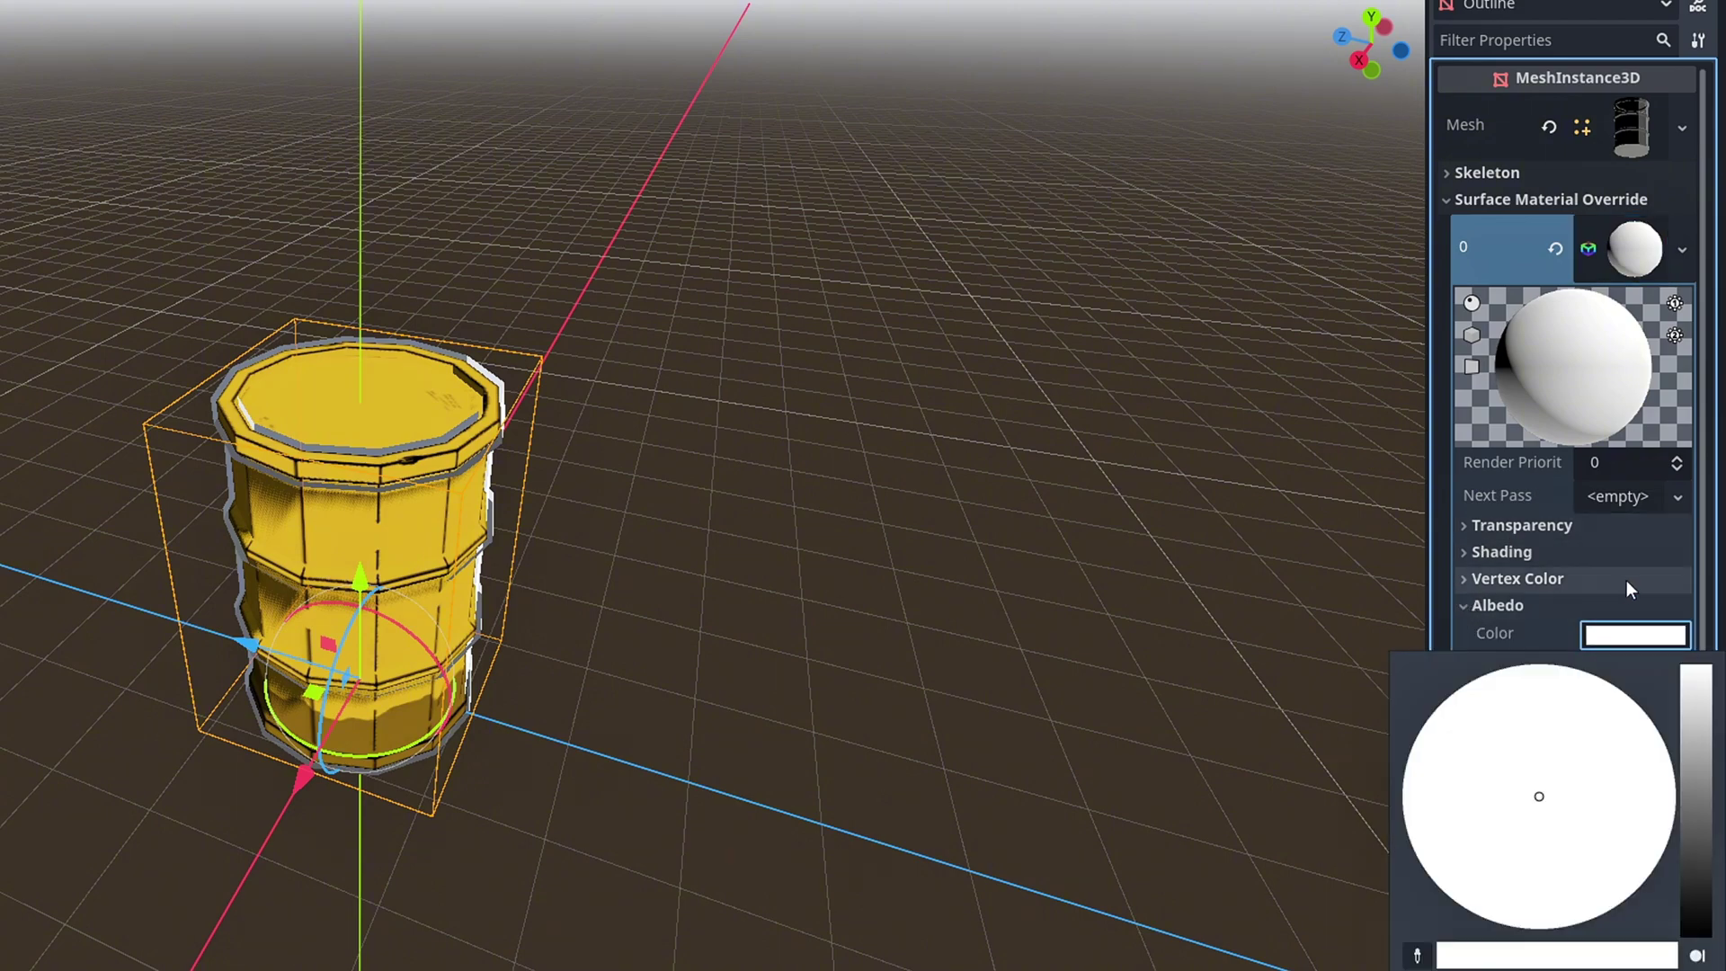
pyautogui.moveTo(1691, 719); pyautogui.dragTo(1686, 947)
pyautogui.click(871, 639)
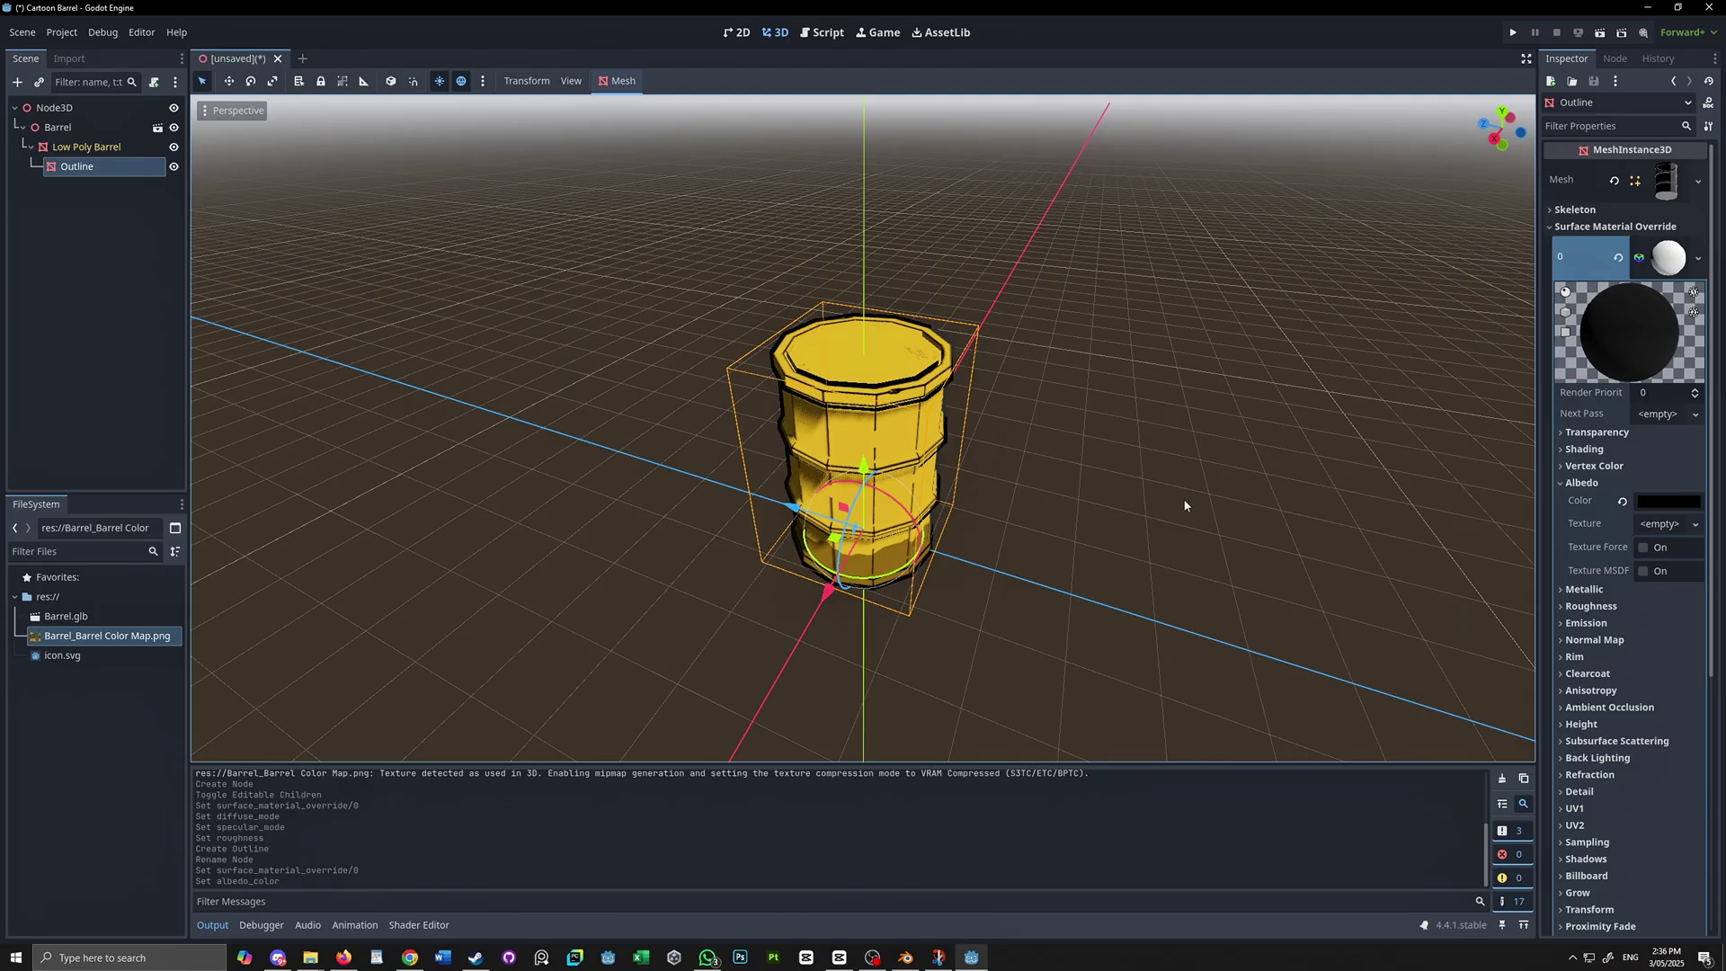
pyautogui.click(1147, 463)
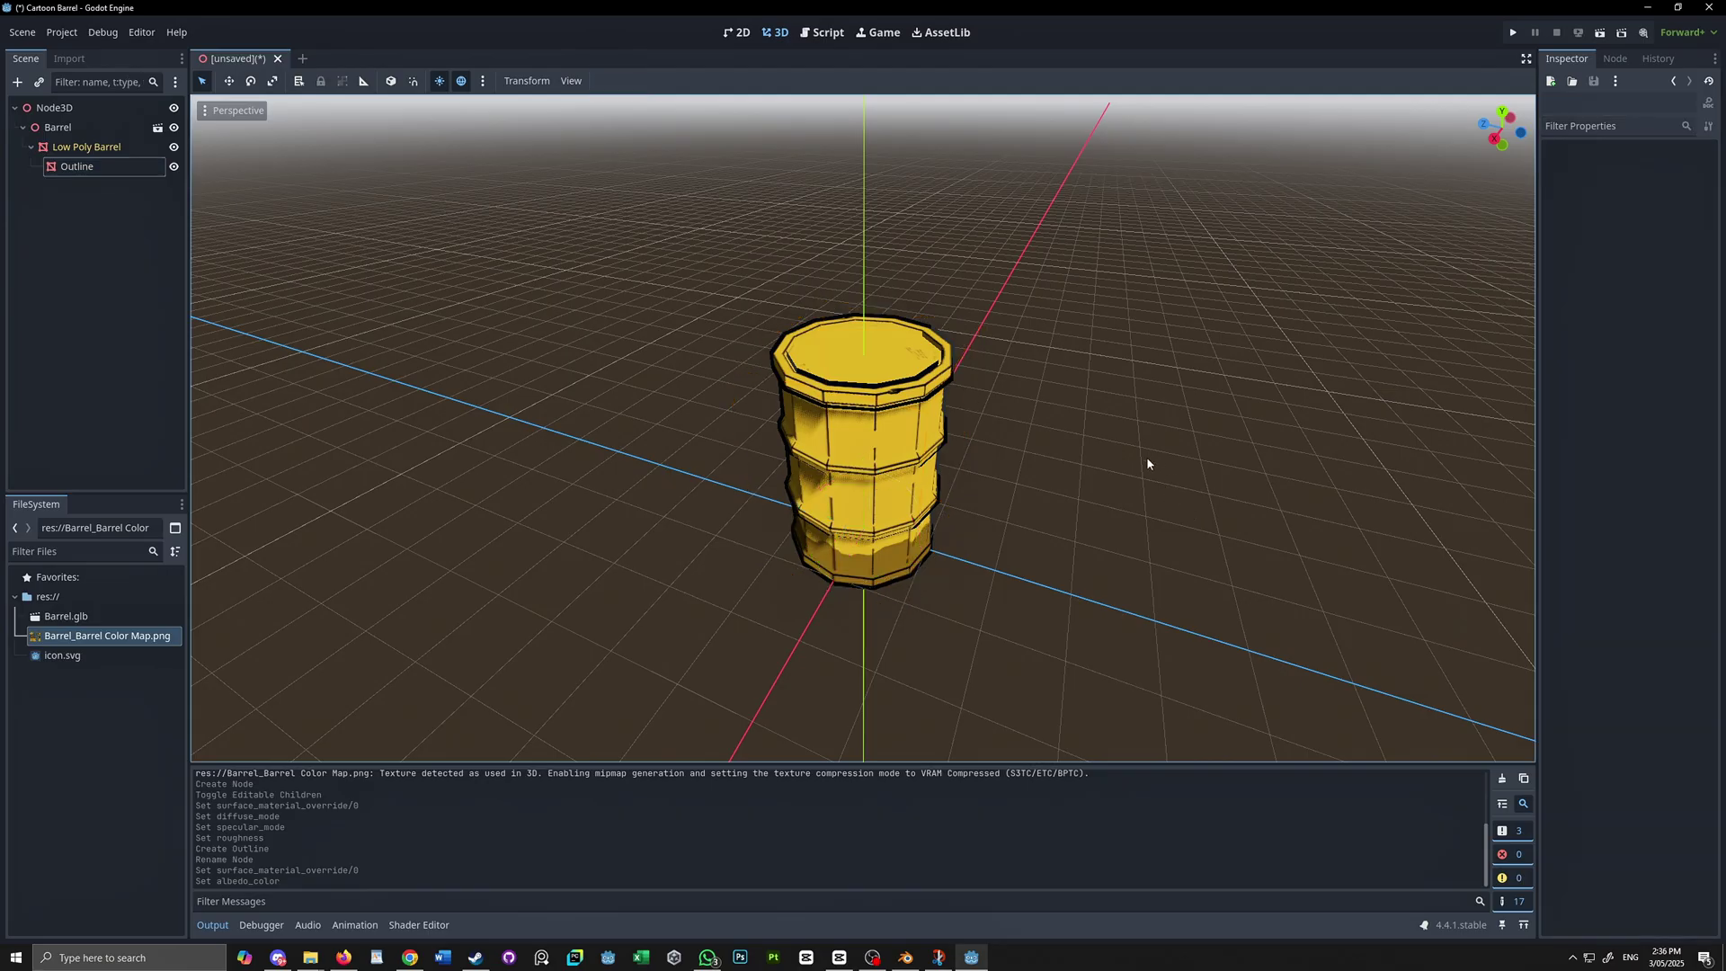
# Set the diffuse and specular modes of the Outline material to Toon.
pyautogui.click(874, 412)
pyautogui.click(1568, 481)
pyautogui.click(1584, 449)
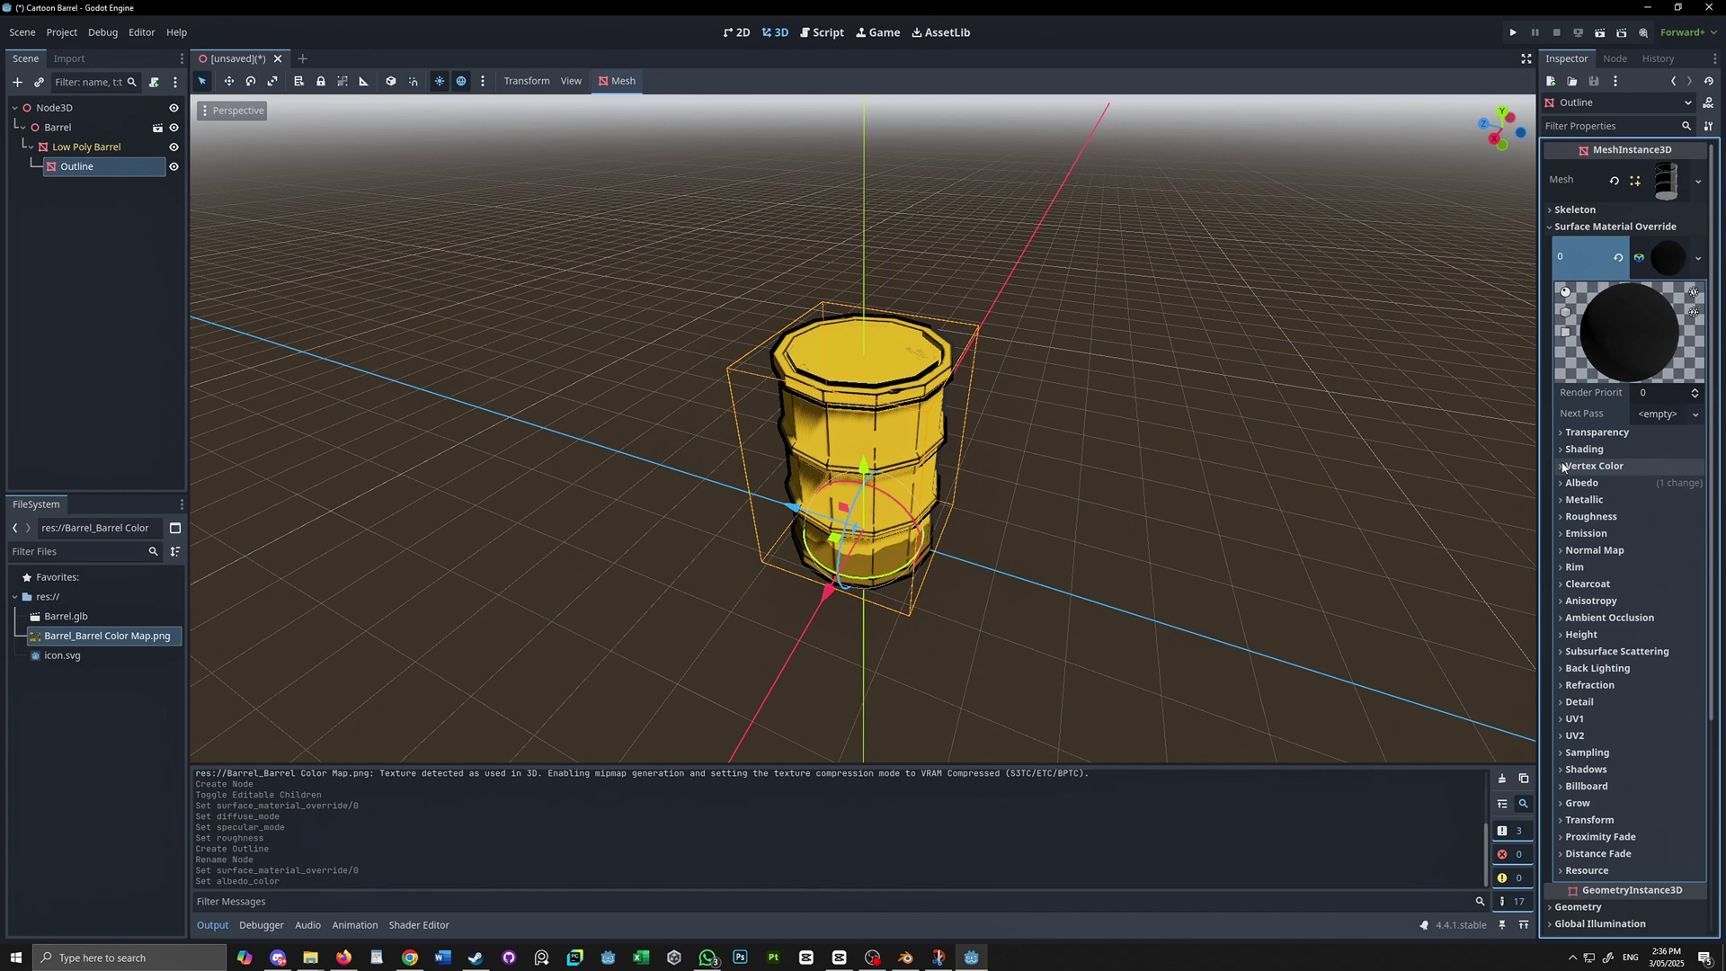
pyautogui.click(1680, 492)
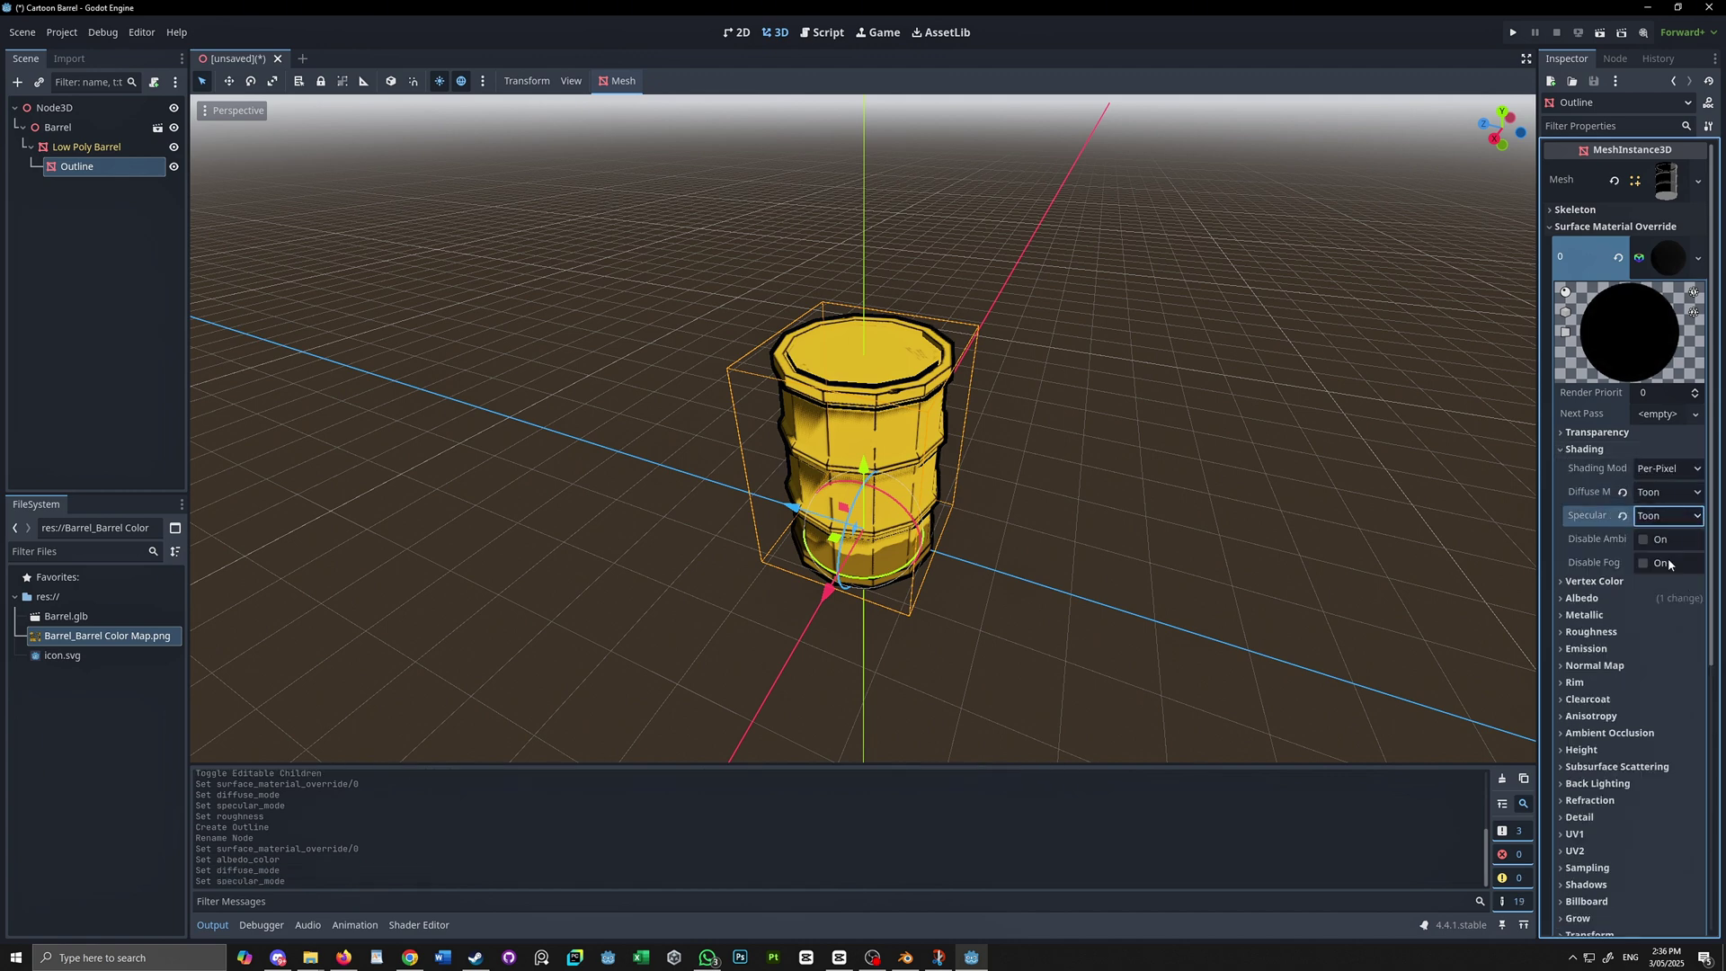
pyautogui.click(1255, 514)
# Examine the outlined barrel from different angles and distances to judge the cartoon look.
pyautogui.scroll(7, 1099, 439)
pyautogui.moveTo(1099, 438); pyautogui.dragTo(1017, 489, button='middle')
pyautogui.scroll(-6, 1250, 394)
pyautogui.scroll(6, 898, 402)
pyautogui.scroll(-8, 899, 402)
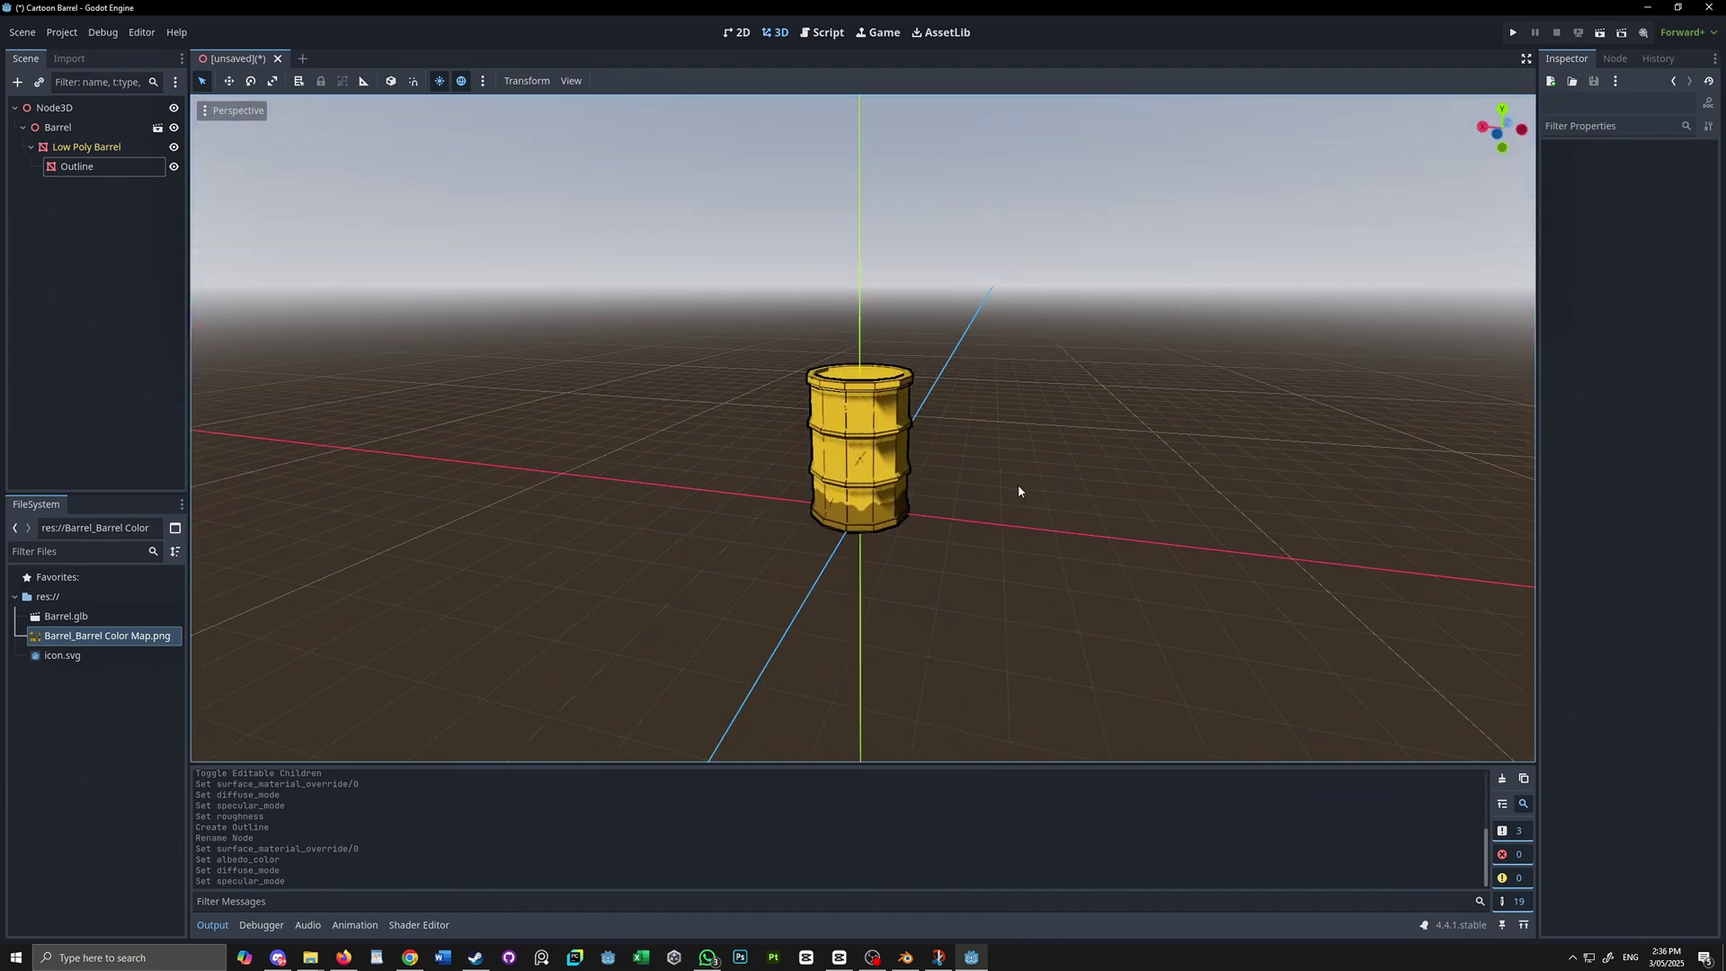
pyautogui.scroll(8, 1025, 511)
pyautogui.scroll(-7, 1024, 505)
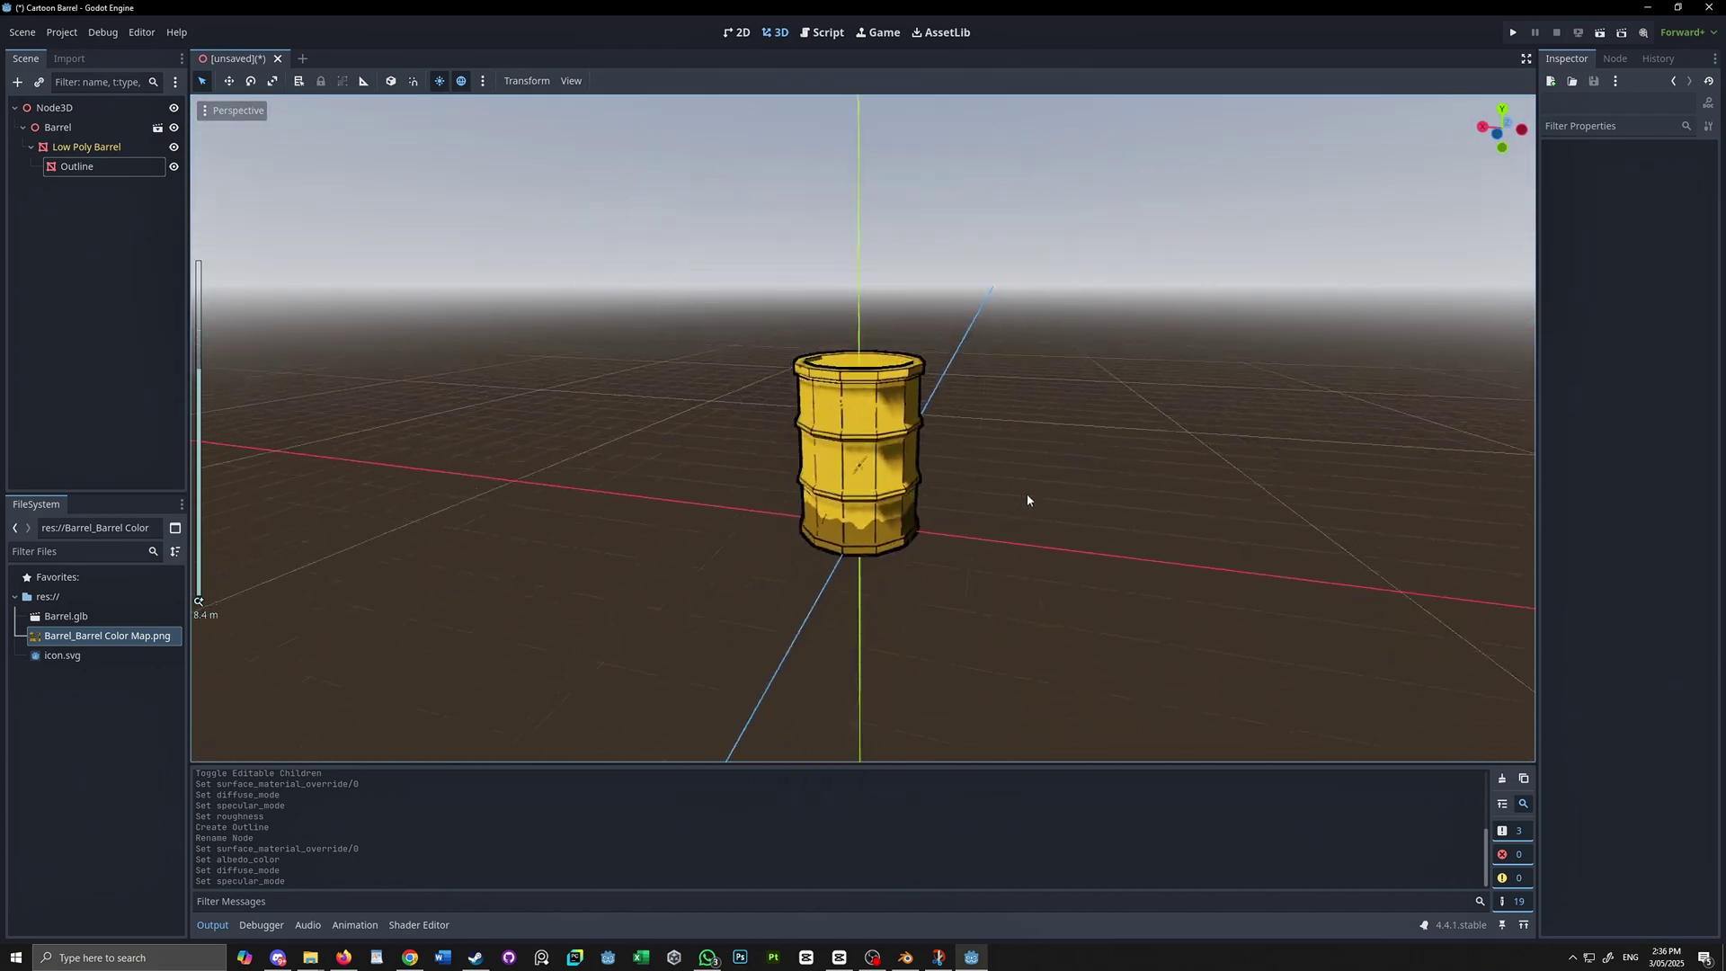
pyautogui.scroll(2, 1026, 493)
pyautogui.moveTo(1027, 500)
pyautogui.mouseDown(button='middle')
pyautogui.moveTo(899, 434)
pyautogui.moveTo(1239, 444)
pyautogui.moveTo(1357, 499)
pyautogui.moveTo(1318, 570)
pyautogui.moveTo(1125, 494)
pyautogui.mouseUp(button='middle')
pyautogui.scroll(5, 1079, 481)
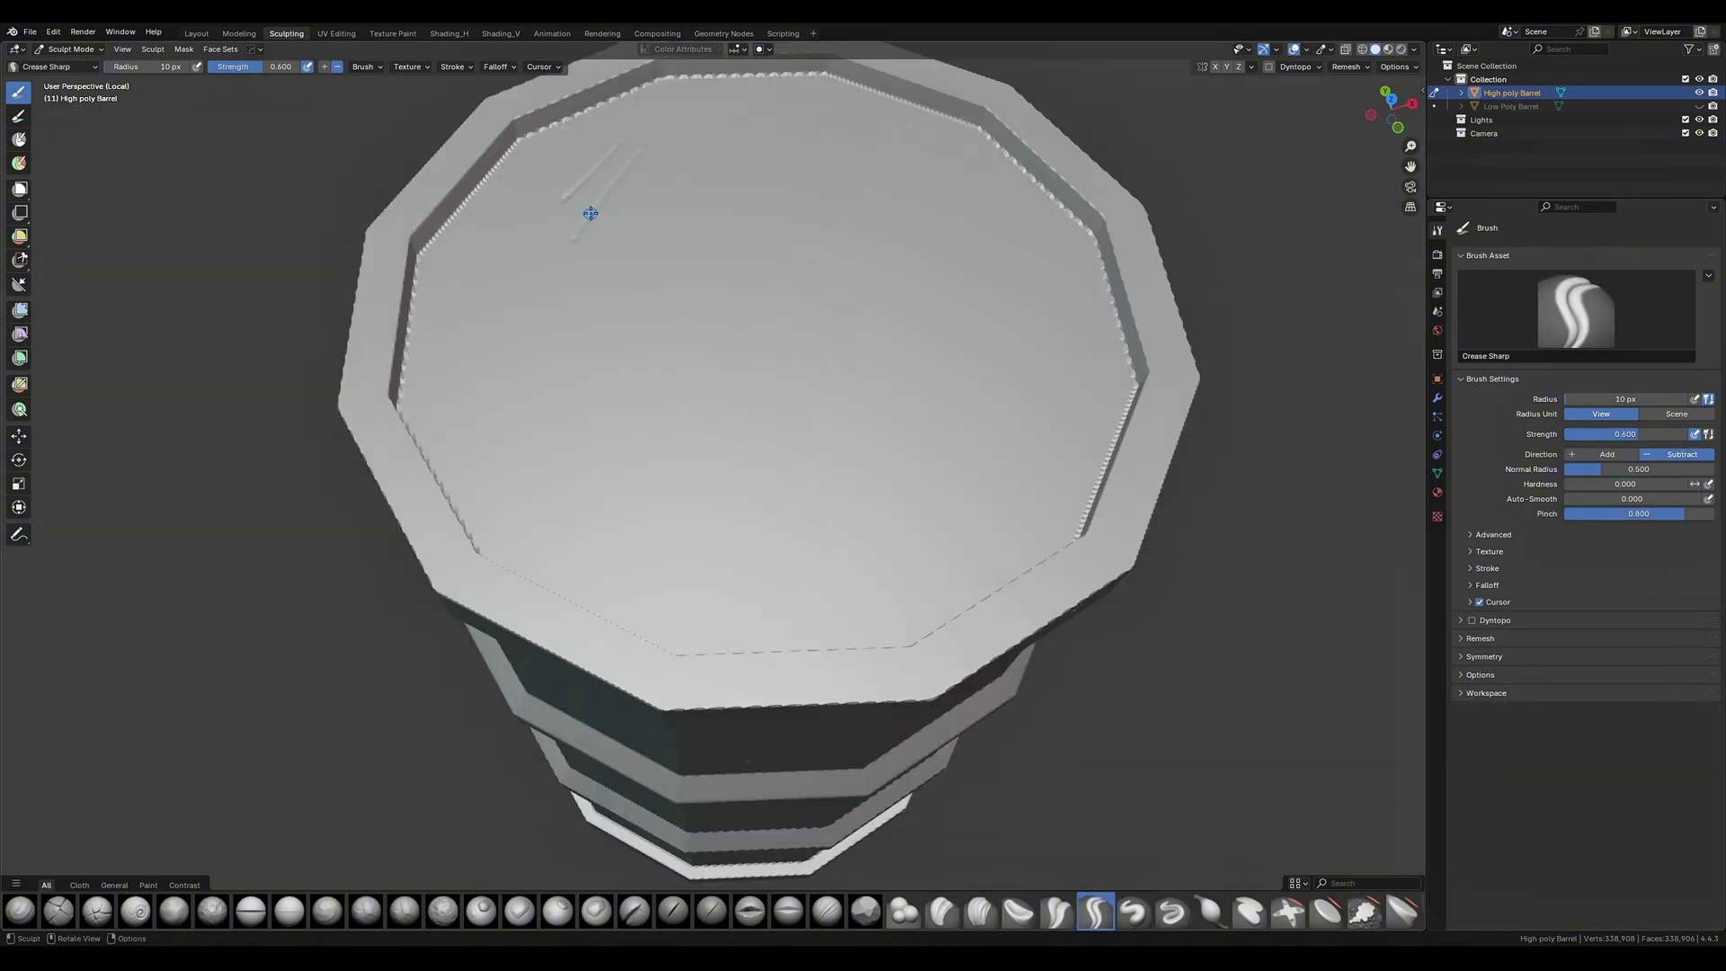
# Switch to Blender and preview the high poly barrel's sculpted scratches in Rendered shading.
pyautogui.press('z')
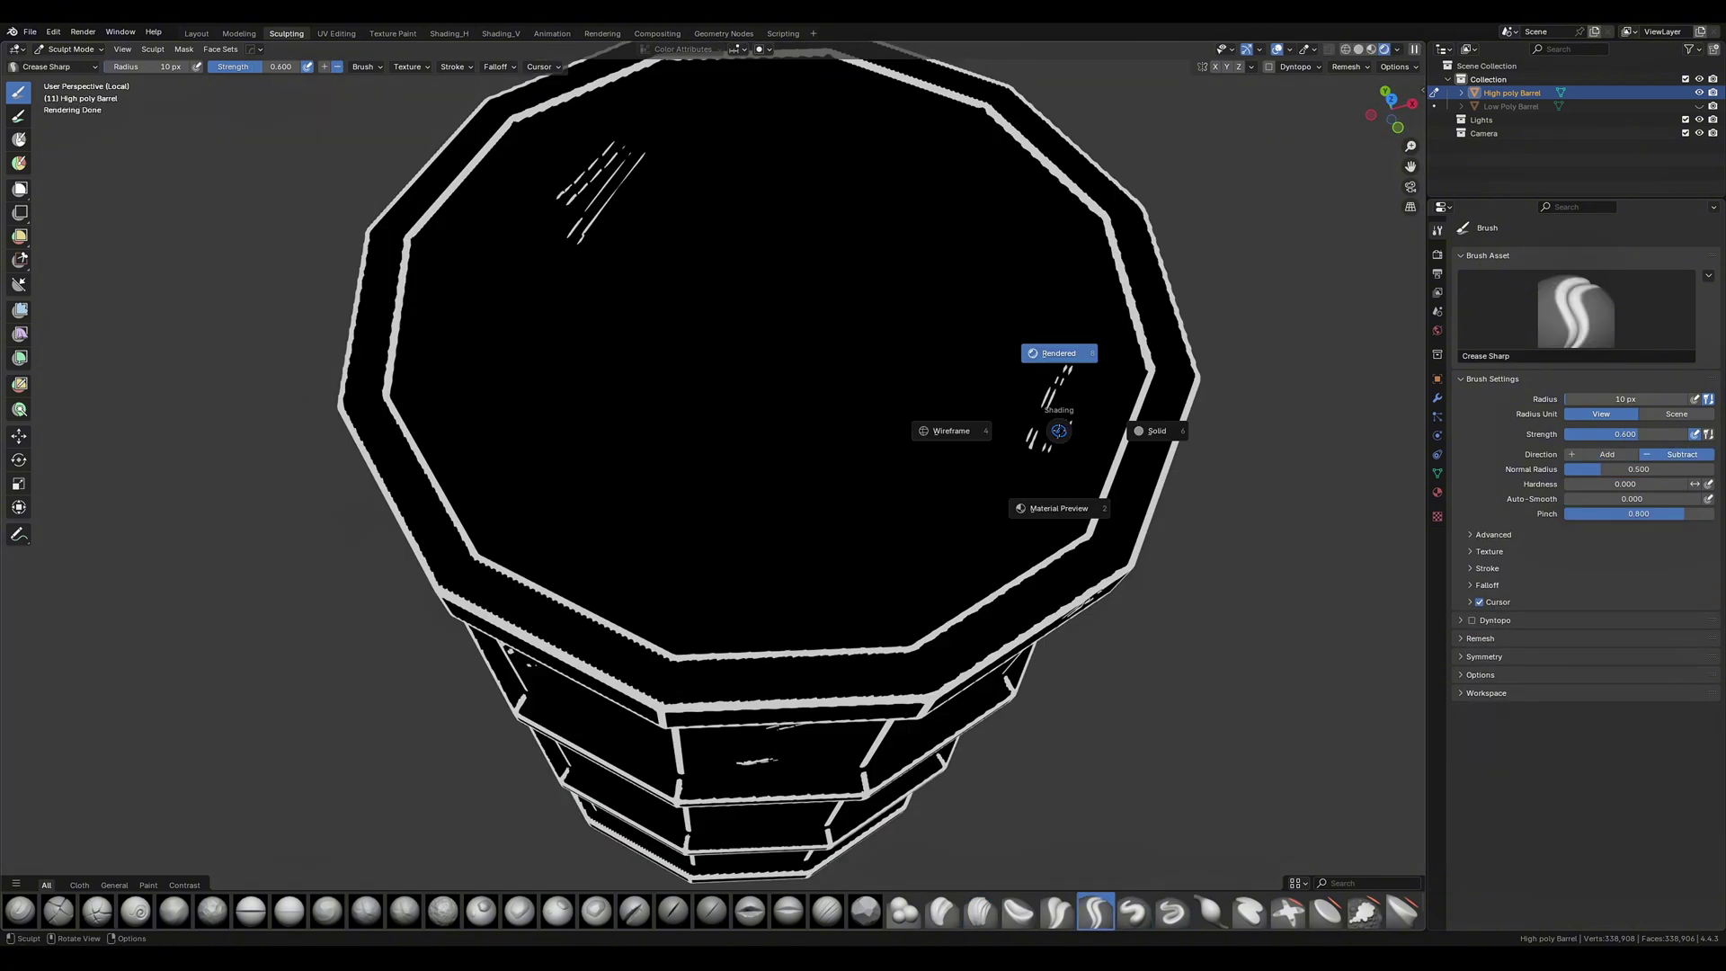